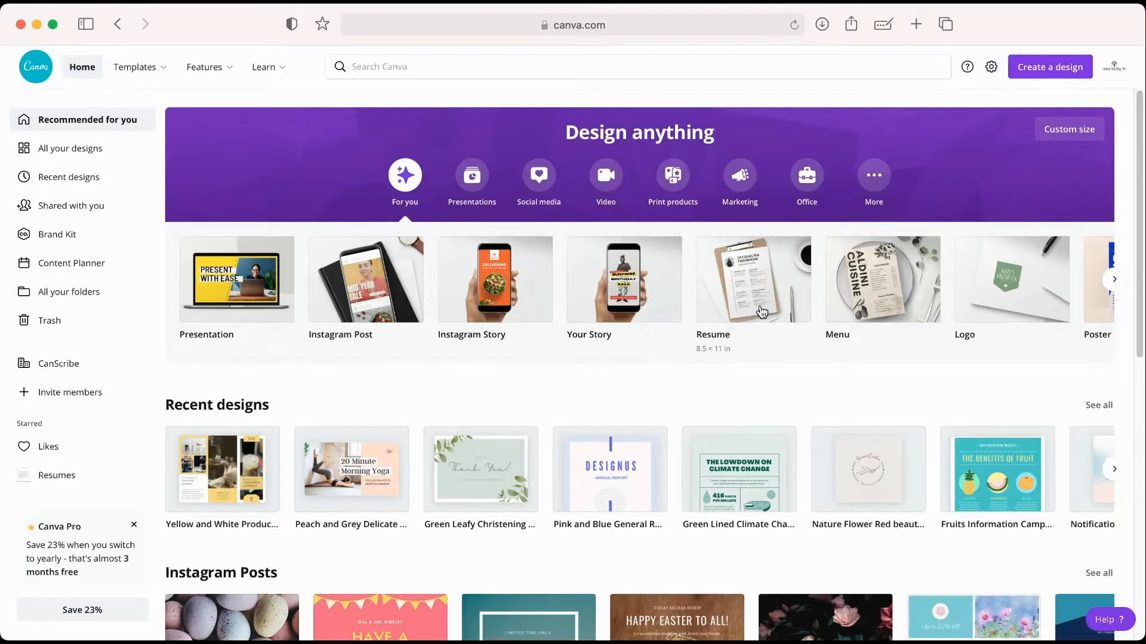
# Create a blank US Letter resume design titled Resume_CanvaTutorial
pyautogui.click(761, 312)
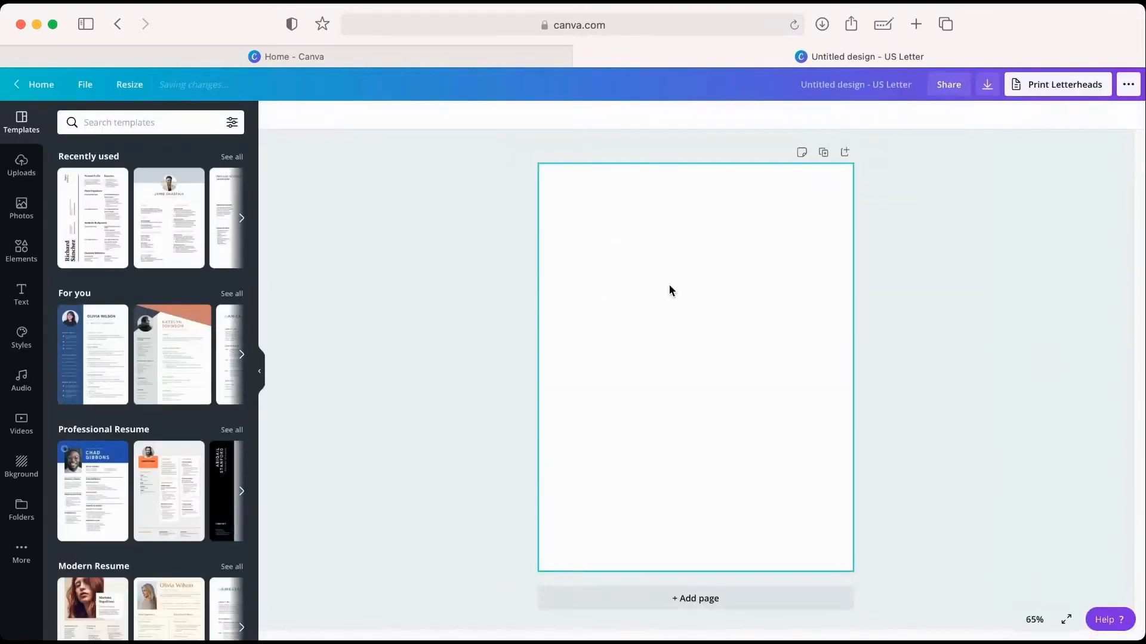
pyautogui.click(860, 79)
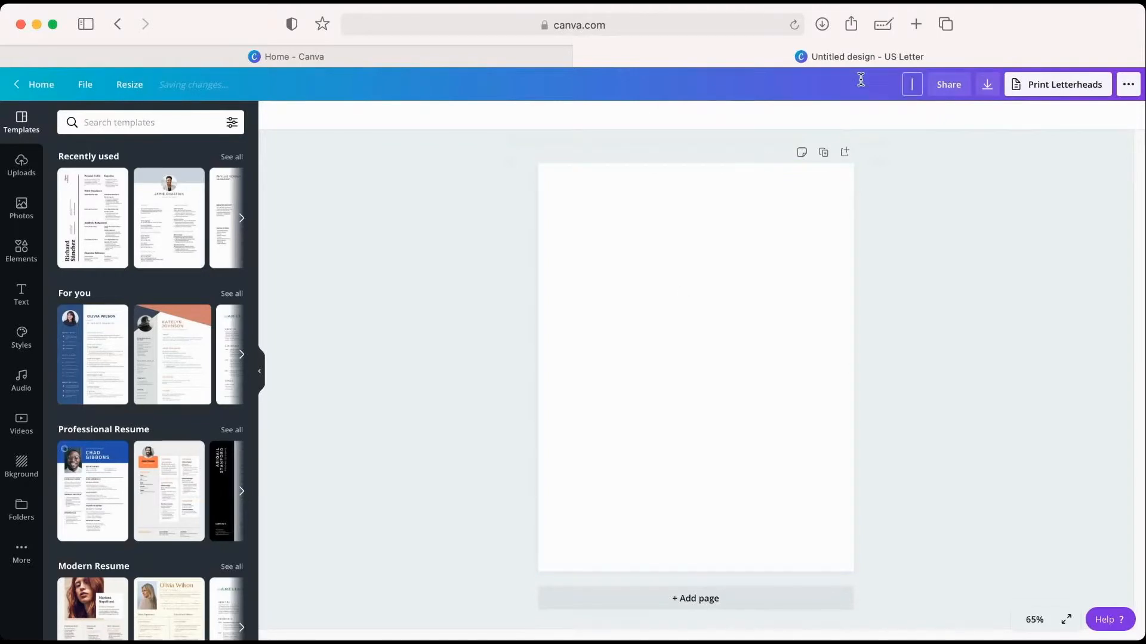
pyautogui.write('Resume_CanvaTutorial')
pyautogui.press('Return')
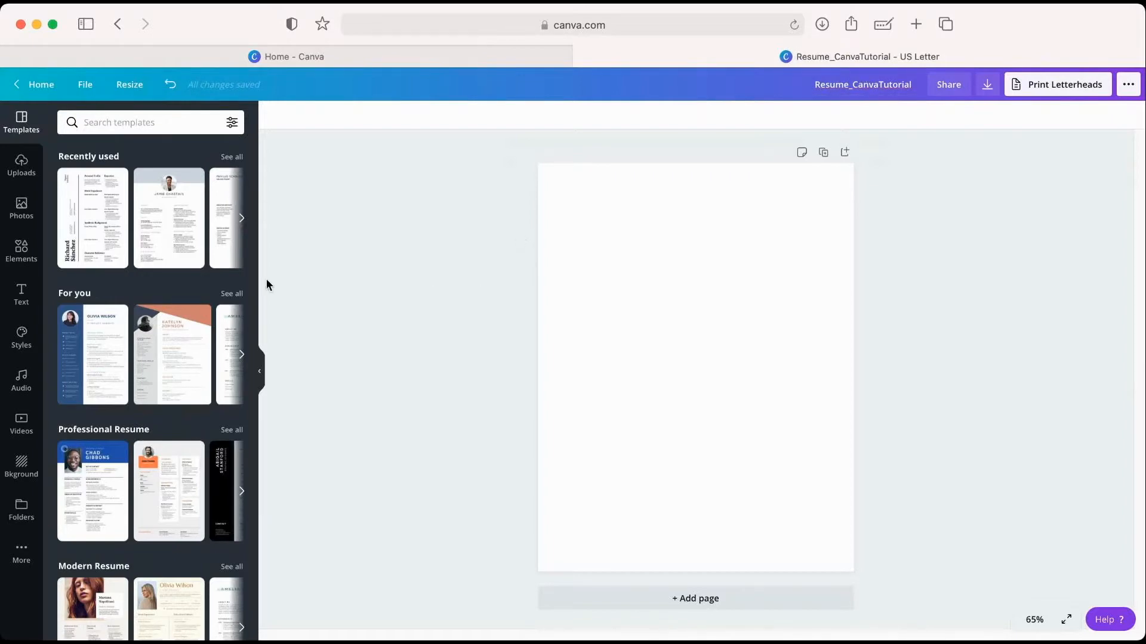
# Browse the resume template categories and apply the first Simple Resume template to the page
pyautogui.scroll(-3, 186, 415)
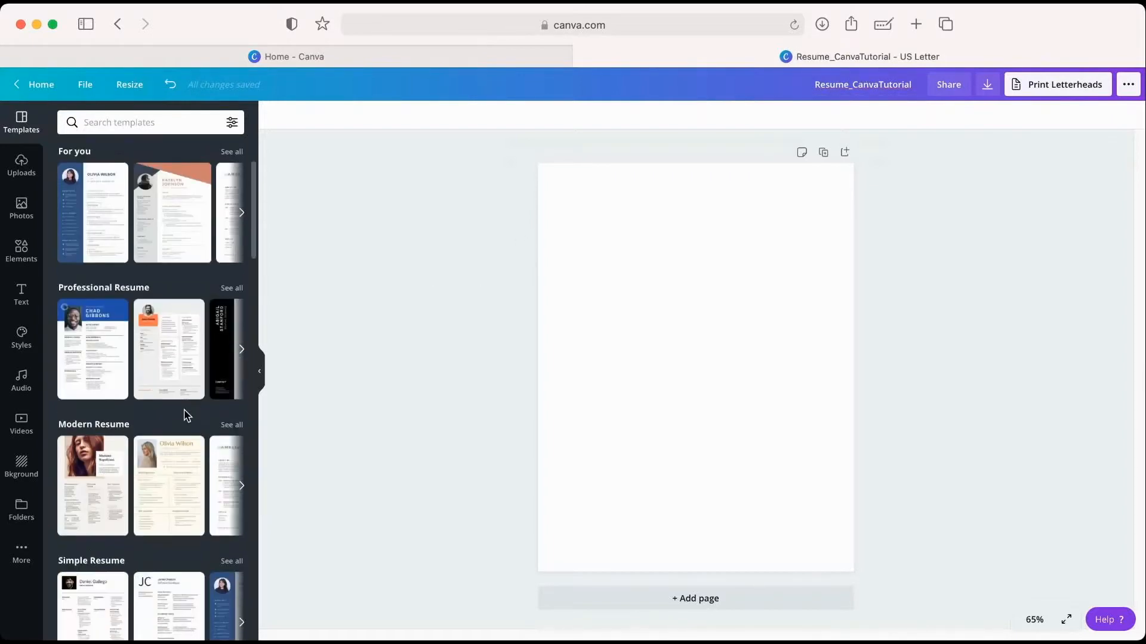
pyautogui.scroll(-12, 186, 416)
pyautogui.scroll(13, 186, 416)
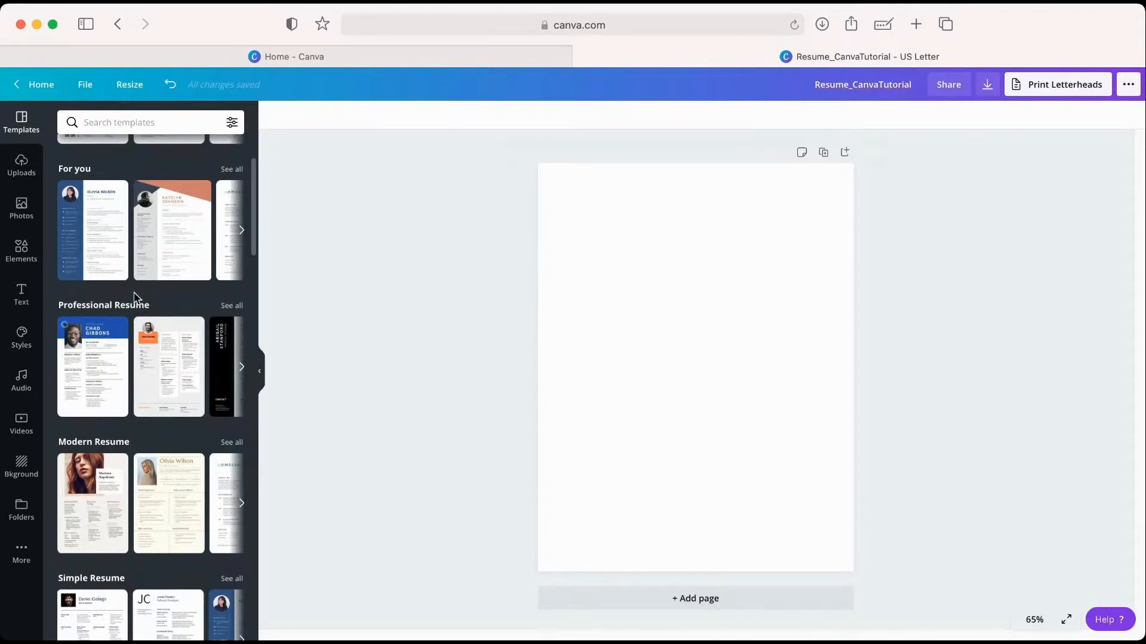
pyautogui.scroll(-4, 133, 296)
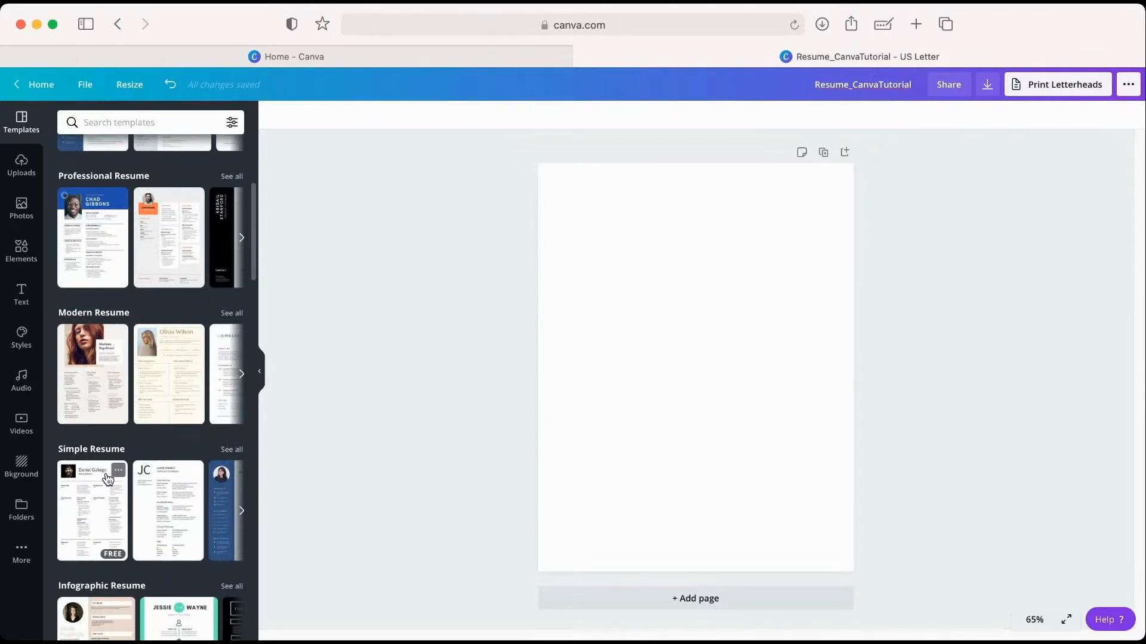
pyautogui.scroll(-6, 107, 478)
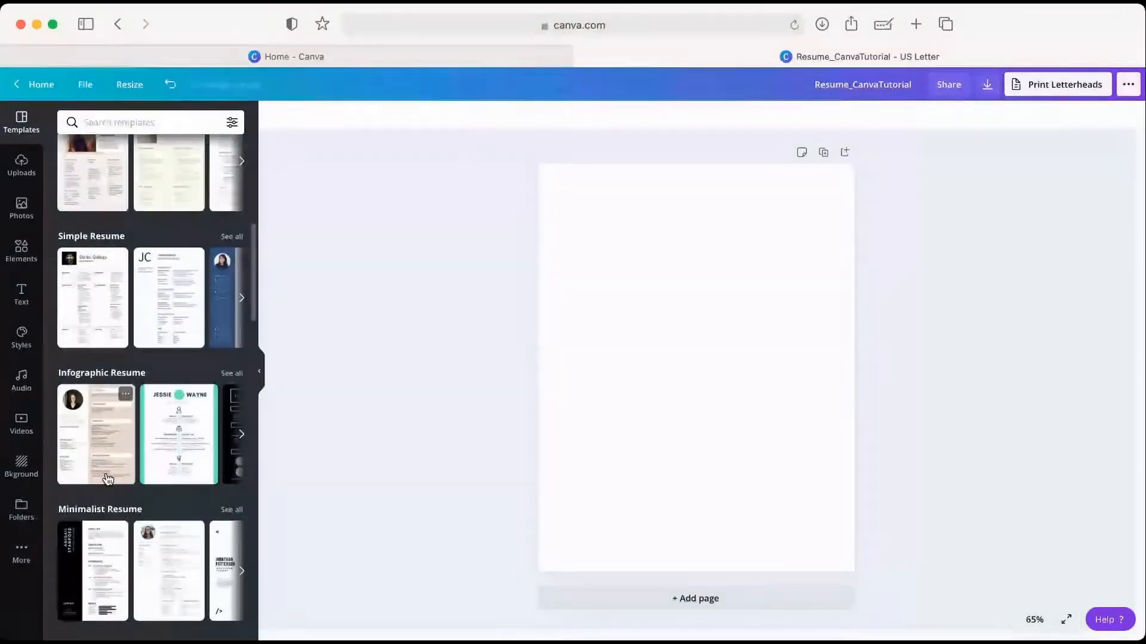
pyautogui.scroll(-4, 108, 478)
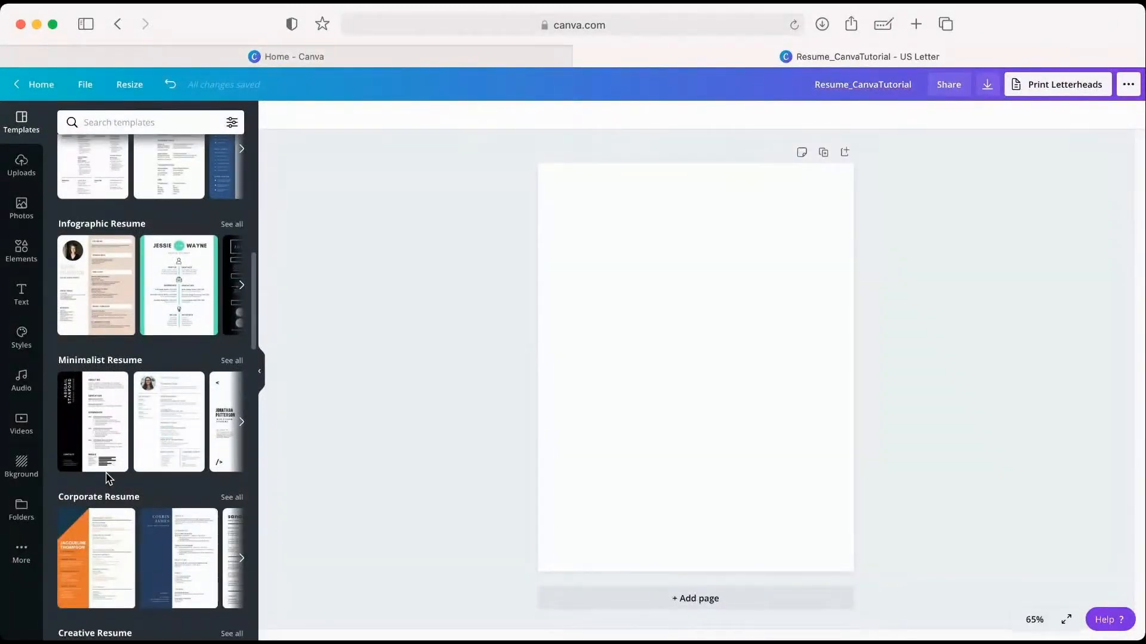
pyautogui.scroll(-7, 108, 478)
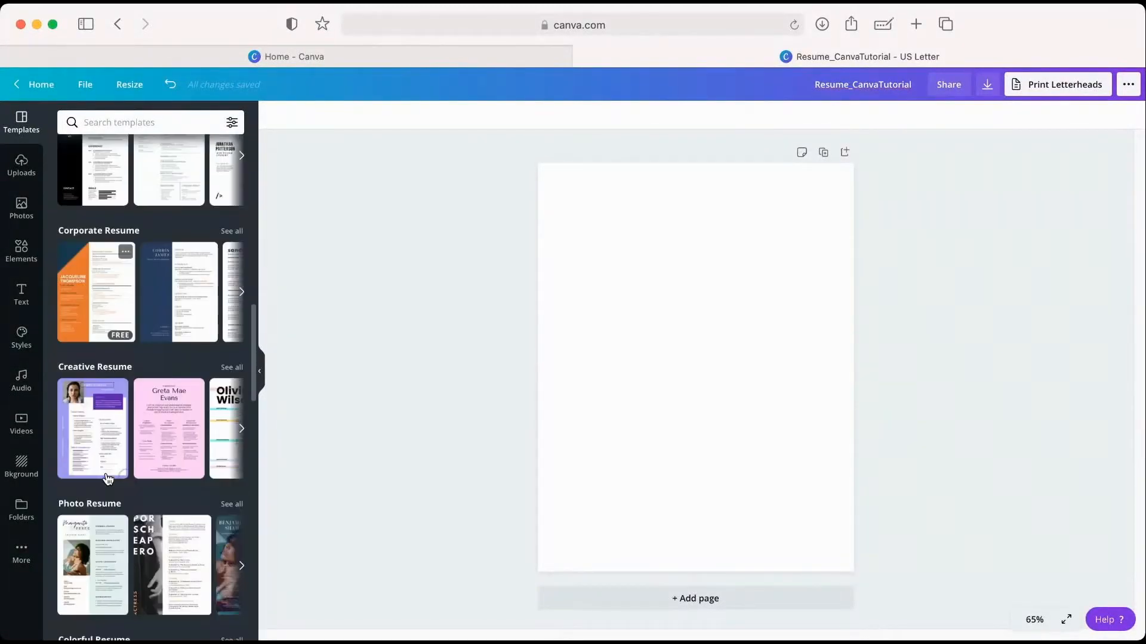
pyautogui.scroll(-10, 107, 479)
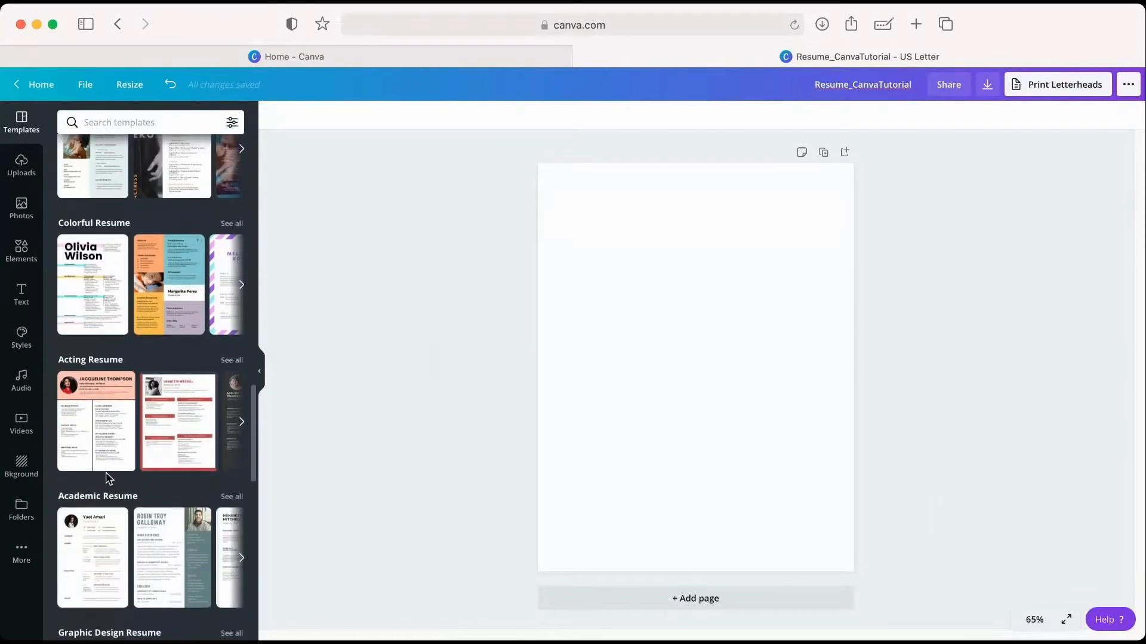
pyautogui.scroll(20, 108, 477)
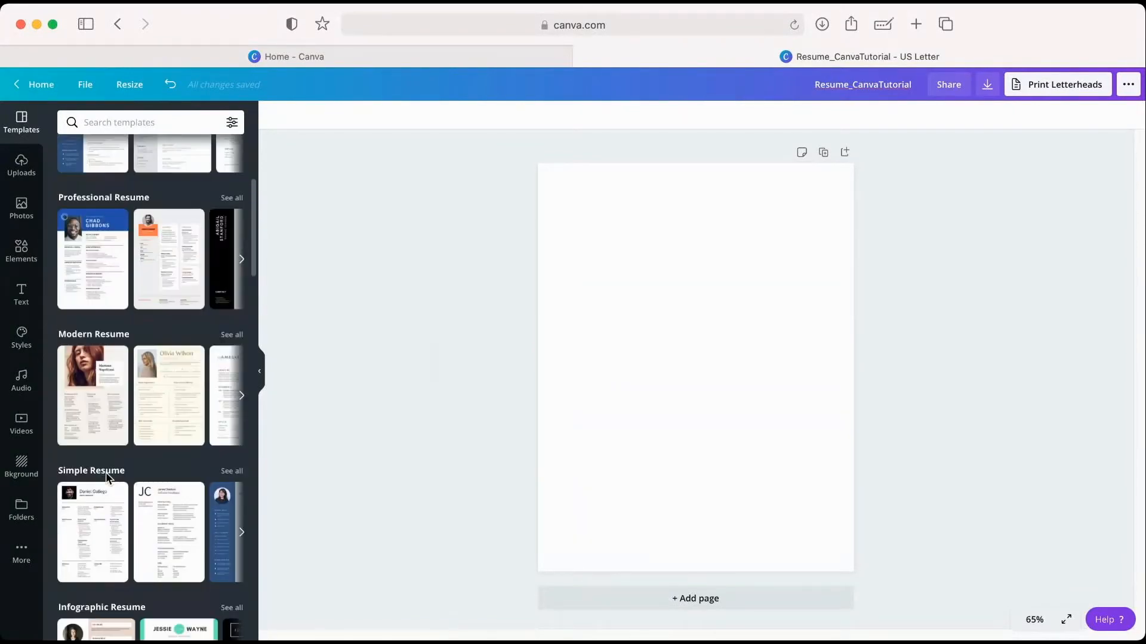
pyautogui.scroll(5, 106, 471)
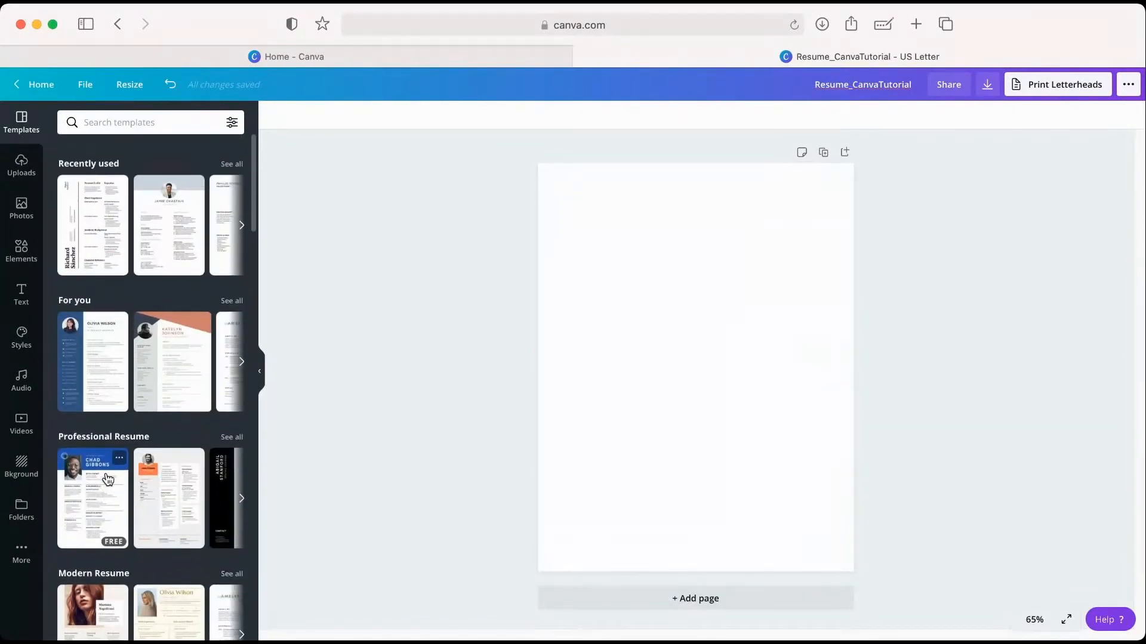
pyautogui.scroll(-5, 107, 478)
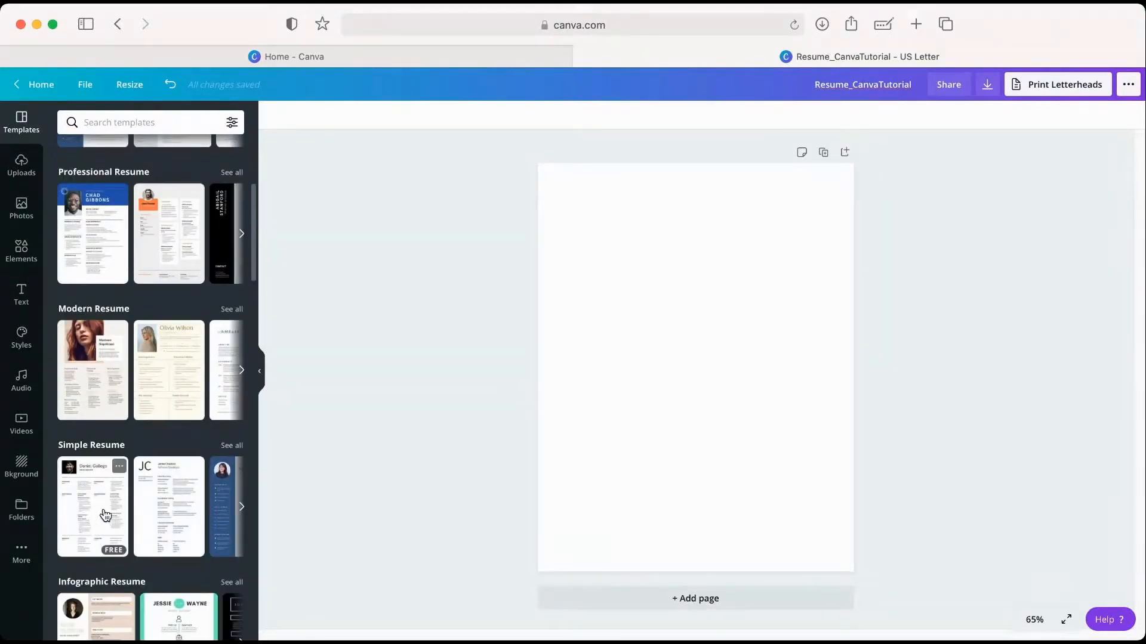
pyautogui.click(106, 515)
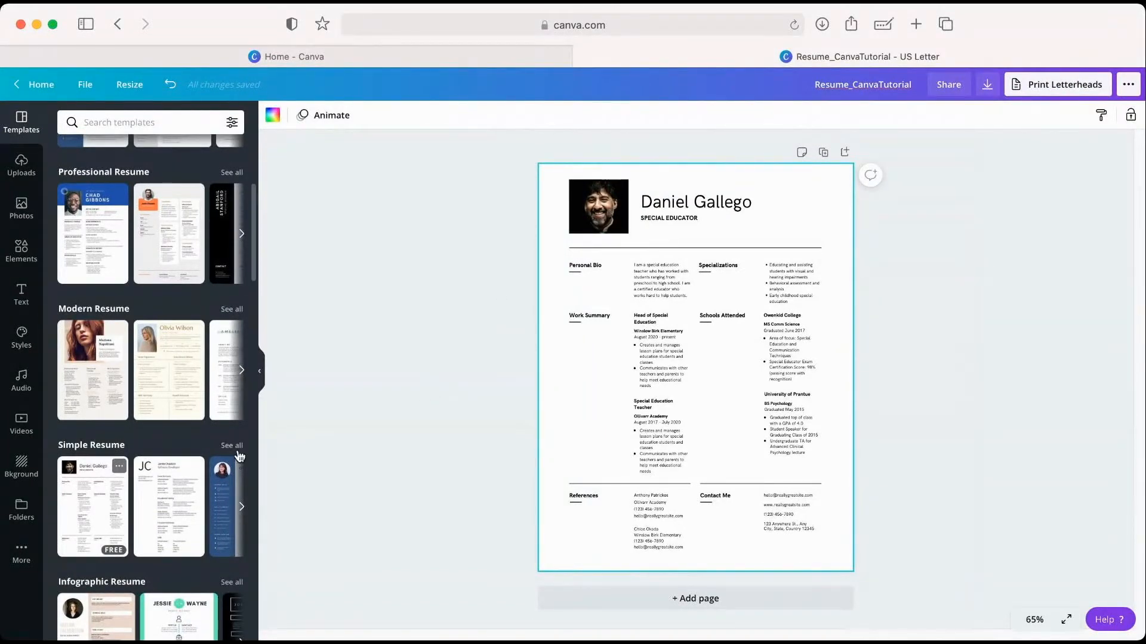
# Apply the blue-sidebar IT project manager Simple Resume template and collapse the templates panel
pyautogui.click(195, 493)
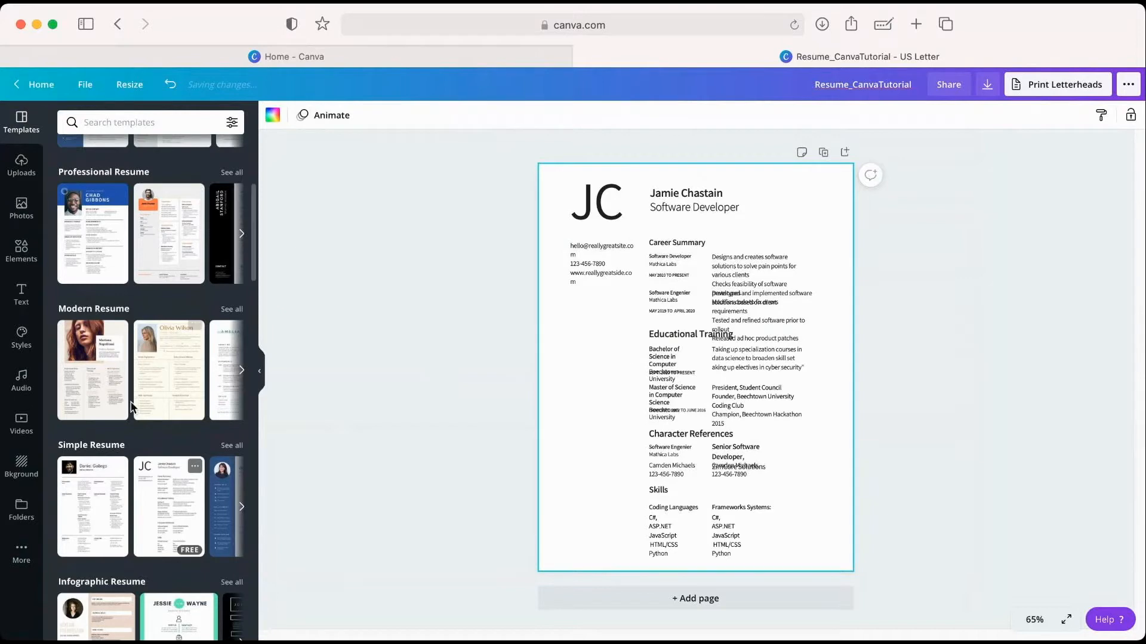
pyautogui.click(84, 511)
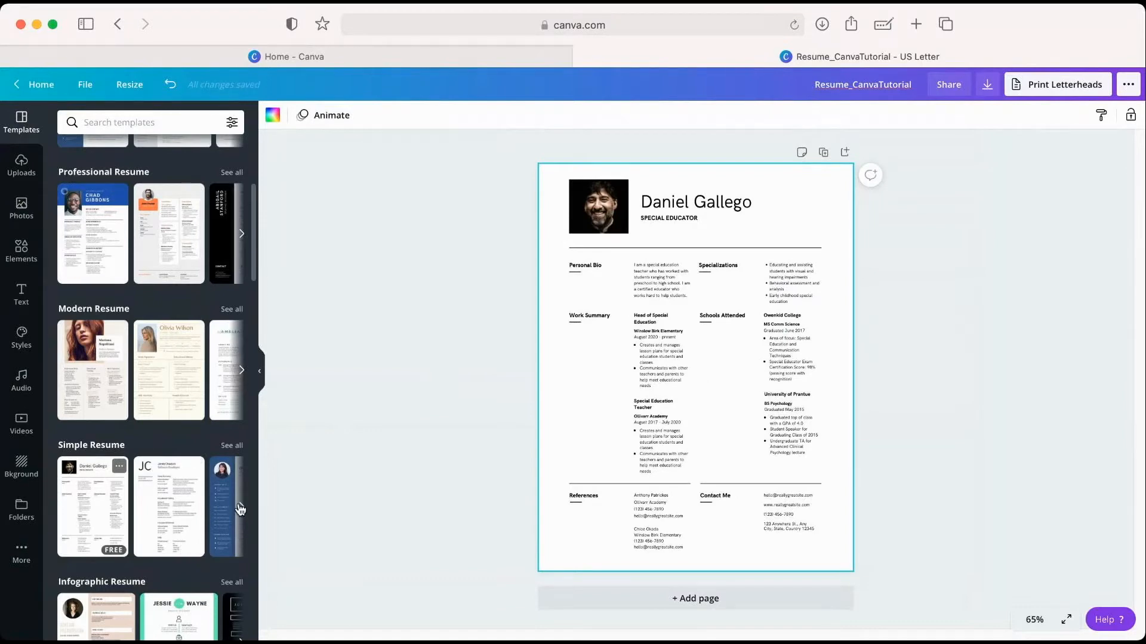
pyautogui.click(241, 508)
pyautogui.click(110, 506)
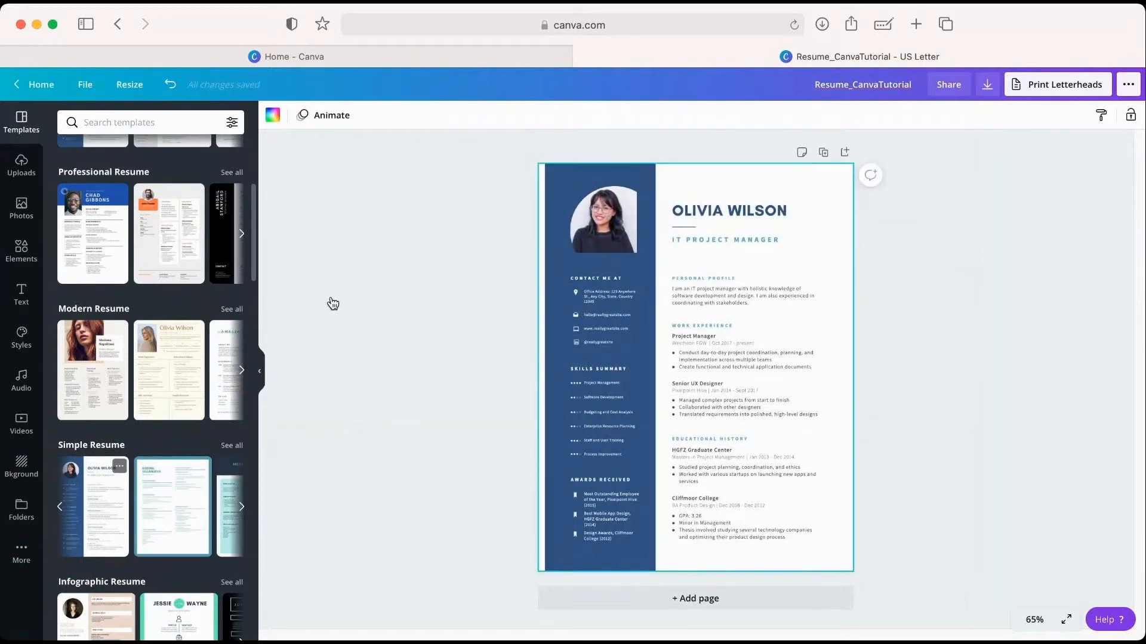
pyautogui.click(264, 369)
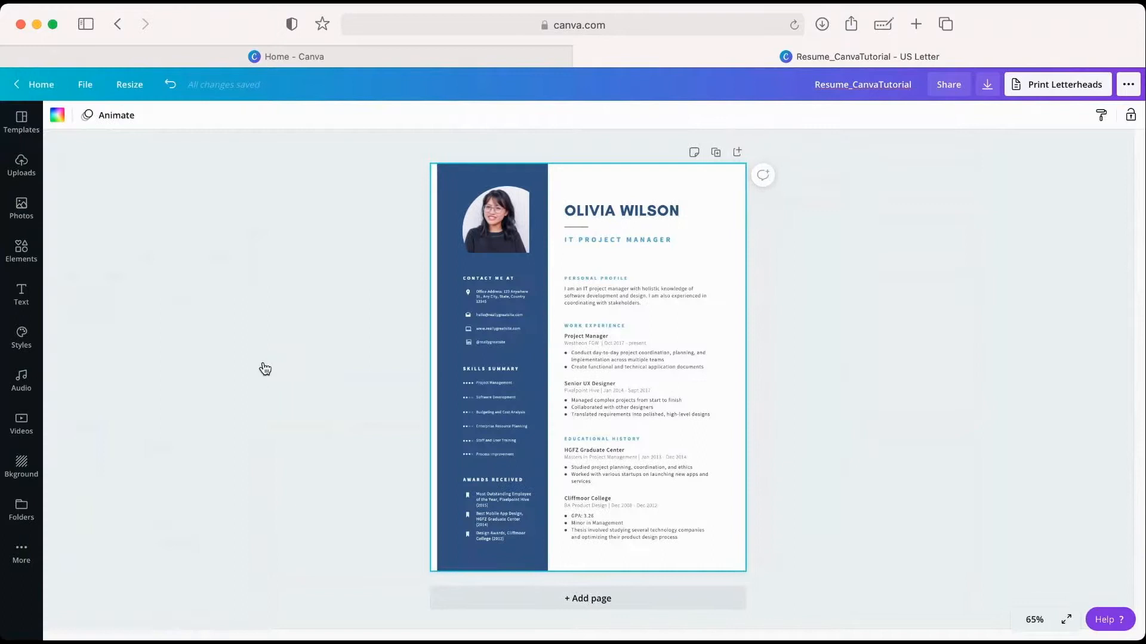
# Replace the sample name heading with the applicant's name
pyautogui.click(842, 357)
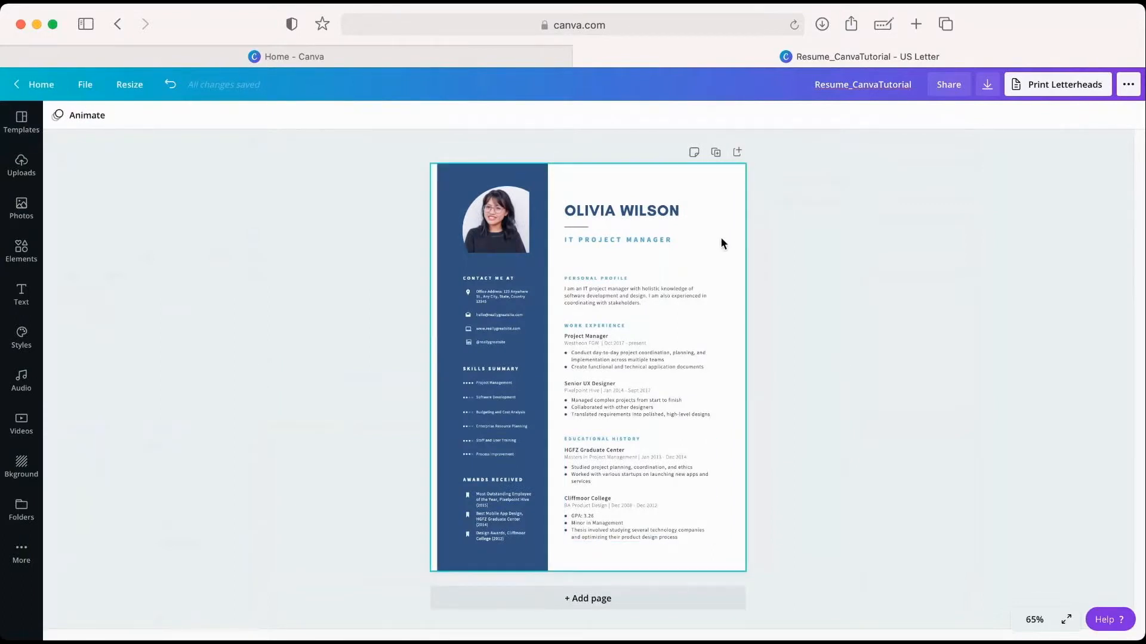
pyautogui.doubleClick(630, 210)
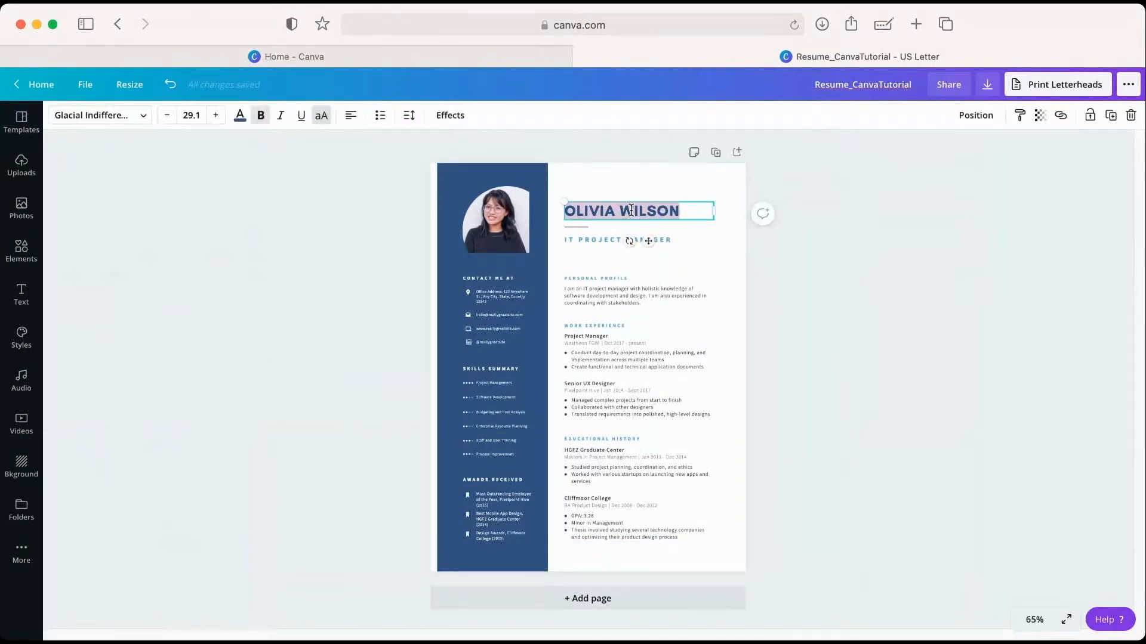
pyautogui.write('MEGAN CHASE')
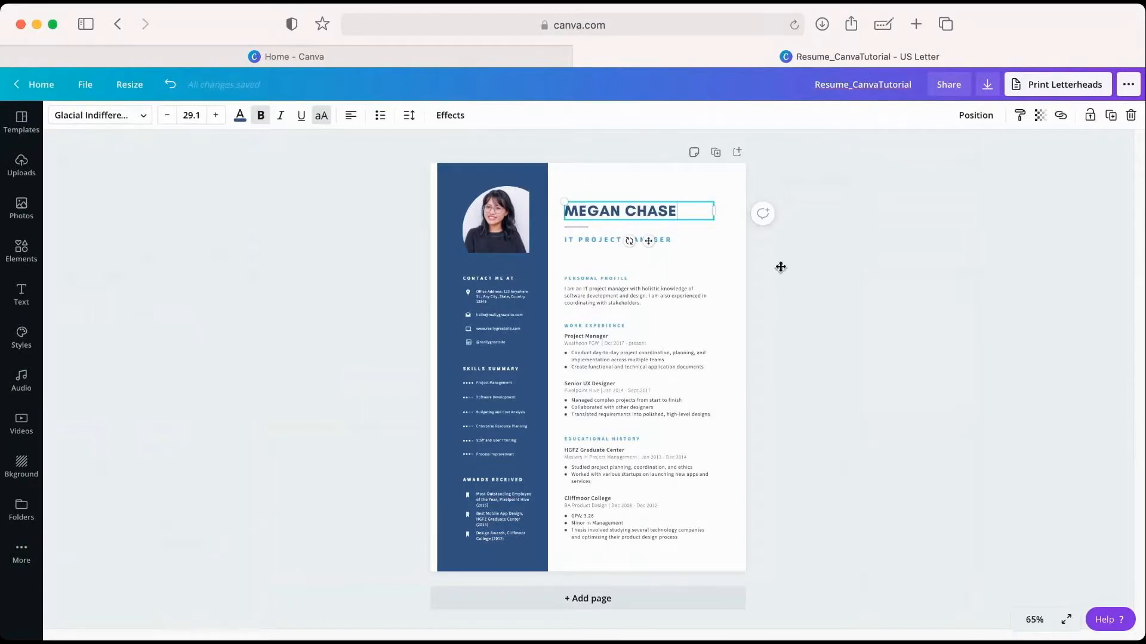
pyautogui.click(800, 262)
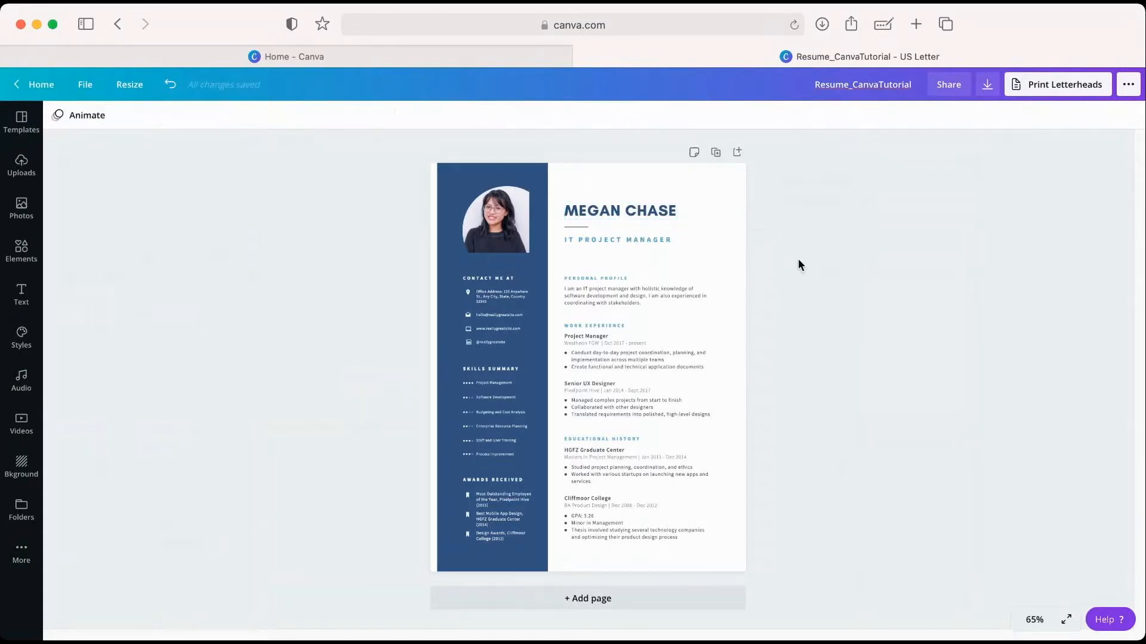
# Change the subtitle to TIME MAGAZINE'S PERSON OF THE YEAR IN 2006
pyautogui.doubleClick(676, 241)
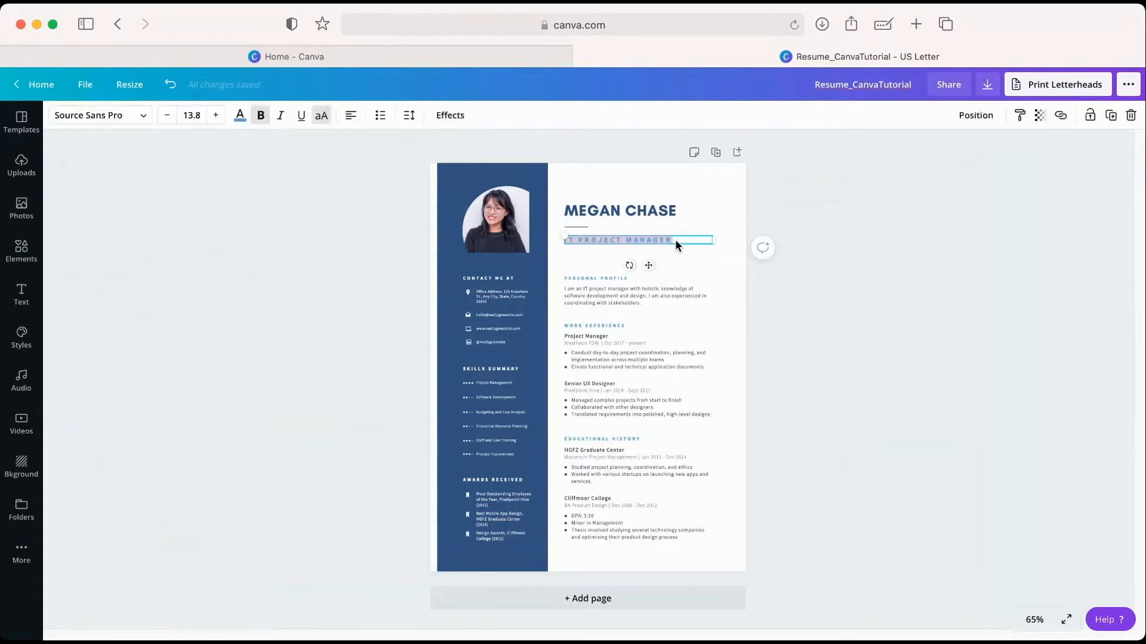
pyautogui.write("TIME MAGAZINE'S PERSO")
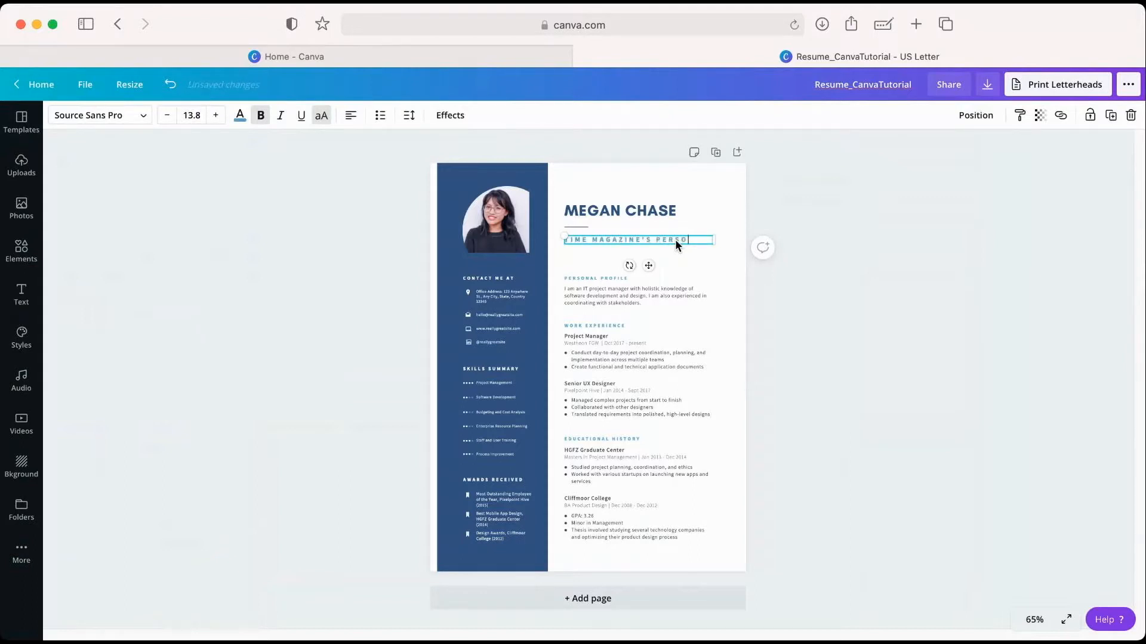
pyautogui.write('N OF THE YEAR, 20')
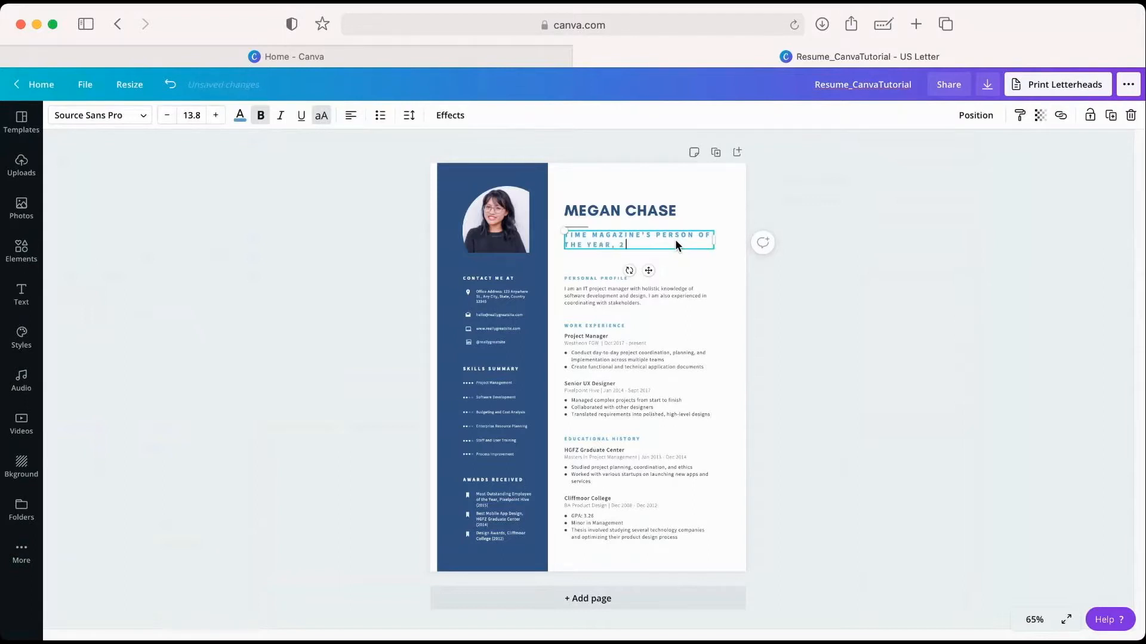
pyautogui.press('BackSpace')
pyautogui.press('BackSpace')
pyautogui.press('BackSpace')
pyautogui.press('BackSpace')
pyautogui.write('IN 2')
pyautogui.click(900, 270)
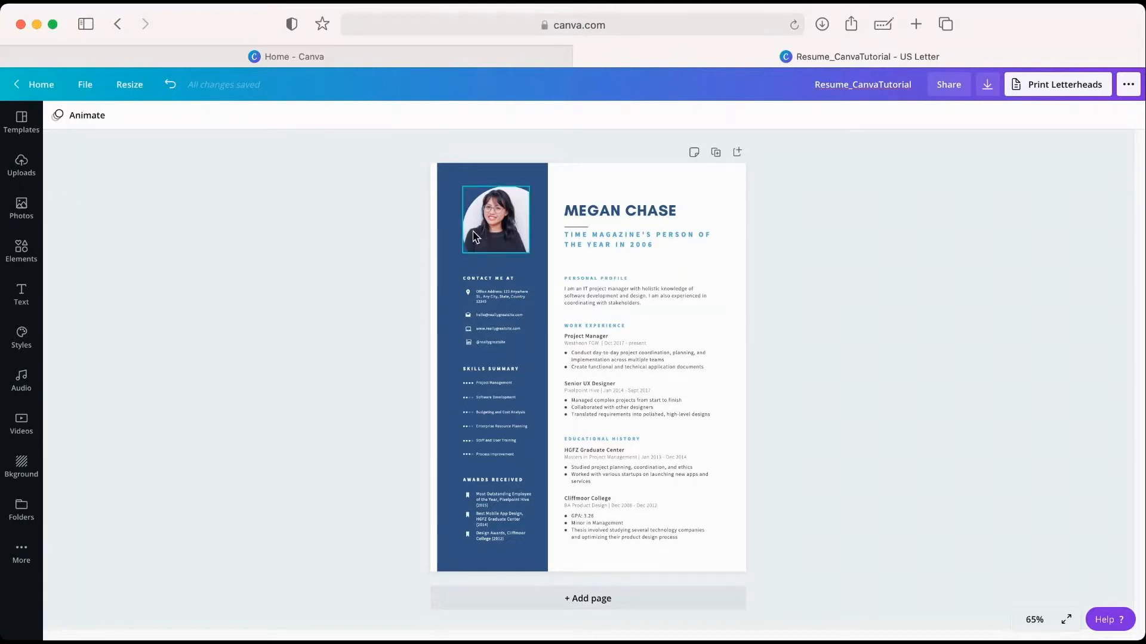
# Search Canva's stock photos for 'headshot'
pyautogui.click(17, 219)
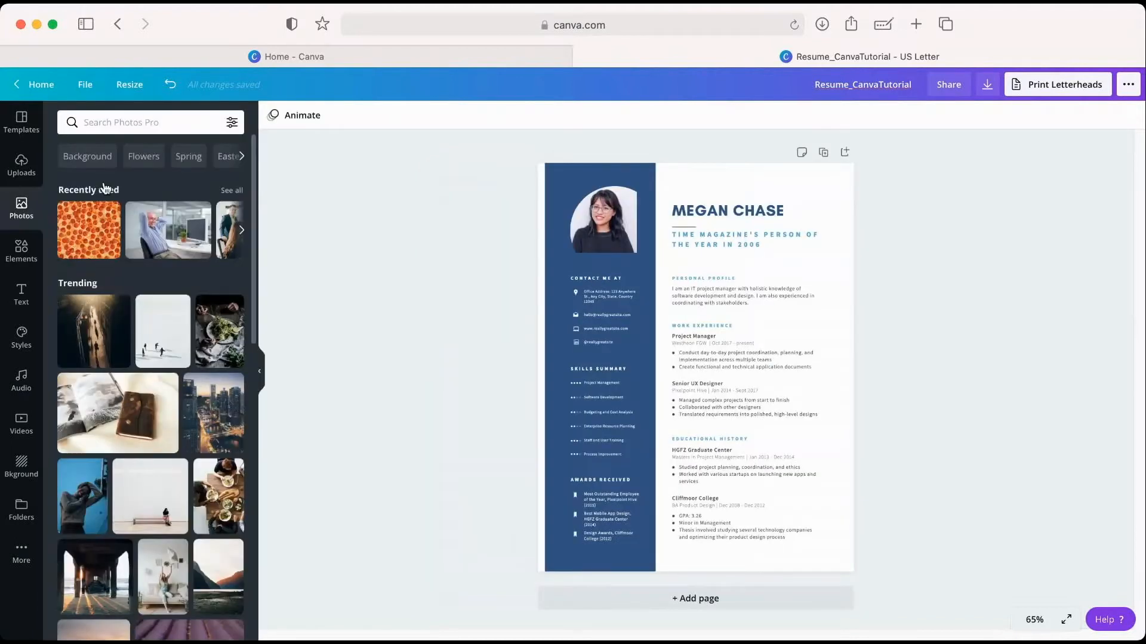
pyautogui.click(120, 131)
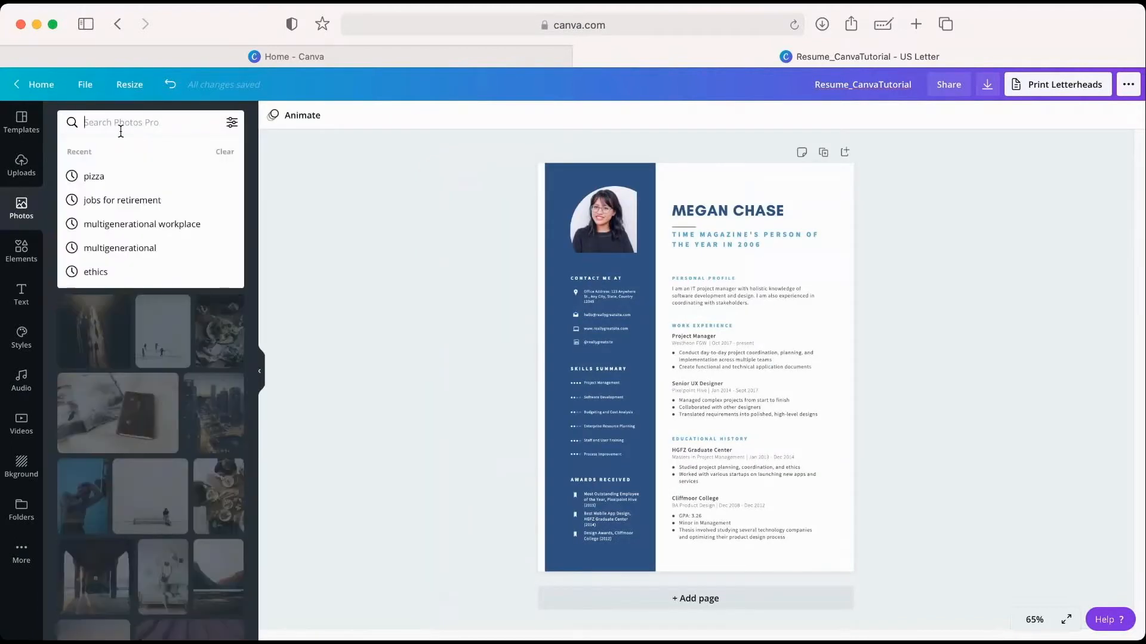
pyautogui.write('headshot')
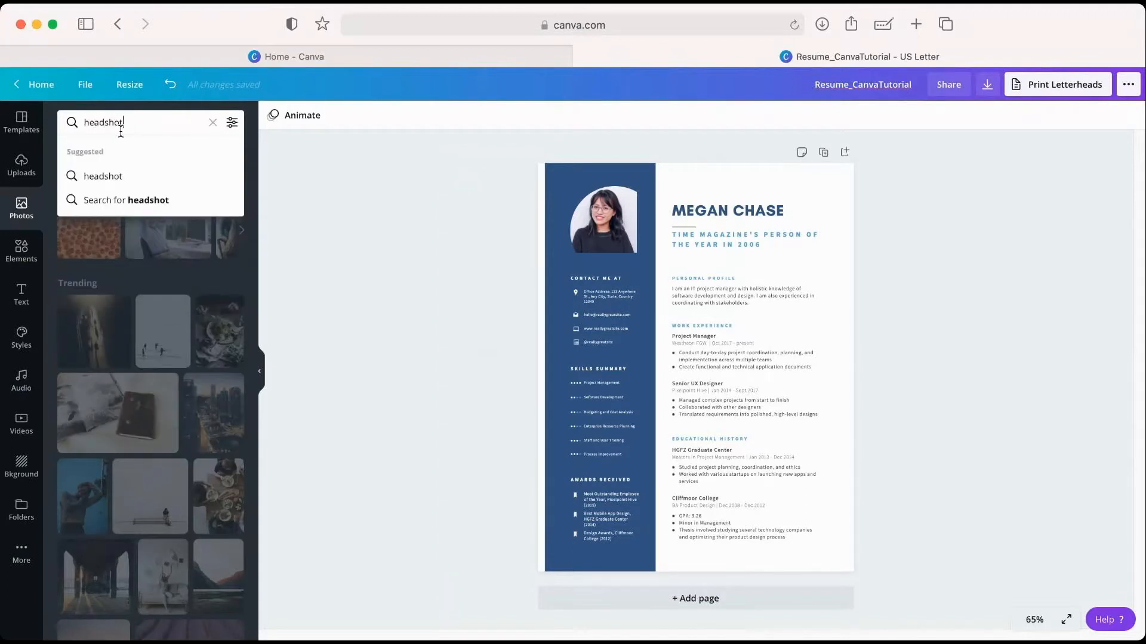
pyautogui.press('Return')
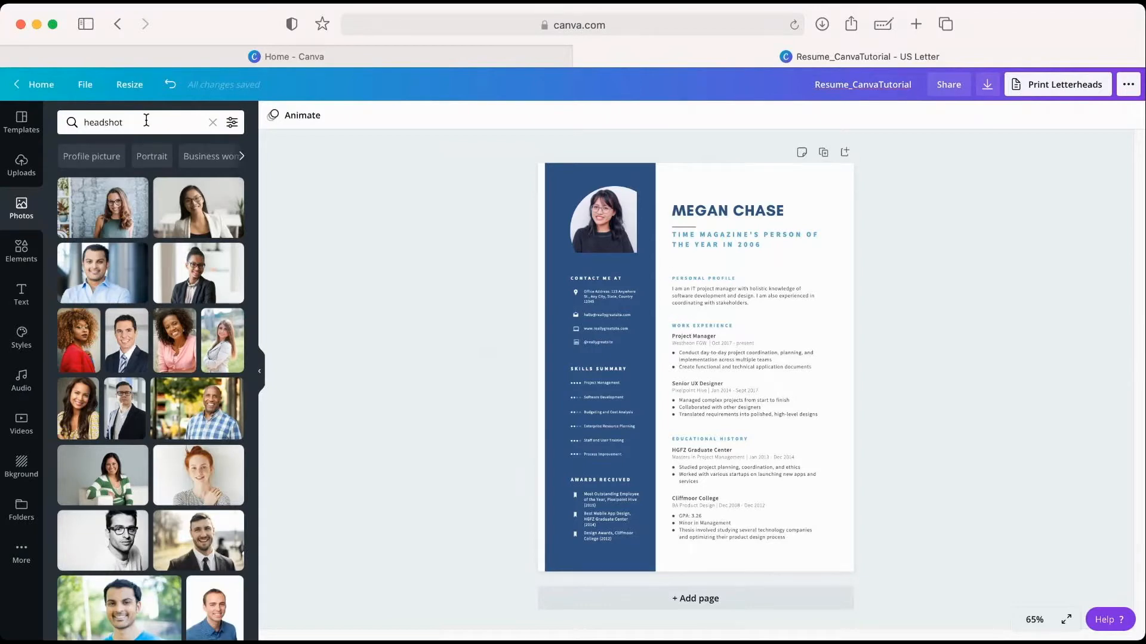
# Drag the smiling red-haired woman photo into the resume's headshot frame
pyautogui.scroll(-5, 143, 388)
pyautogui.scroll(-3, 149, 408)
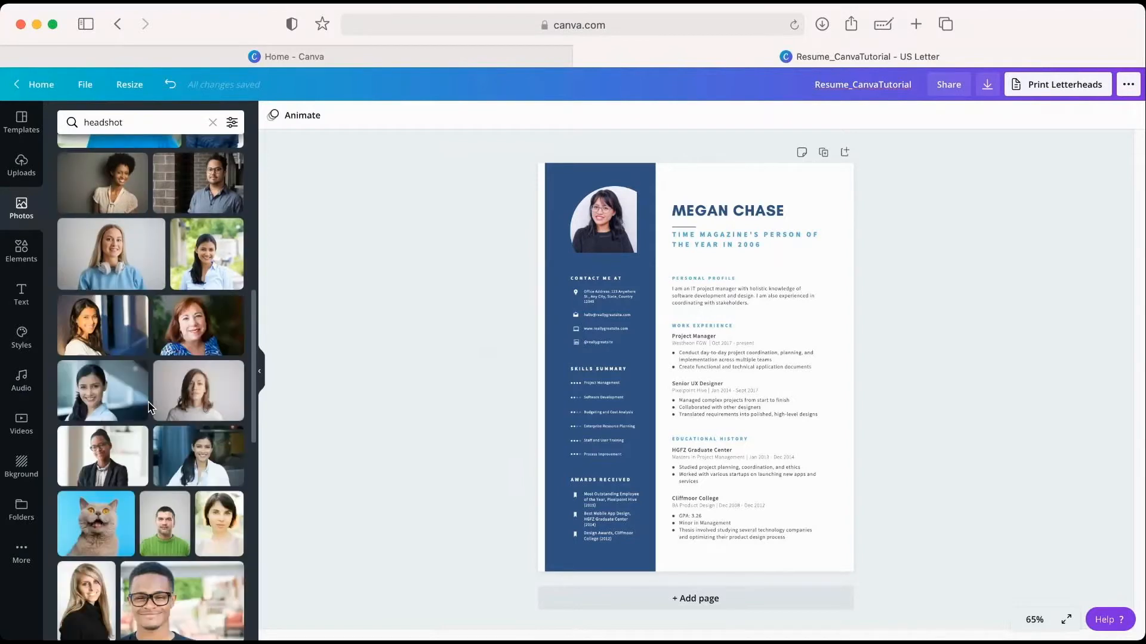
pyautogui.scroll(6, 148, 408)
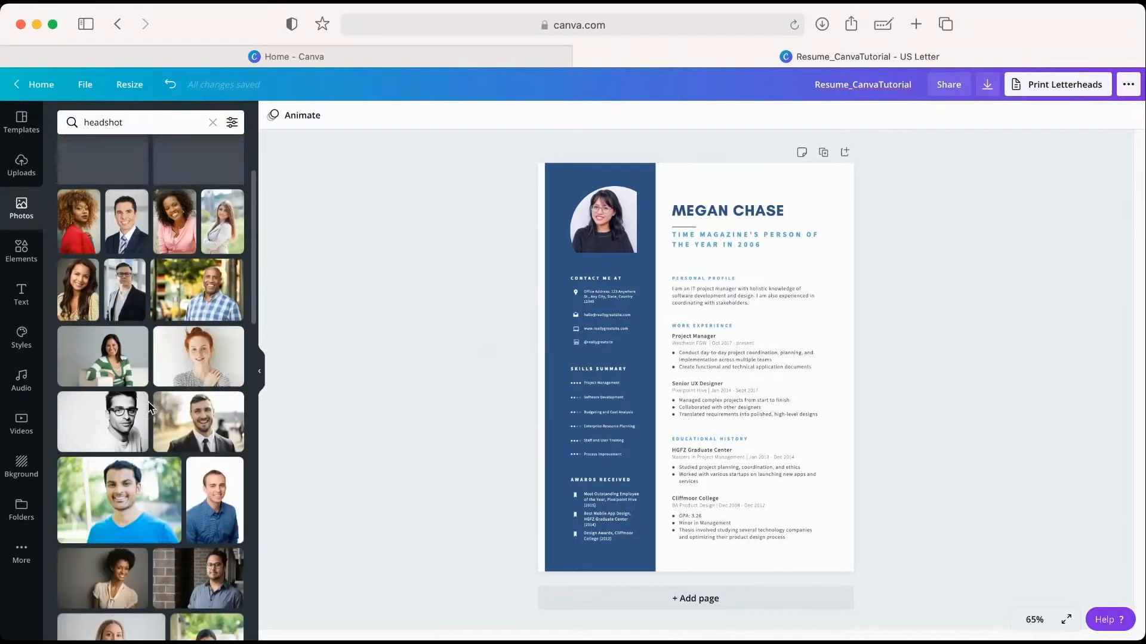
pyautogui.scroll(2, 148, 408)
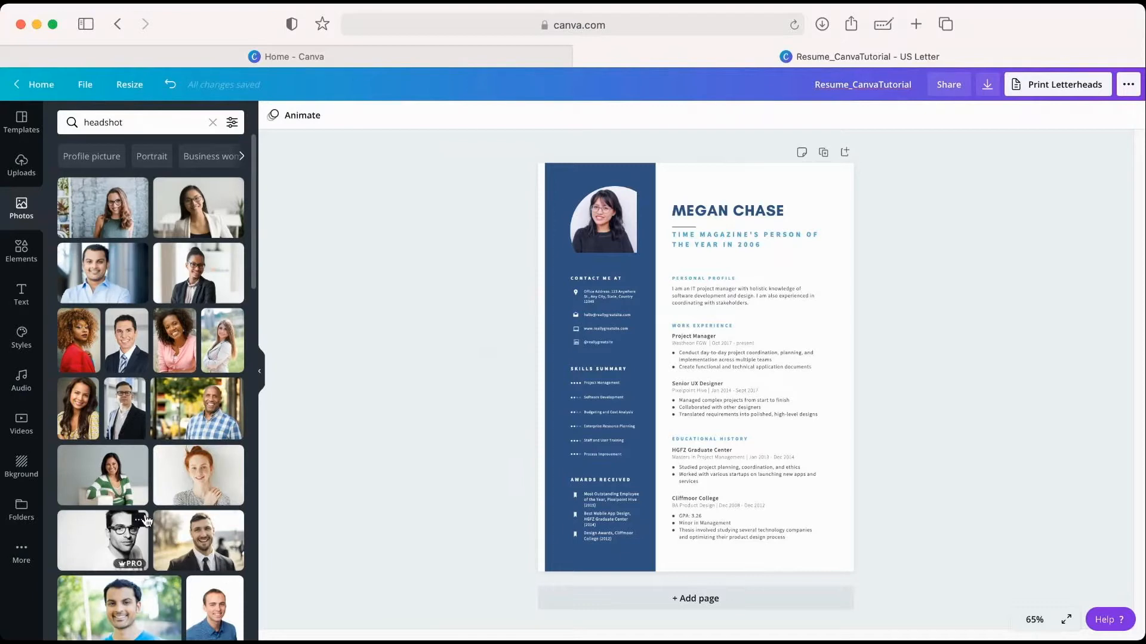
pyautogui.scroll(-3, 150, 418)
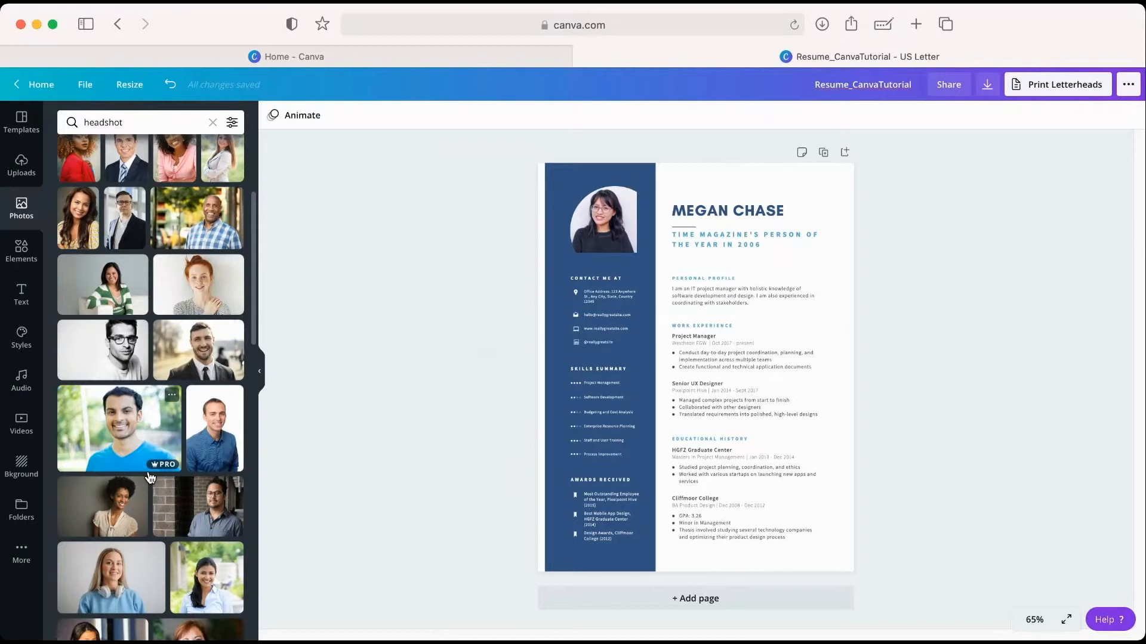
pyautogui.moveTo(165, 476)
pyautogui.moveTo(189, 301); pyautogui.dragTo(603, 220)
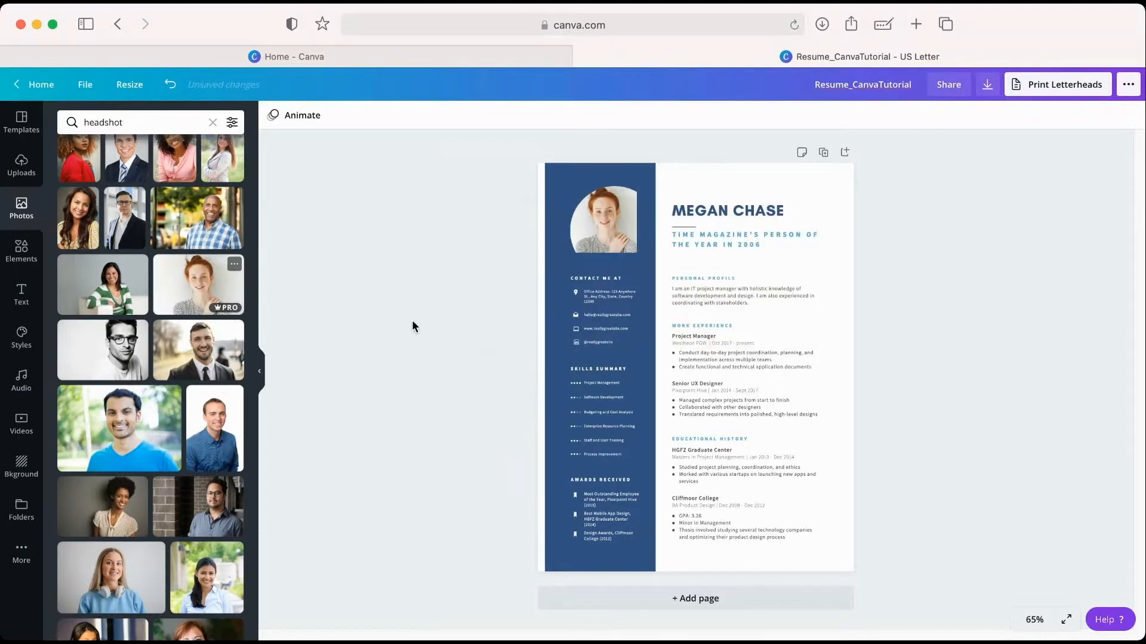
# Hide the photo panel and zoom the resume to Fill, viewed from the page top
pyautogui.click(262, 374)
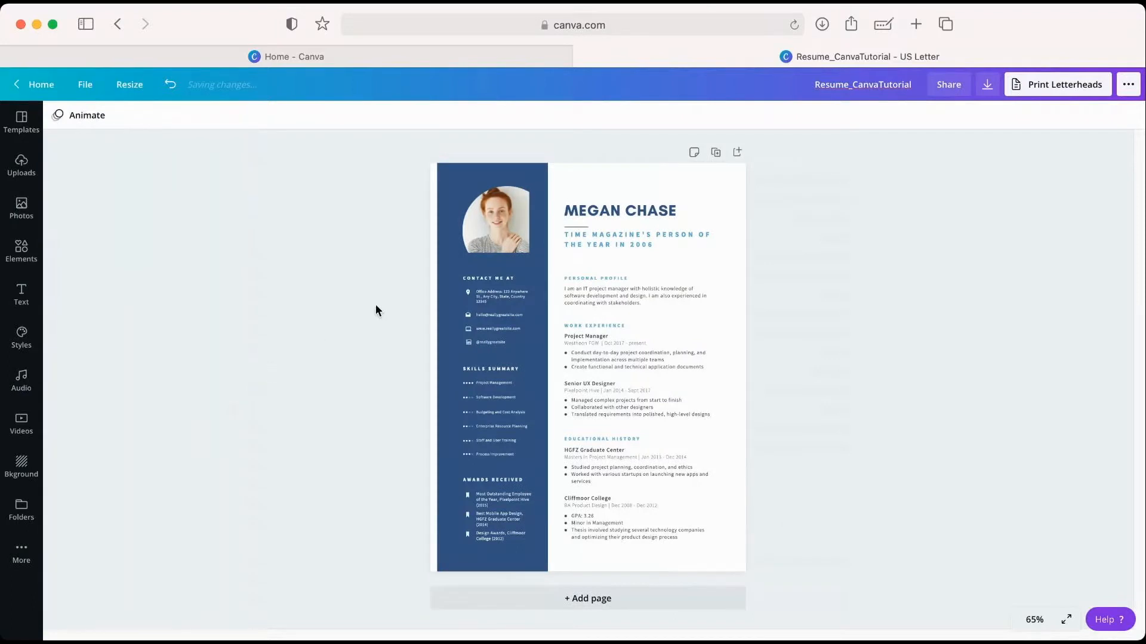
pyautogui.click(1035, 623)
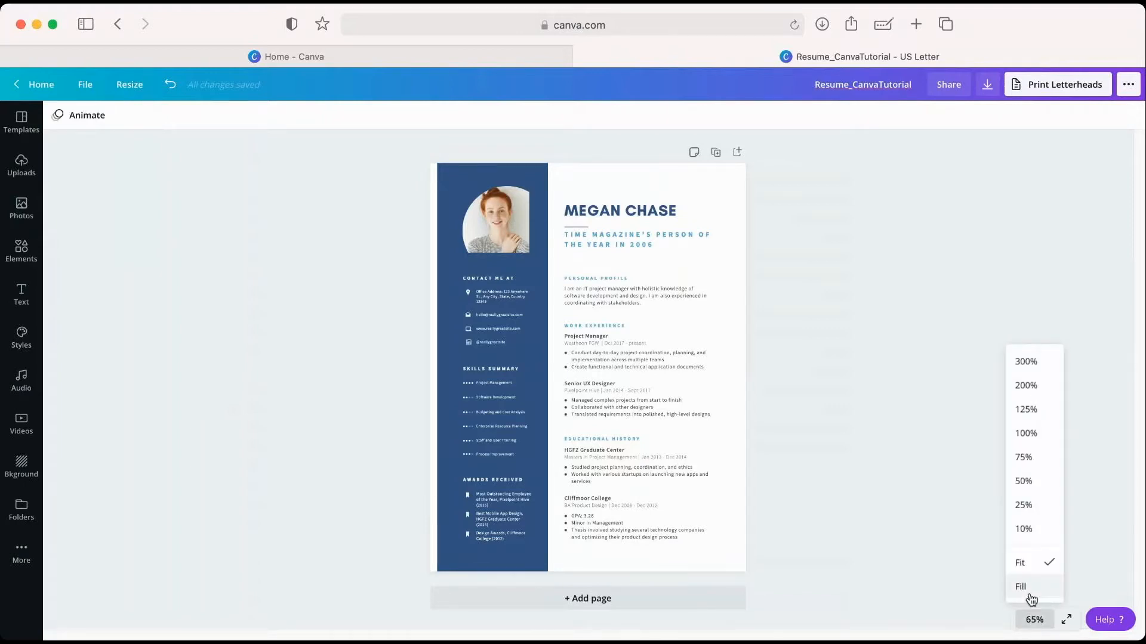
pyautogui.click(1030, 595)
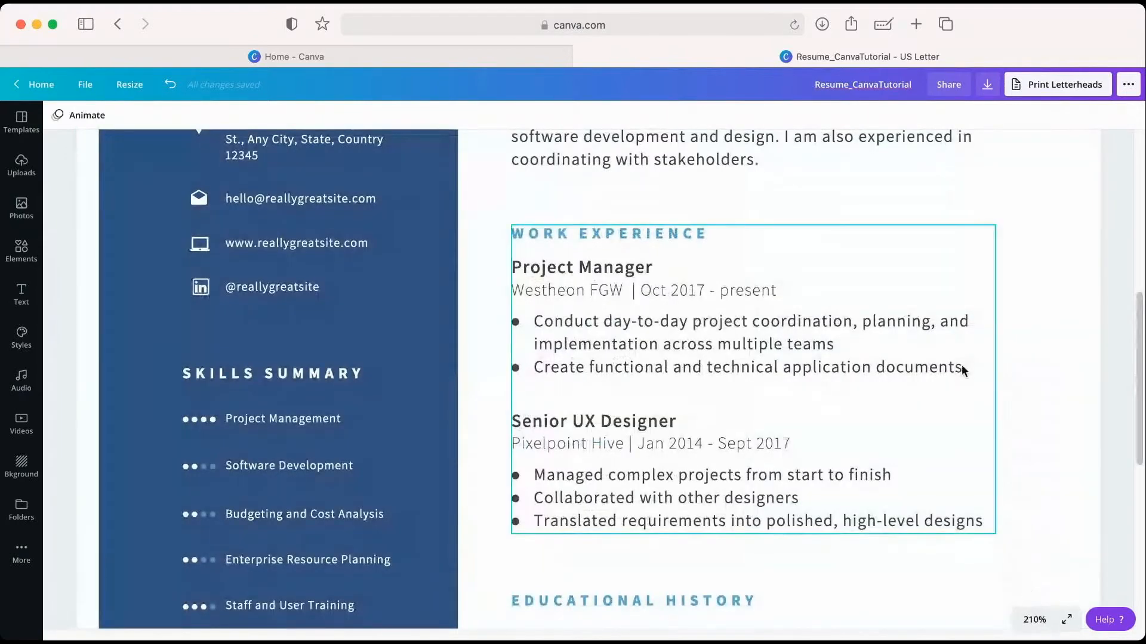
pyautogui.scroll(3, 961, 367)
pyautogui.scroll(7, 961, 366)
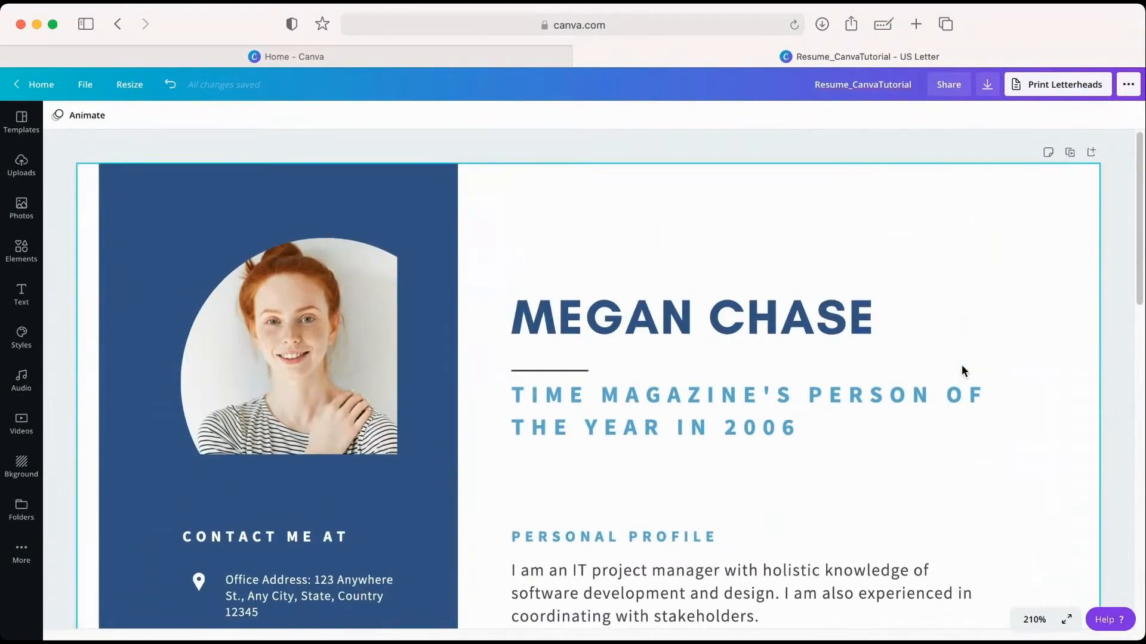
pyautogui.scroll(-3, 962, 366)
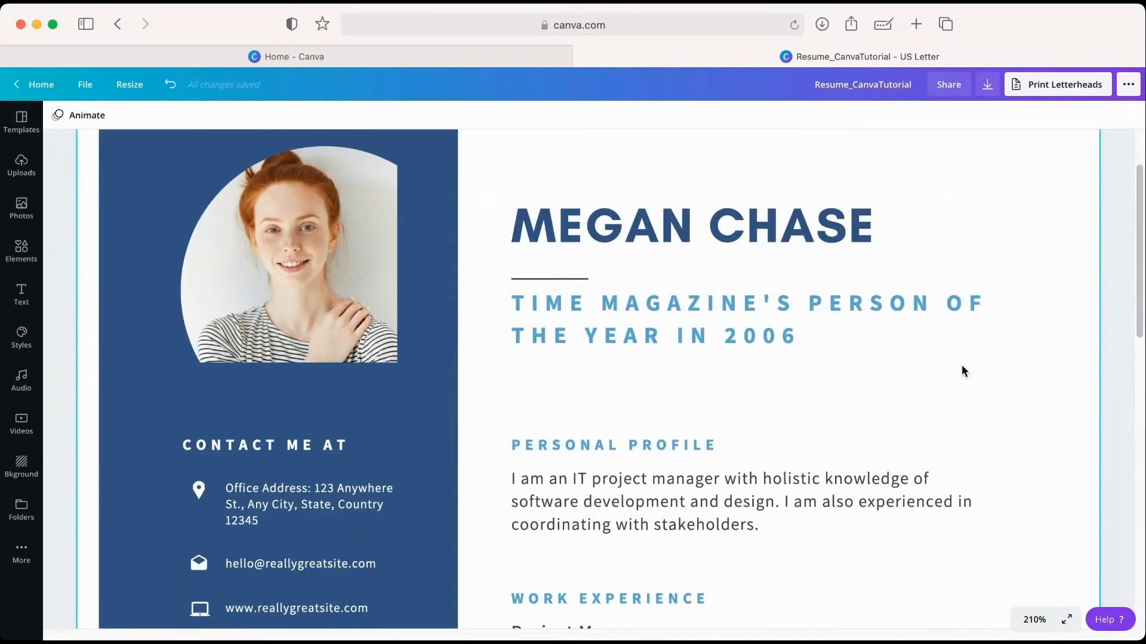
pyautogui.scroll(2, 961, 366)
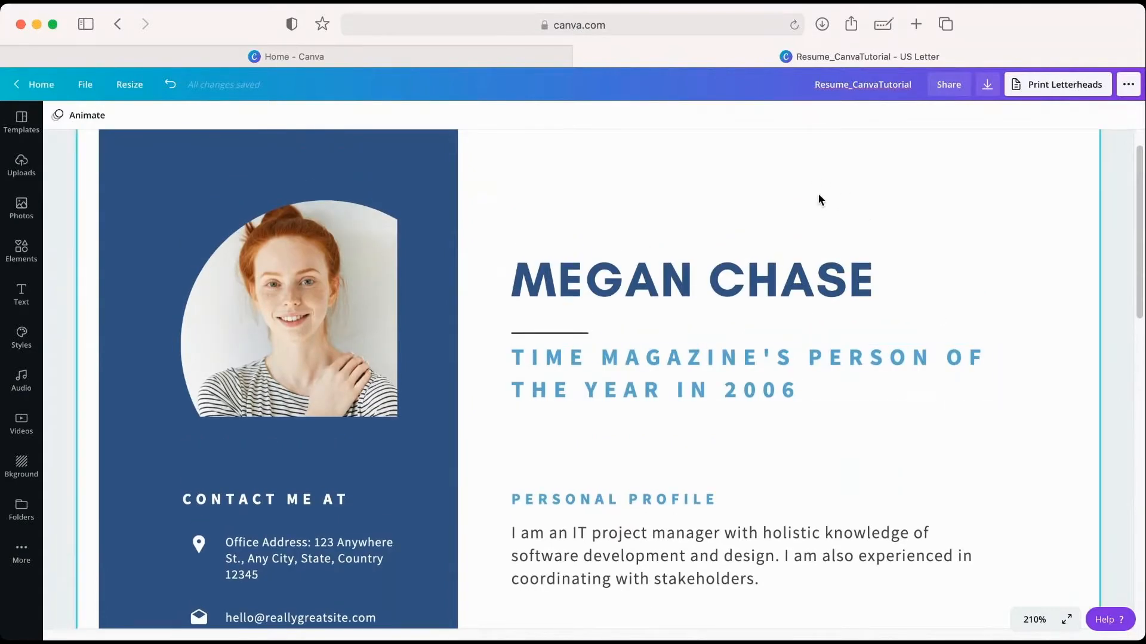
pyautogui.scroll(2, 819, 199)
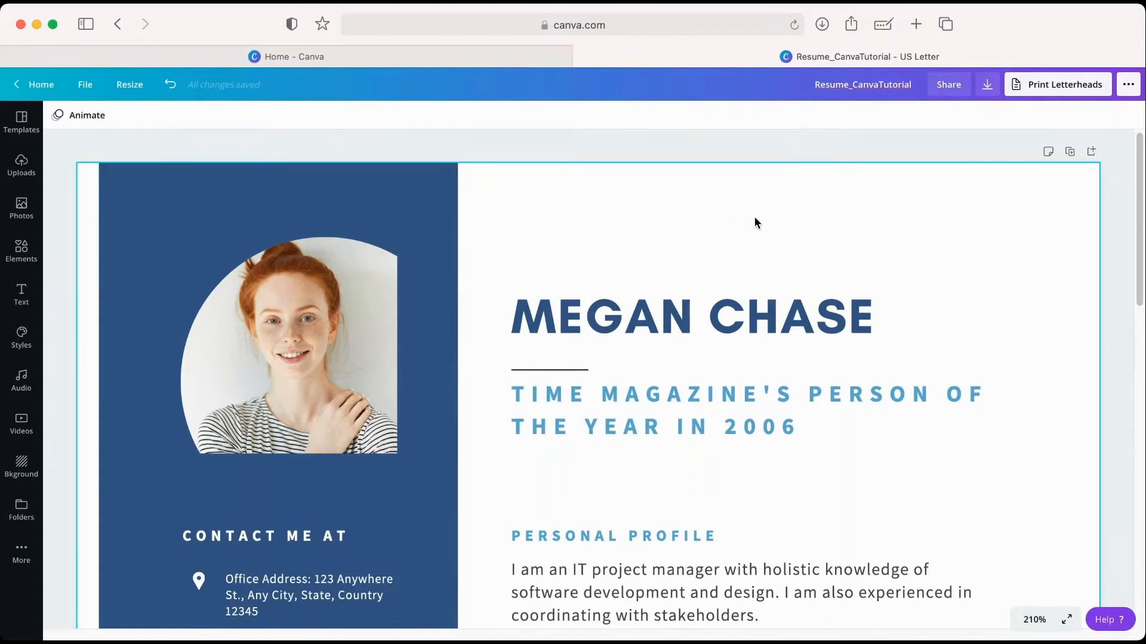
# Select the blue sidebar rectangle and bring up its colour choices
pyautogui.scroll(-5, 756, 223)
pyautogui.scroll(-2, 755, 222)
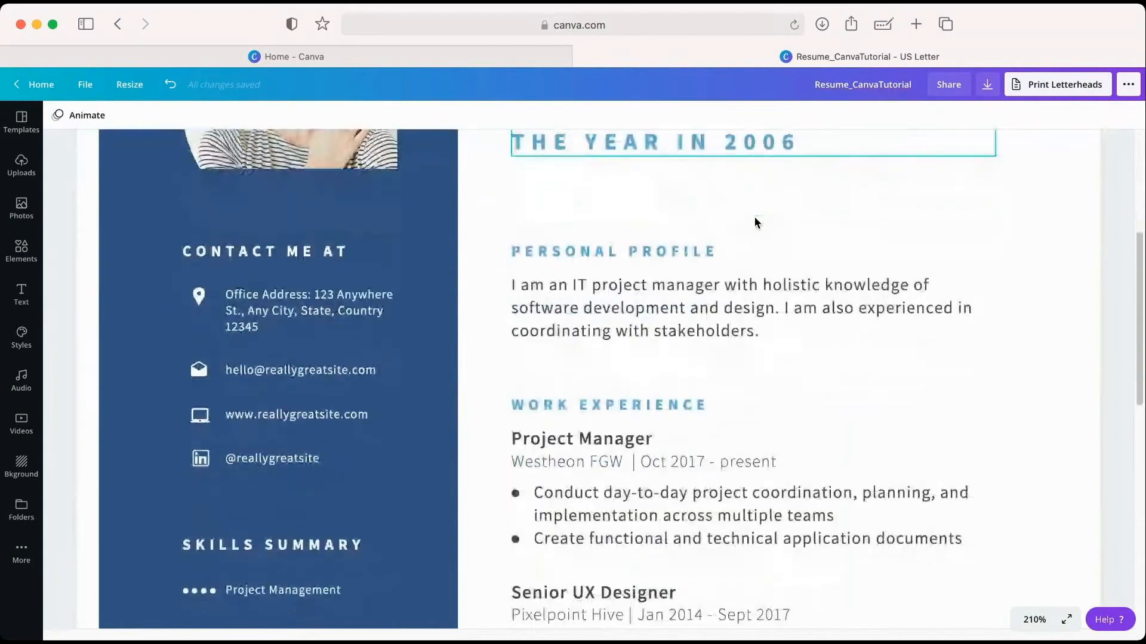
pyautogui.click(448, 234)
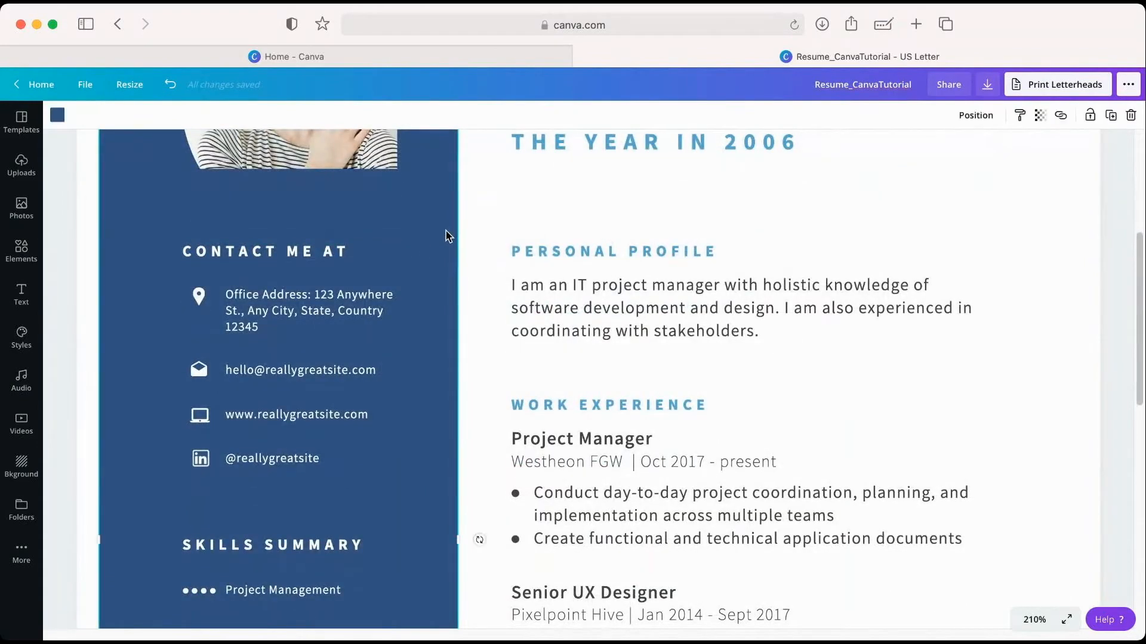
pyautogui.scroll(-5, 483, 305)
pyautogui.scroll(-8, 483, 302)
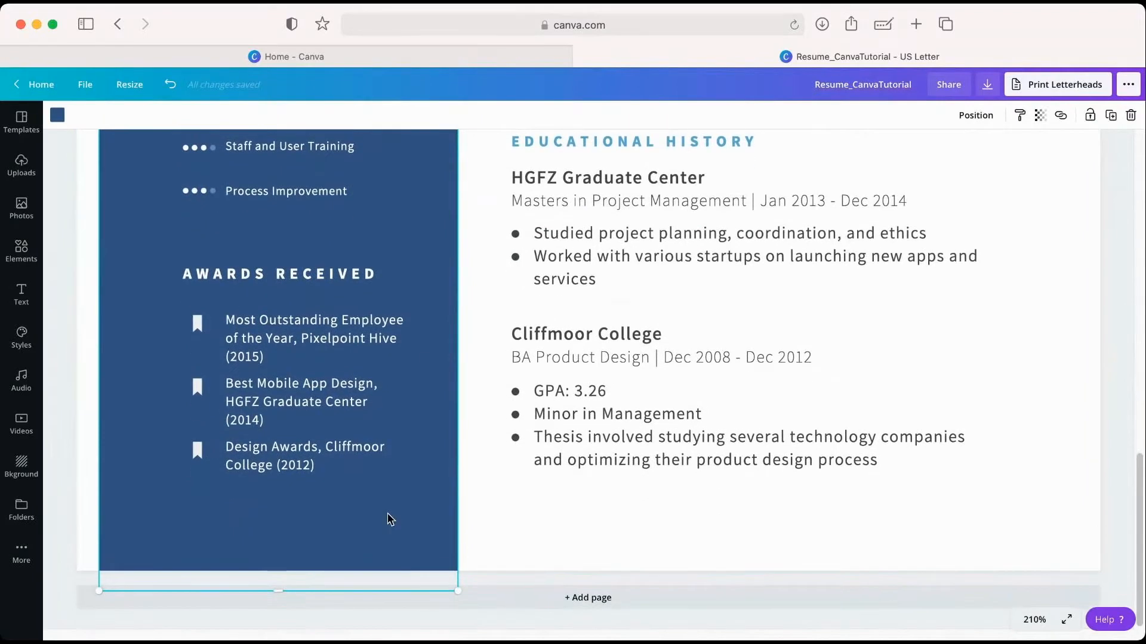
pyautogui.scroll(18, 389, 520)
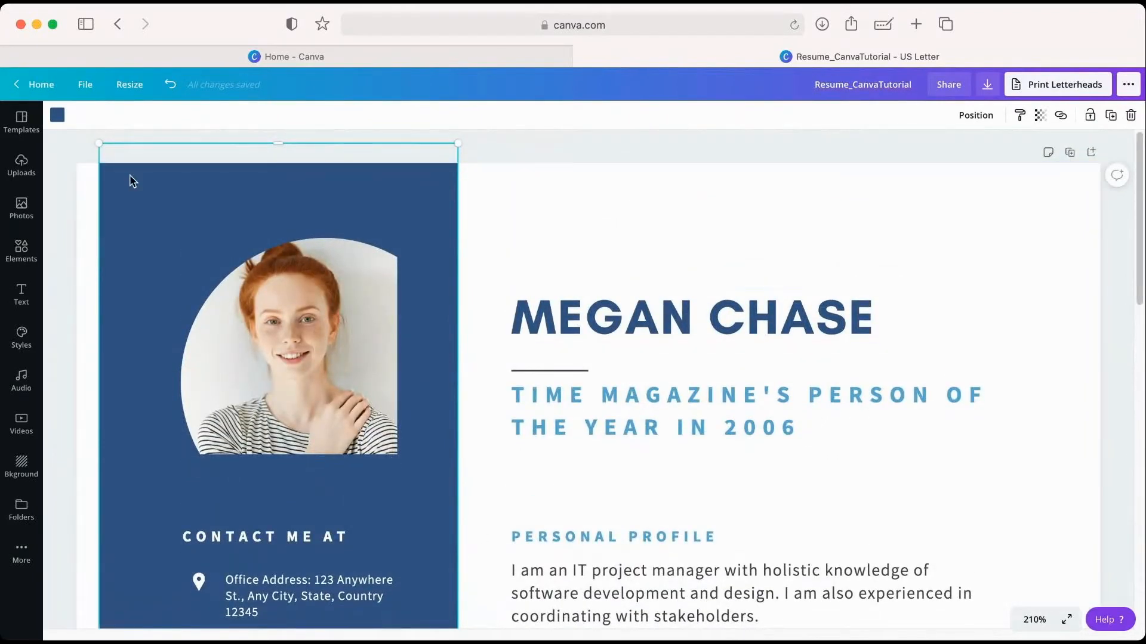
pyautogui.click(58, 116)
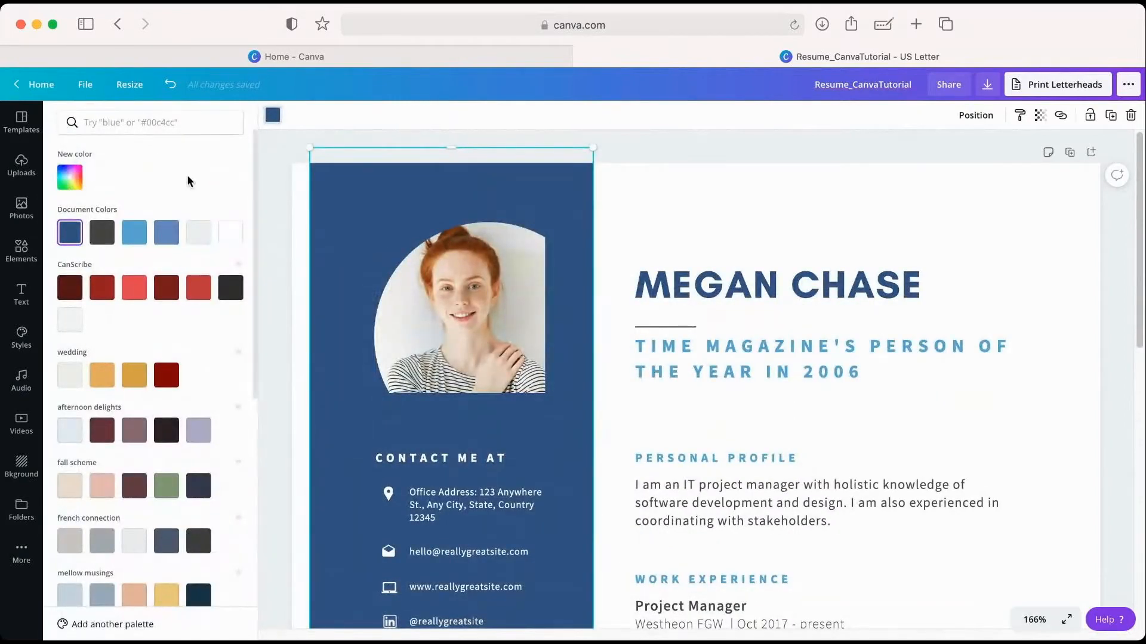
# Try tan, dark brown and dark grey Photo Colors on the sidebar, settling on brown
pyautogui.scroll(-5, 187, 174)
pyautogui.scroll(-7, 187, 174)
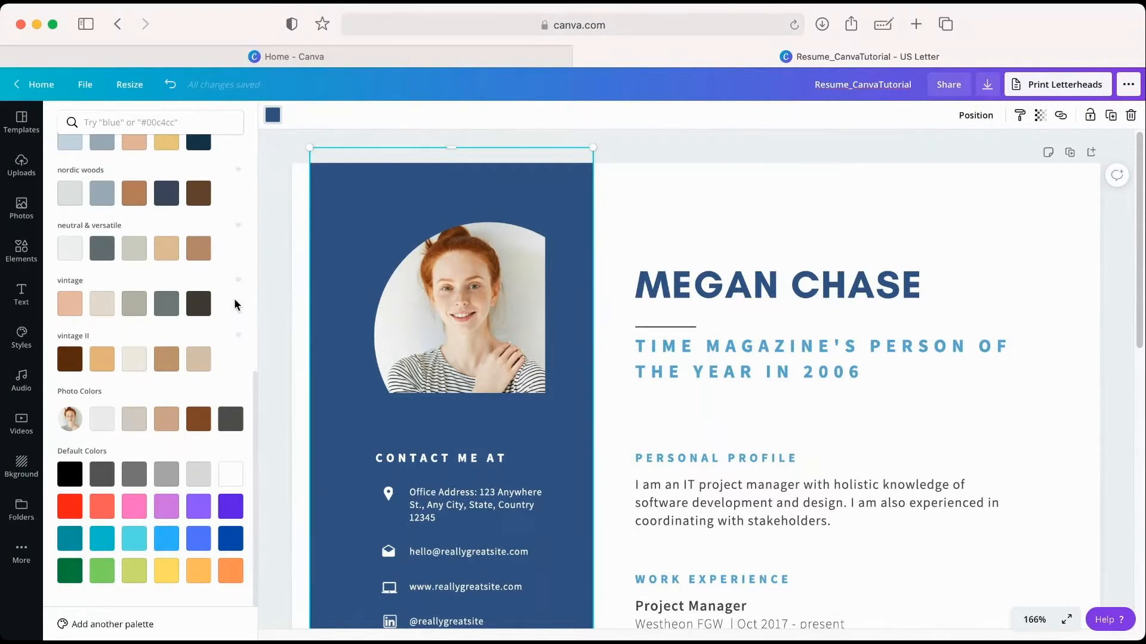
pyautogui.scroll(4, 219, 246)
pyautogui.scroll(3, 218, 249)
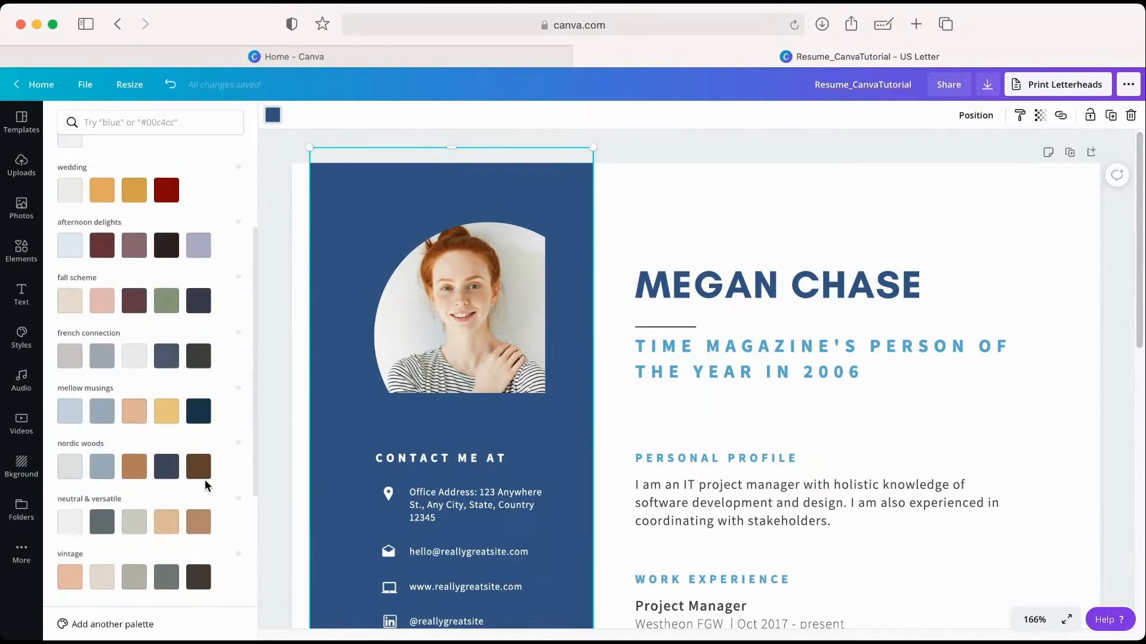
pyautogui.scroll(-7, 205, 484)
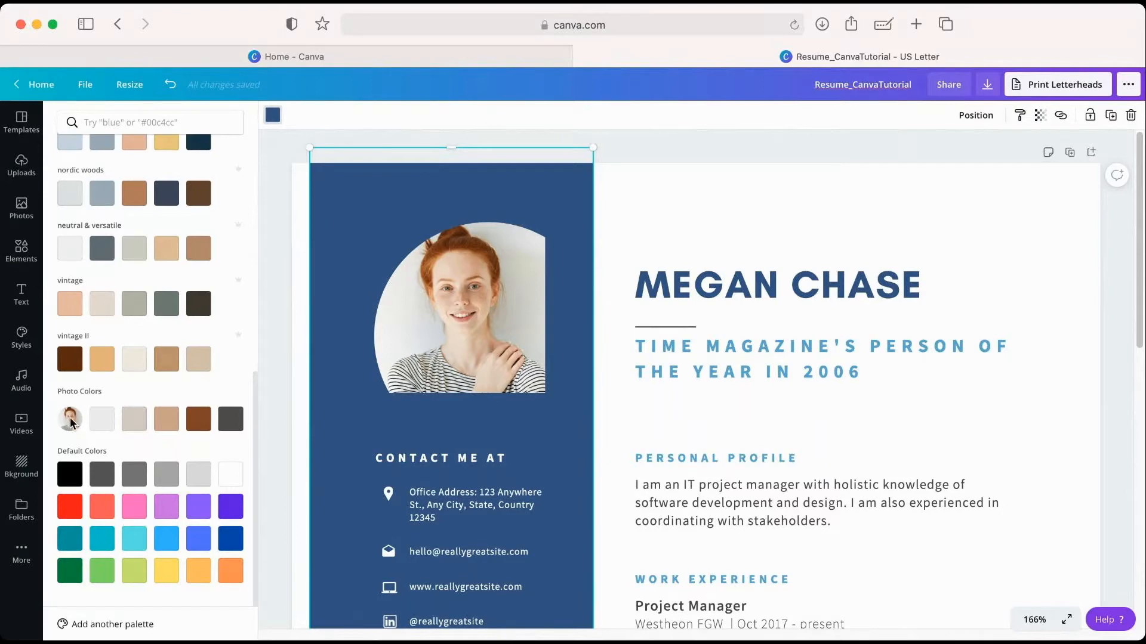
pyautogui.click(166, 419)
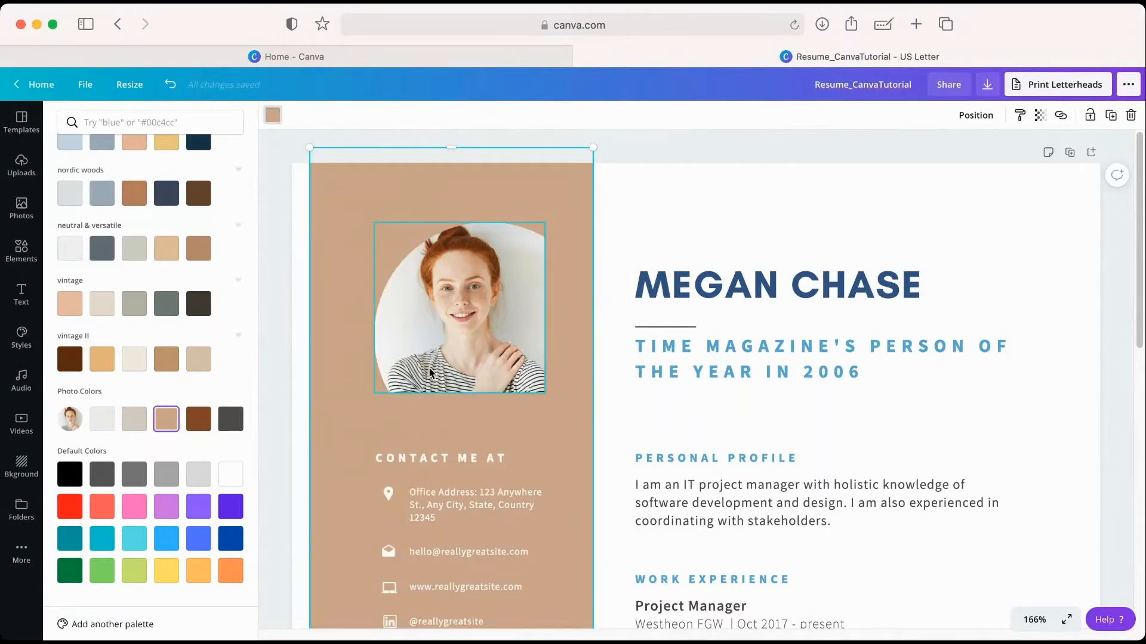
pyautogui.click(198, 420)
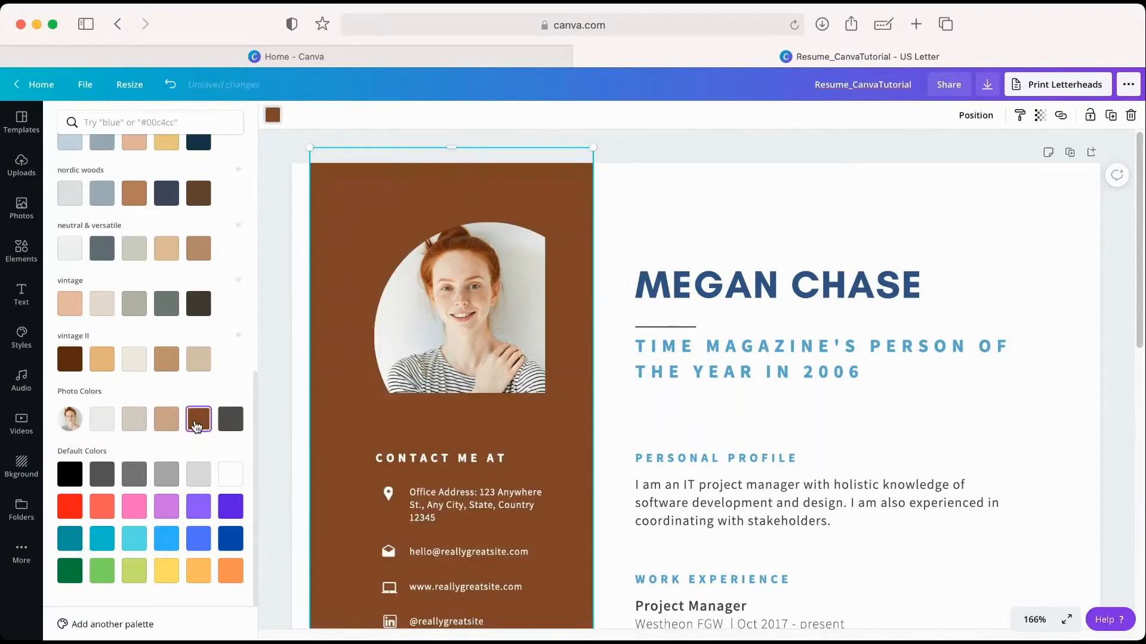
pyautogui.click(232, 420)
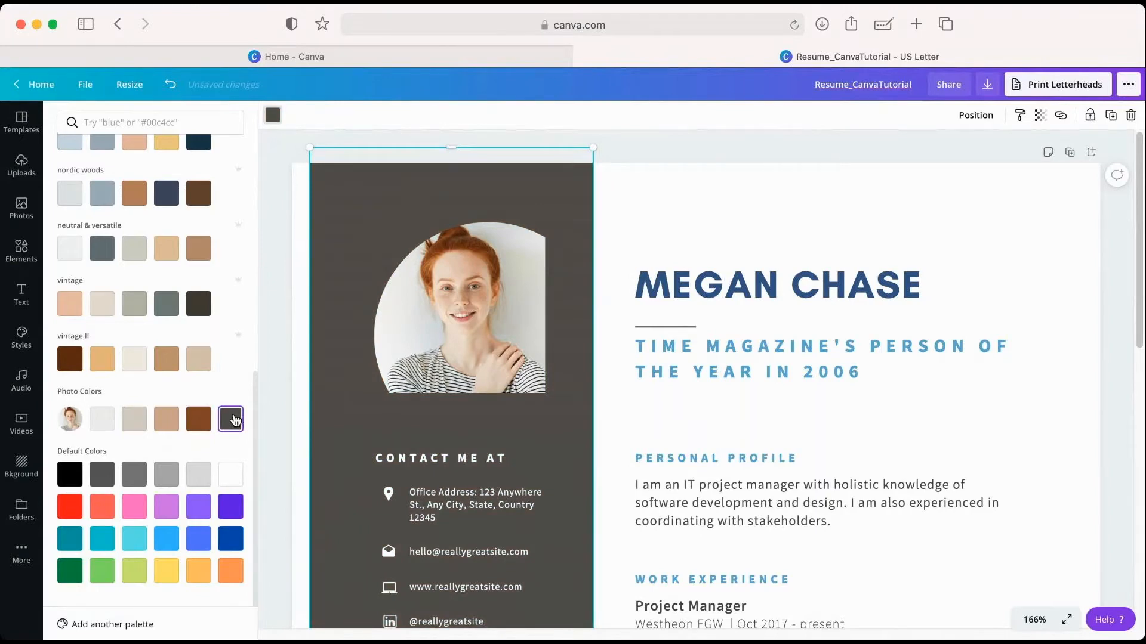
pyautogui.click(199, 419)
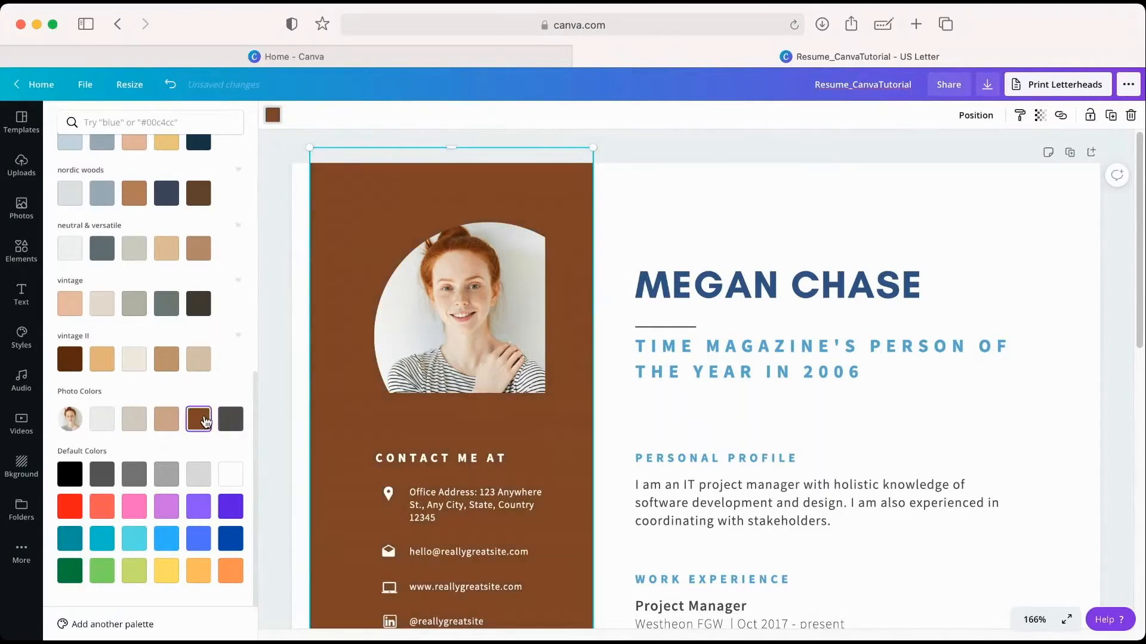
# Recolour the name heading to the sidebar's brown (#7e4424) and deselect it
pyautogui.click(756, 285)
pyautogui.scroll(3, 755, 306)
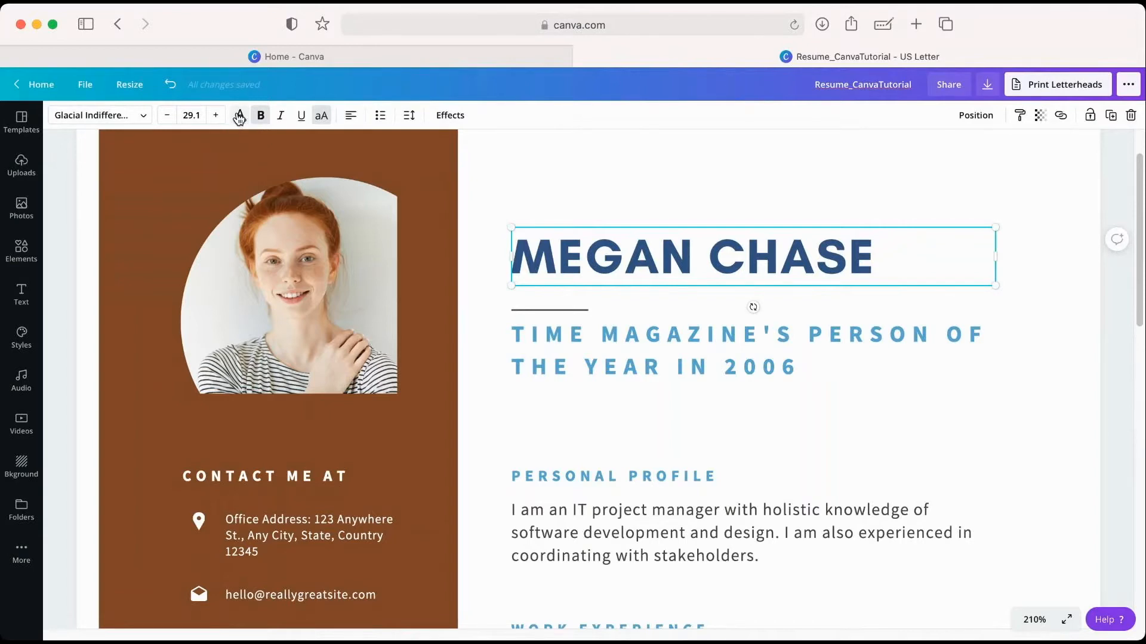
pyautogui.click(239, 115)
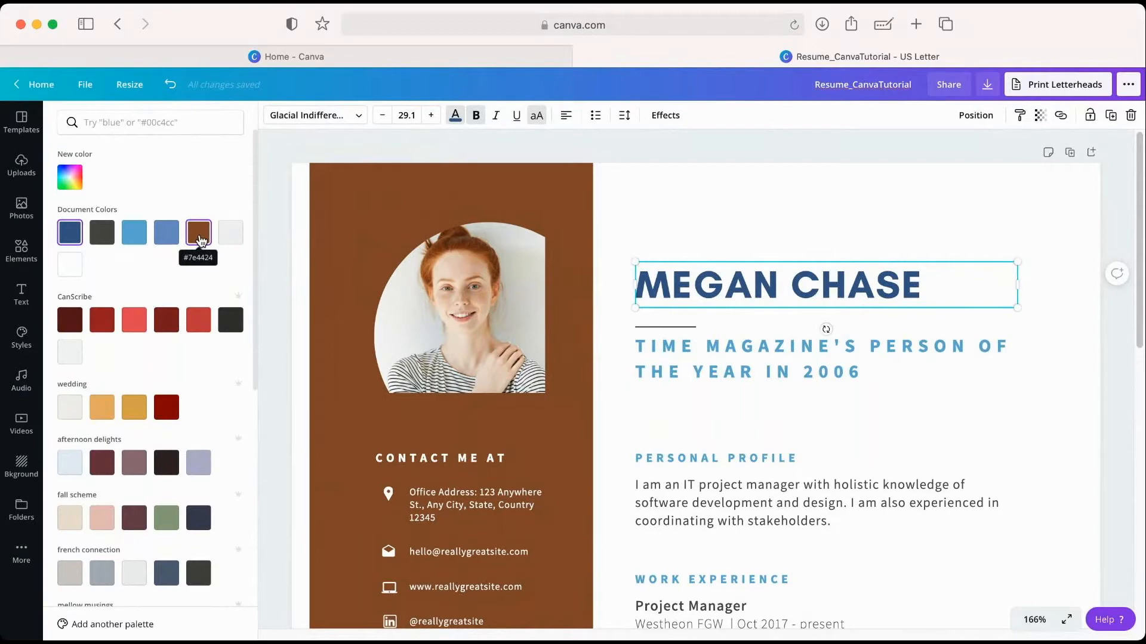
pyautogui.click(198, 234)
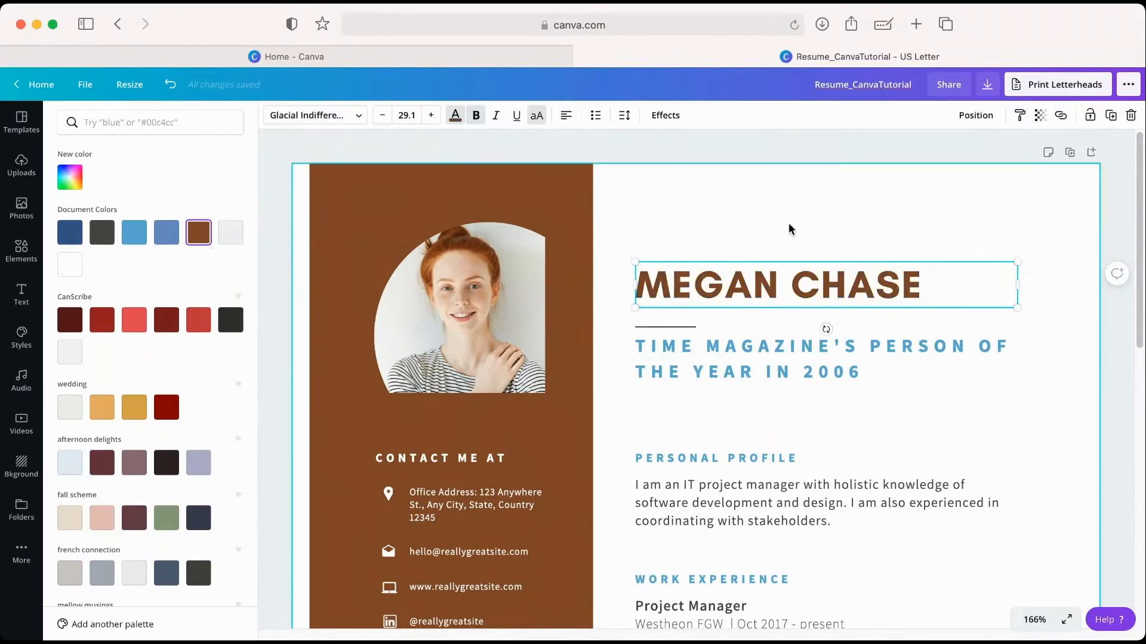
pyautogui.press('Escape')
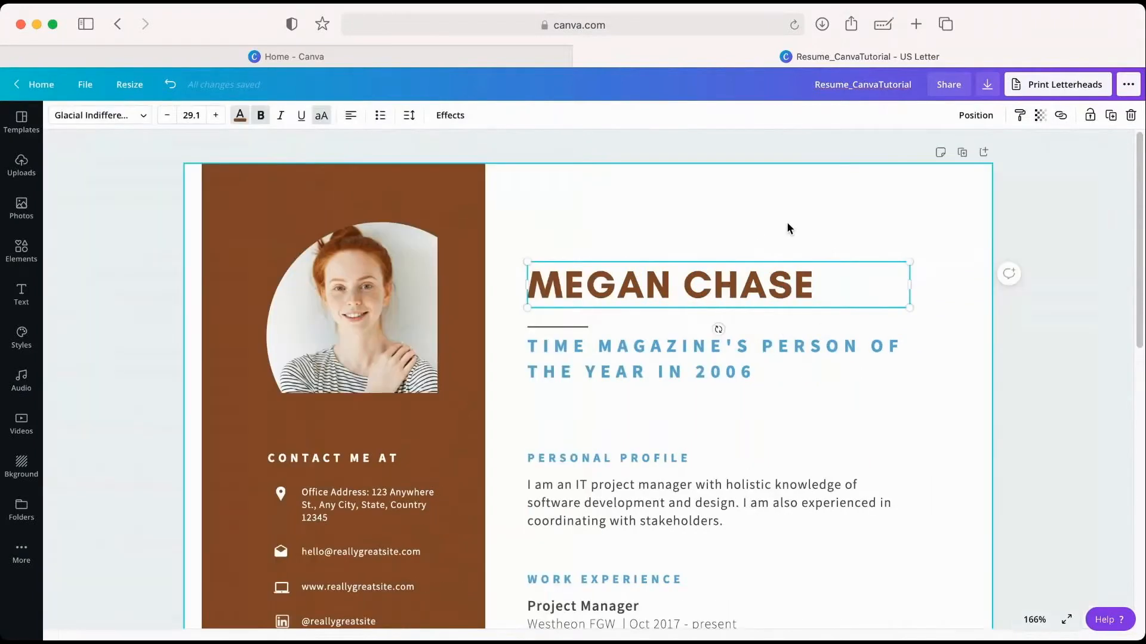
pyautogui.click(816, 427)
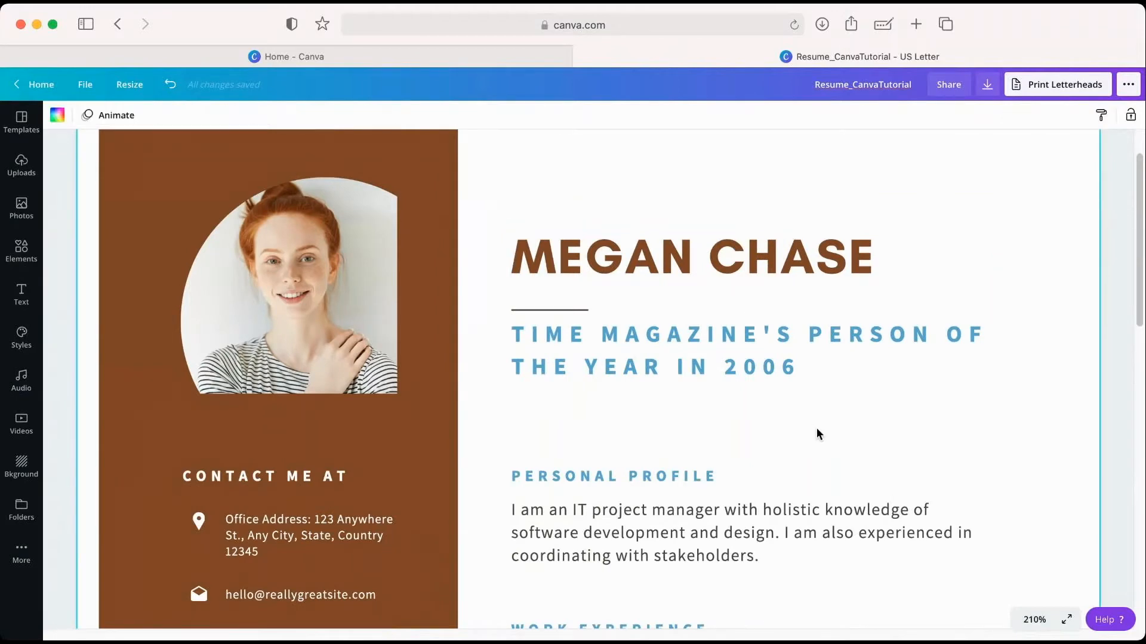
pyautogui.scroll(-3, 817, 428)
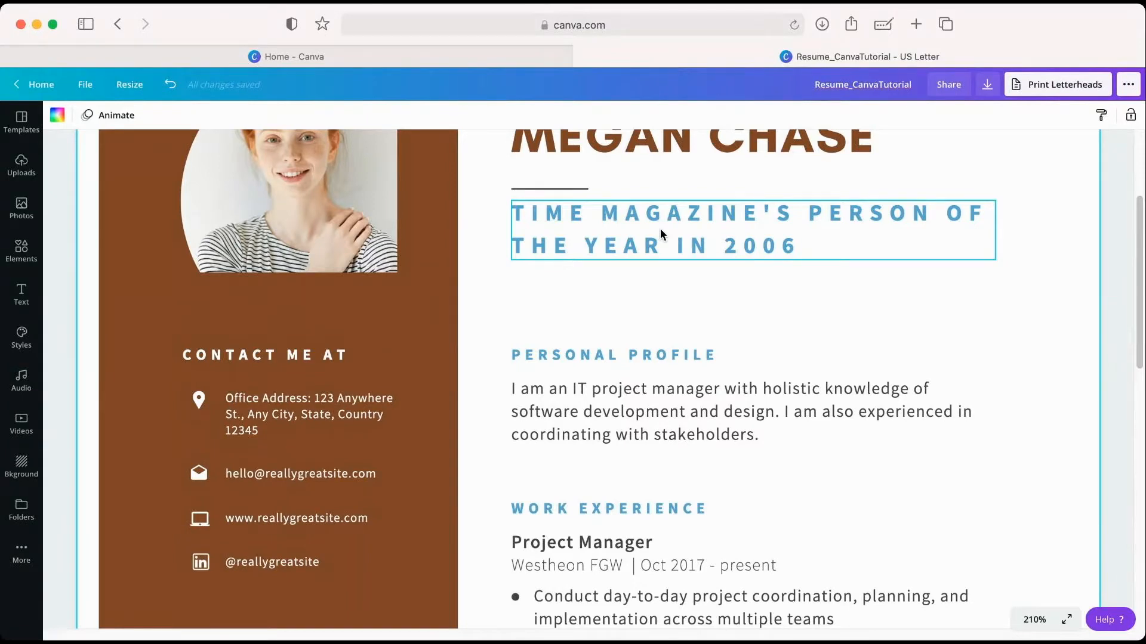
# Colour the tagline tan and apply Change all to every blue heading
pyautogui.click(660, 233)
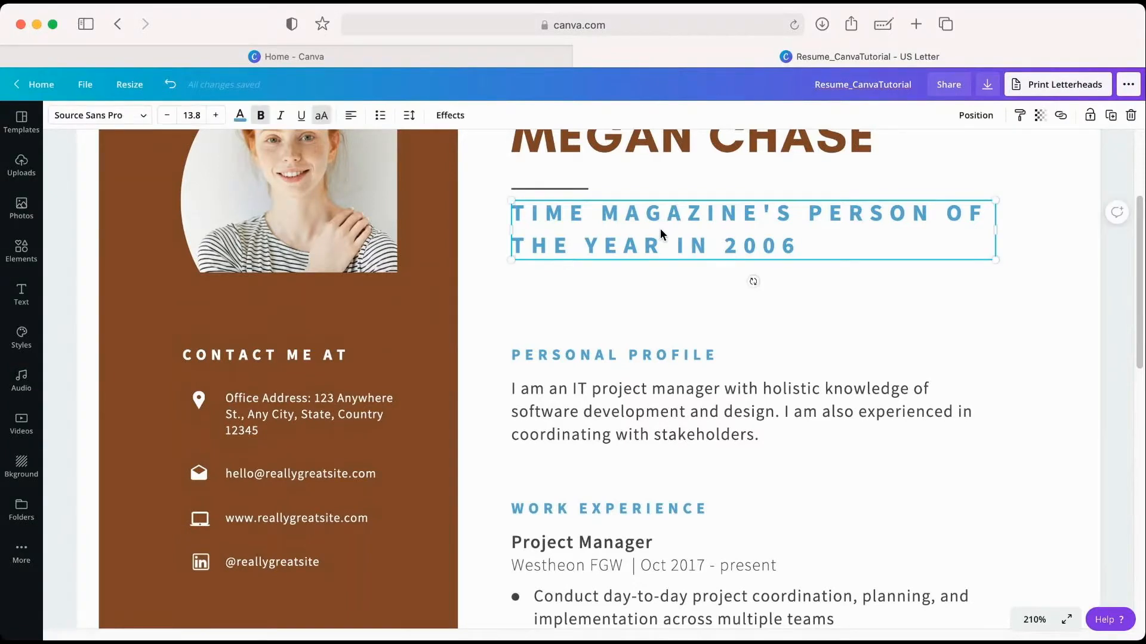
pyautogui.click(239, 115)
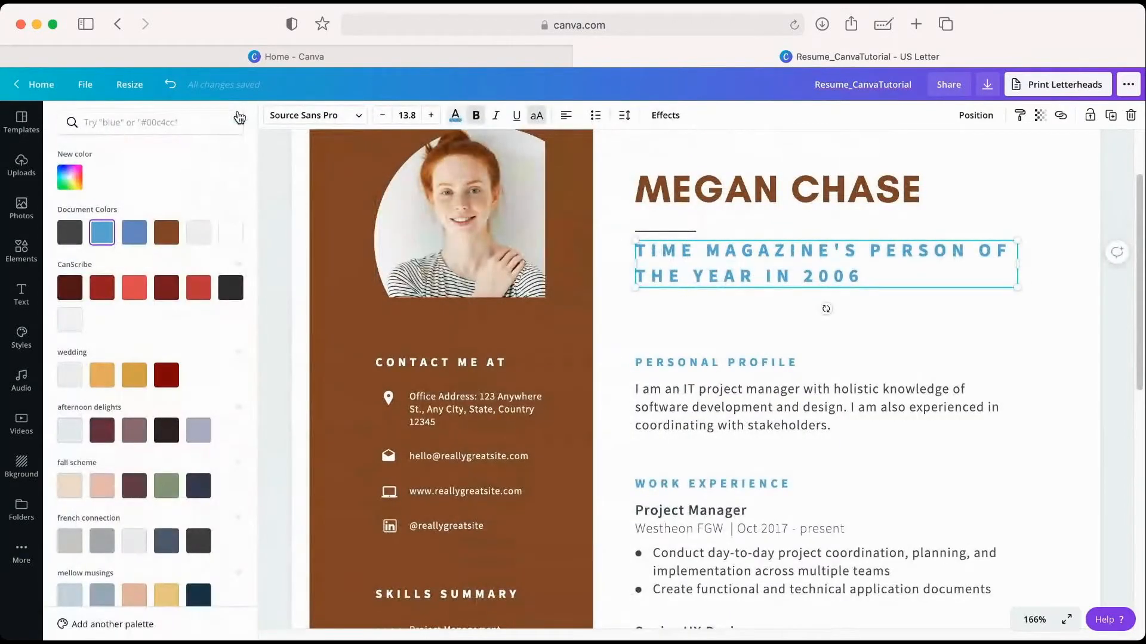
pyautogui.scroll(-10, 175, 362)
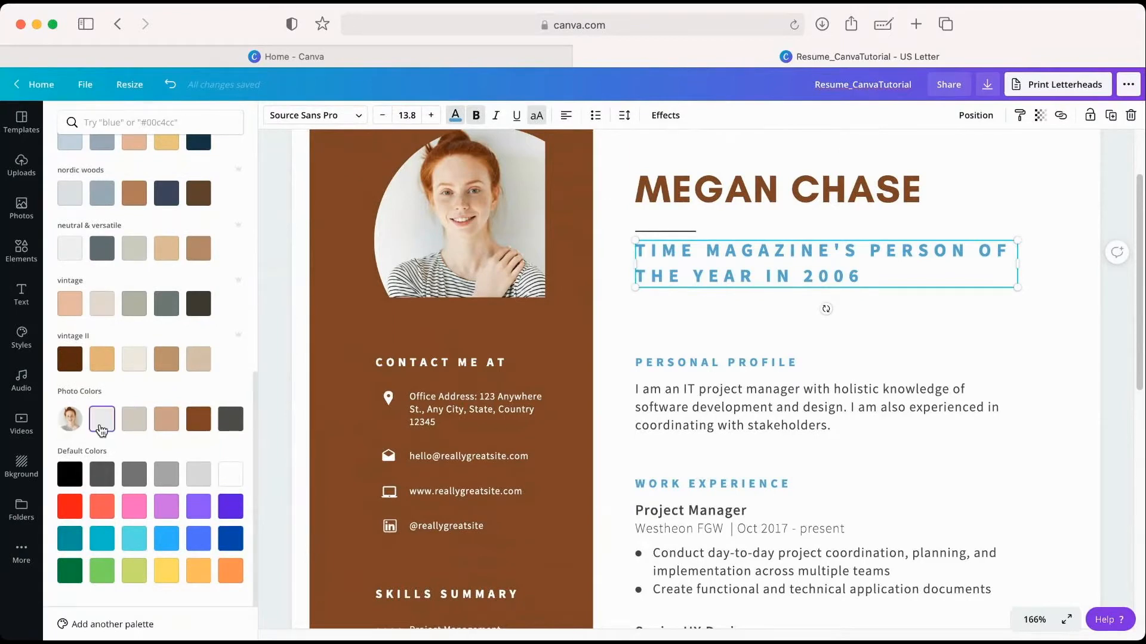
pyautogui.click(169, 427)
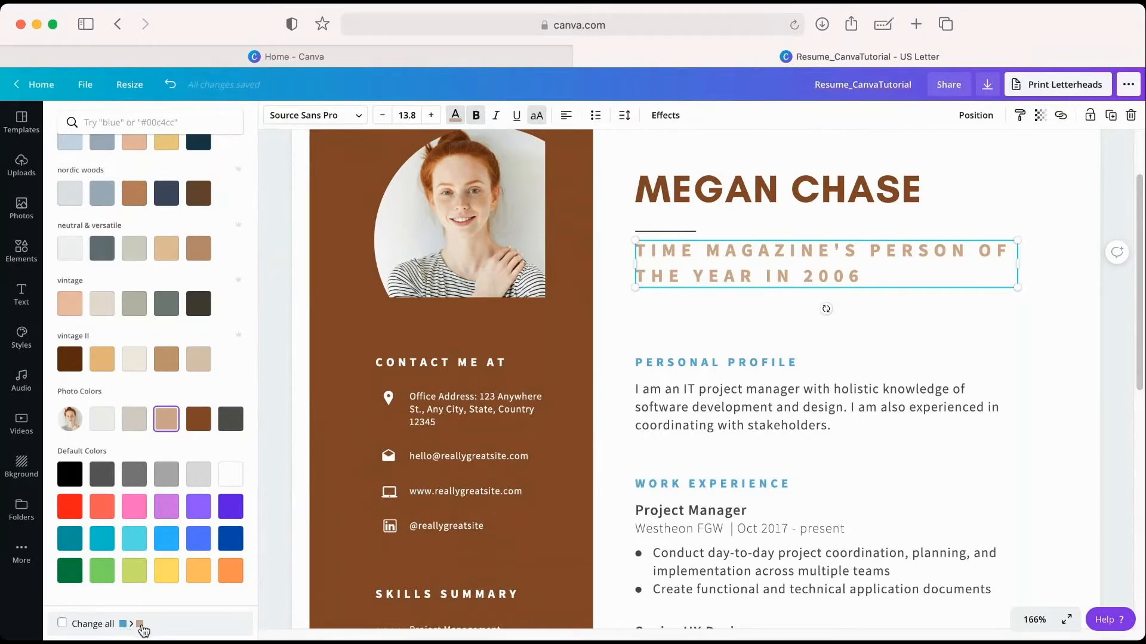
pyautogui.click(78, 625)
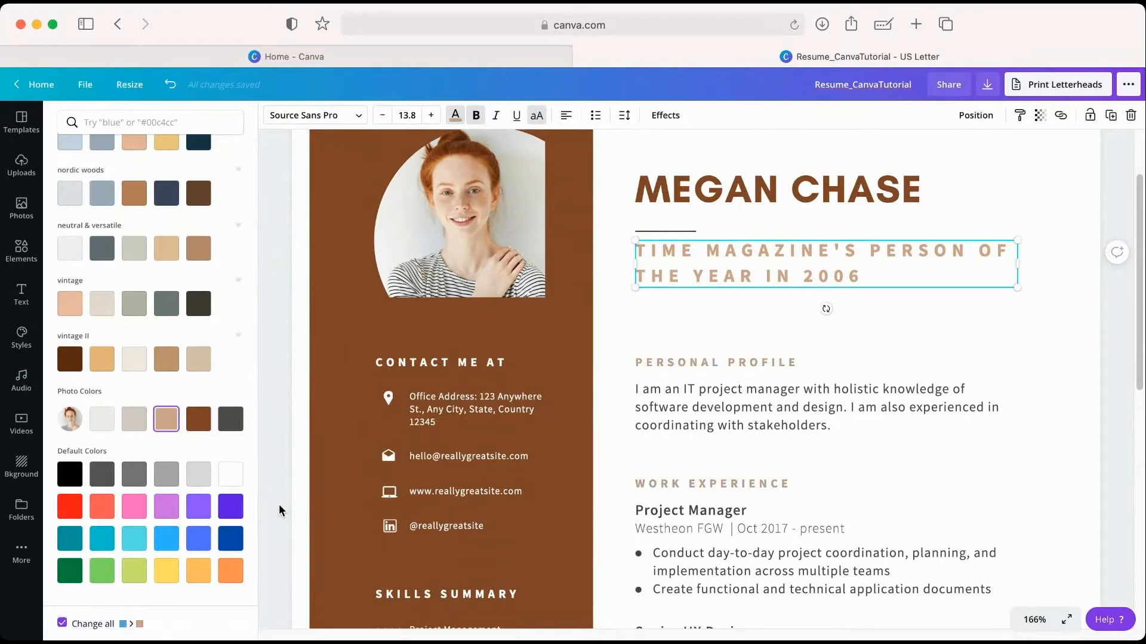
pyautogui.click(279, 506)
pyautogui.scroll(3, 281, 511)
# Check the Personal Profile, Work Experience and Educational History headings now show tan
pyautogui.click(643, 361)
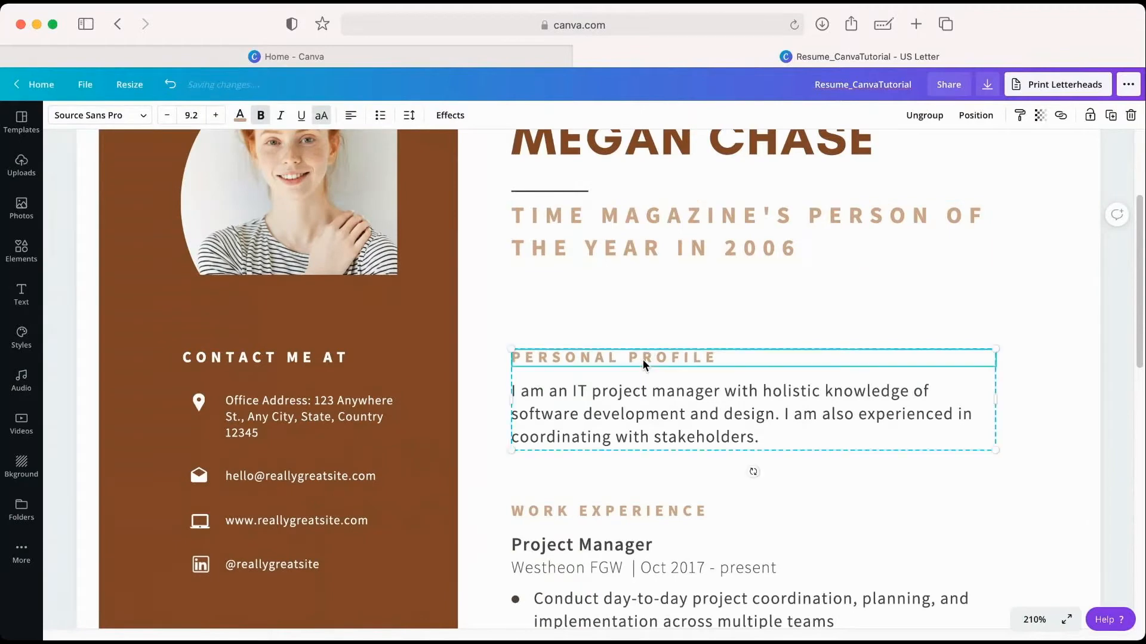
pyautogui.click(641, 511)
pyautogui.scroll(-5, 641, 512)
pyautogui.scroll(-1, 639, 517)
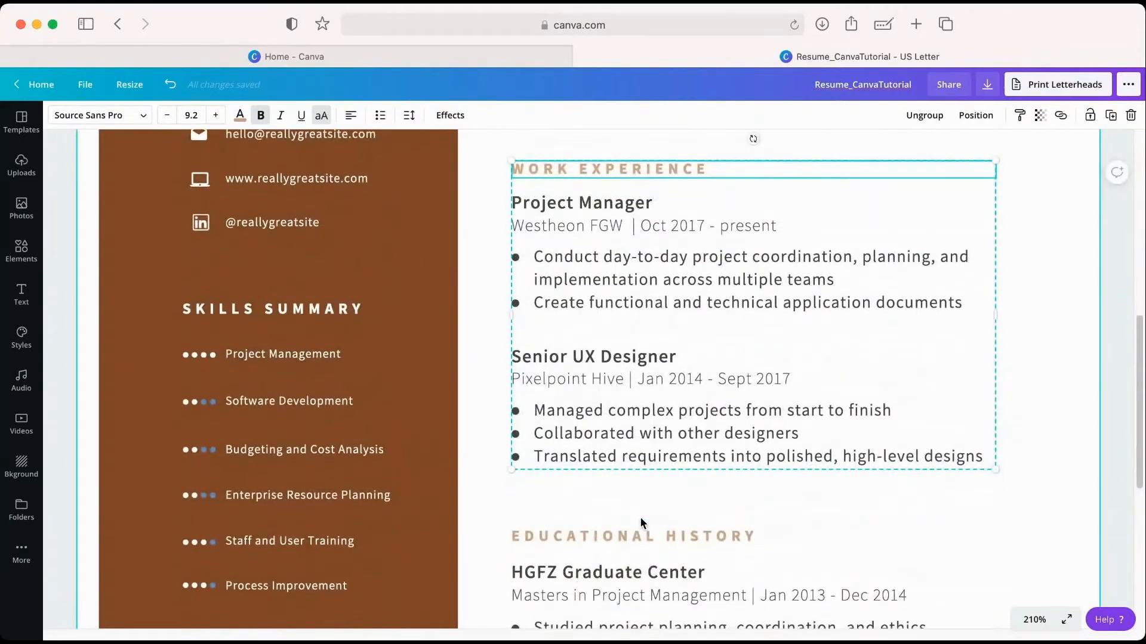
pyautogui.click(637, 533)
pyautogui.scroll(4, 639, 535)
pyautogui.scroll(3, 638, 536)
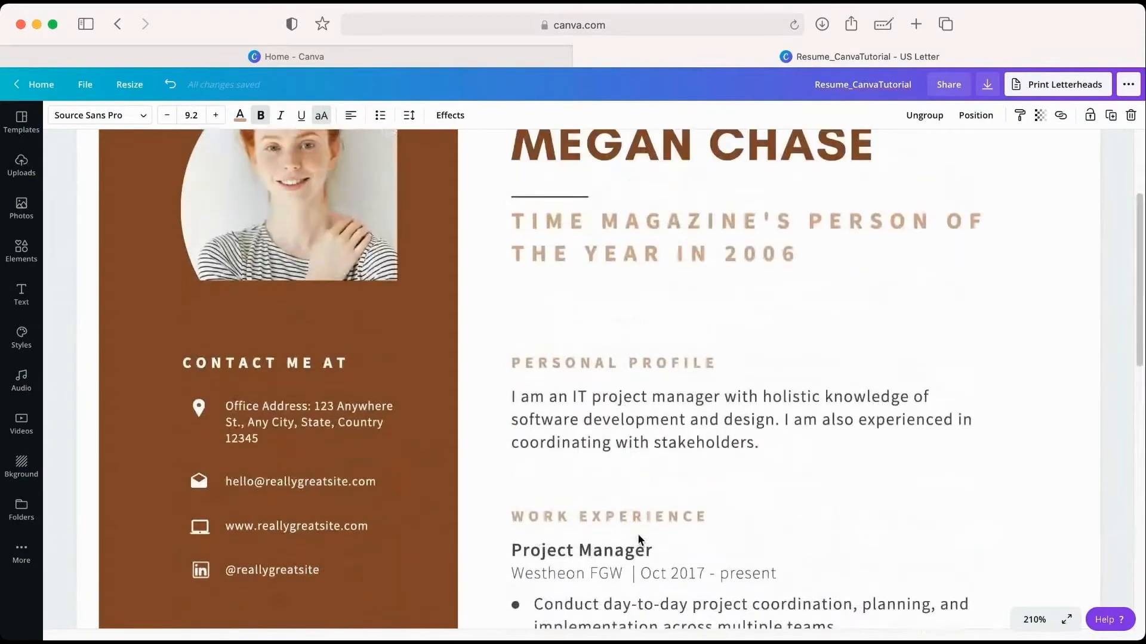
pyautogui.scroll(-5, 637, 533)
pyautogui.scroll(-5, 638, 537)
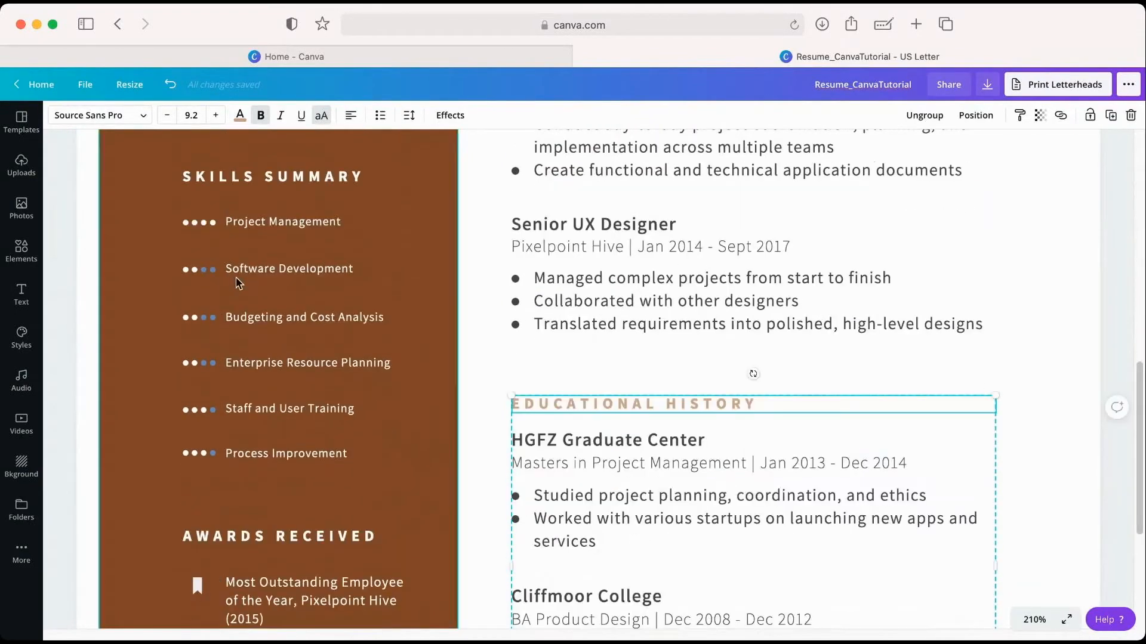
# Make a Software Development skill dot tan and apply Change all to the blue dots
pyautogui.click(204, 273)
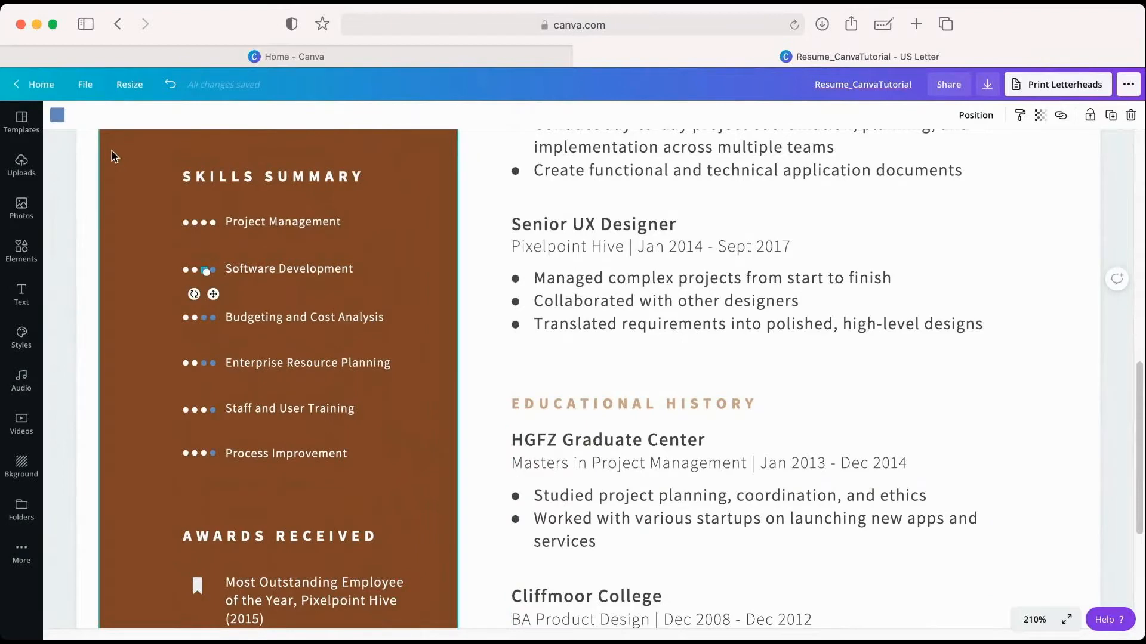
pyautogui.click(57, 119)
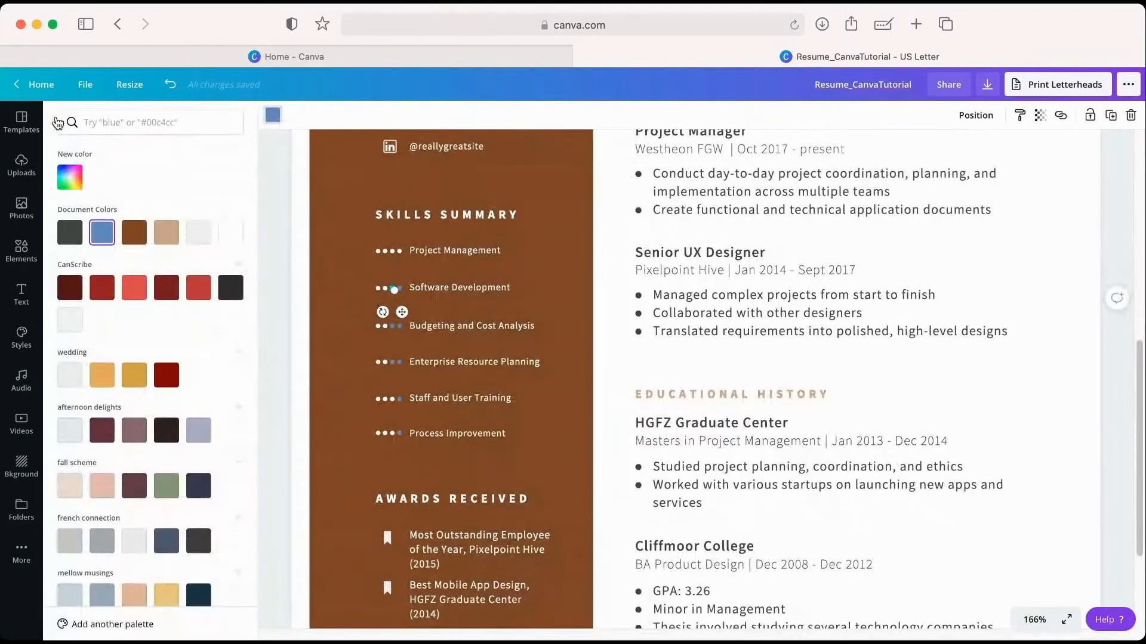
pyautogui.scroll(-5, 122, 406)
pyautogui.scroll(-5, 122, 406)
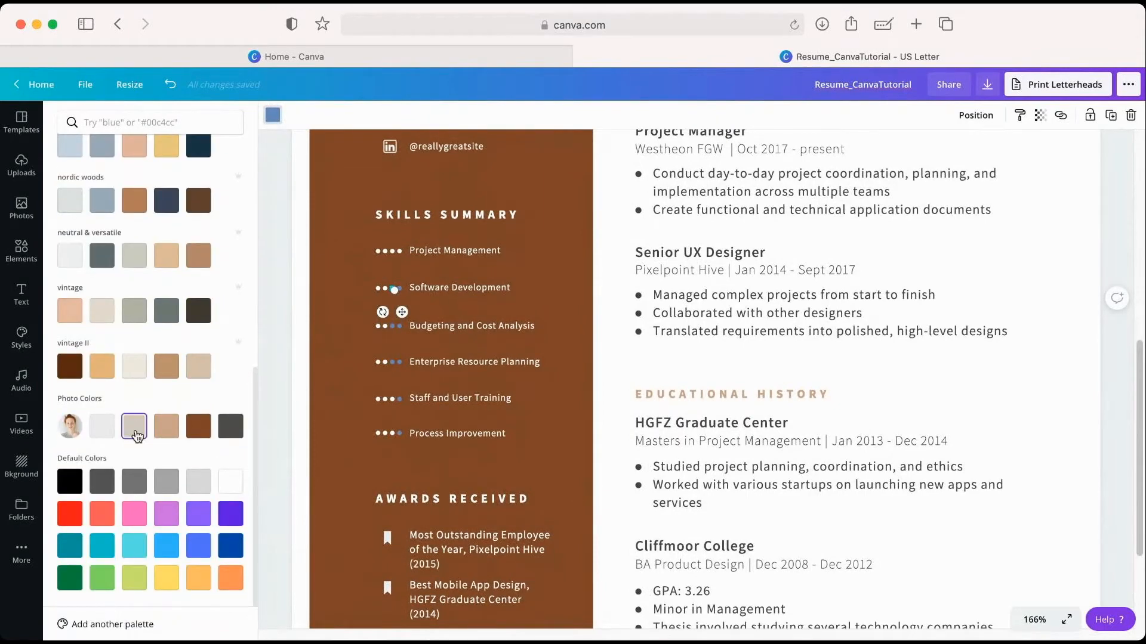
pyautogui.click(135, 432)
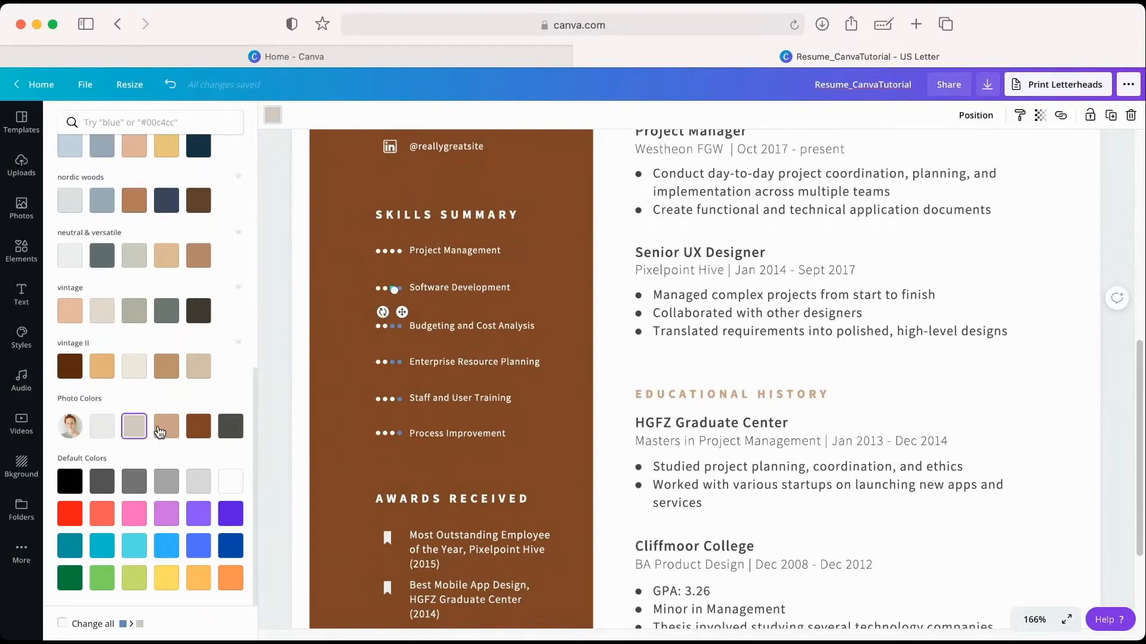
pyautogui.click(161, 429)
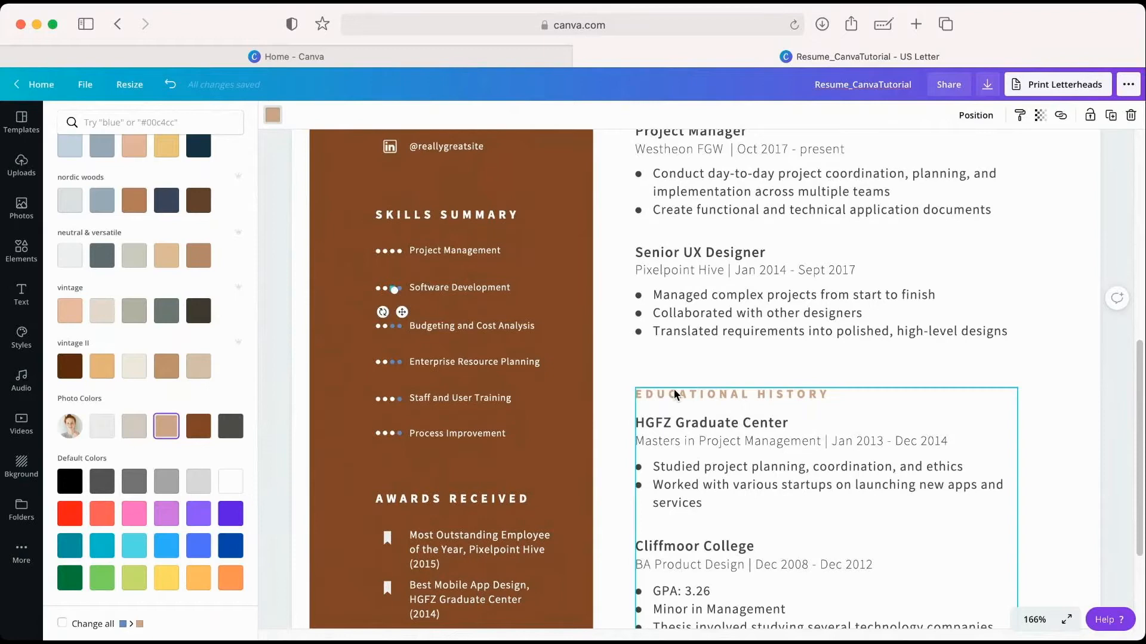
pyautogui.click(98, 628)
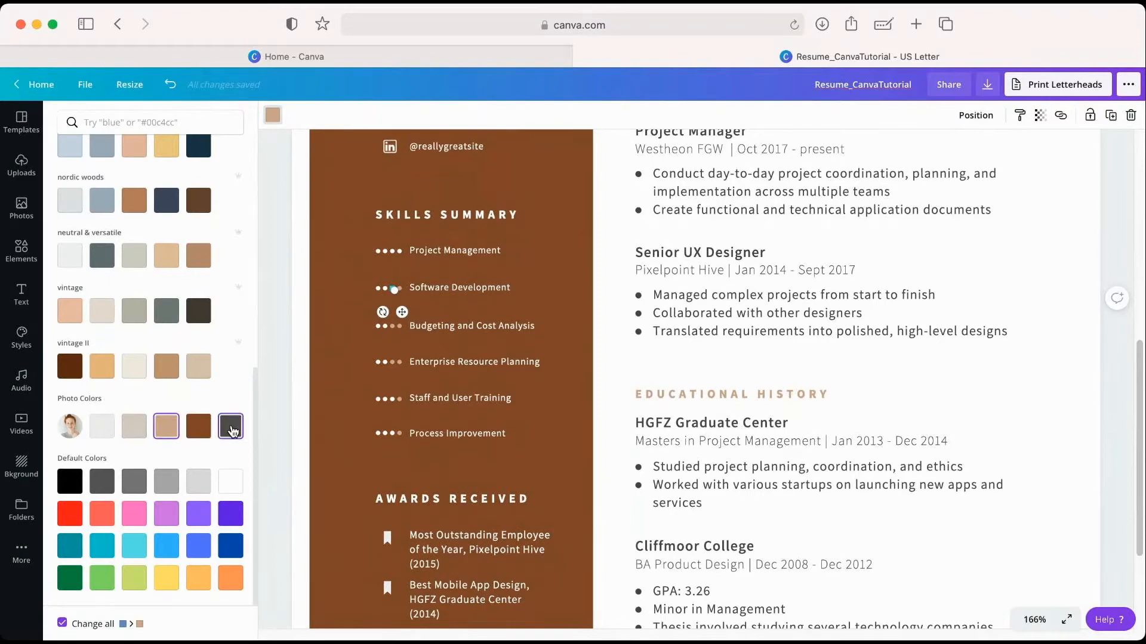
# Compare dark grey and beige on the skill dots, keep tan, and deselect them
pyautogui.click(231, 428)
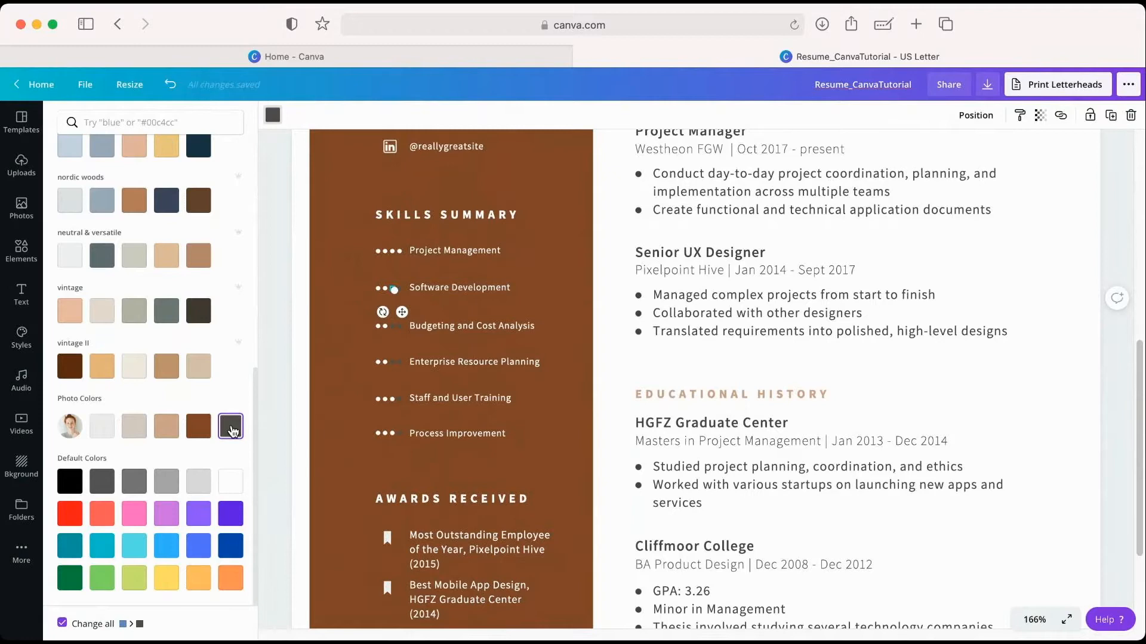
pyautogui.click(139, 429)
pyautogui.click(108, 432)
pyautogui.click(167, 430)
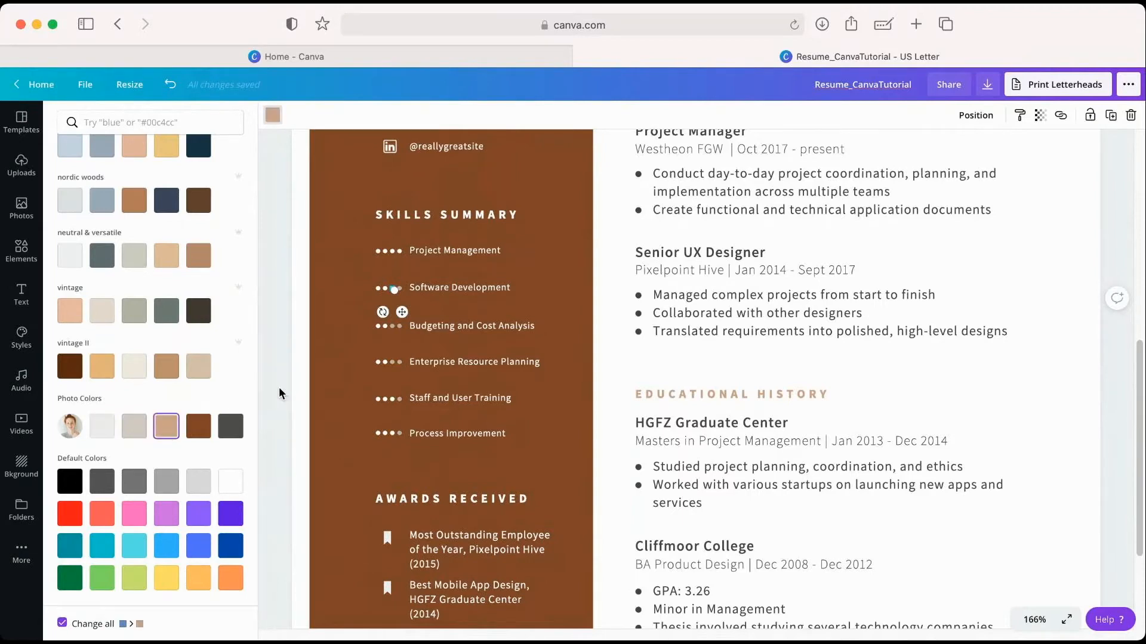
pyautogui.press('Escape')
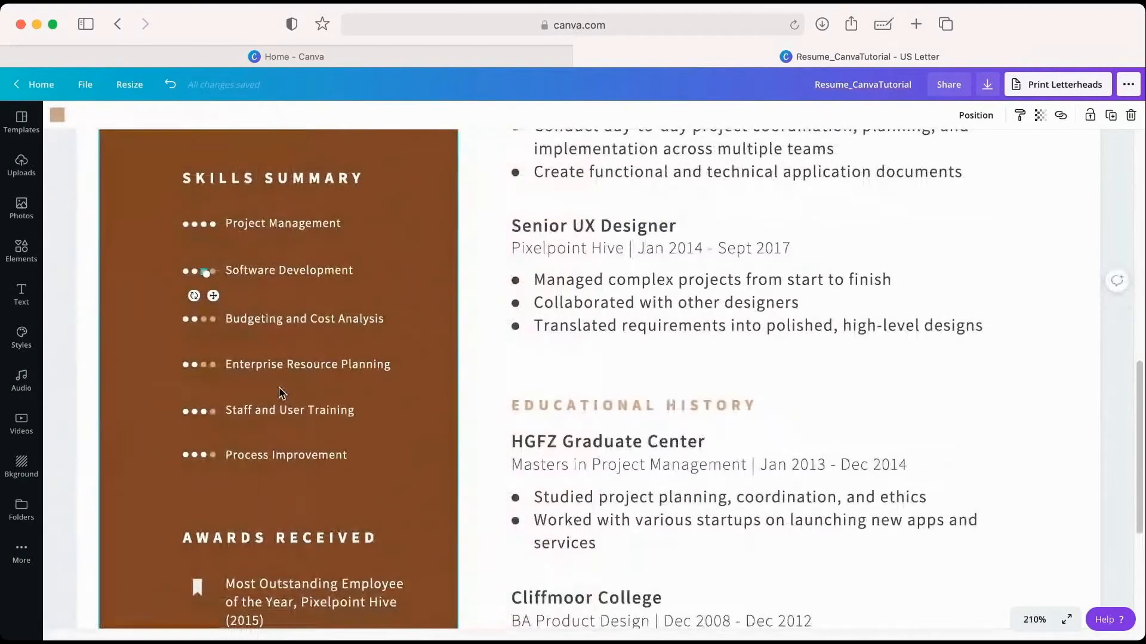
pyautogui.click(490, 356)
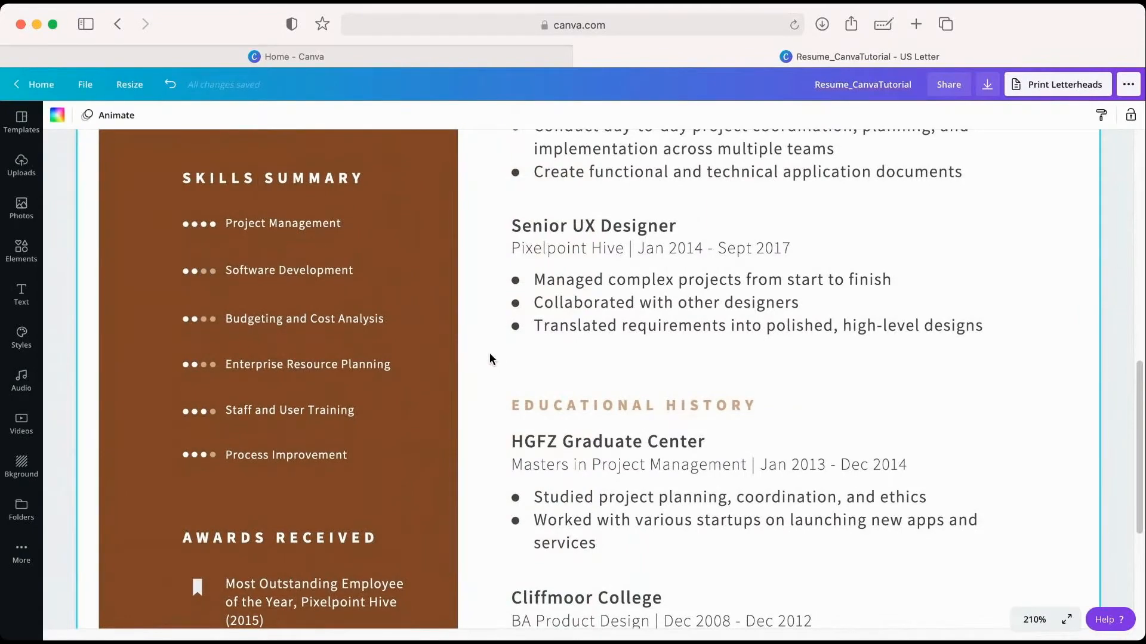
pyautogui.scroll(2, 489, 359)
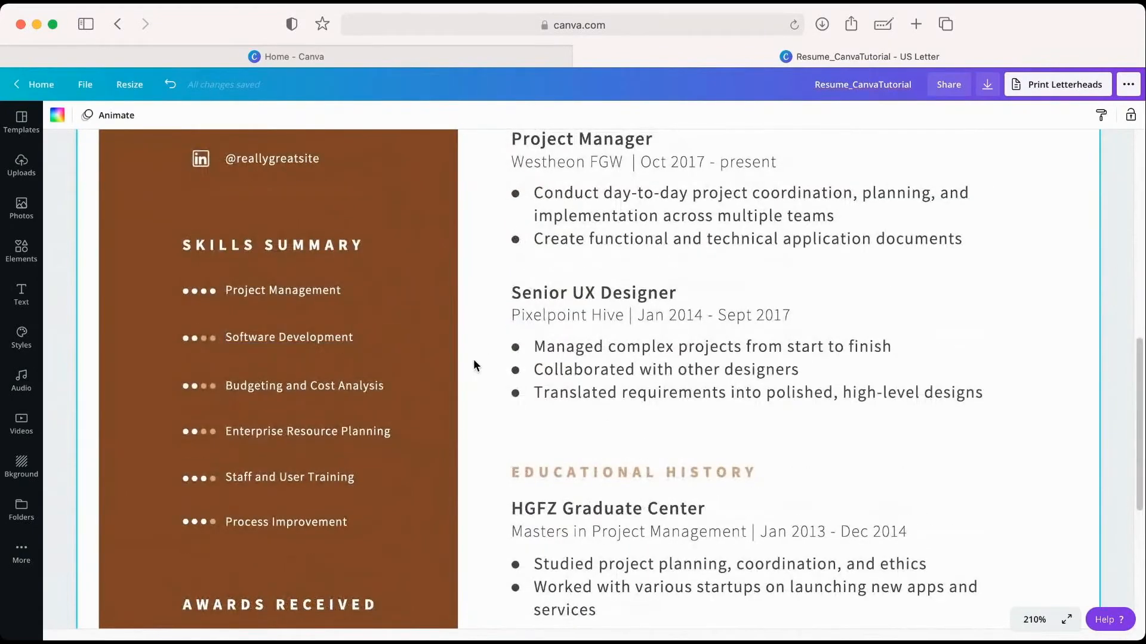
pyautogui.scroll(-10, 488, 373)
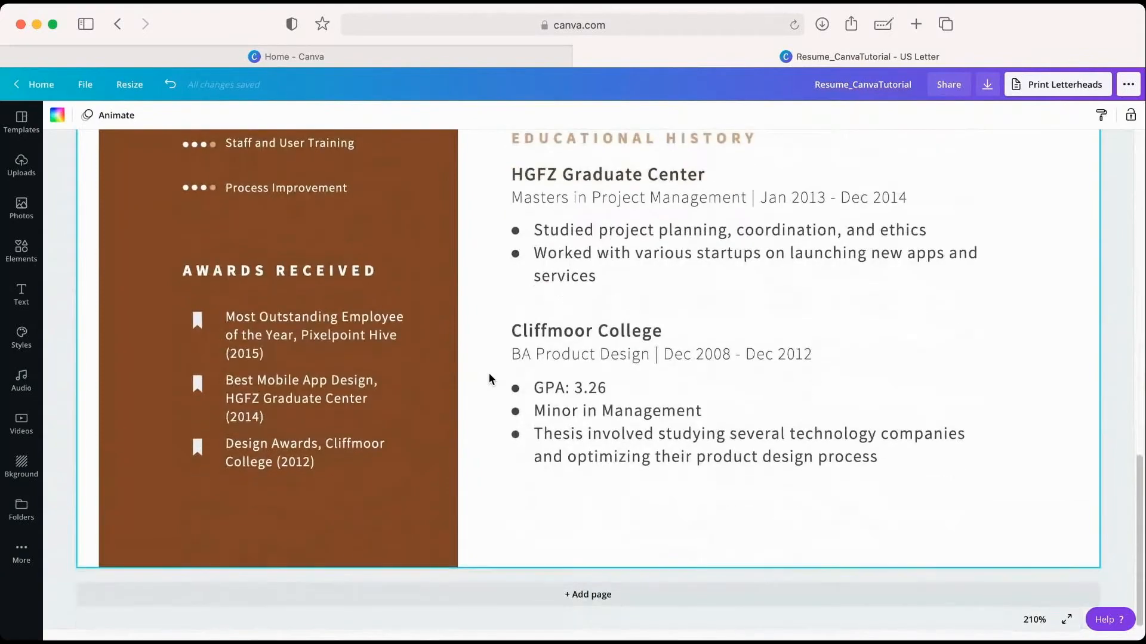
pyautogui.scroll(6, 489, 373)
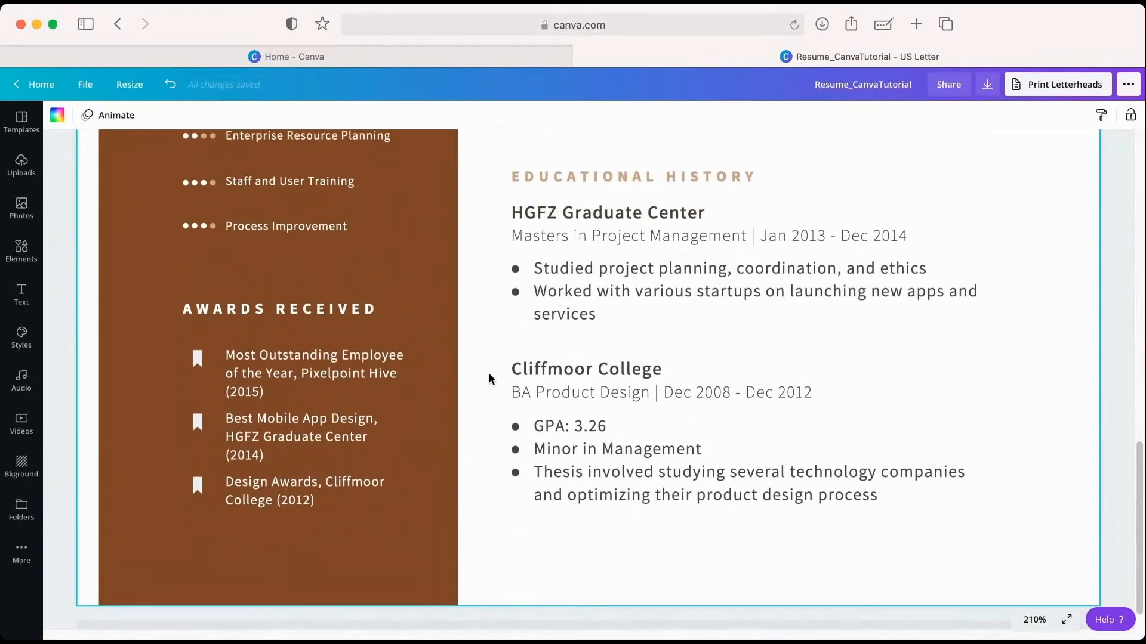
pyautogui.scroll(9, 489, 373)
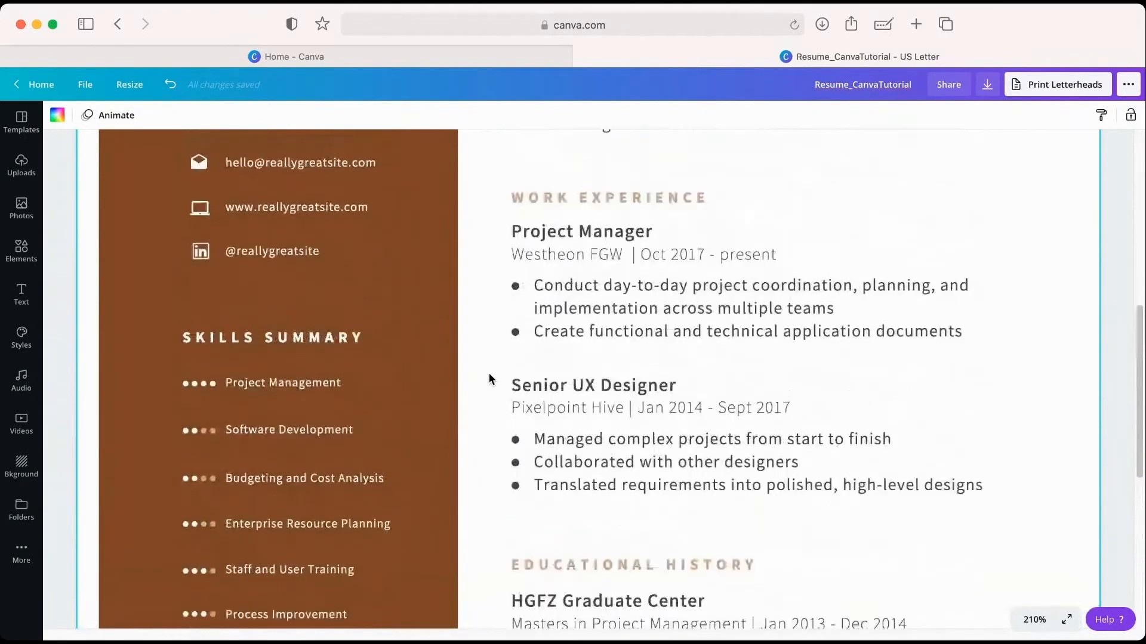
pyautogui.scroll(9, 489, 376)
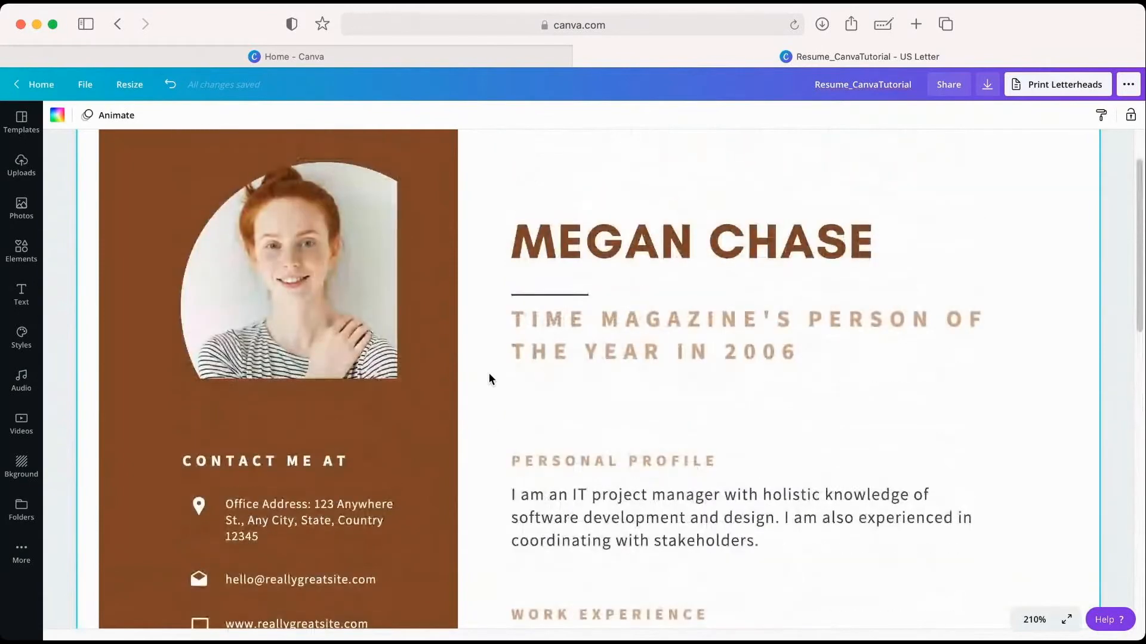
pyautogui.scroll(2, 489, 379)
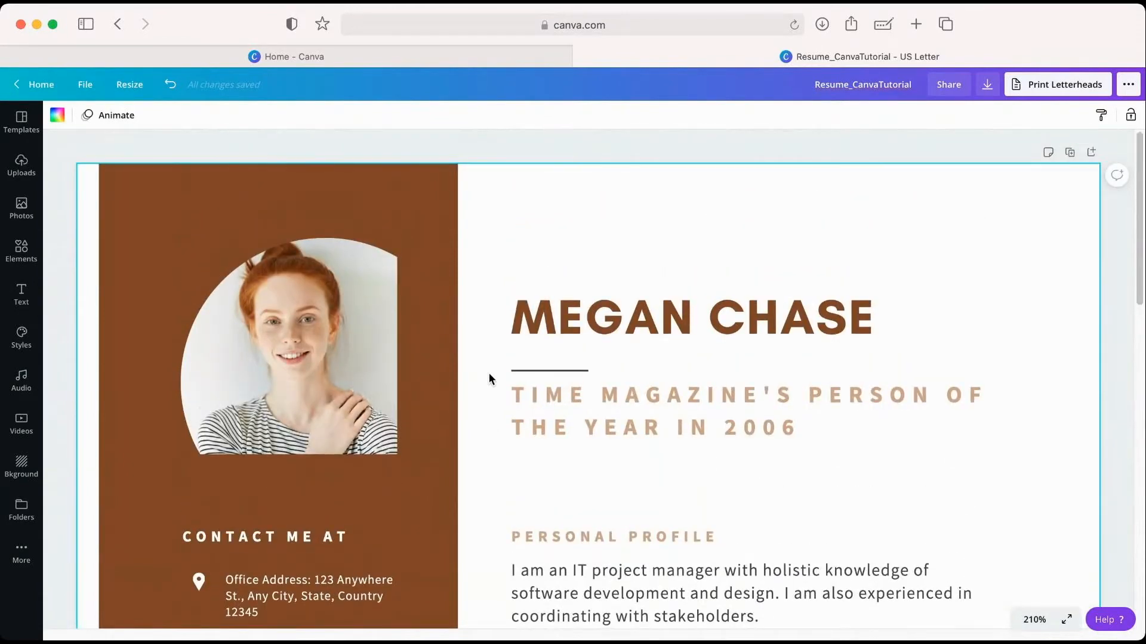
pyautogui.scroll(-5, 489, 380)
pyautogui.scroll(-3, 488, 380)
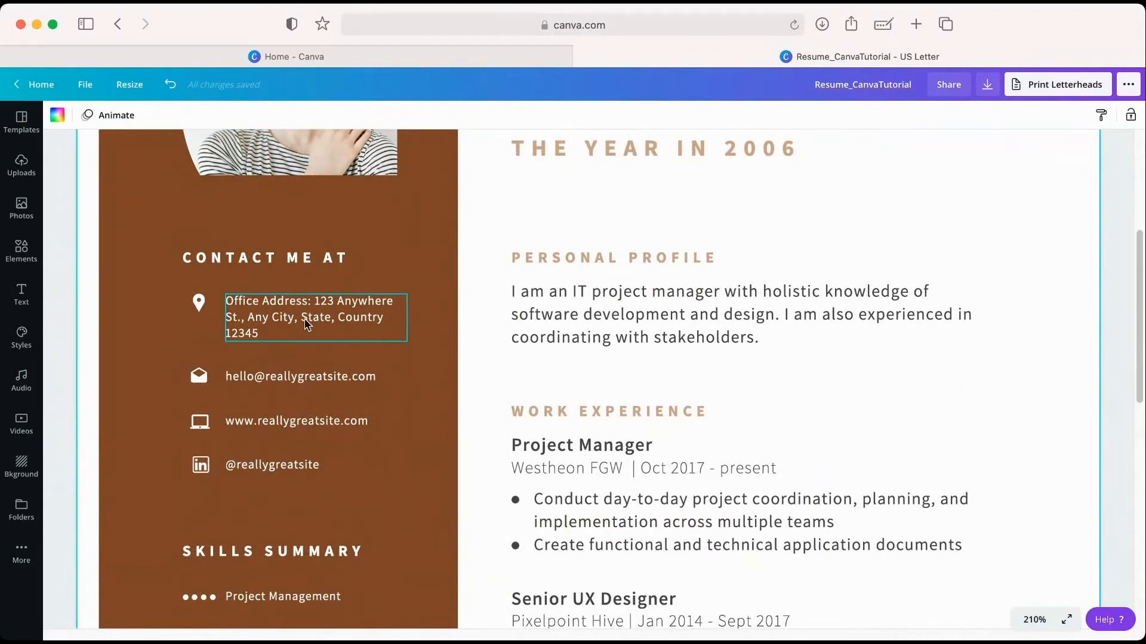
# Replace 'ME AT' in the heading with 'INFORMATION' so it reads CONTACT INFORMATION
pyautogui.doubleClick(309, 263)
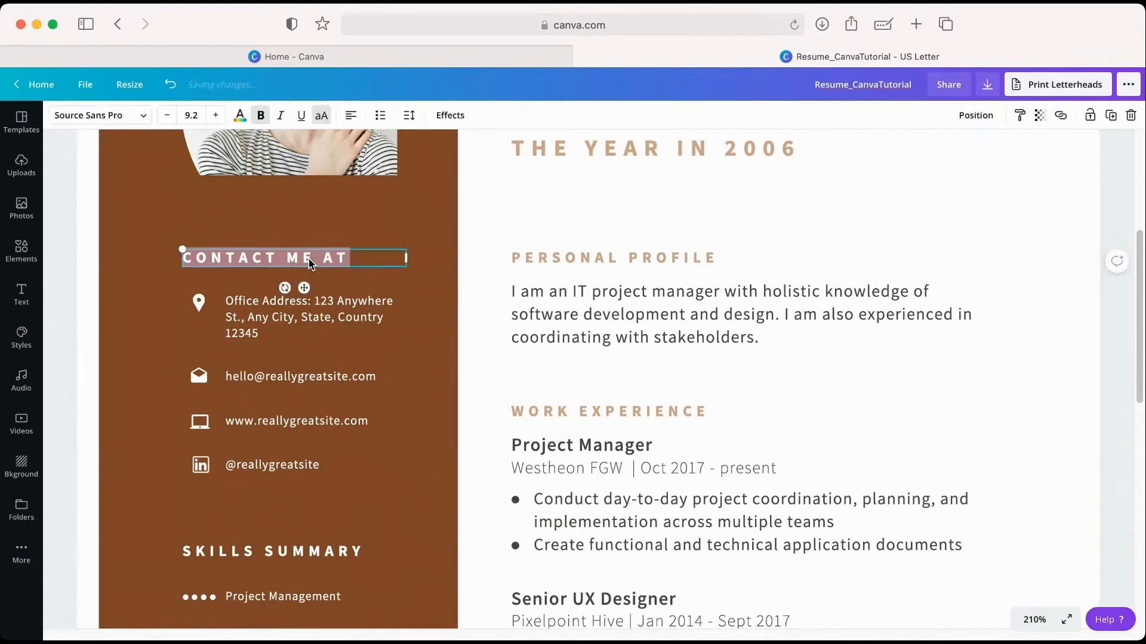
pyautogui.click(390, 257)
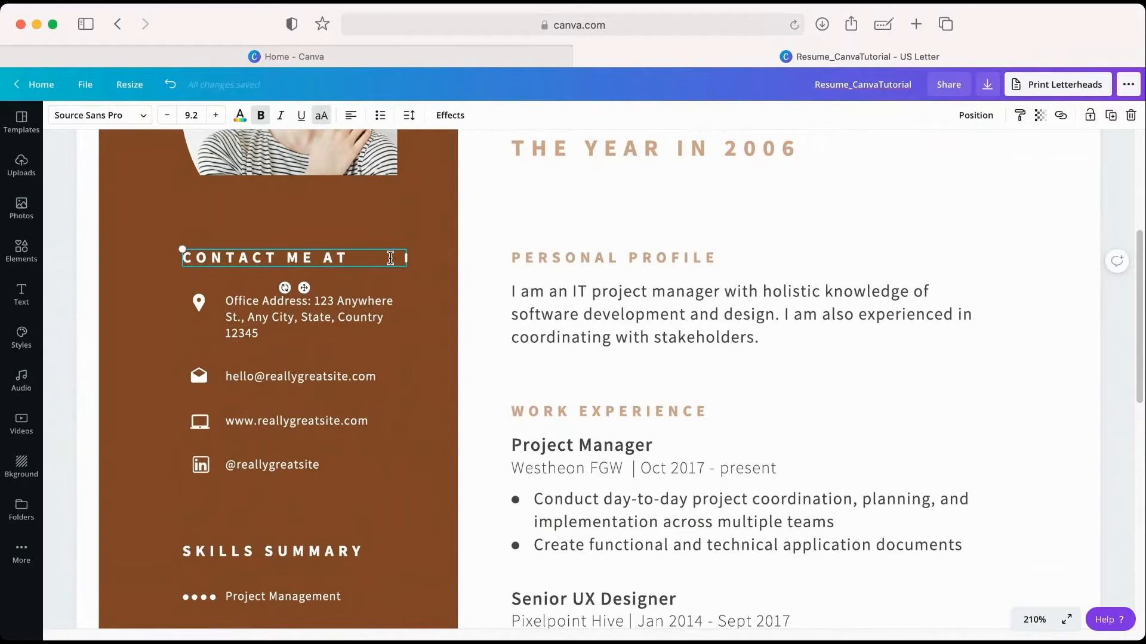
pyautogui.press('BackSpace')
pyautogui.press('BackSpace')
pyautogui.press('BackSpace')
pyautogui.press('BackSpace')
pyautogui.press('BackSpace')
pyautogui.press('BackSpace')
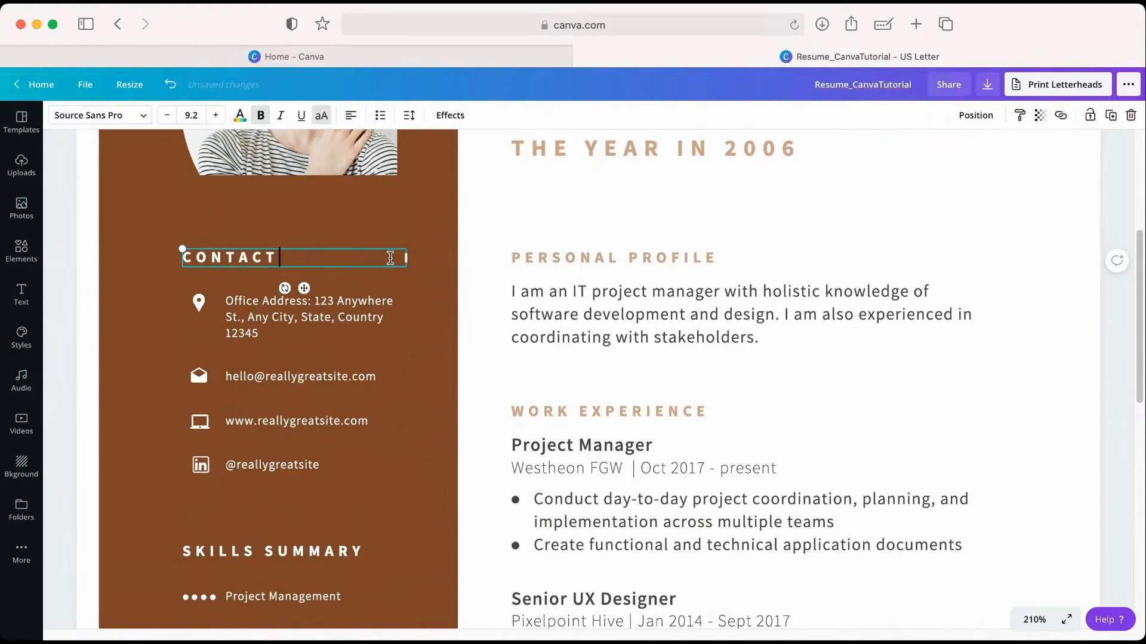
pyautogui.write('INFORMATION')
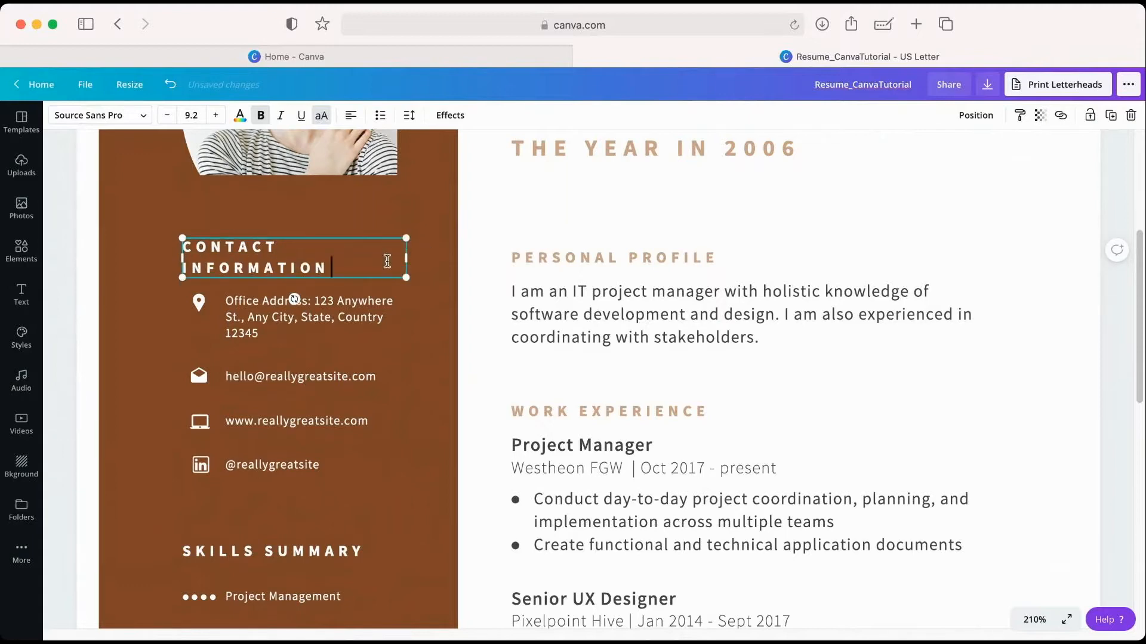
# Select the whole heading and lower its letter spacing so it fits on one line
pyautogui.press('super+a')
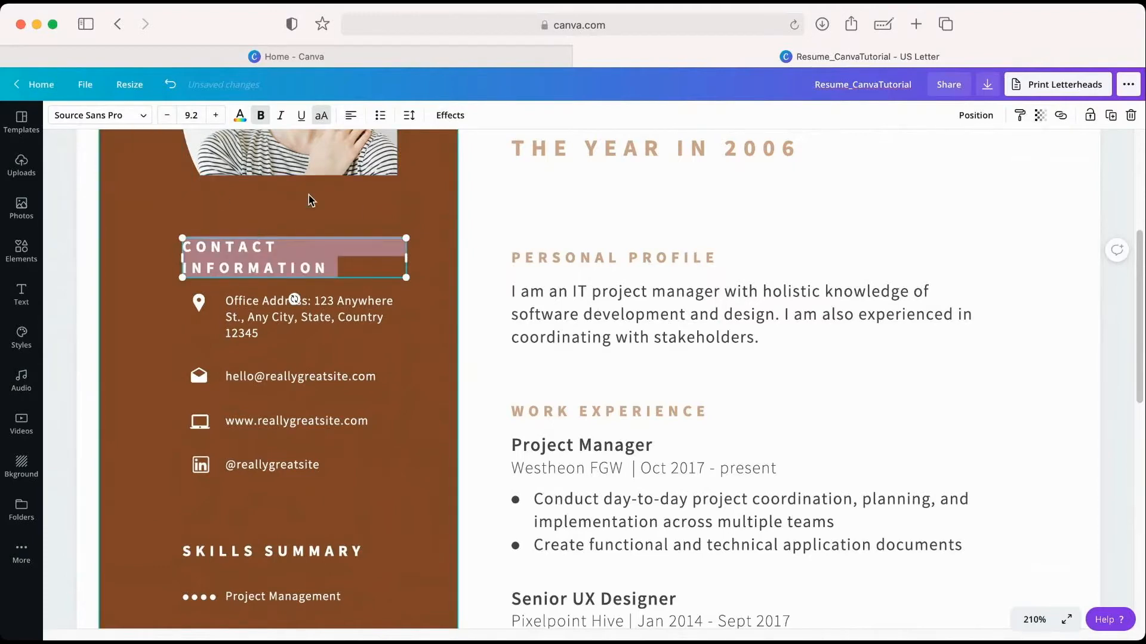
pyautogui.click(408, 118)
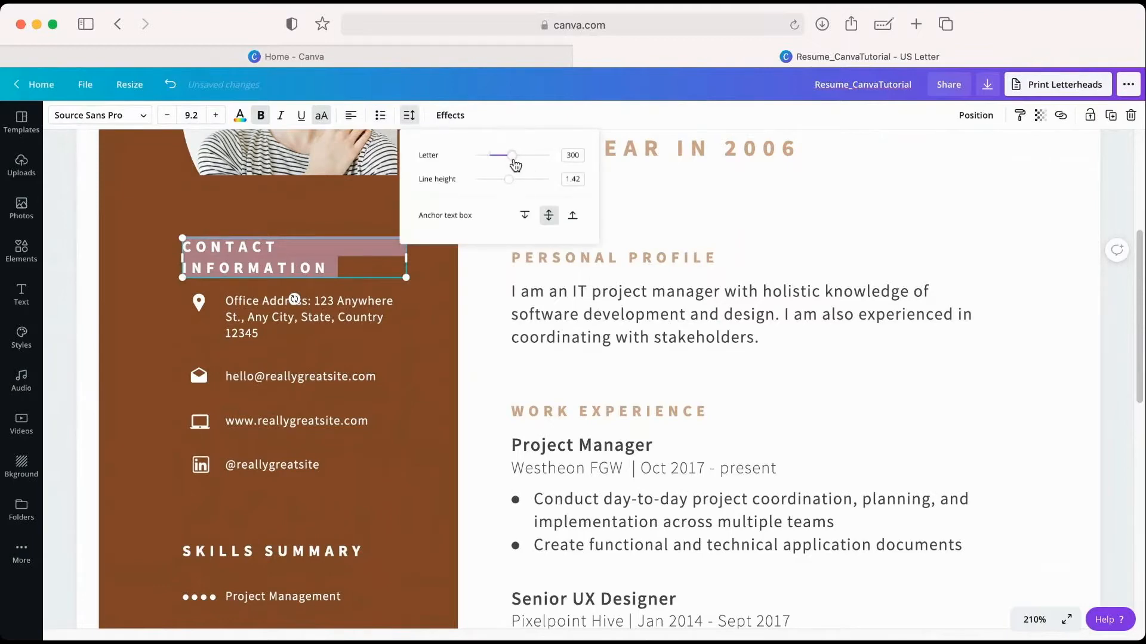
pyautogui.moveTo(515, 165); pyautogui.dragTo(503, 162)
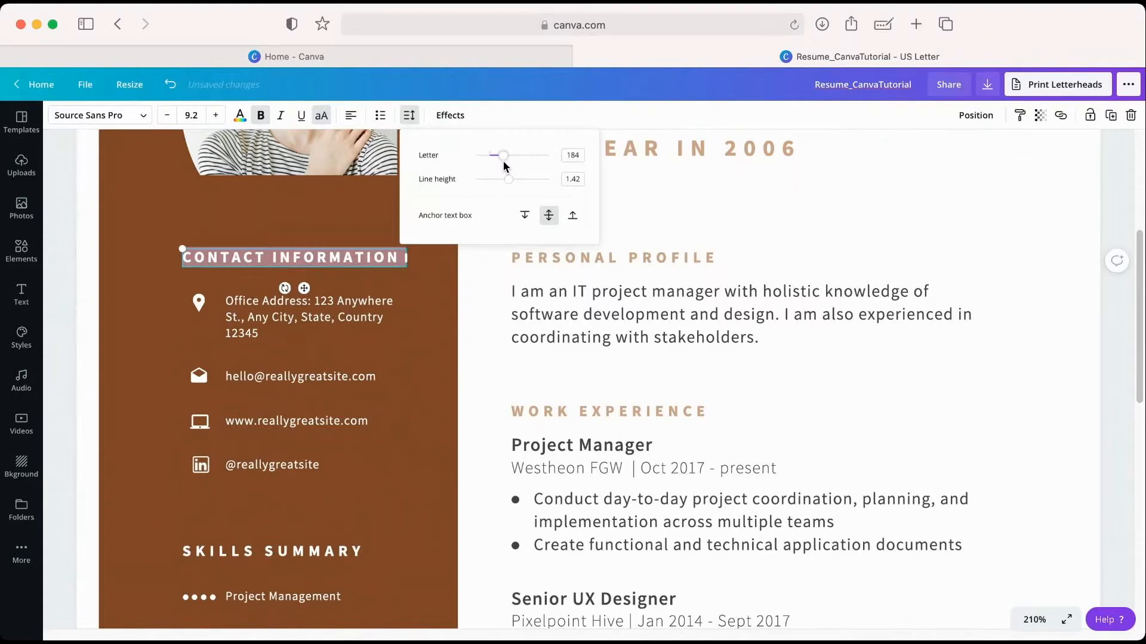
pyautogui.click(432, 284)
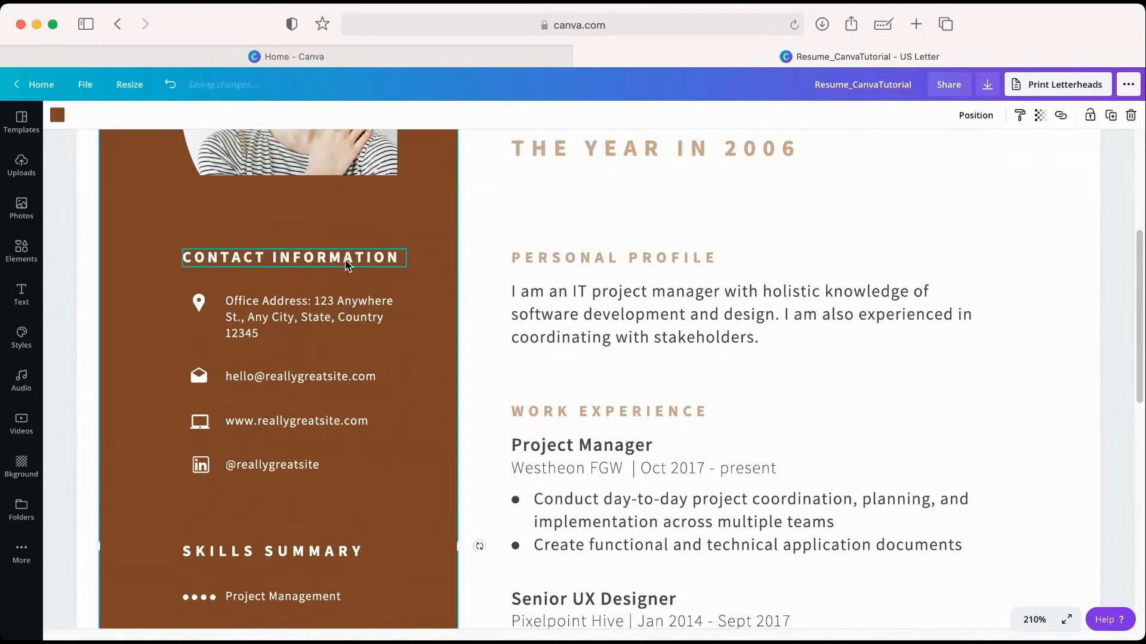
# Select the sidebar's office address, e-mail and website text boxes in turn
pyautogui.click(345, 259)
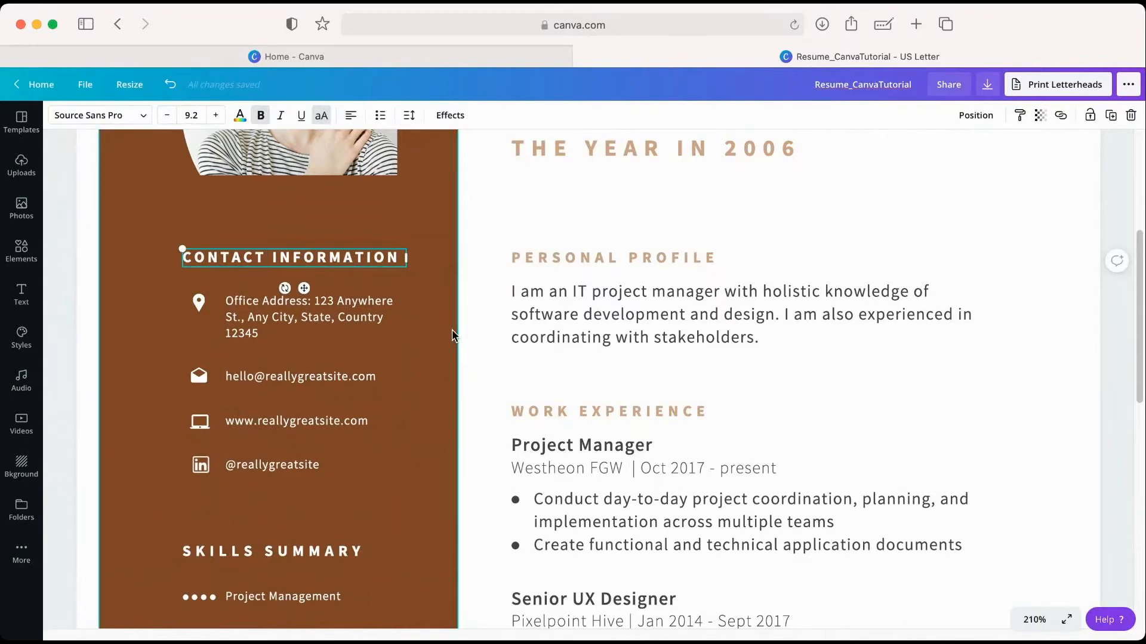
pyautogui.scroll(-3, 417, 474)
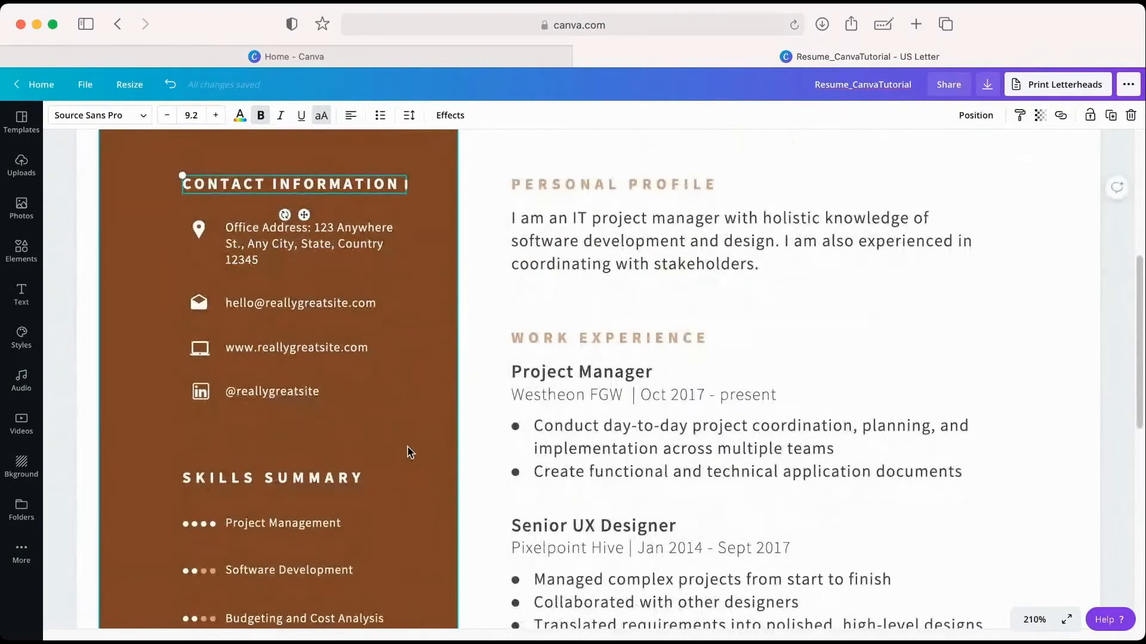
pyautogui.click(231, 236)
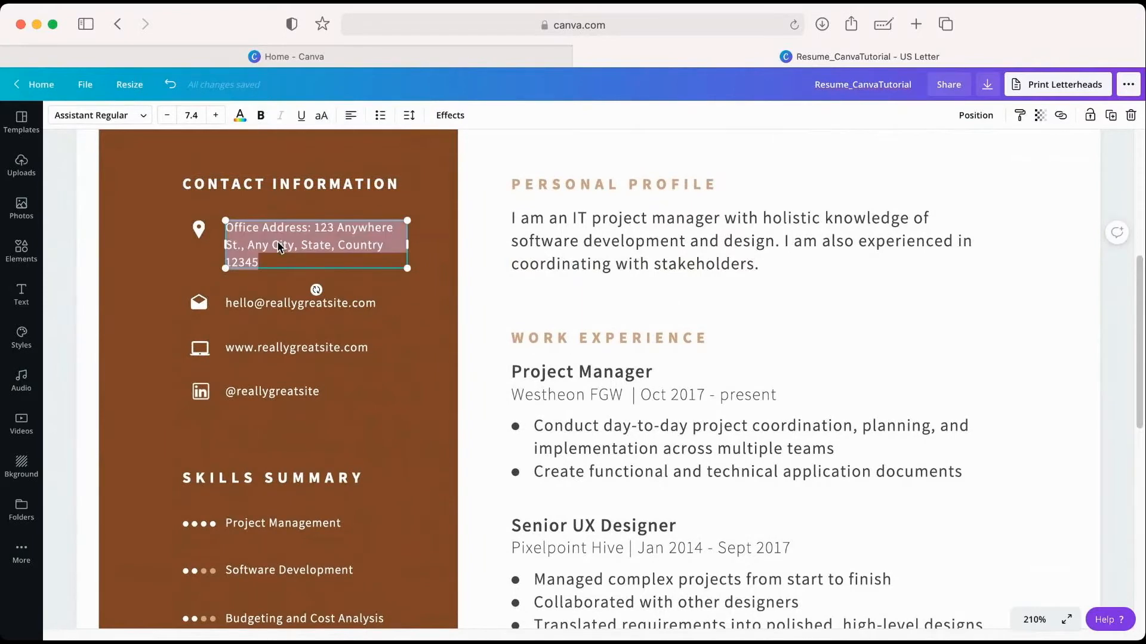
pyautogui.click(263, 264)
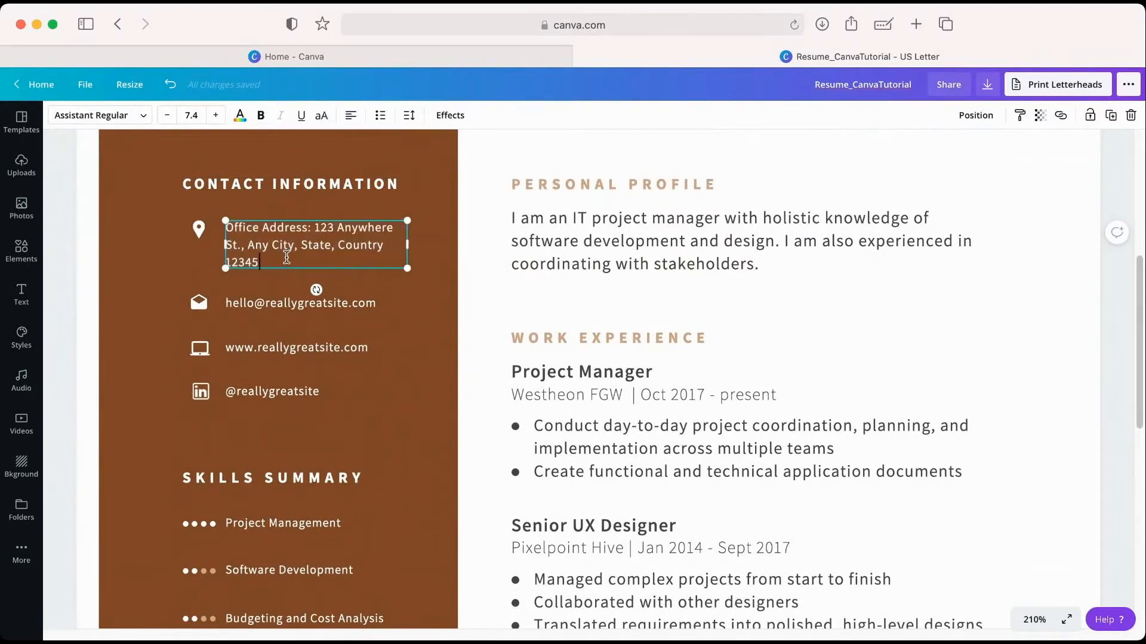
pyautogui.click(290, 308)
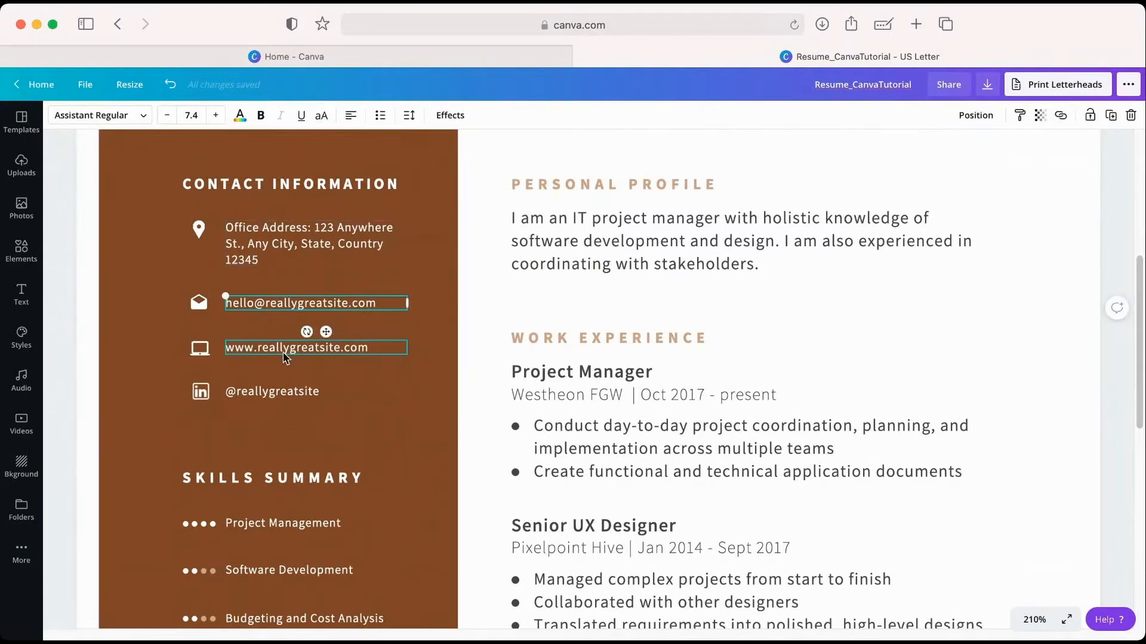
pyautogui.click(285, 352)
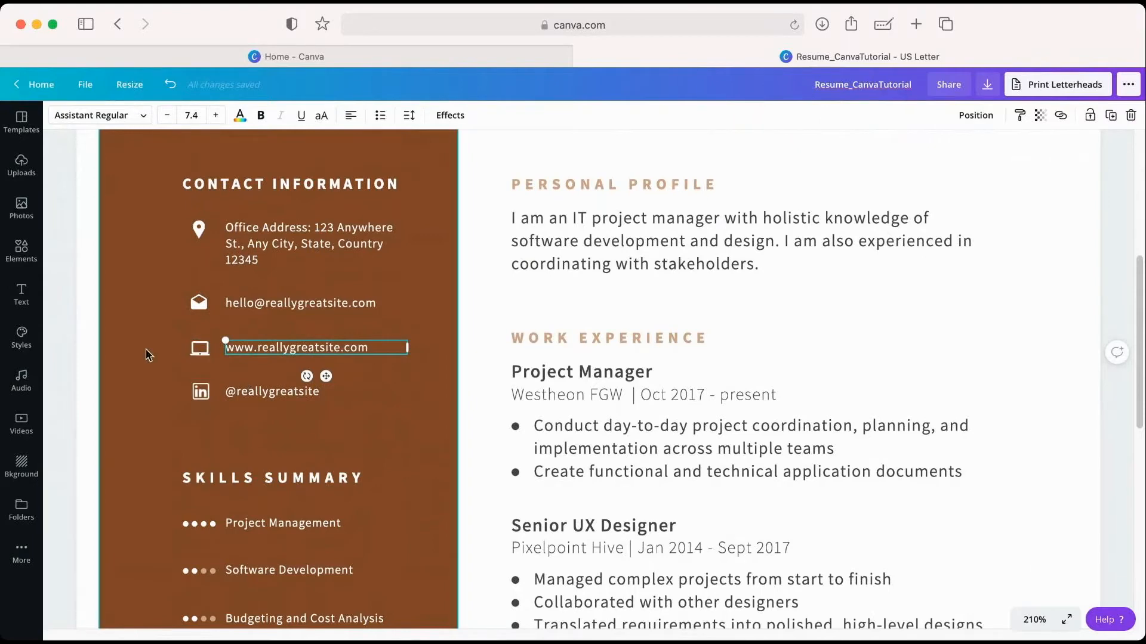
# Search the Elements library for 'facebook' and browse the icon results
pyautogui.click(27, 258)
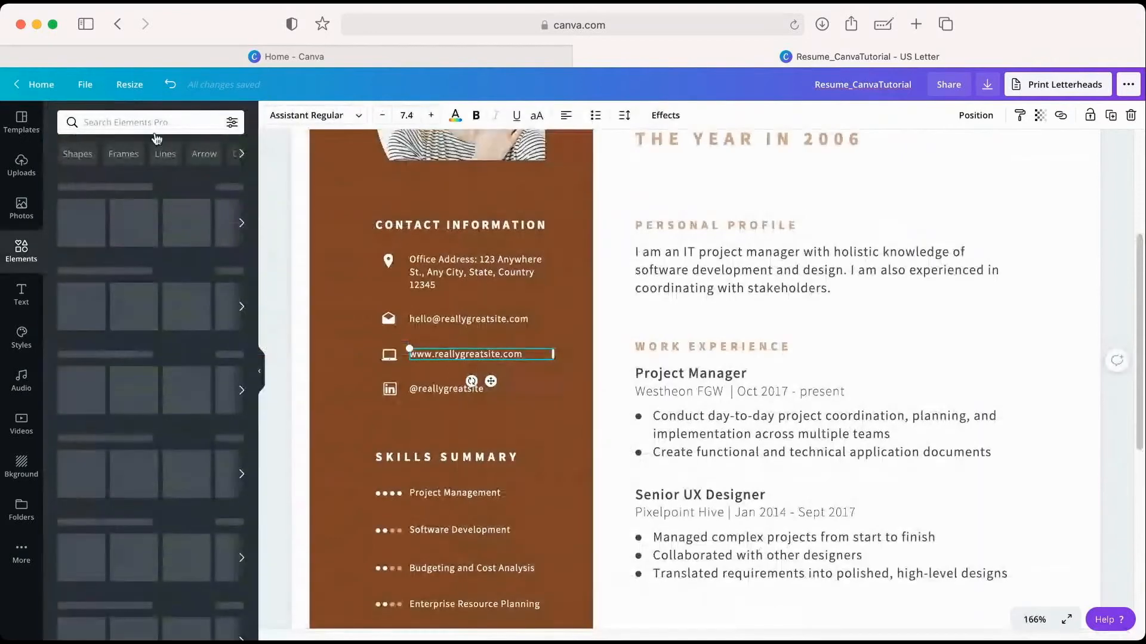
pyautogui.click(175, 123)
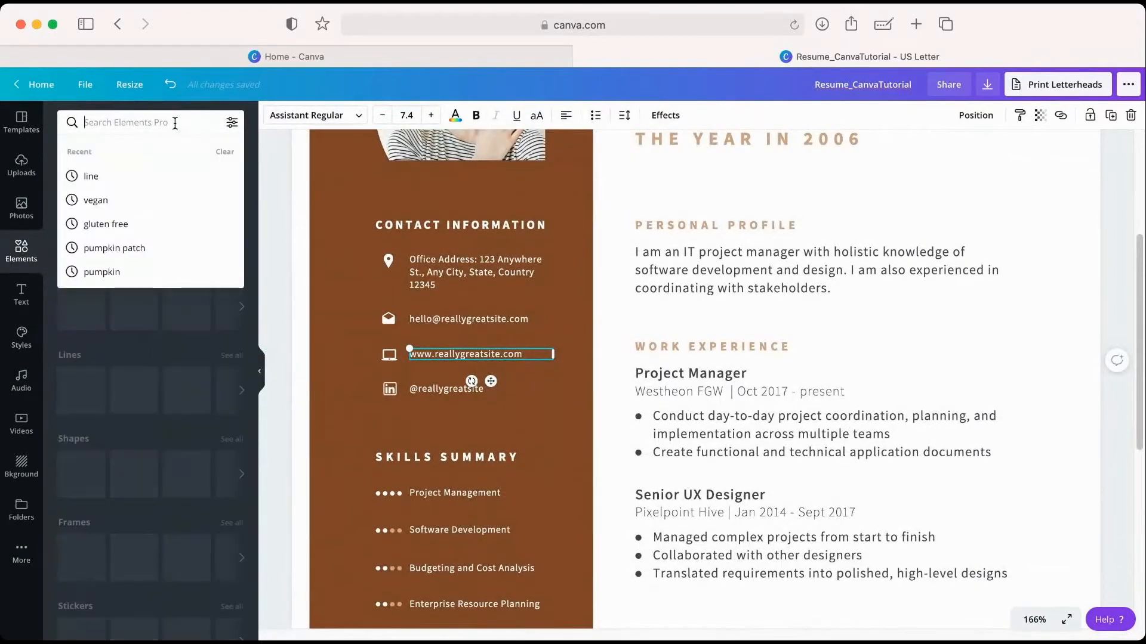
pyautogui.write('facebook')
pyautogui.press('Return')
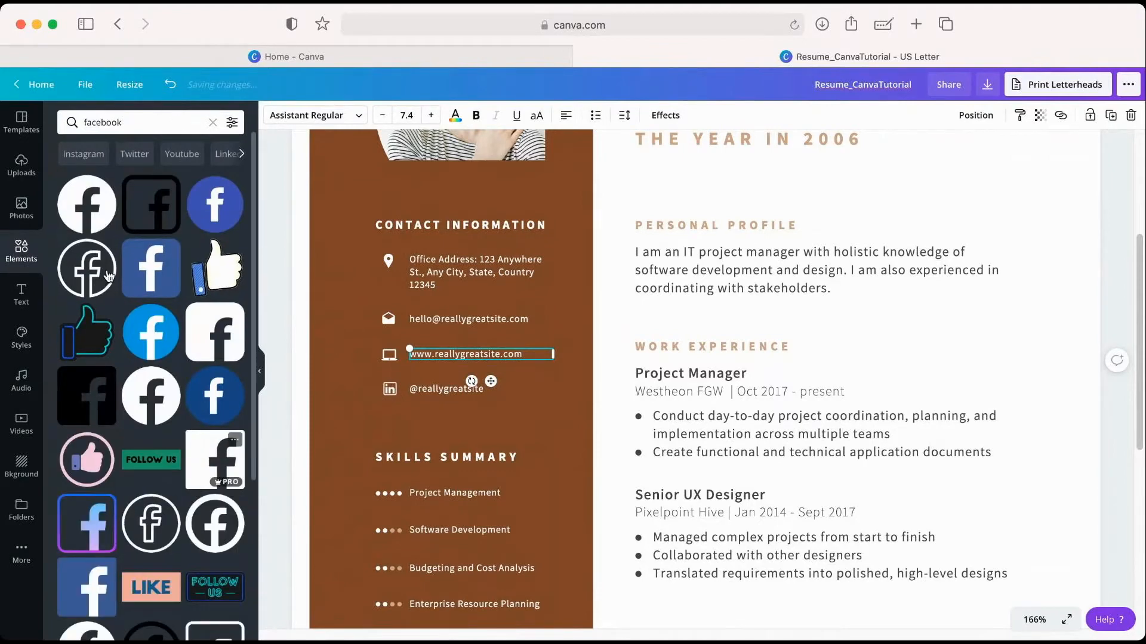
pyautogui.scroll(-5, 116, 533)
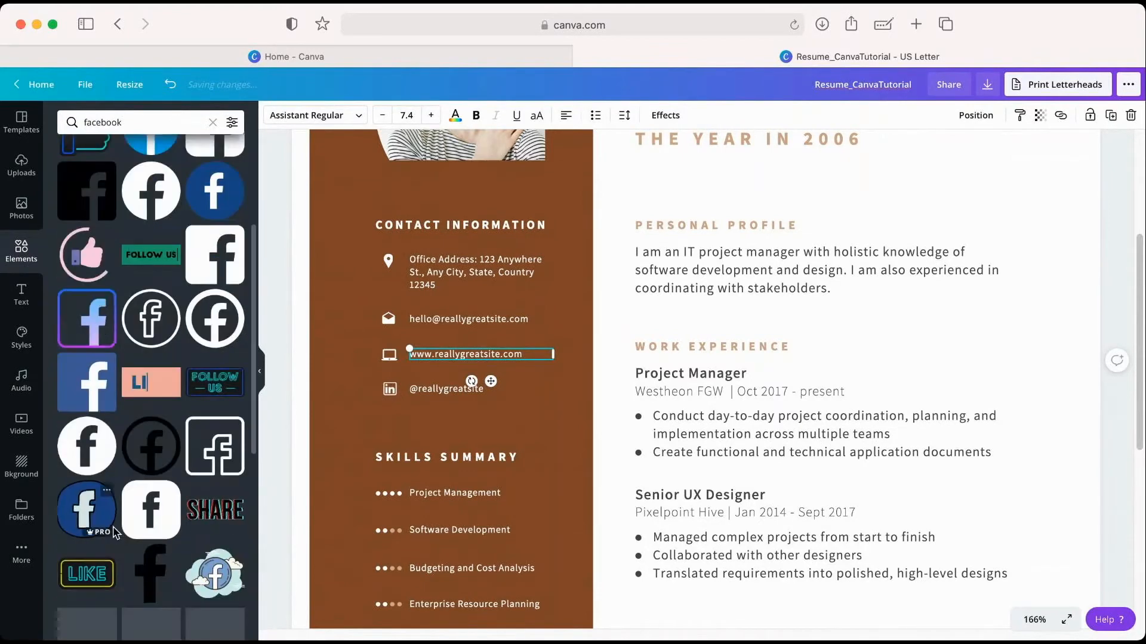
pyautogui.scroll(-3, 115, 533)
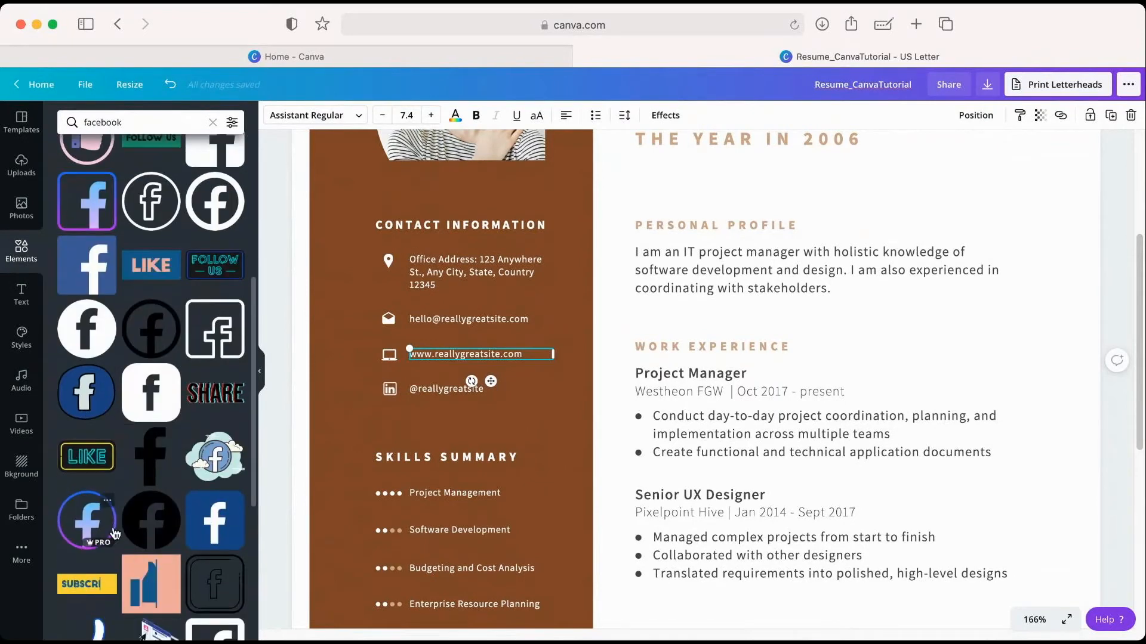
pyautogui.scroll(-2, 115, 533)
pyautogui.scroll(10, 115, 533)
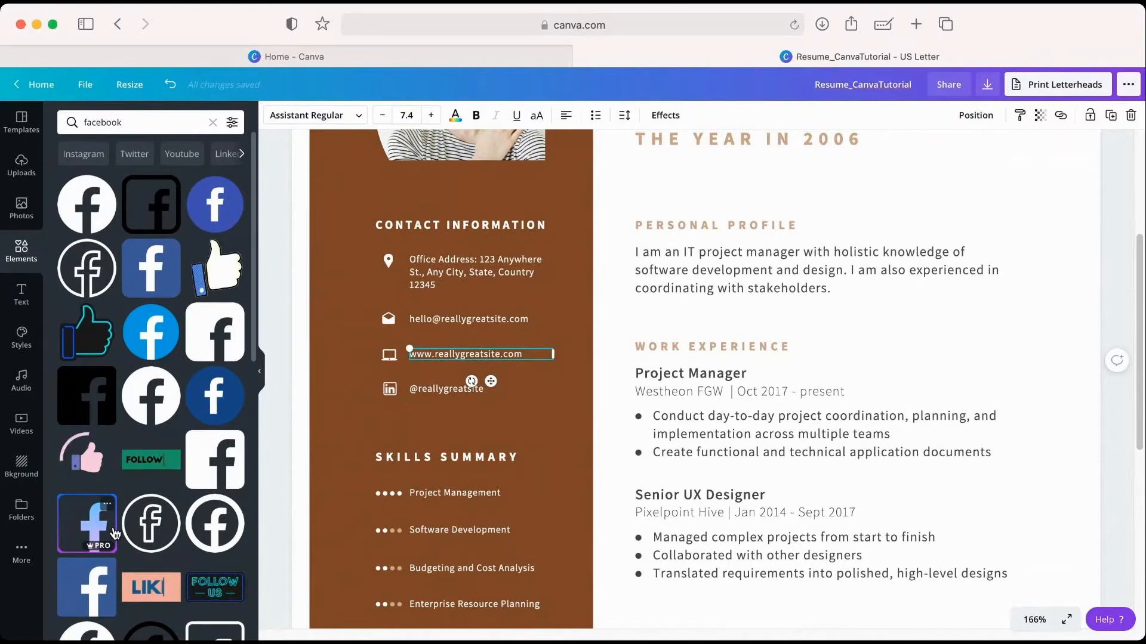
# Delete the web icon beside the website line and insert the outlined Facebook icon
pyautogui.click(386, 357)
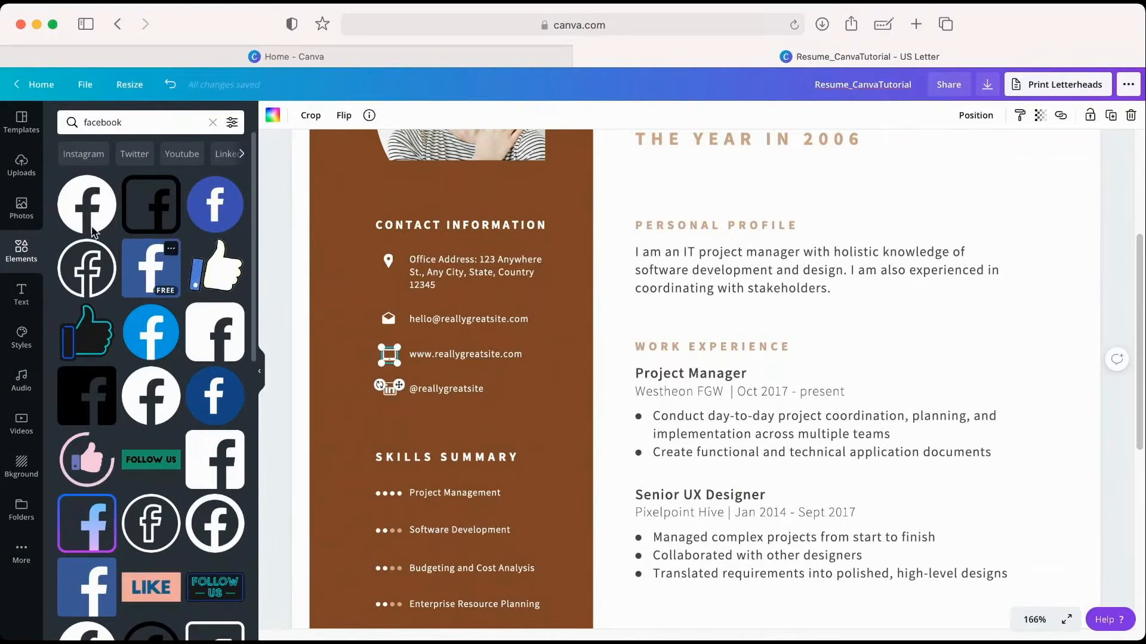
pyautogui.press('Delete')
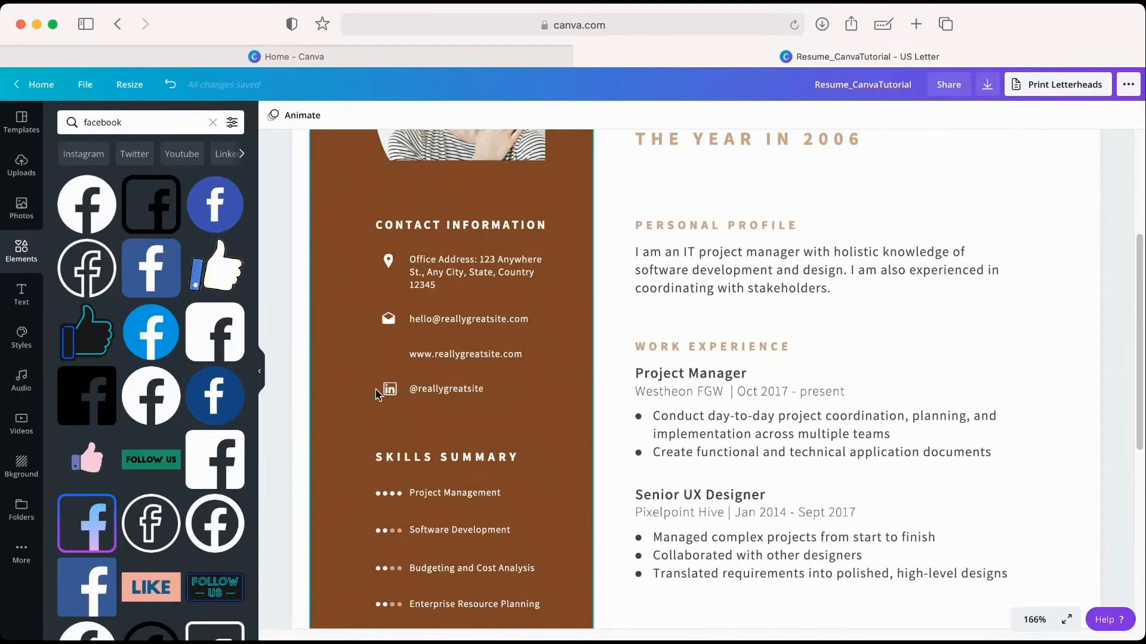
pyautogui.click(88, 271)
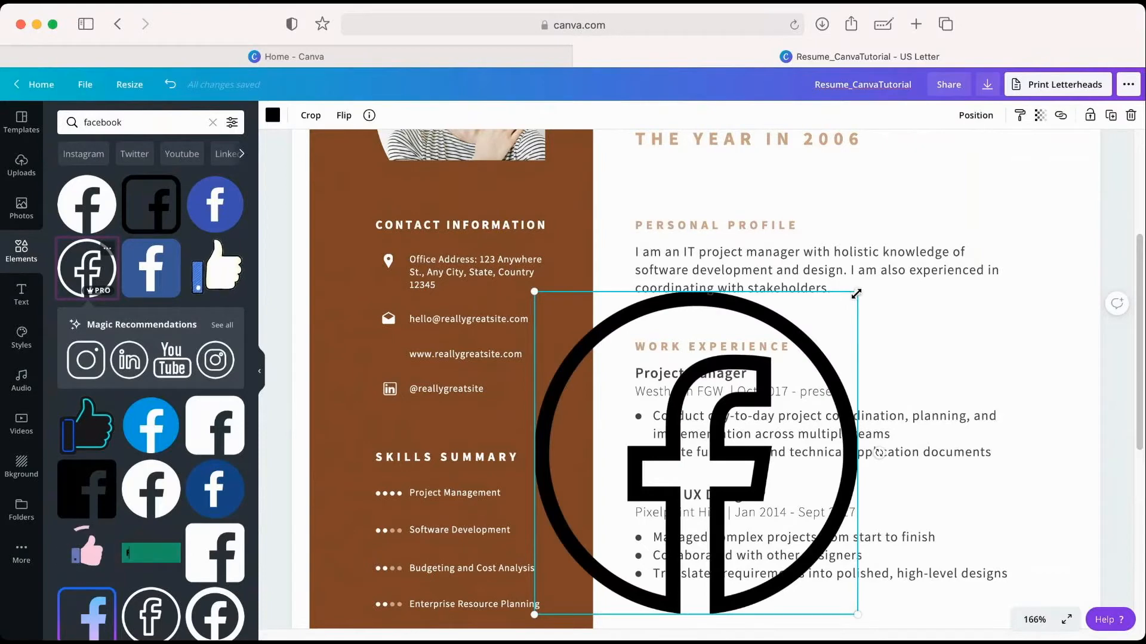
# Shrink the Facebook icon to a tiny size and colour it white
pyautogui.moveTo(857, 291); pyautogui.dragTo(363, 368)
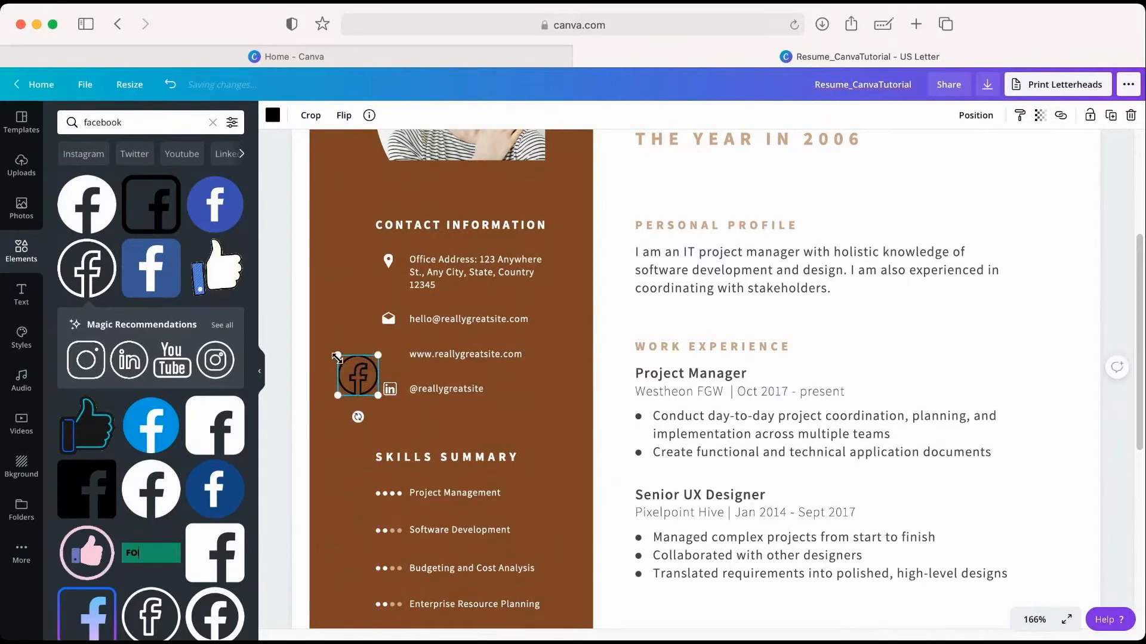
pyautogui.moveTo(337, 357); pyautogui.dragTo(360, 387)
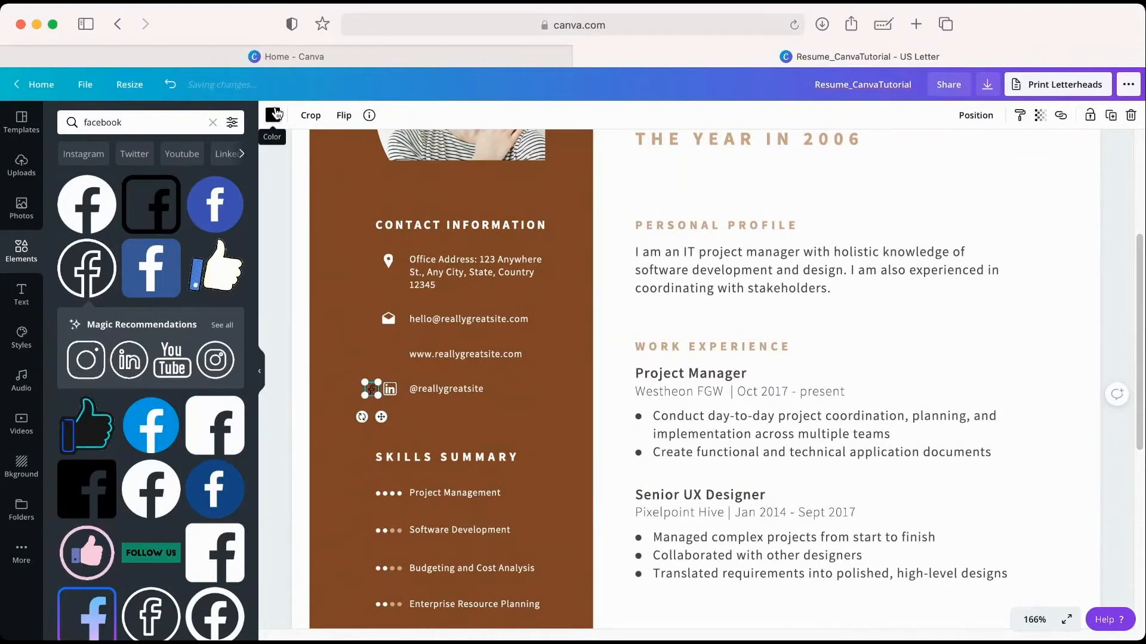
pyautogui.click(274, 114)
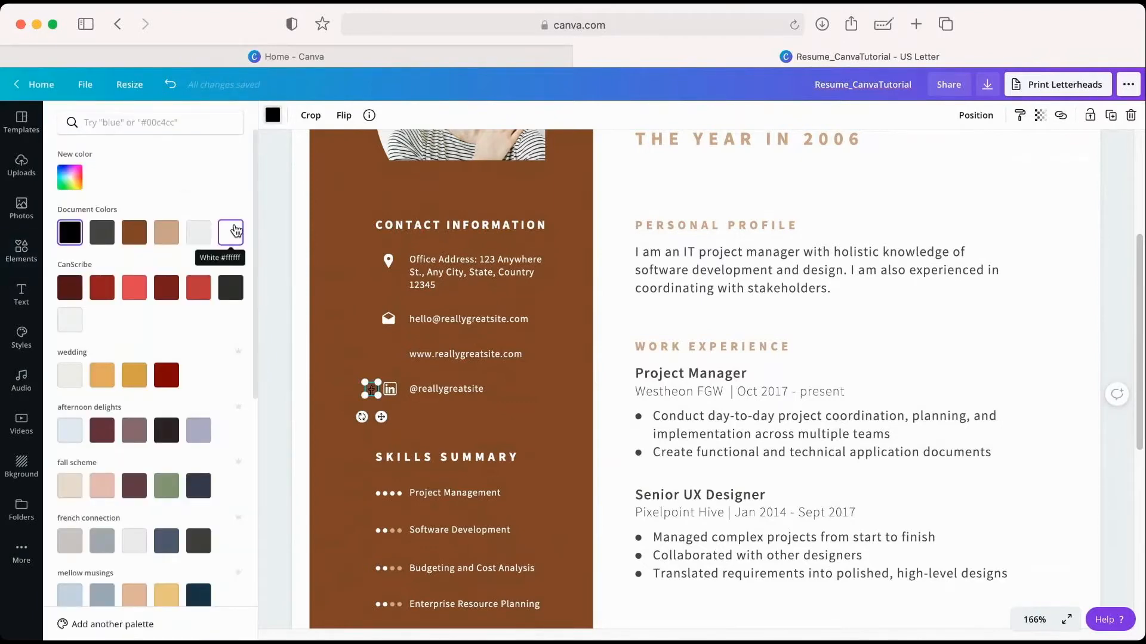
pyautogui.click(234, 231)
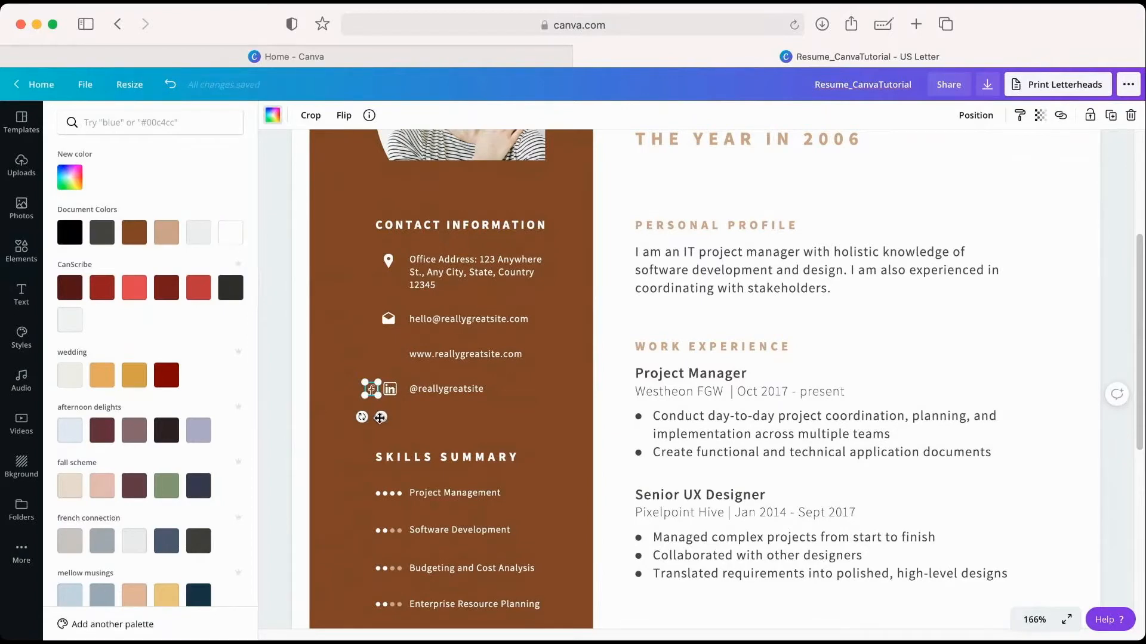
# Position the icon in line with the website text, then collapse the elements library
pyautogui.moveTo(380, 409); pyautogui.dragTo(396, 383)
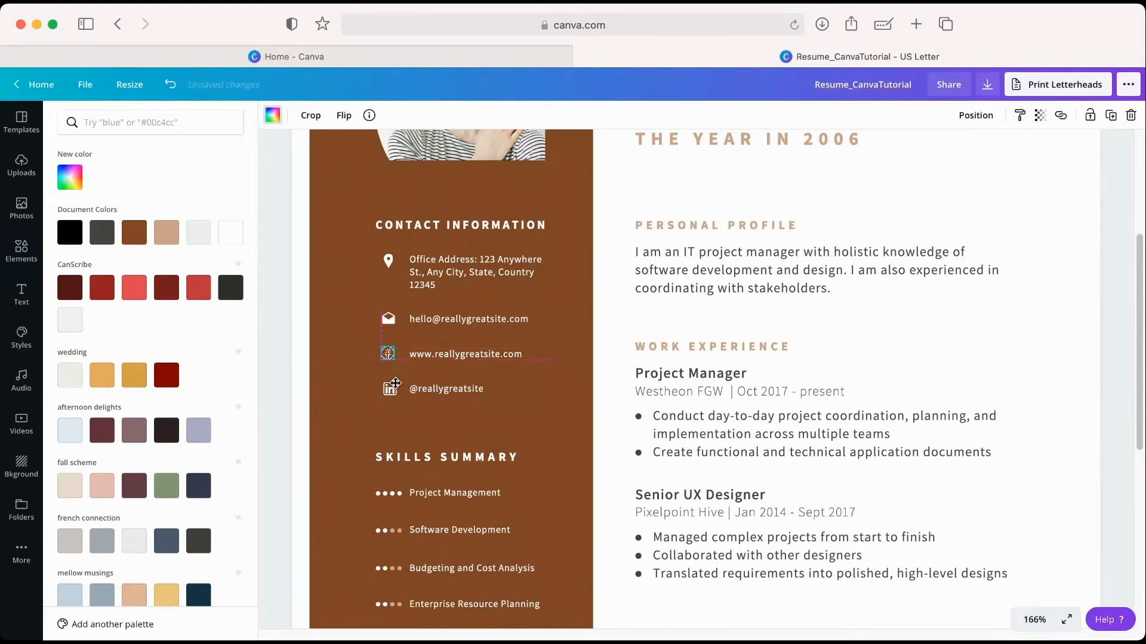
pyautogui.moveTo(395, 383); pyautogui.dragTo(396, 383)
pyautogui.click(415, 431)
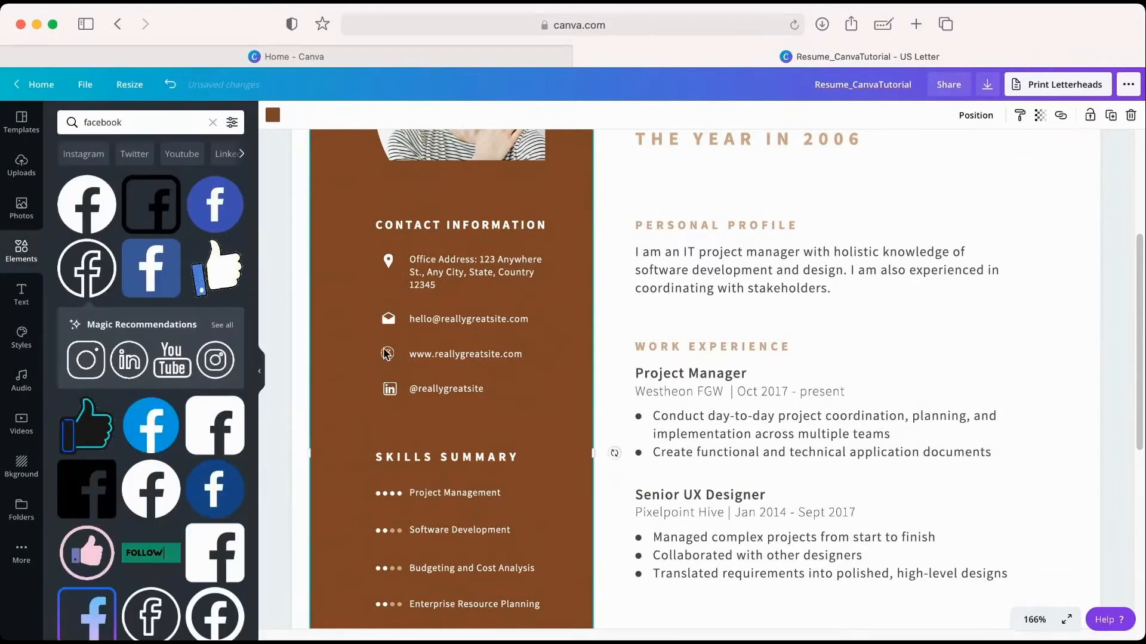
pyautogui.moveTo(388, 357); pyautogui.dragTo(389, 352)
pyautogui.click(362, 397)
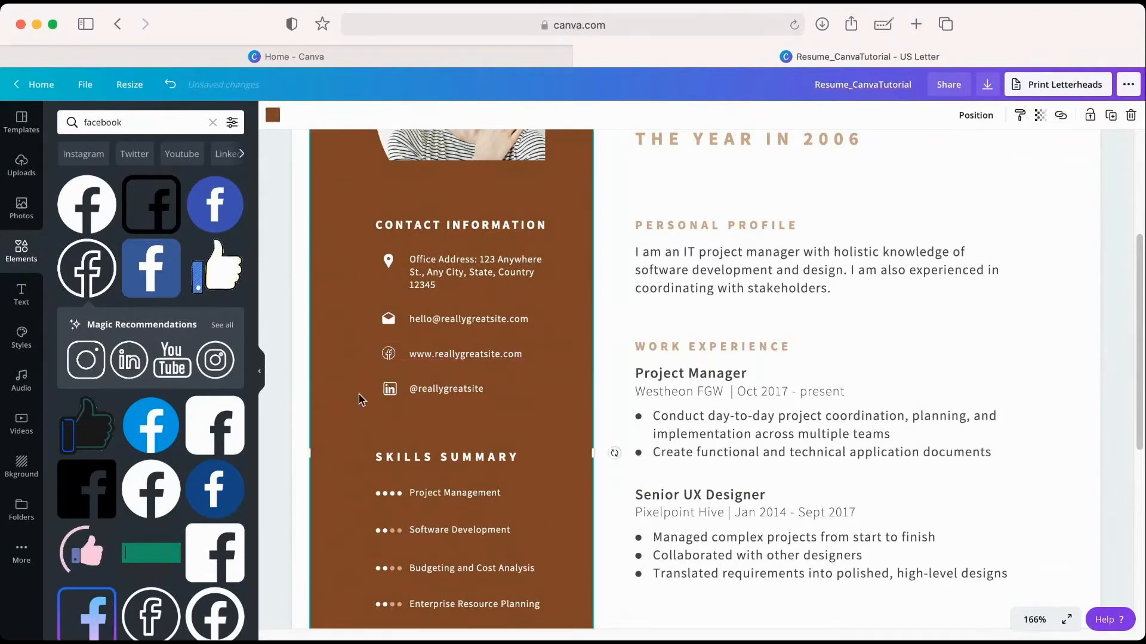
pyautogui.click(262, 368)
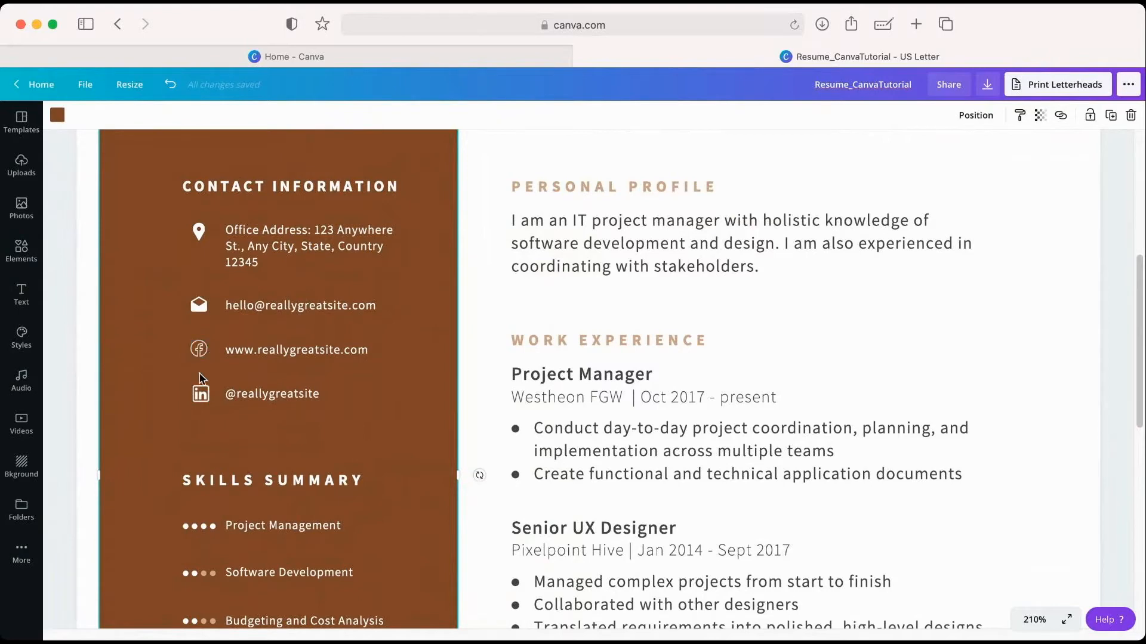
pyautogui.click(200, 406)
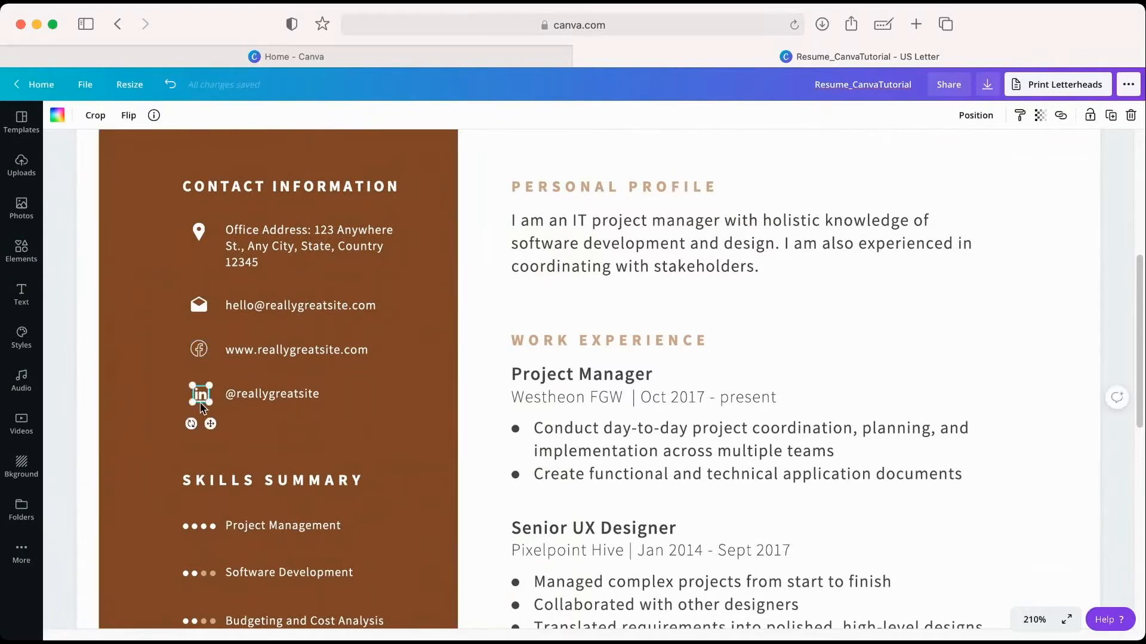
pyautogui.click(297, 404)
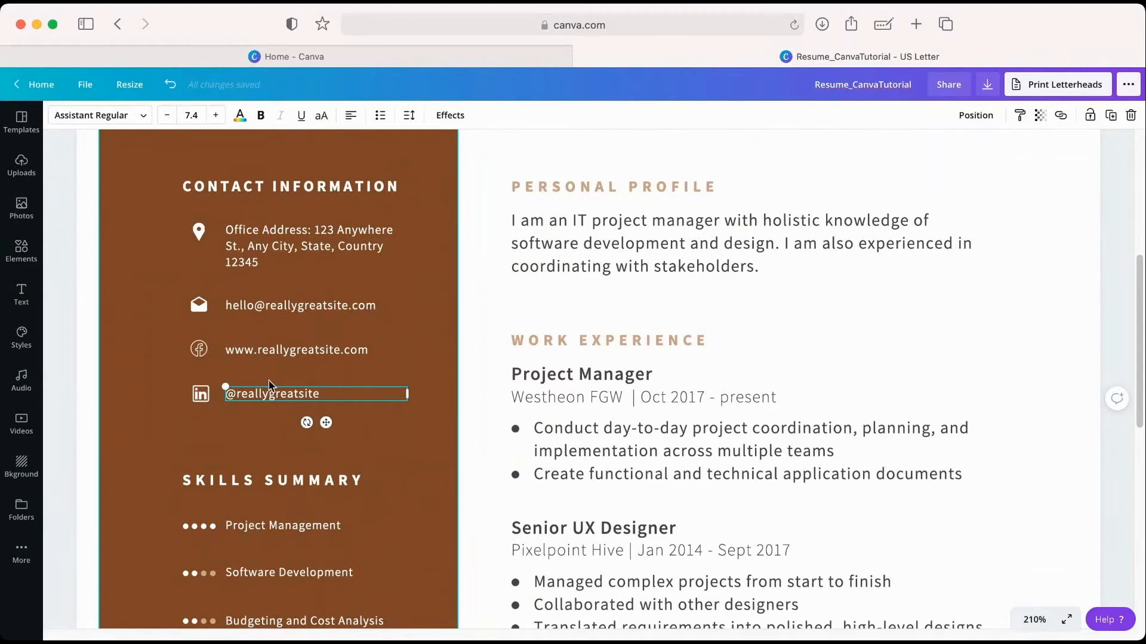
pyautogui.scroll(-5, 307, 447)
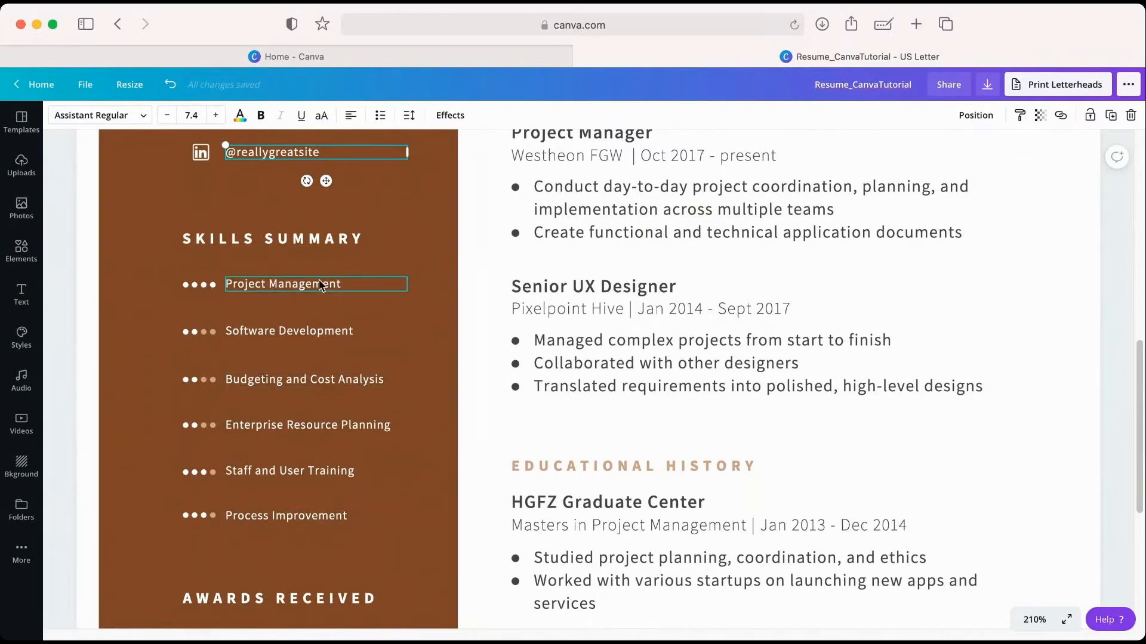
pyautogui.click(213, 286)
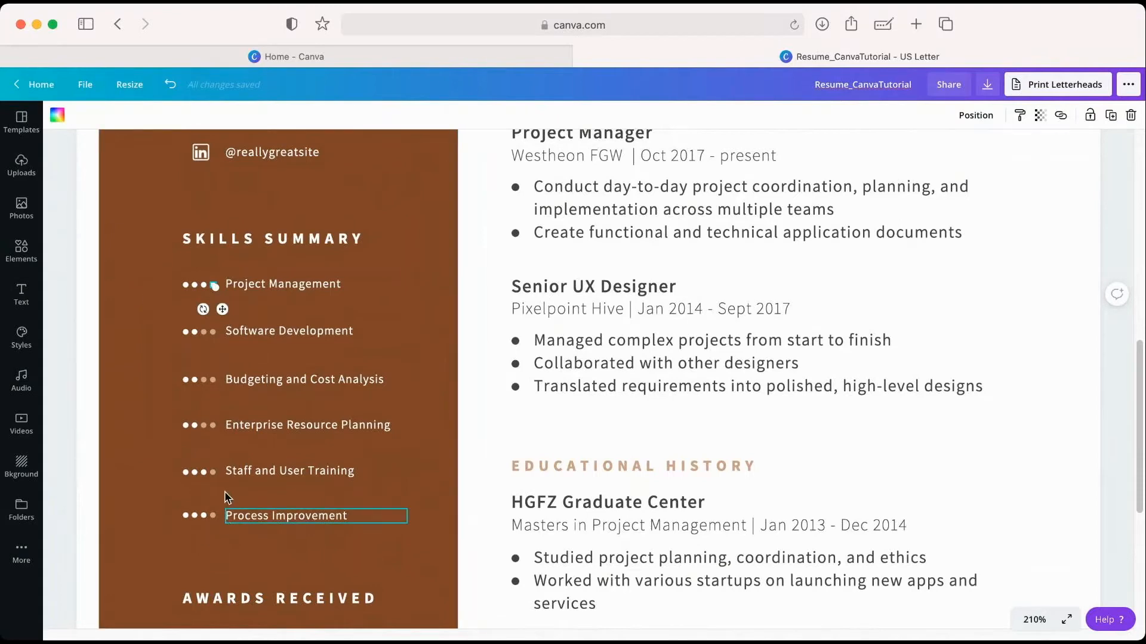
pyautogui.click(168, 344)
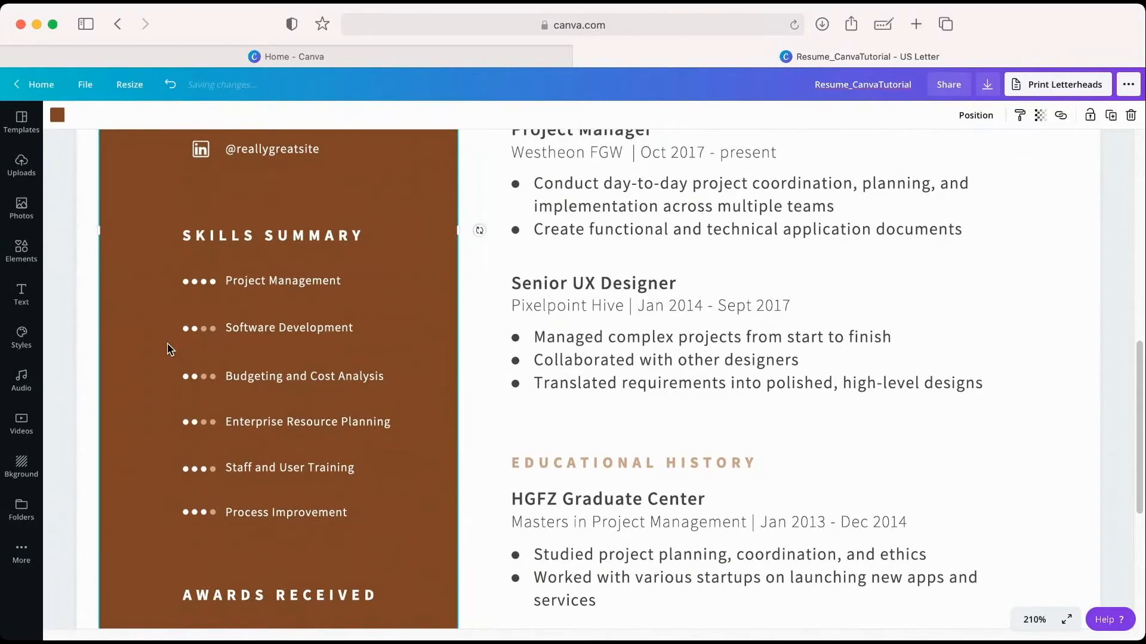
pyautogui.scroll(-3, 168, 349)
pyautogui.scroll(-1, 167, 349)
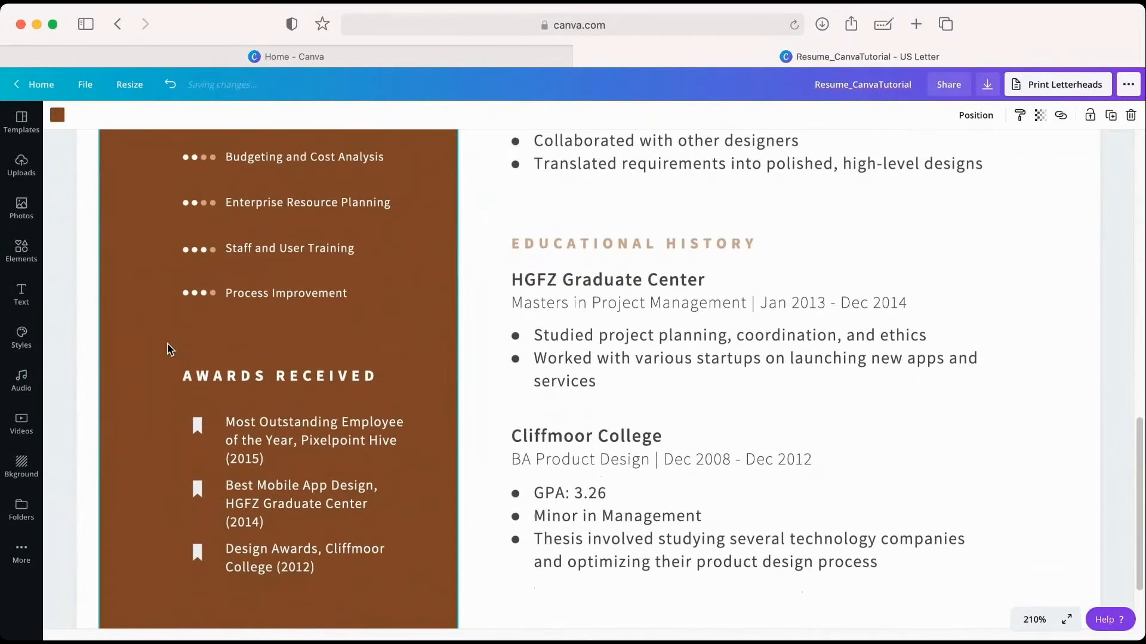
pyautogui.scroll(-2, 167, 349)
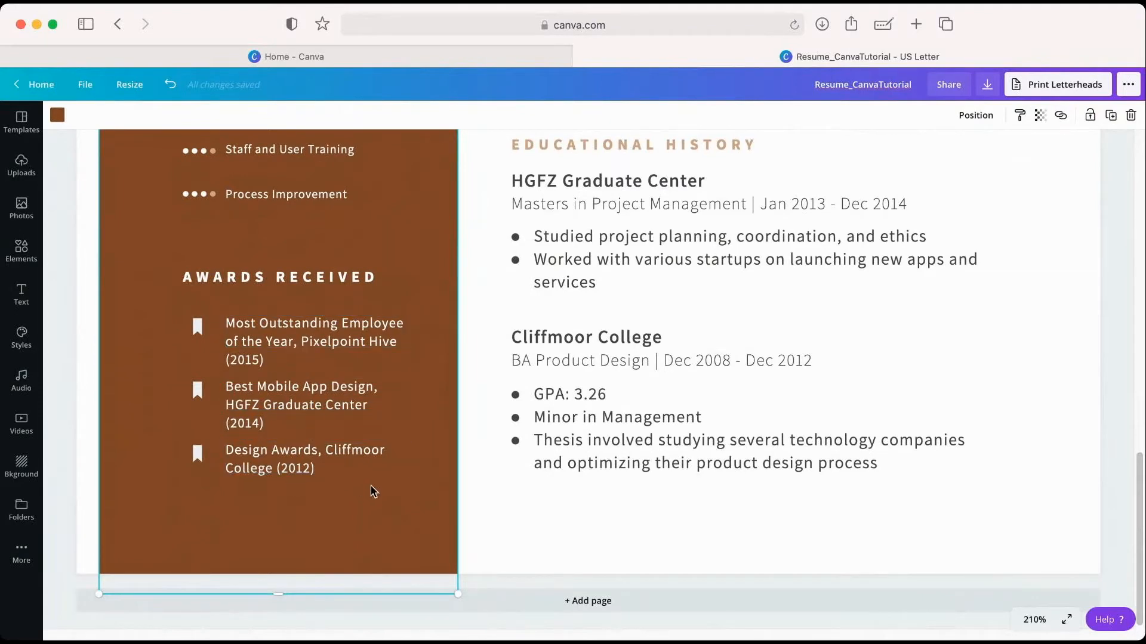
pyautogui.scroll(1, 373, 491)
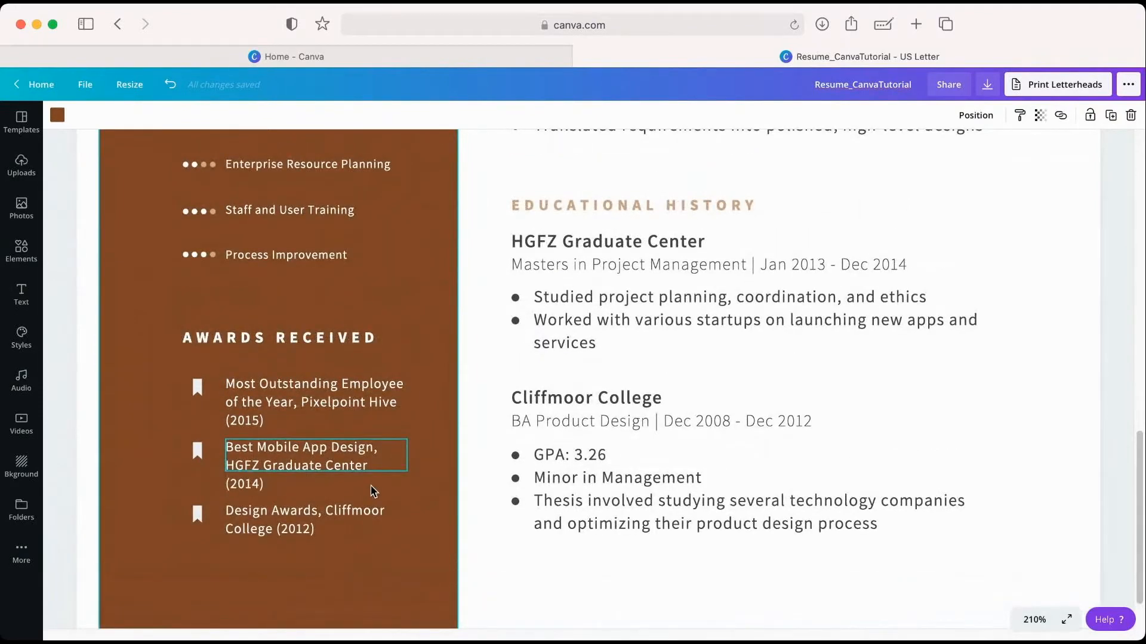
# Overwrite the AWARDS RECEIVED heading with VOLUNTEERING, correcting typos along the way
pyautogui.click(363, 347)
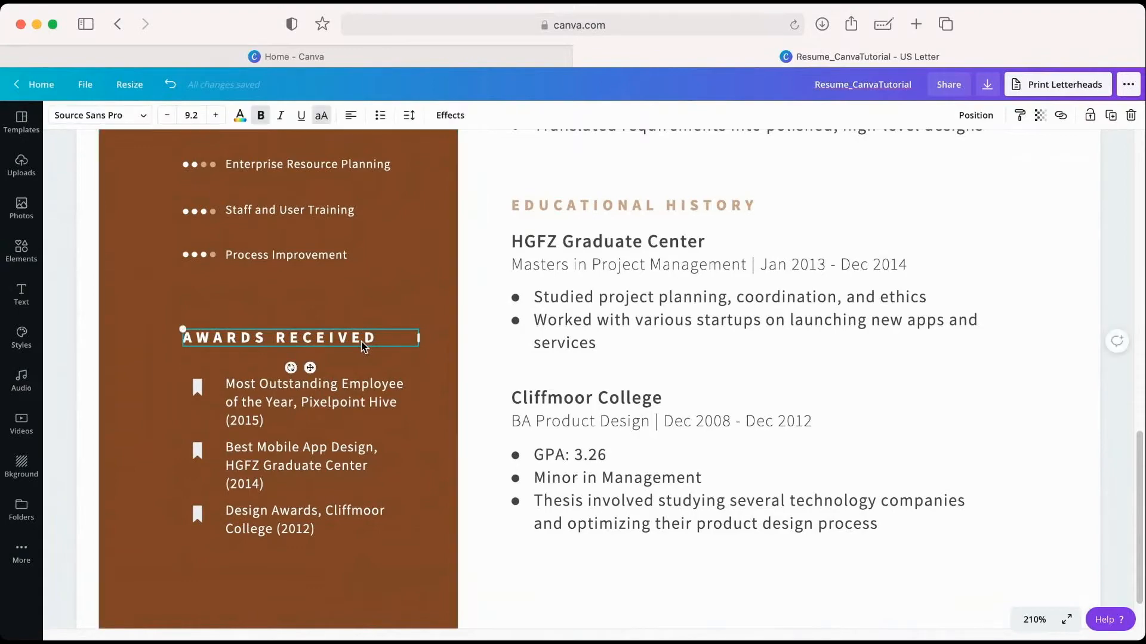
pyautogui.scroll(6, 705, 307)
pyautogui.scroll(4, 704, 307)
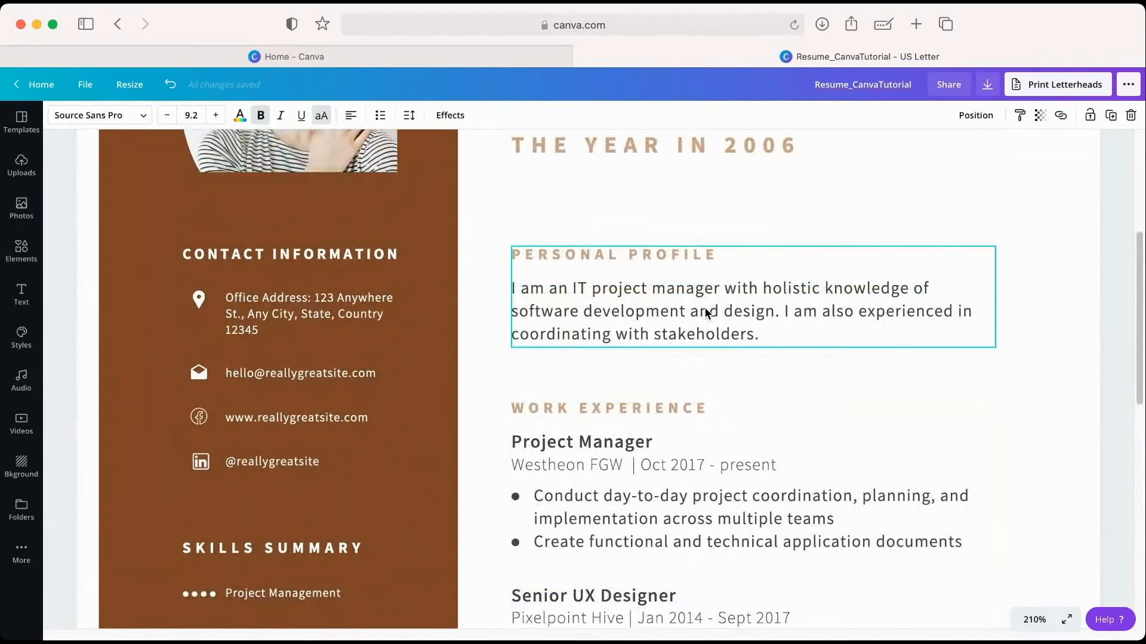
pyautogui.scroll(-8, 706, 314)
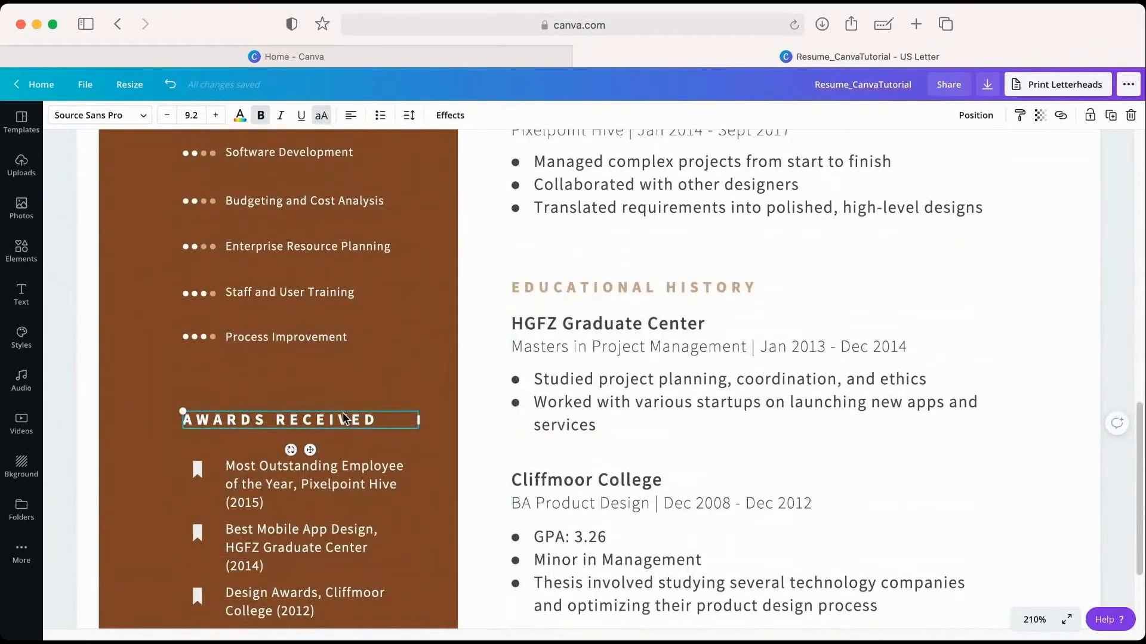
pyautogui.doubleClick(342, 413)
pyautogui.write('VOLUNTT')
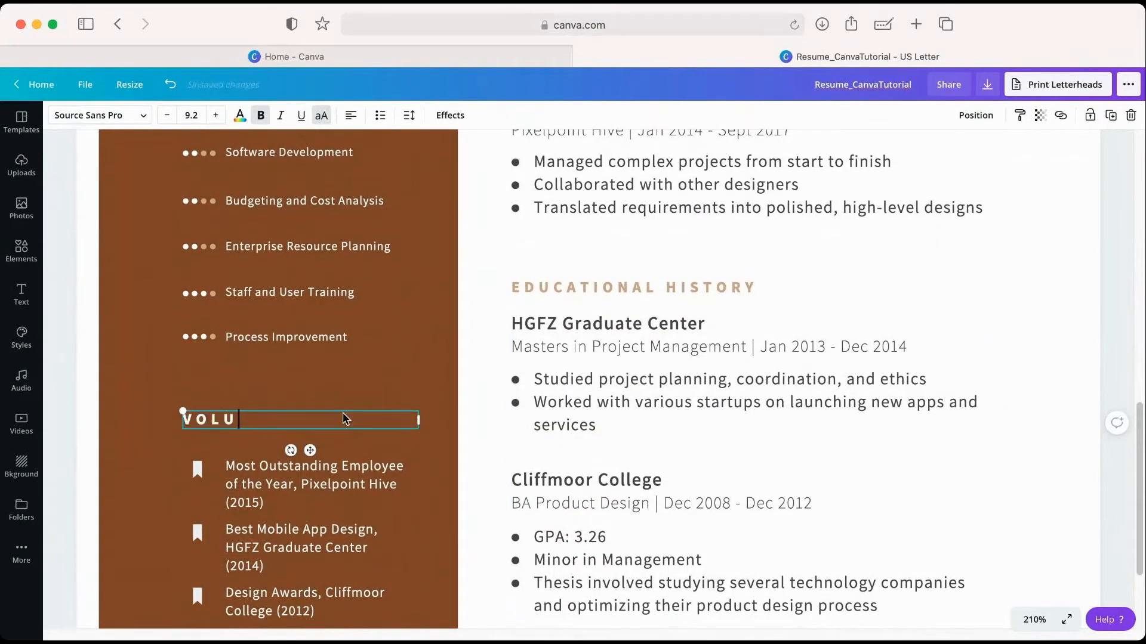
pyautogui.press('BackSpace')
pyautogui.write('EERS')
pyautogui.press('BackSpace')
pyautogui.write('ING')
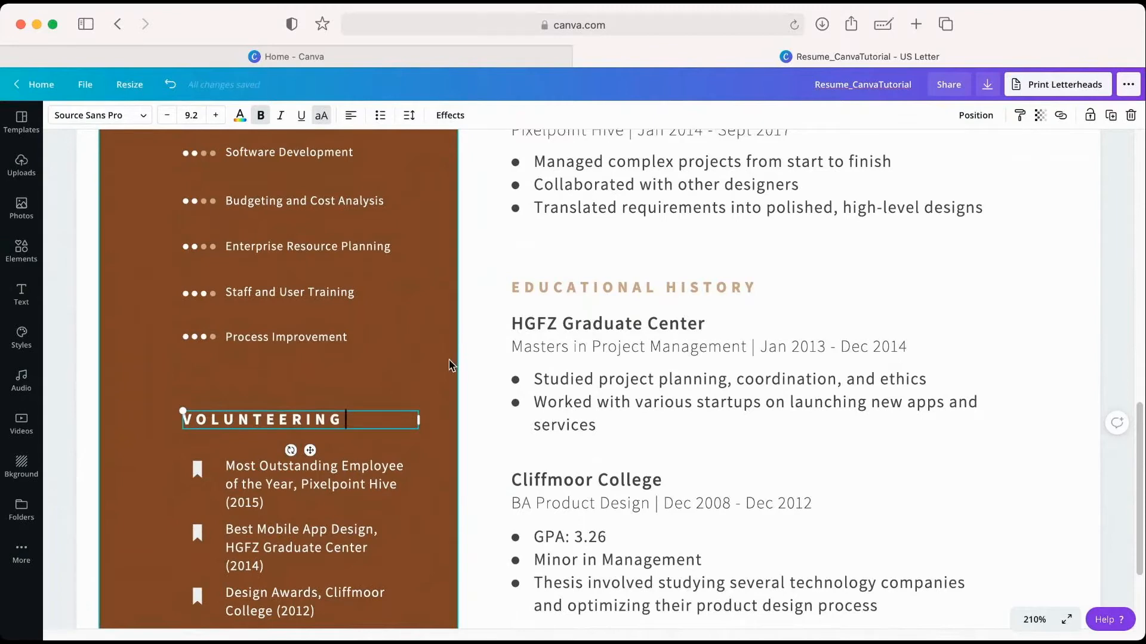
pyautogui.click(450, 363)
# Select the first bookmark icon under the Volunteering heading
pyautogui.scroll(-1, 413, 479)
pyautogui.scroll(-3, 413, 480)
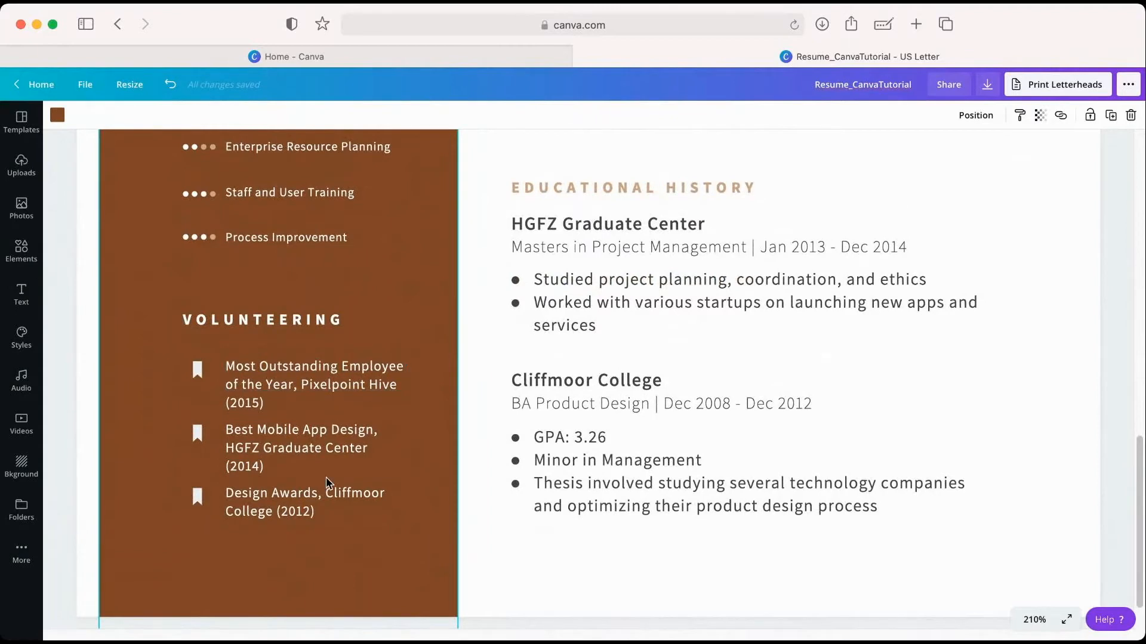
pyautogui.click(197, 371)
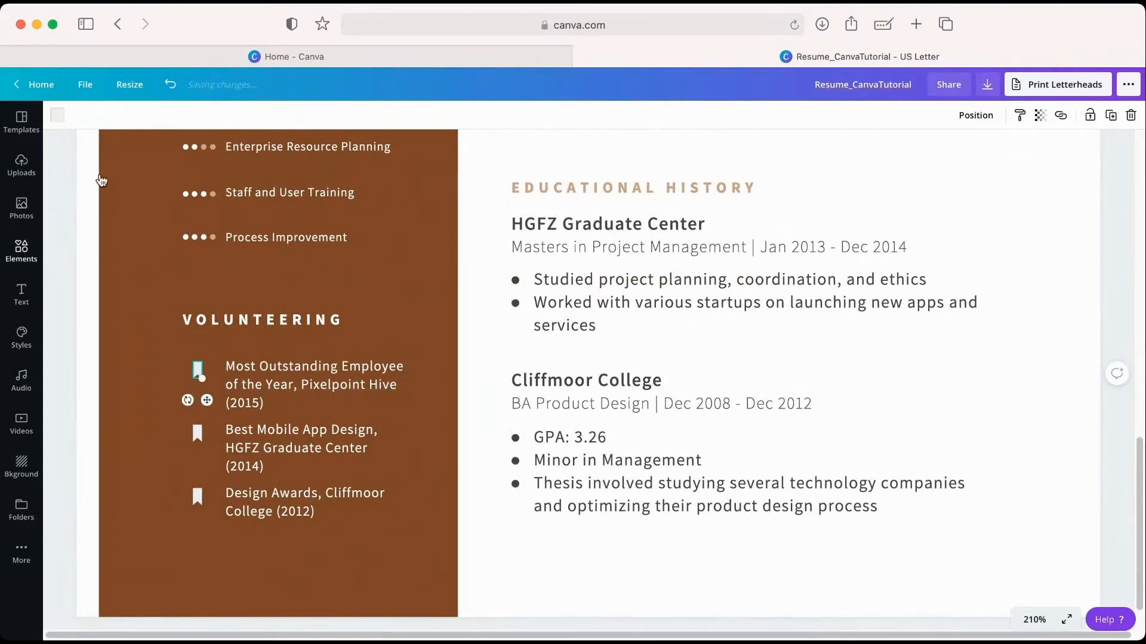
# Search Elements for 'volunteering' and scroll through the hand-and-heart and volunteer illustrations
pyautogui.click(5, 245)
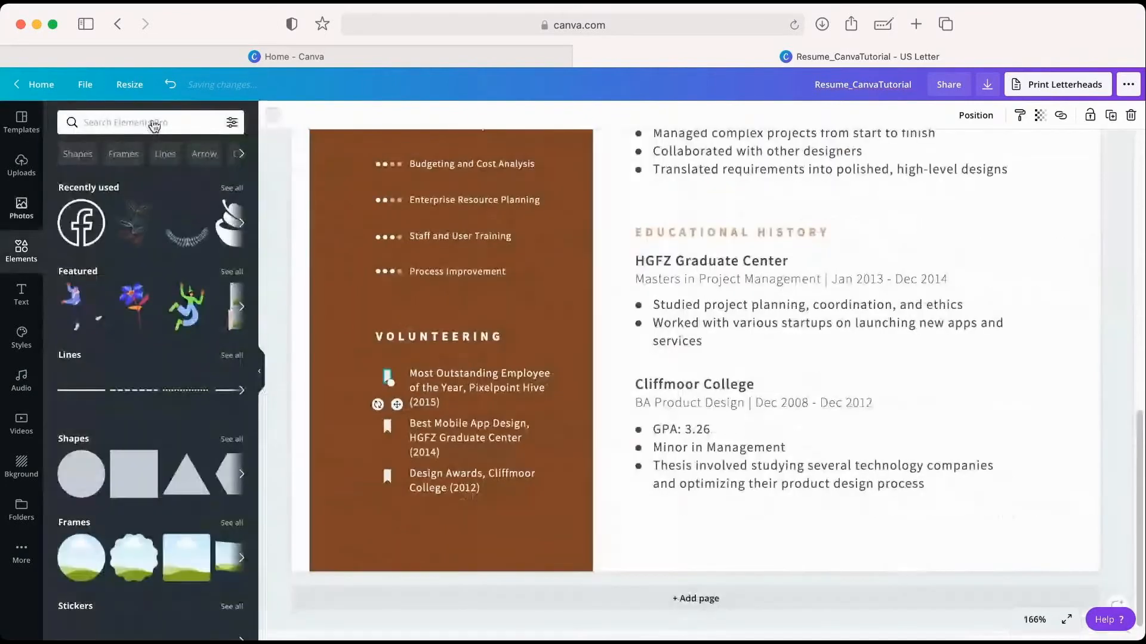
pyautogui.click(153, 121)
pyautogui.write('vol')
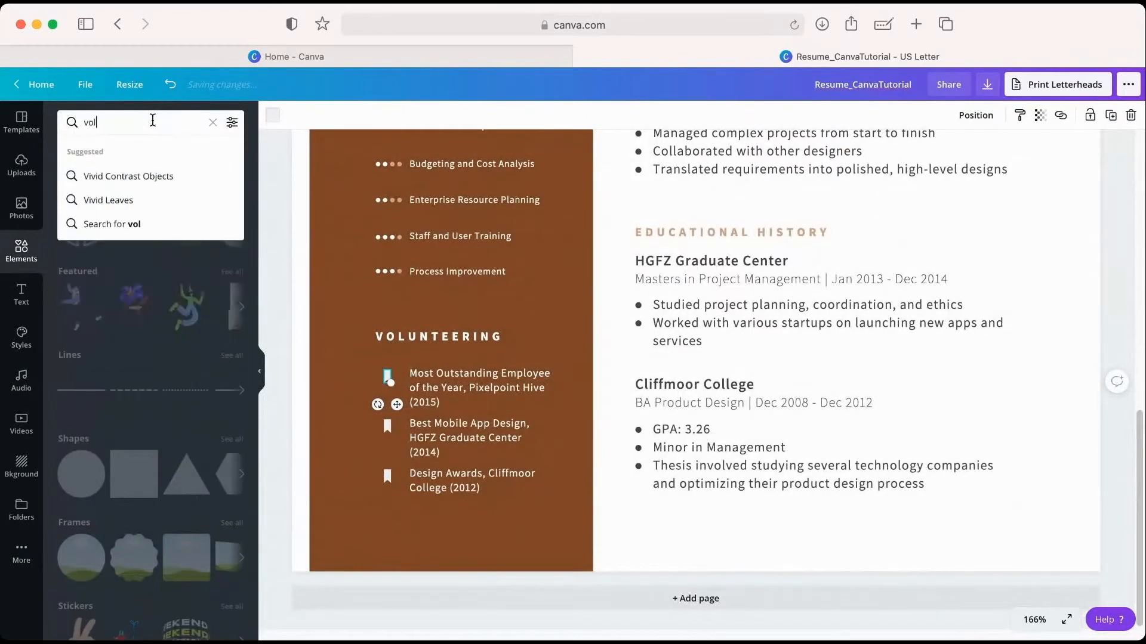
pyautogui.write('unteering')
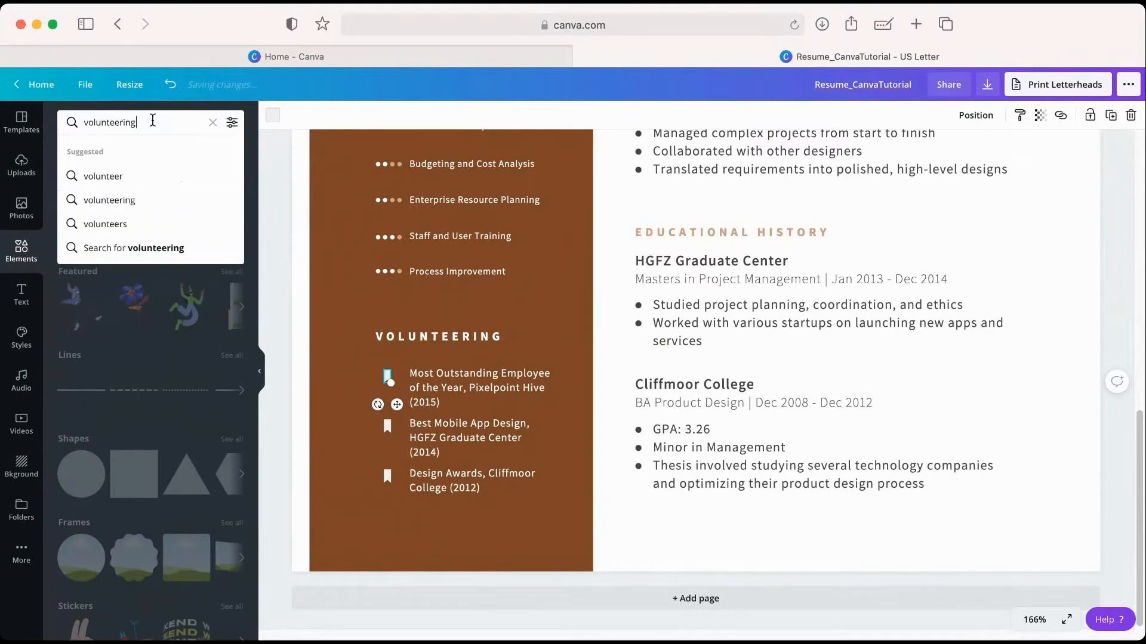
pyautogui.press('Return')
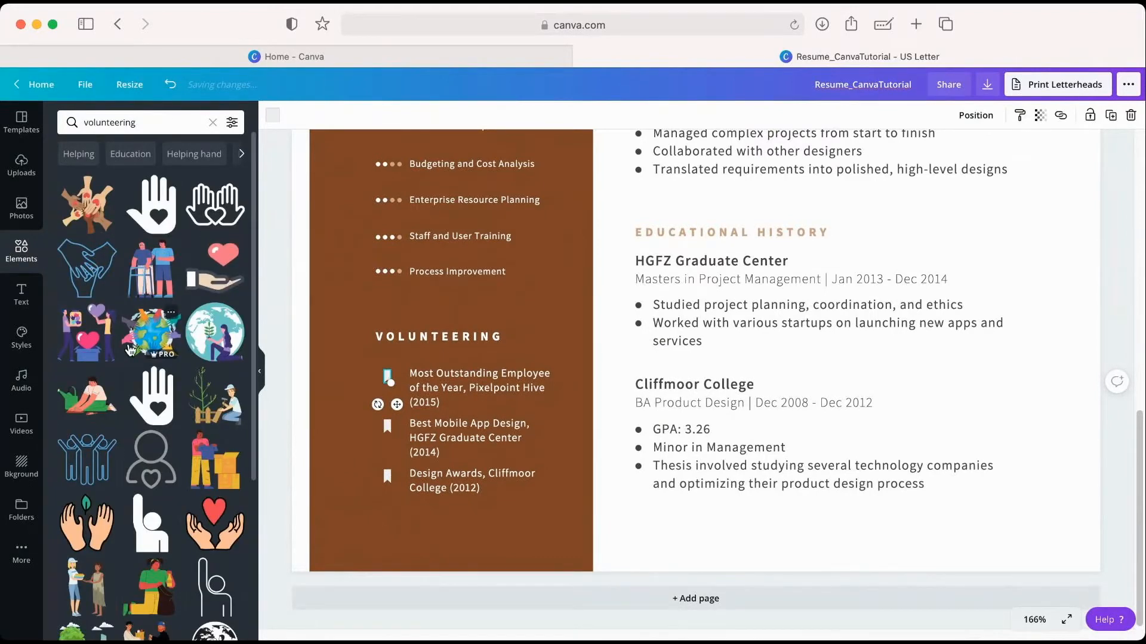
pyautogui.scroll(-5, 130, 349)
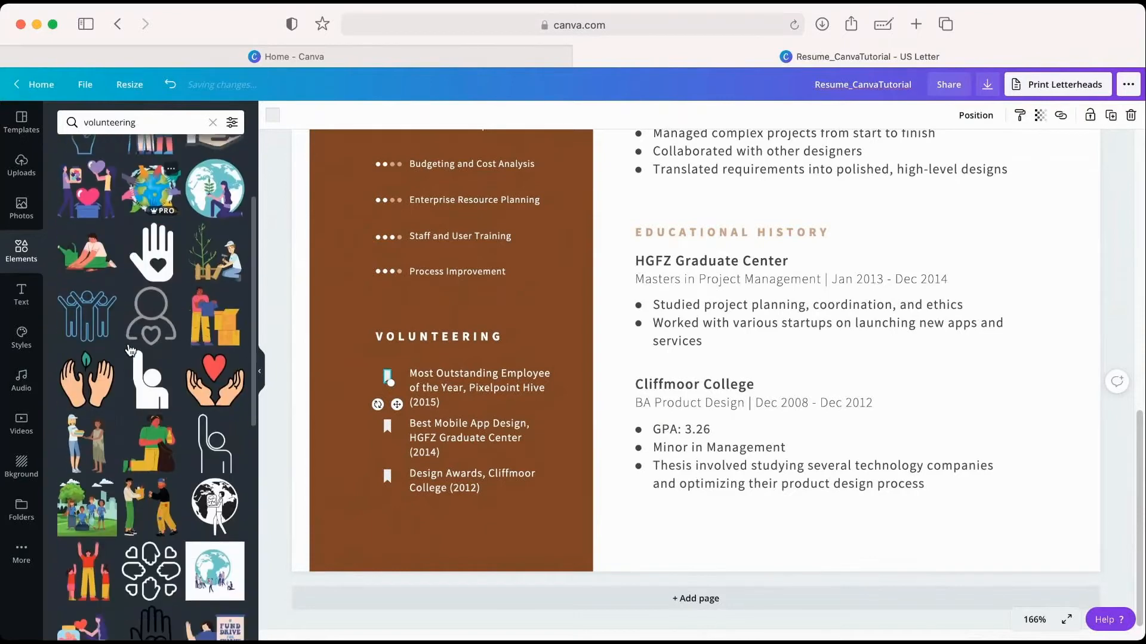
pyautogui.scroll(-3, 130, 349)
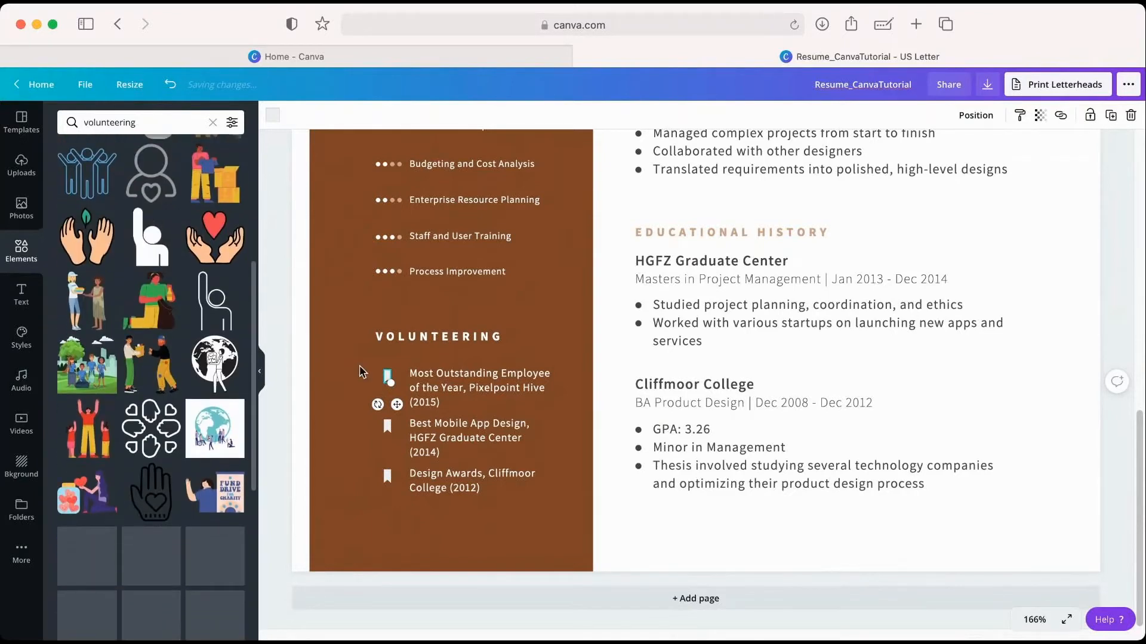
pyautogui.scroll(8, 175, 336)
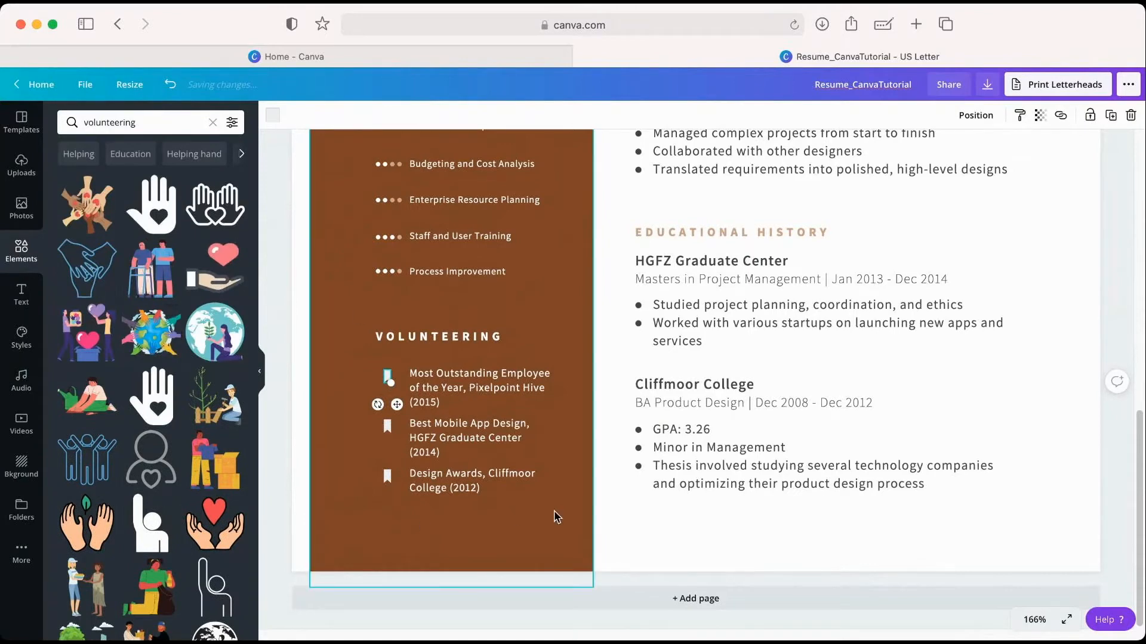
pyautogui.click(662, 528)
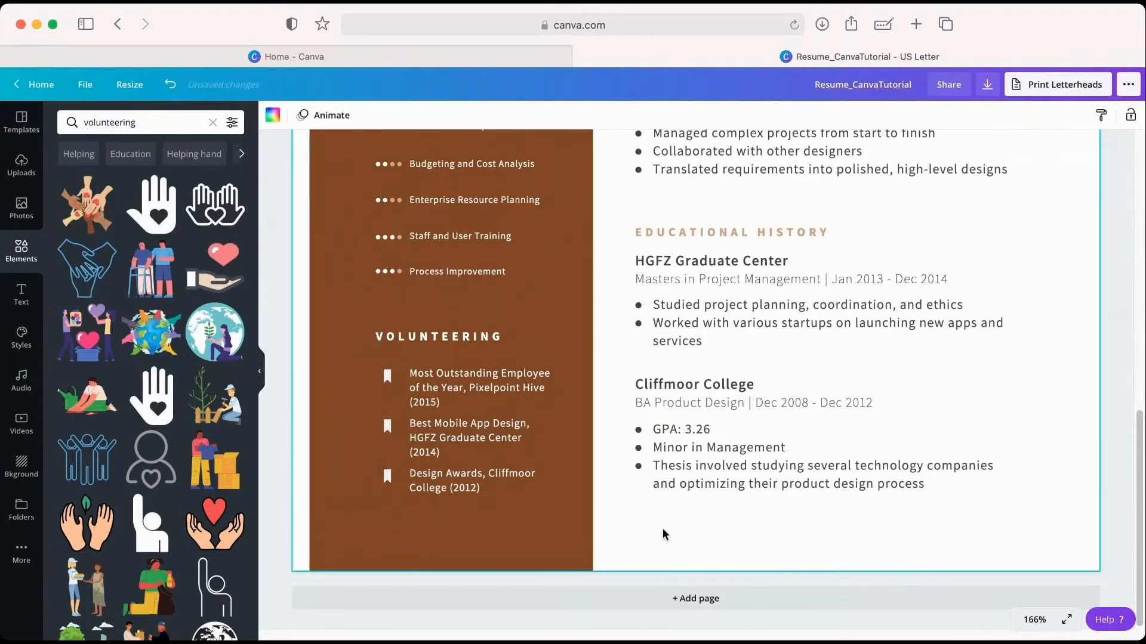
pyautogui.scroll(10, 662, 528)
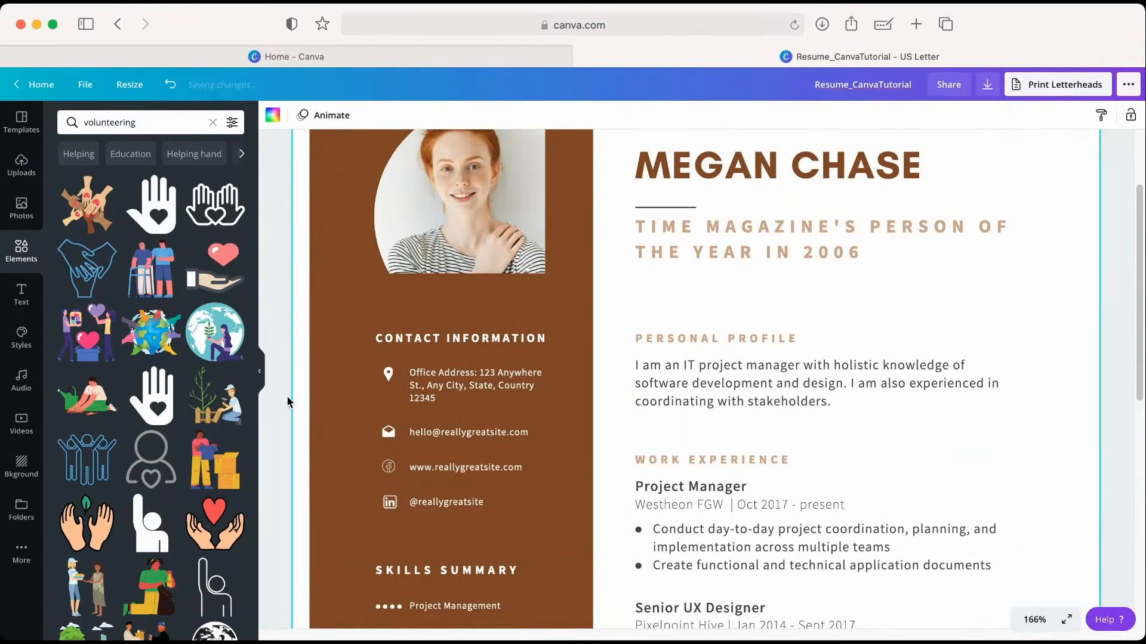
# Hide the elements library and open the zoom presets from the 210% read-out
pyautogui.click(259, 371)
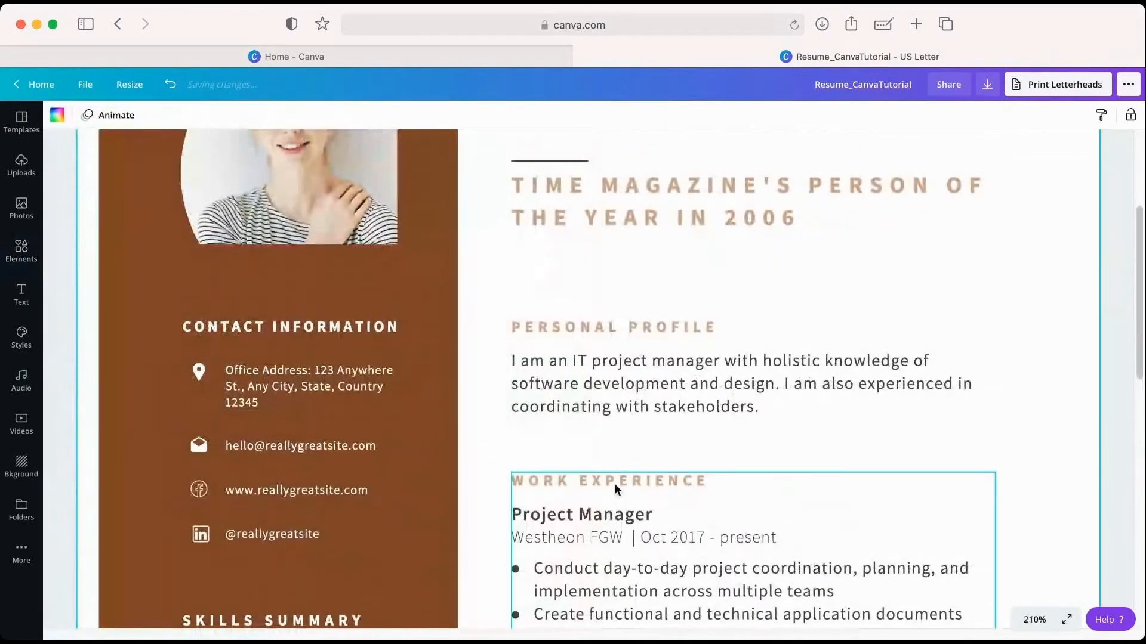
pyautogui.scroll(-10, 614, 485)
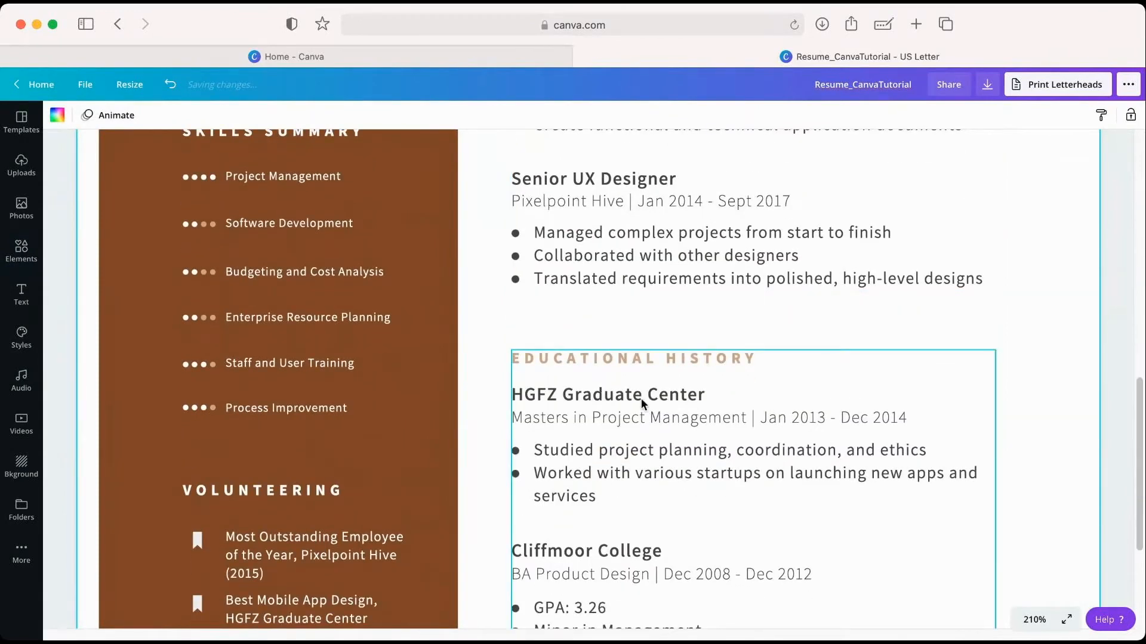
pyautogui.scroll(3, 679, 398)
pyautogui.scroll(3, 679, 399)
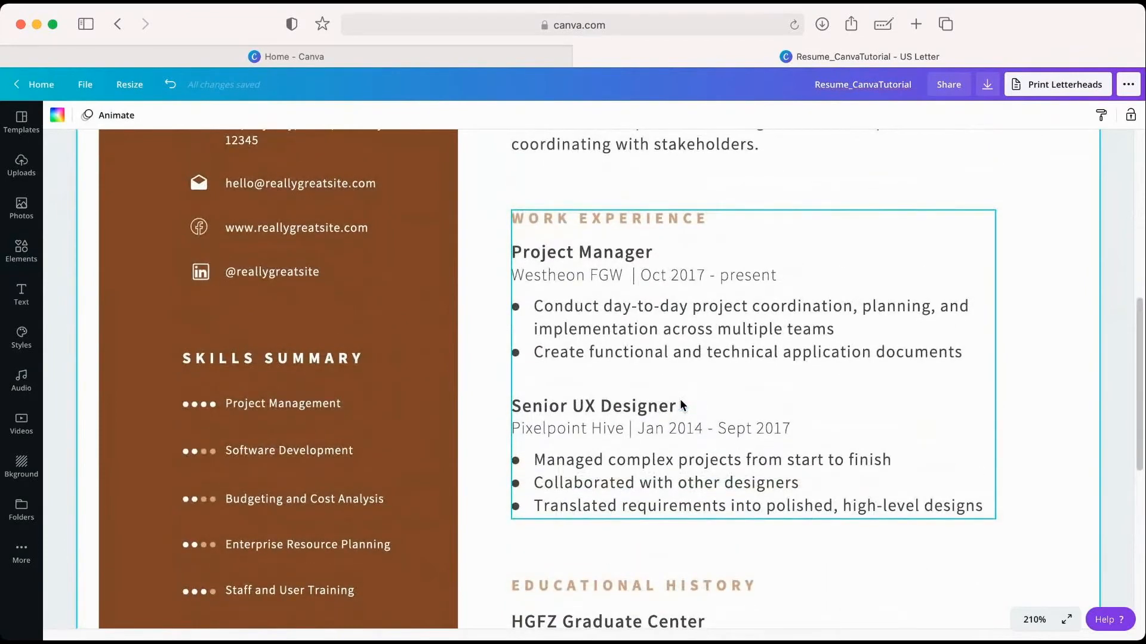
pyautogui.scroll(4, 680, 407)
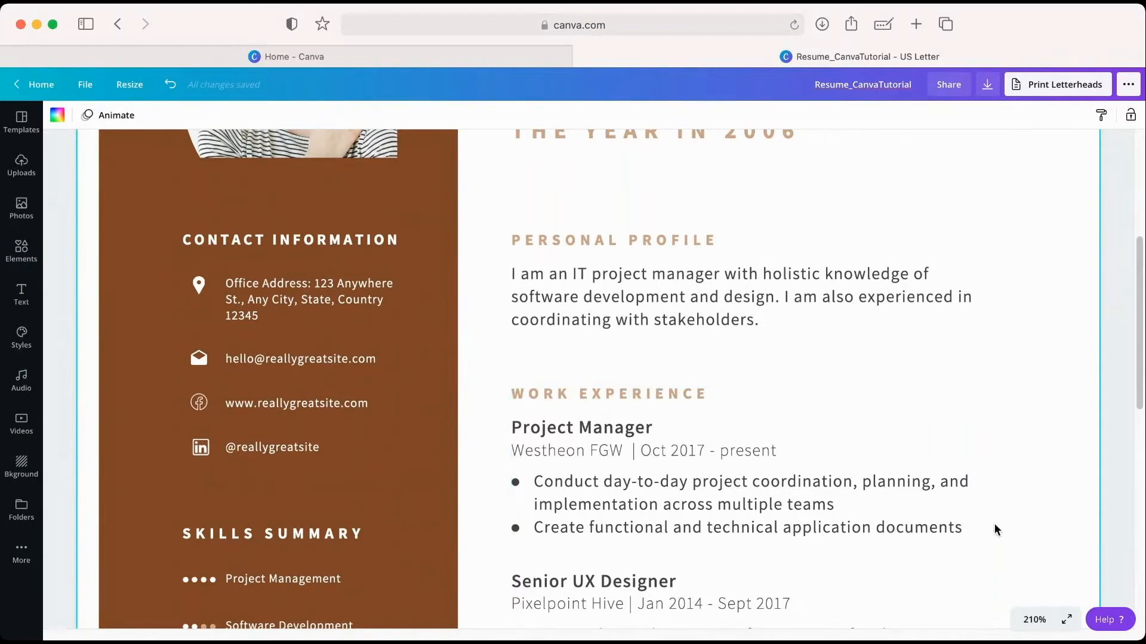
pyautogui.click(1029, 623)
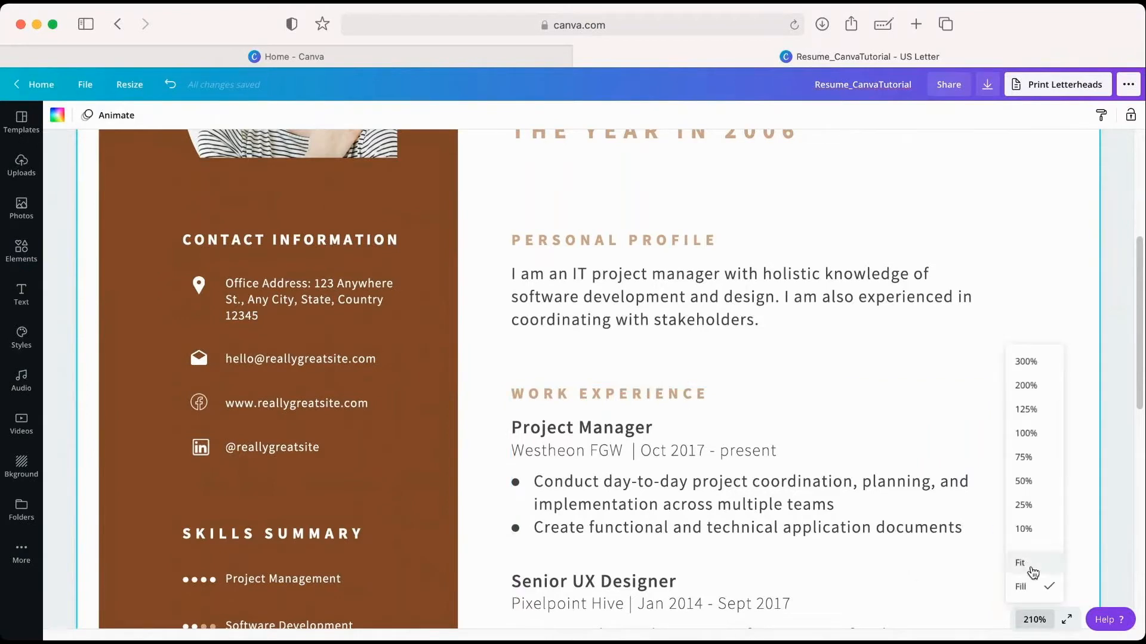
# Choose Fit so the whole resume page shows in view
pyautogui.click(1021, 563)
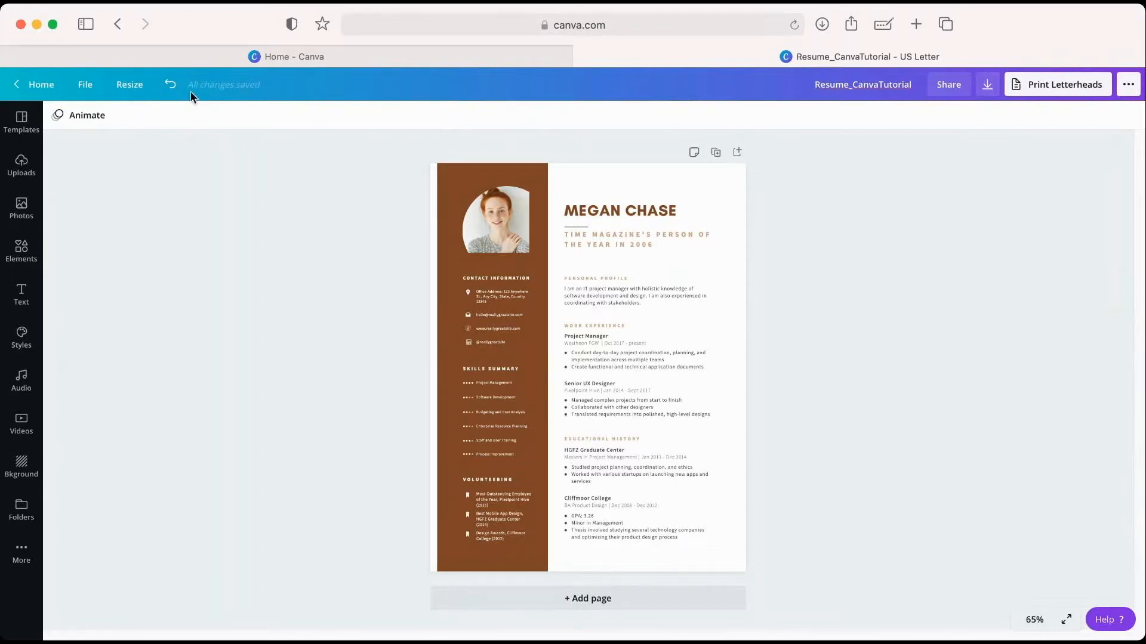
# Keep PDF Print as the download file type, then browse the full publish and share menu
pyautogui.click(989, 90)
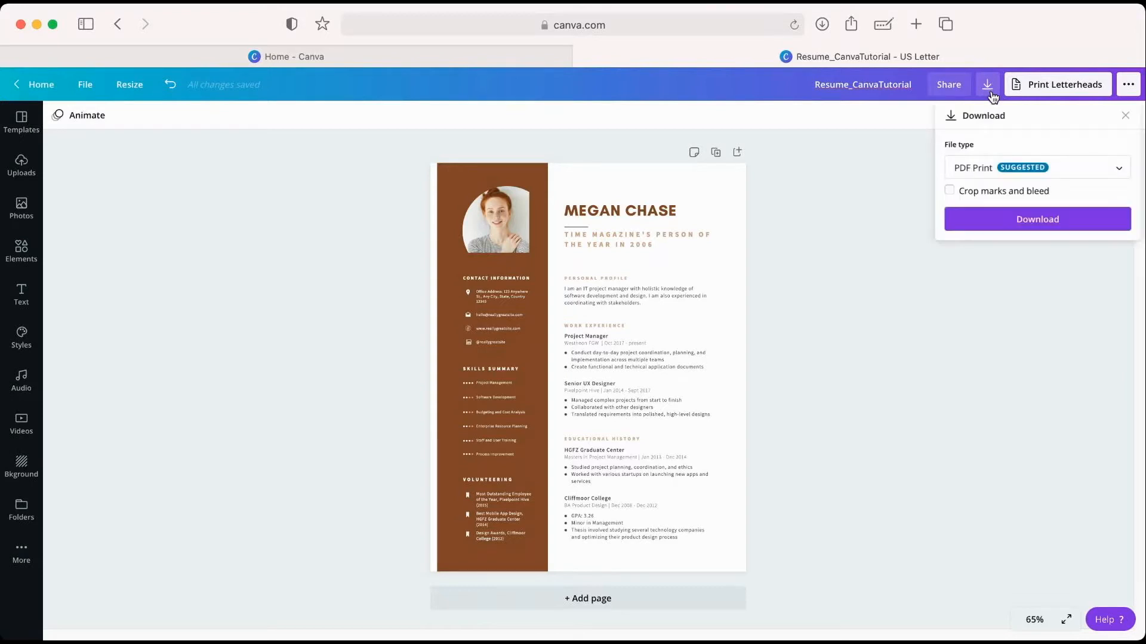
pyautogui.click(995, 176)
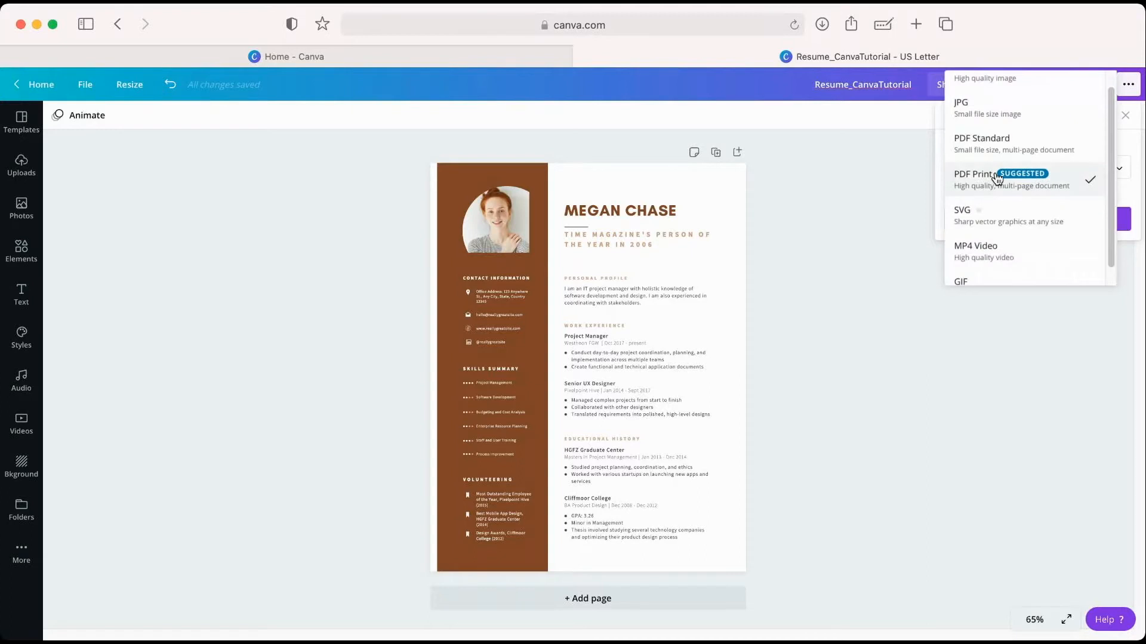
pyautogui.scroll(-1, 1002, 155)
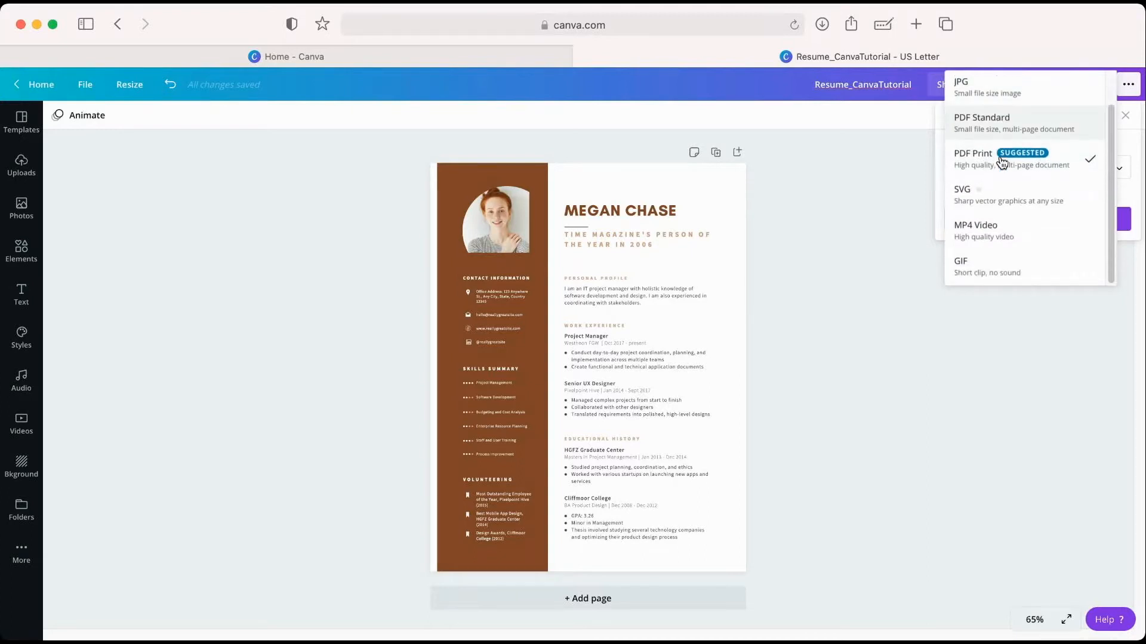
pyautogui.scroll(1, 1003, 188)
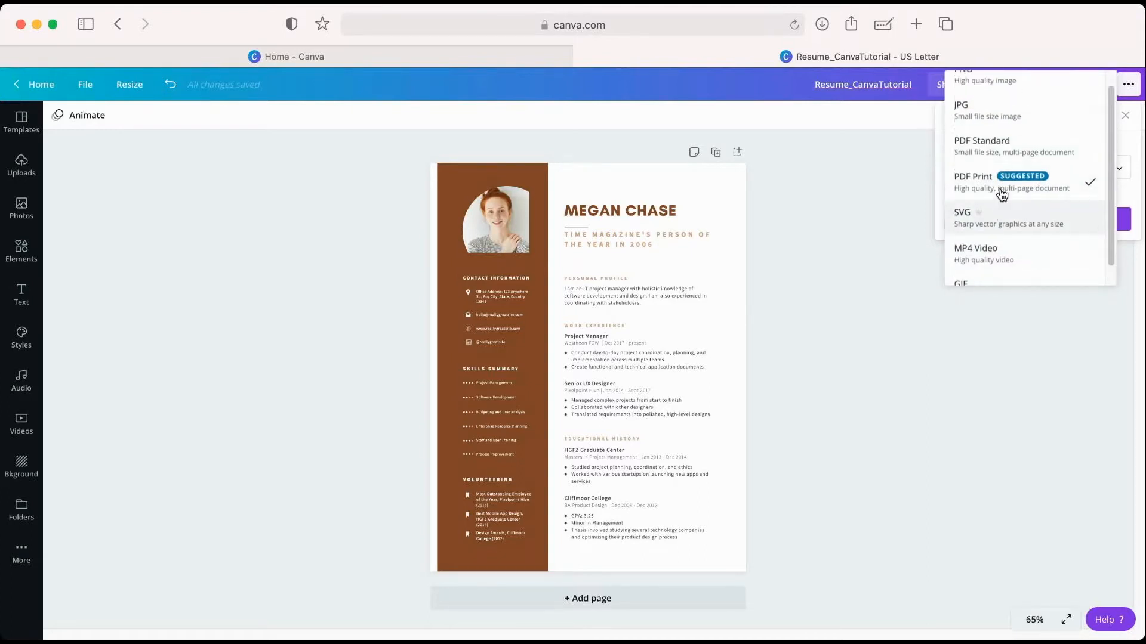
pyautogui.click(878, 292)
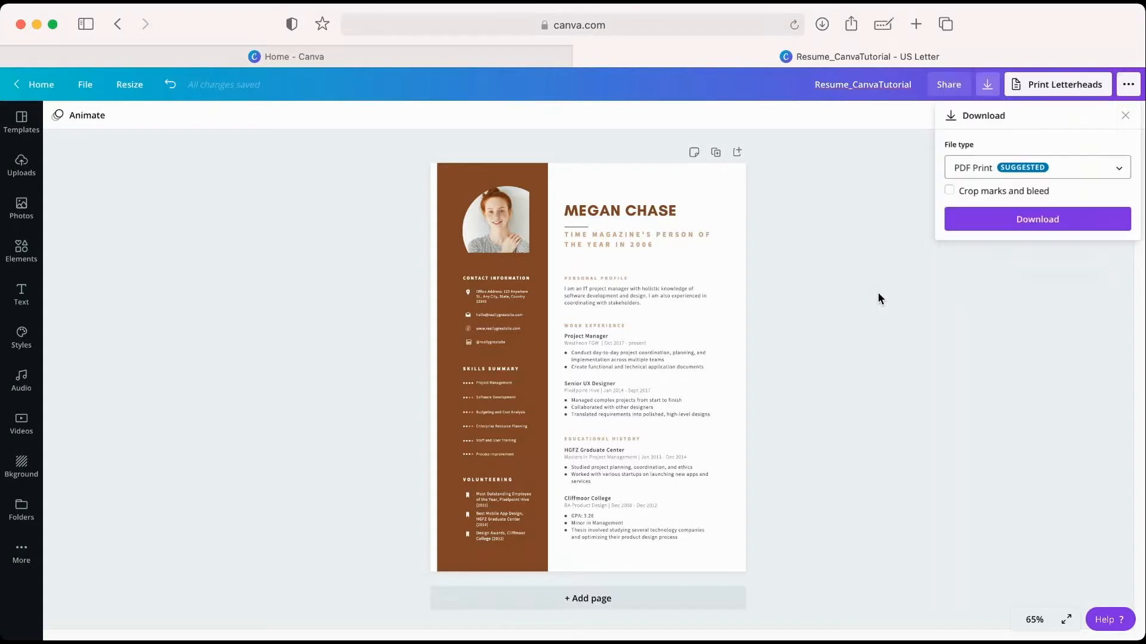
pyautogui.click(1128, 87)
pyautogui.scroll(-3, 1068, 235)
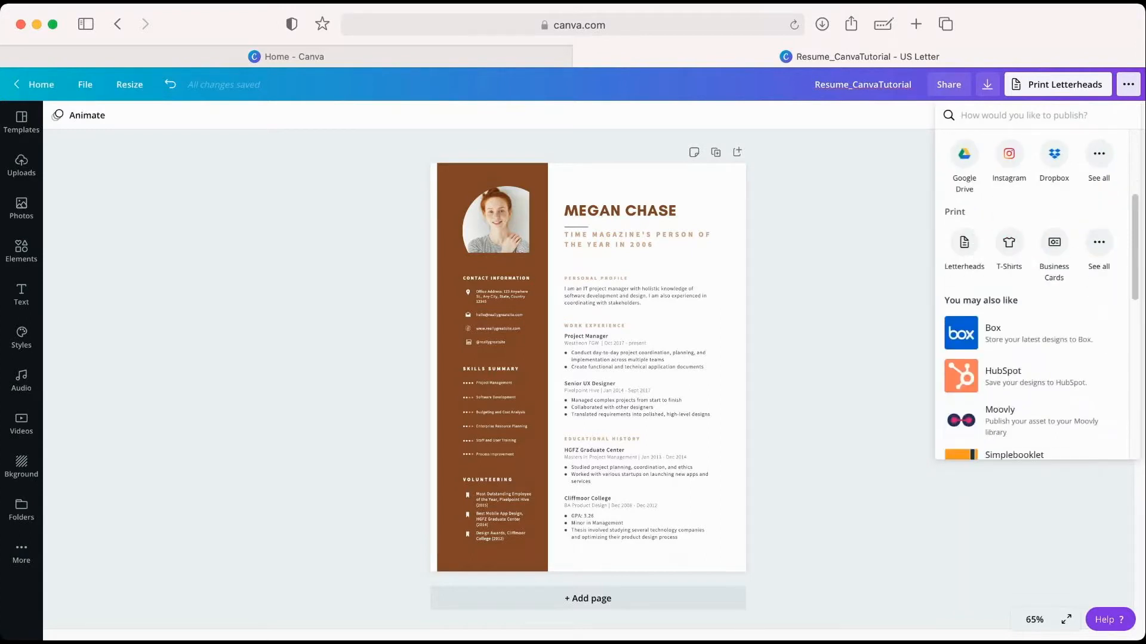
# Close the publishing menu and reopen the Download panel set to PDF Print
pyautogui.scroll(1, 1061, 306)
pyautogui.scroll(1, 1061, 305)
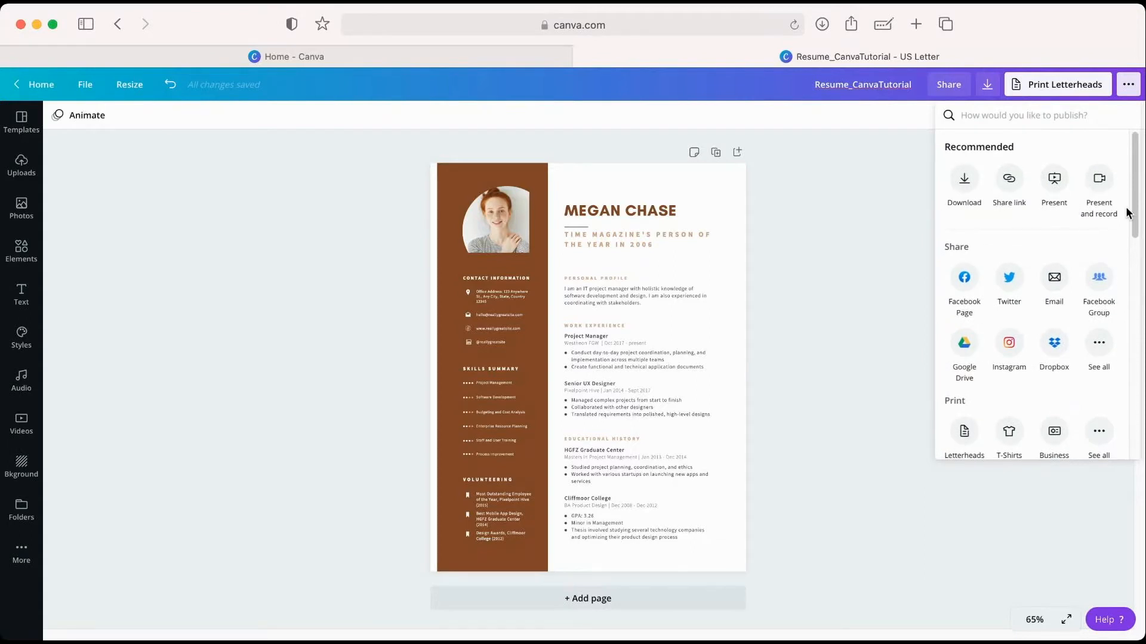
pyautogui.click(1131, 88)
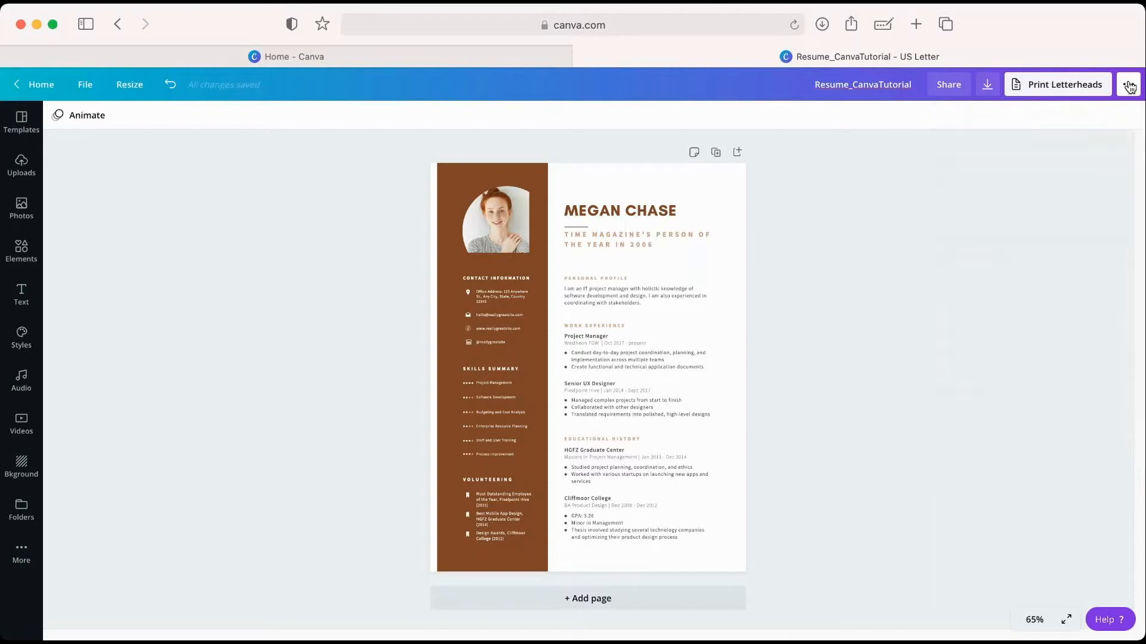
pyautogui.click(991, 93)
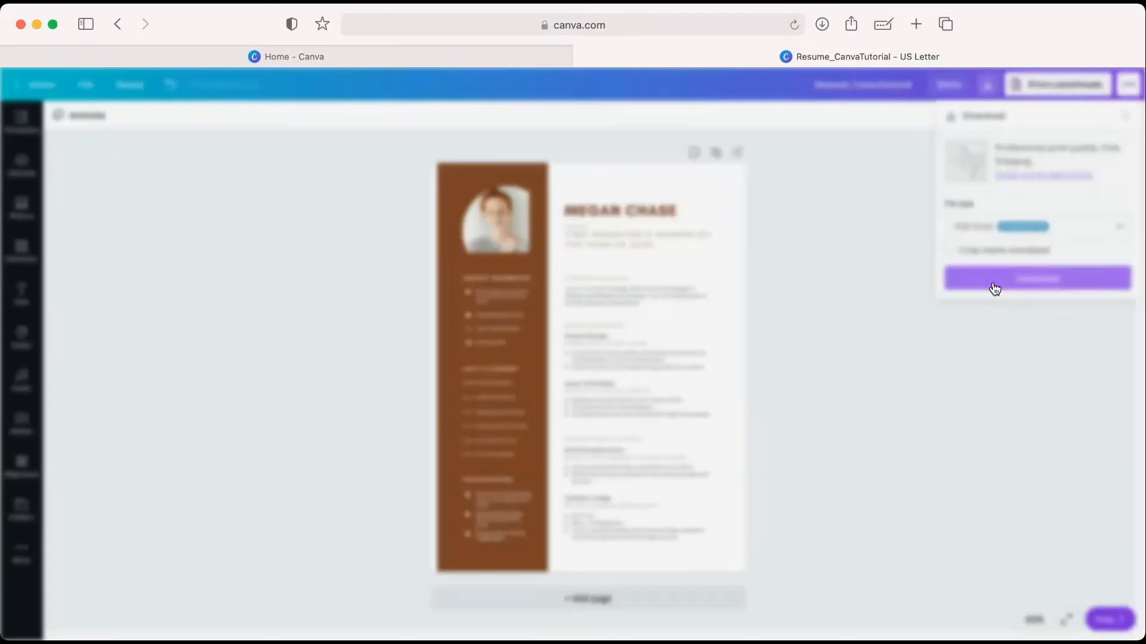
# Download the resume as a PDF Print file and close the Canva Print promo
pyautogui.click(995, 289)
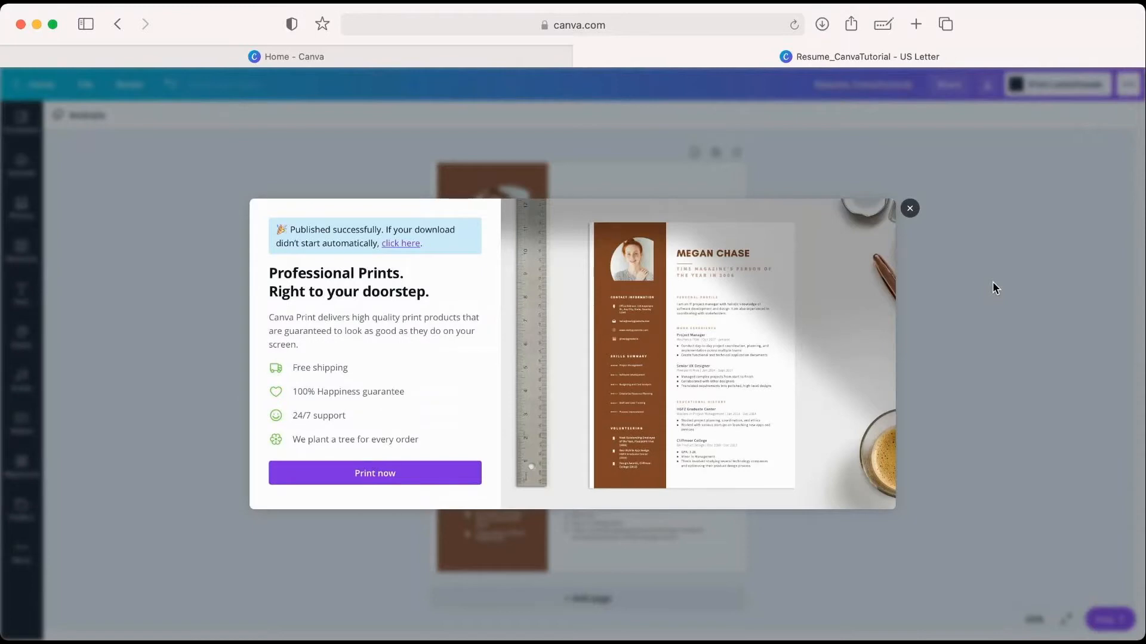
pyautogui.click(911, 209)
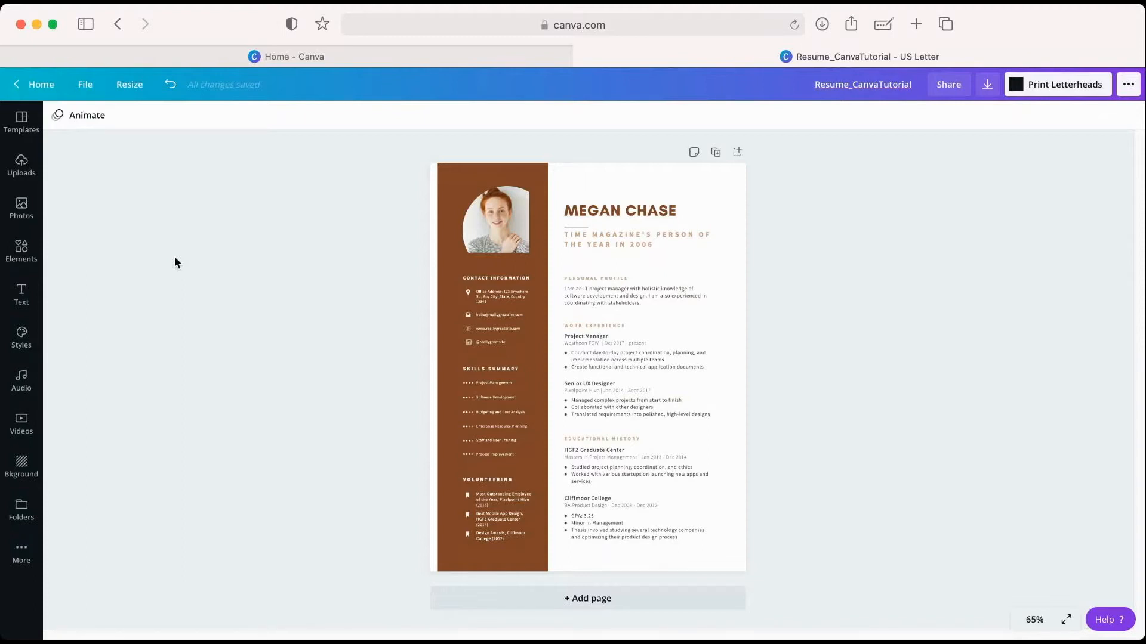
# Add a blank second page and search the templates for 'cover letter'
pyautogui.click(491, 601)
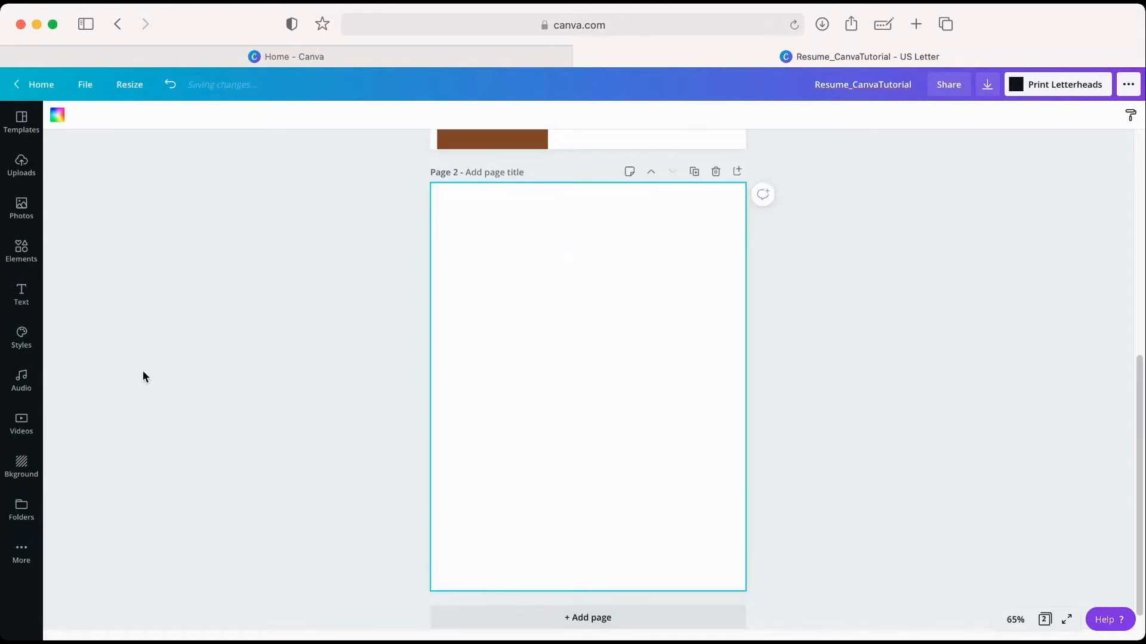
pyautogui.click(37, 129)
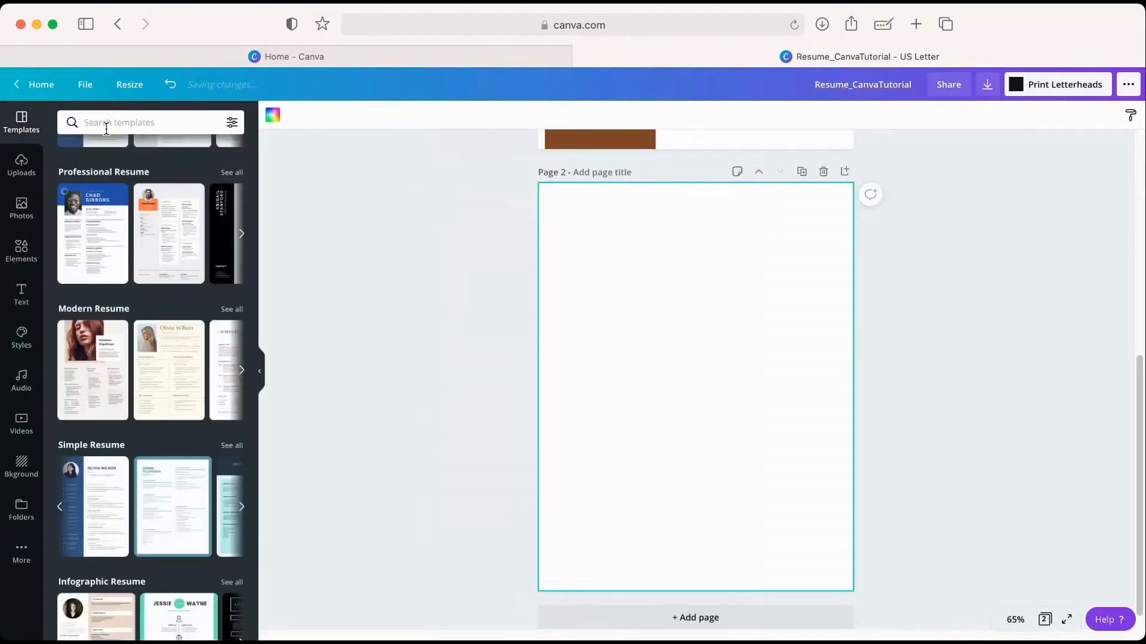
pyautogui.click(107, 125)
pyautogui.write('cover letter')
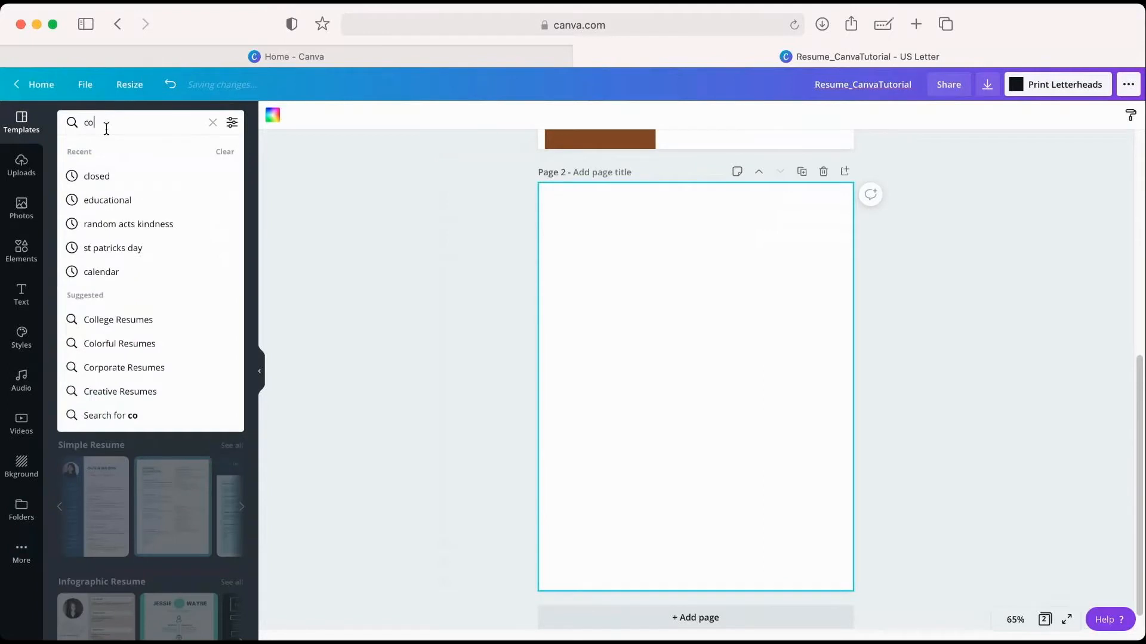
pyautogui.press('Return')
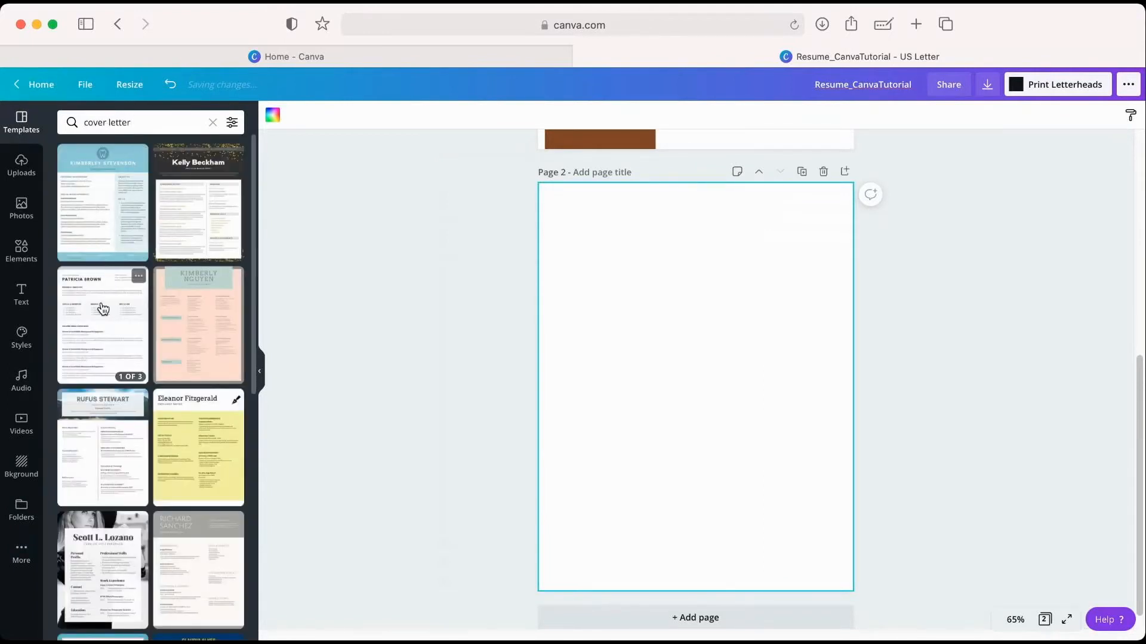
# Scroll through the cover letter template results
pyautogui.scroll(-2, 103, 307)
pyautogui.scroll(-10, 102, 308)
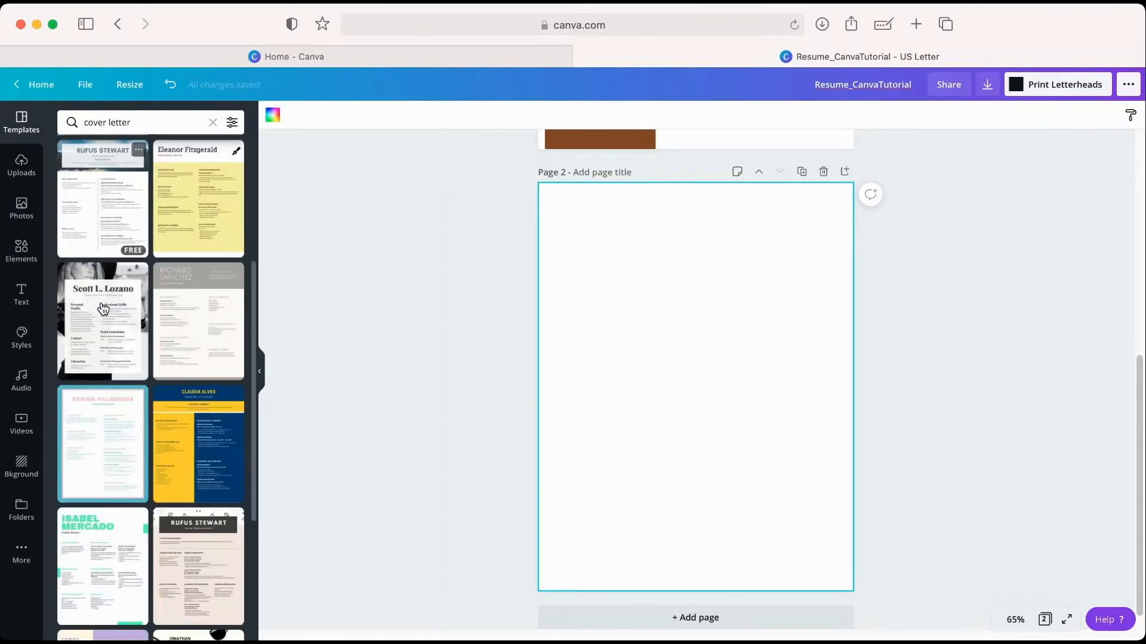
pyautogui.scroll(-11, 103, 308)
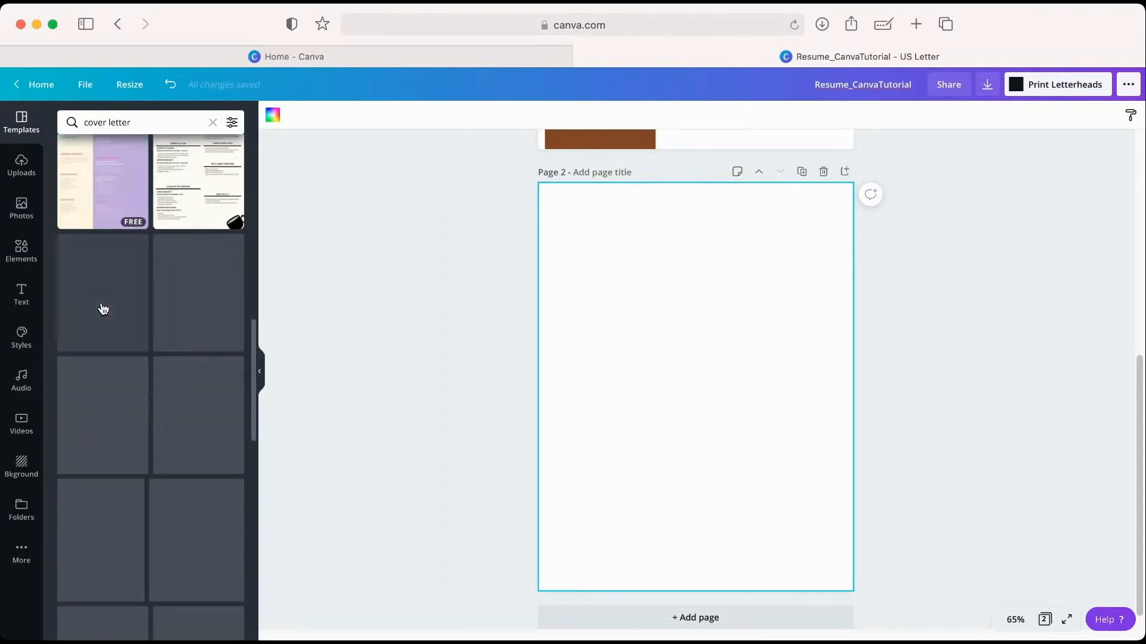
pyautogui.scroll(-6, 102, 303)
pyautogui.scroll(20, 101, 303)
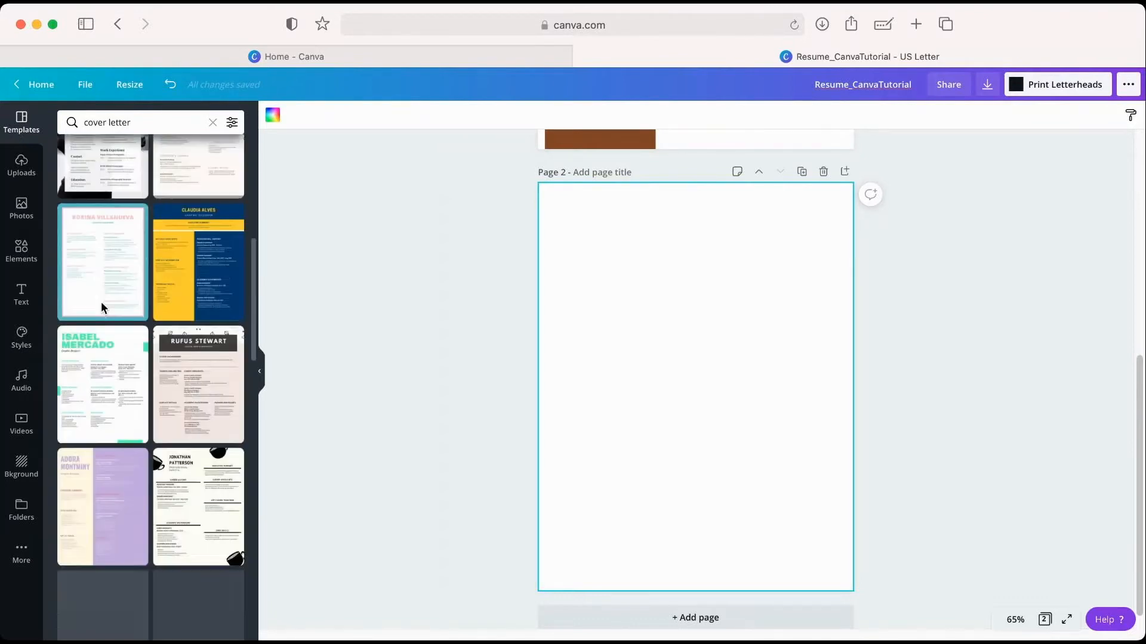
pyautogui.scroll(5, 102, 307)
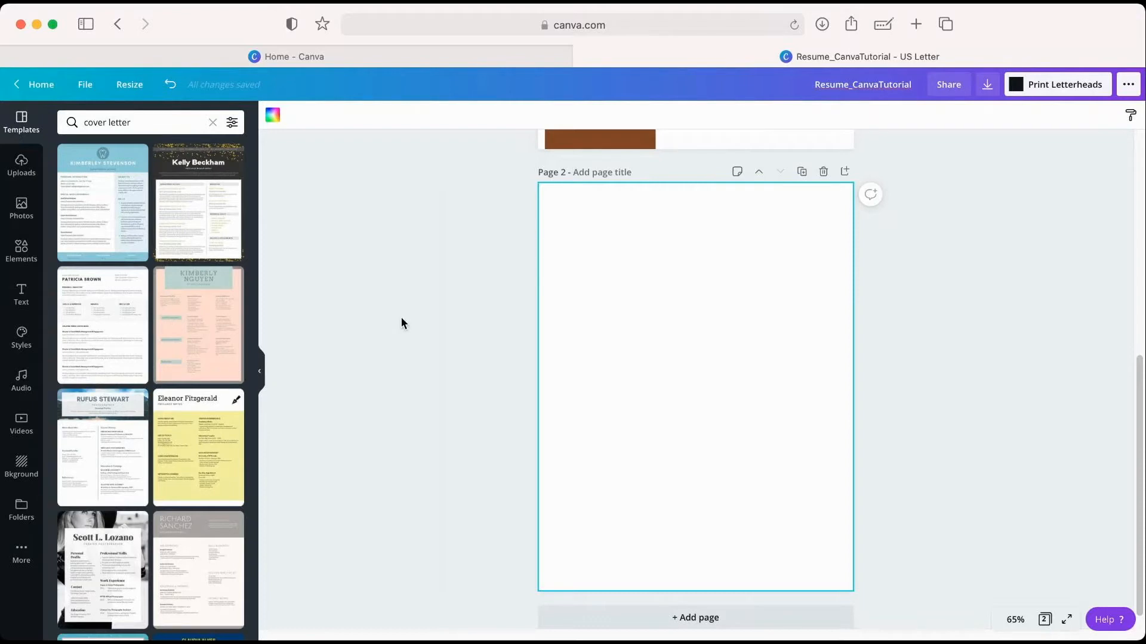
pyautogui.scroll(5, 401, 323)
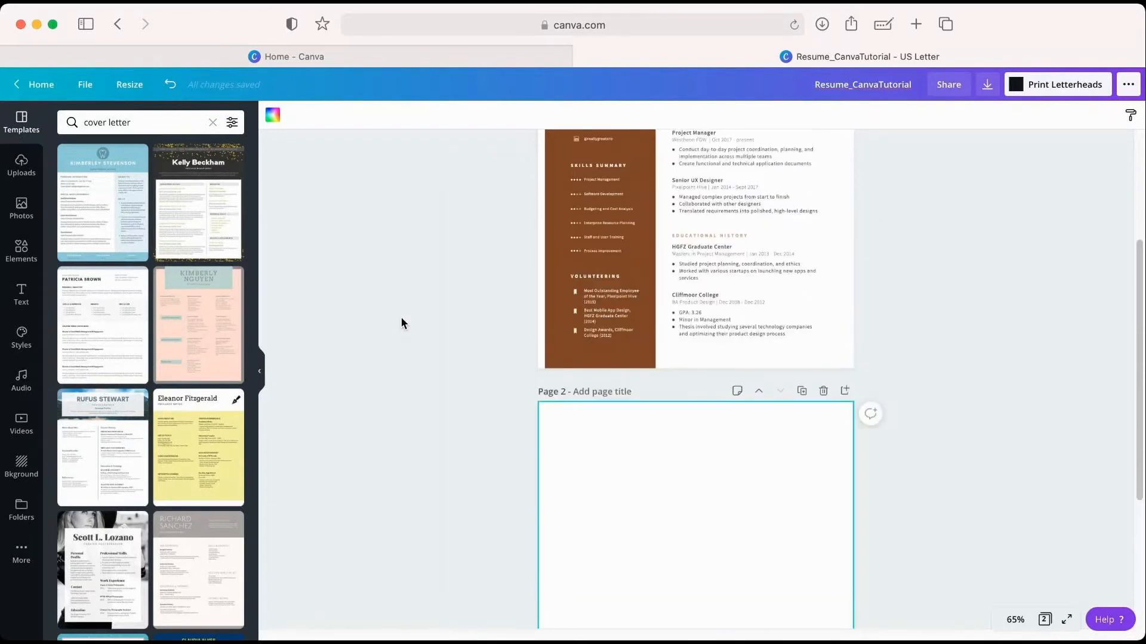
pyautogui.click(890, 287)
pyautogui.scroll(2, 890, 287)
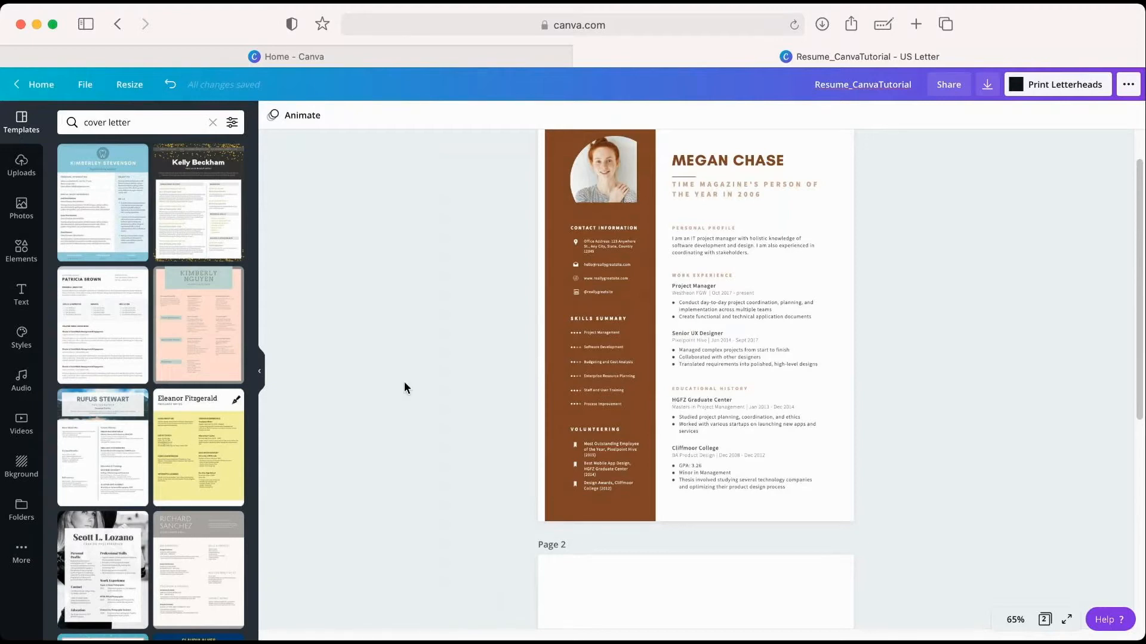
pyautogui.scroll(-1, 404, 383)
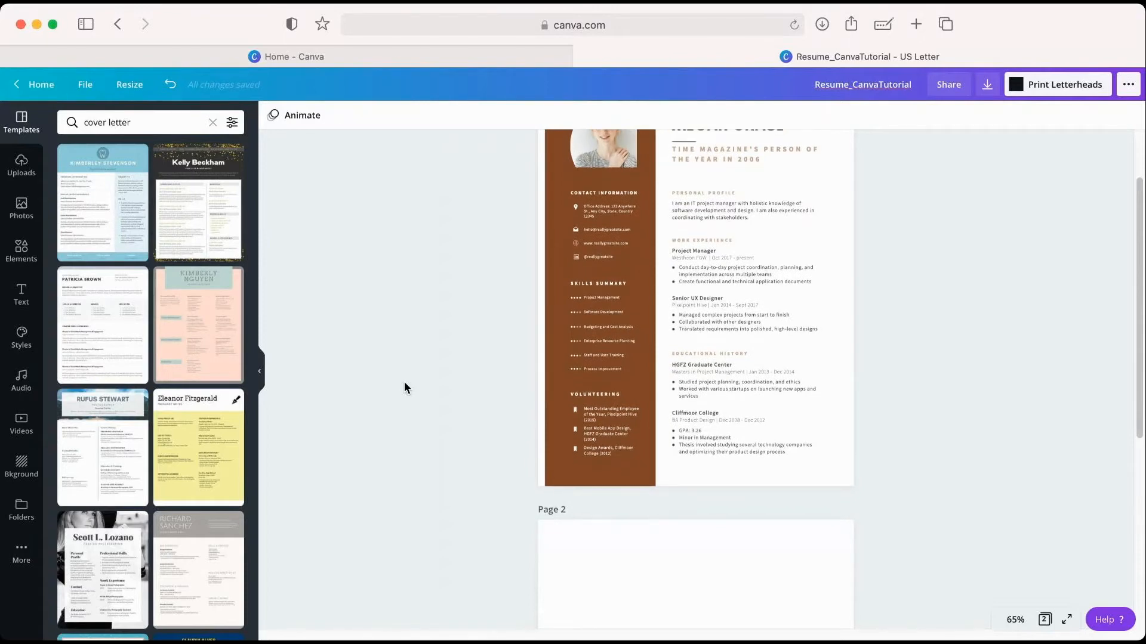
pyautogui.scroll(-5, 404, 382)
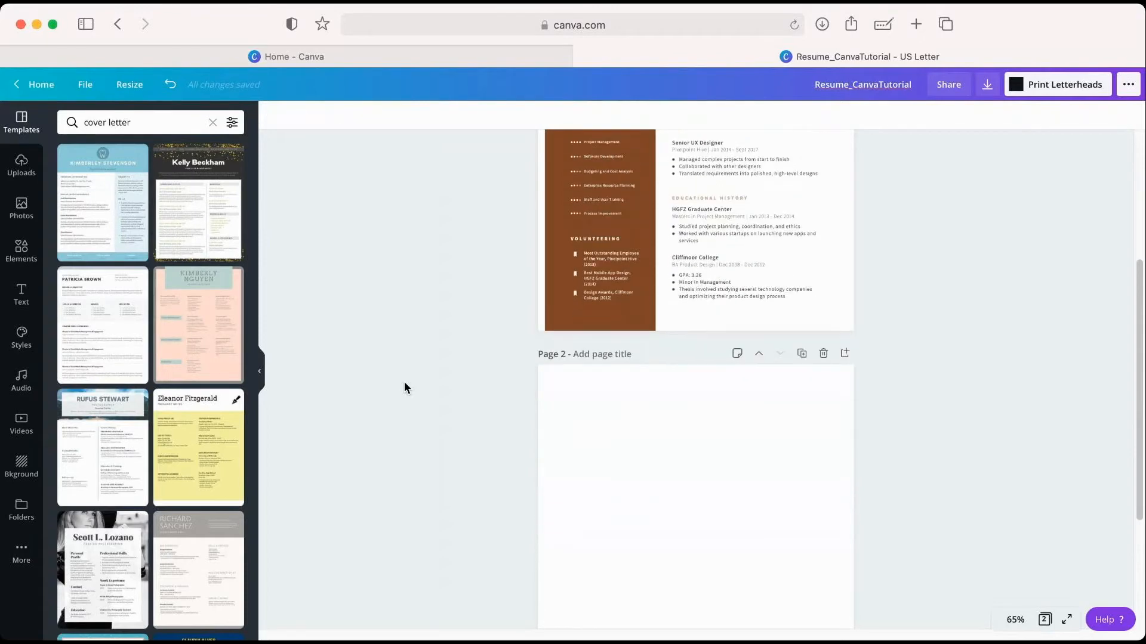
pyautogui.scroll(-2, 404, 382)
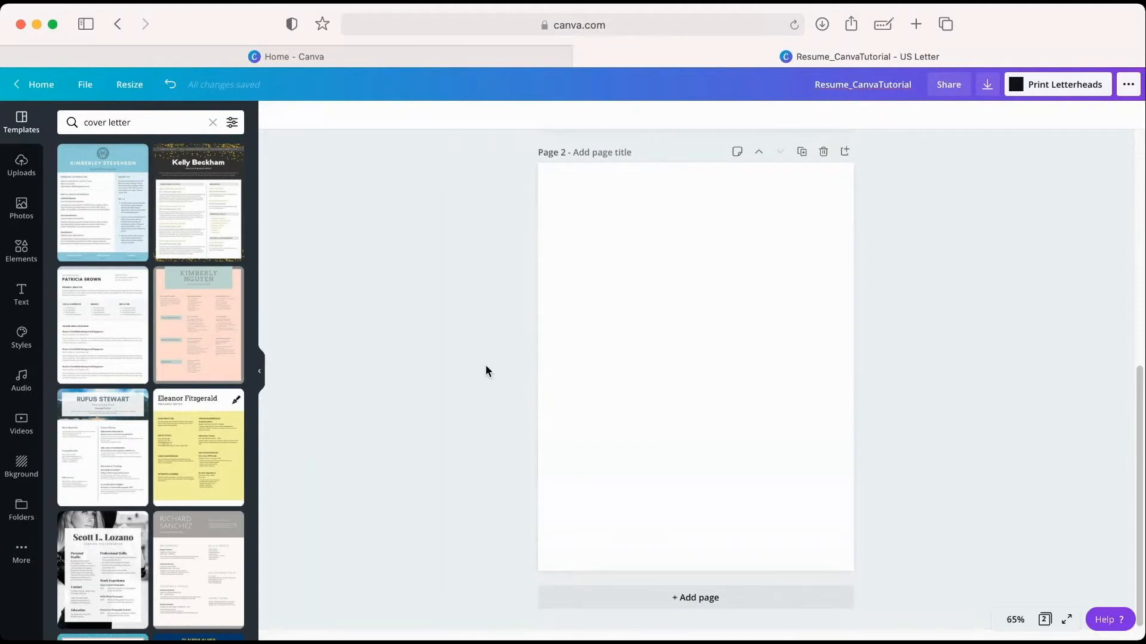
pyautogui.click(802, 362)
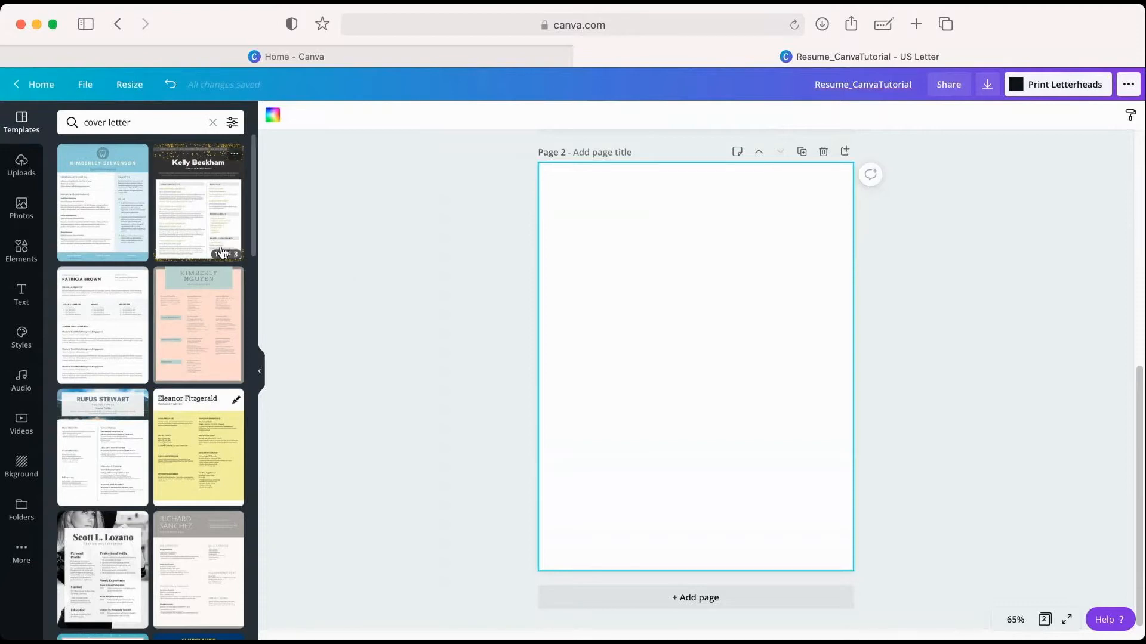
# Apply the resume template's cover-letter page to page 2 and hide the templates panel
pyautogui.scroll(-2, 222, 251)
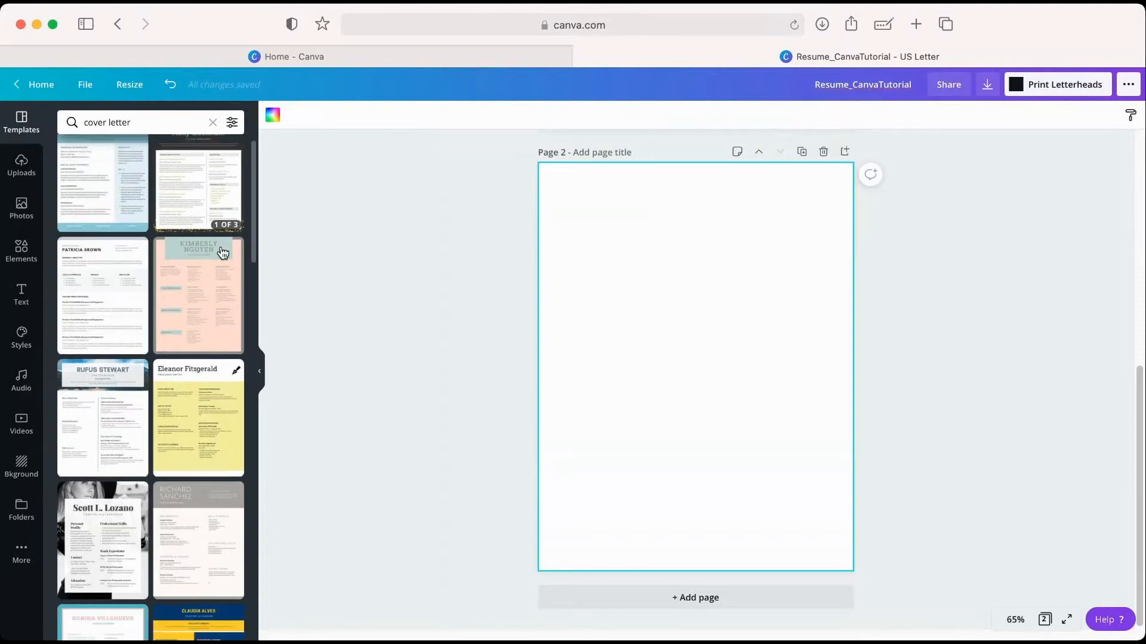
pyautogui.click(114, 255)
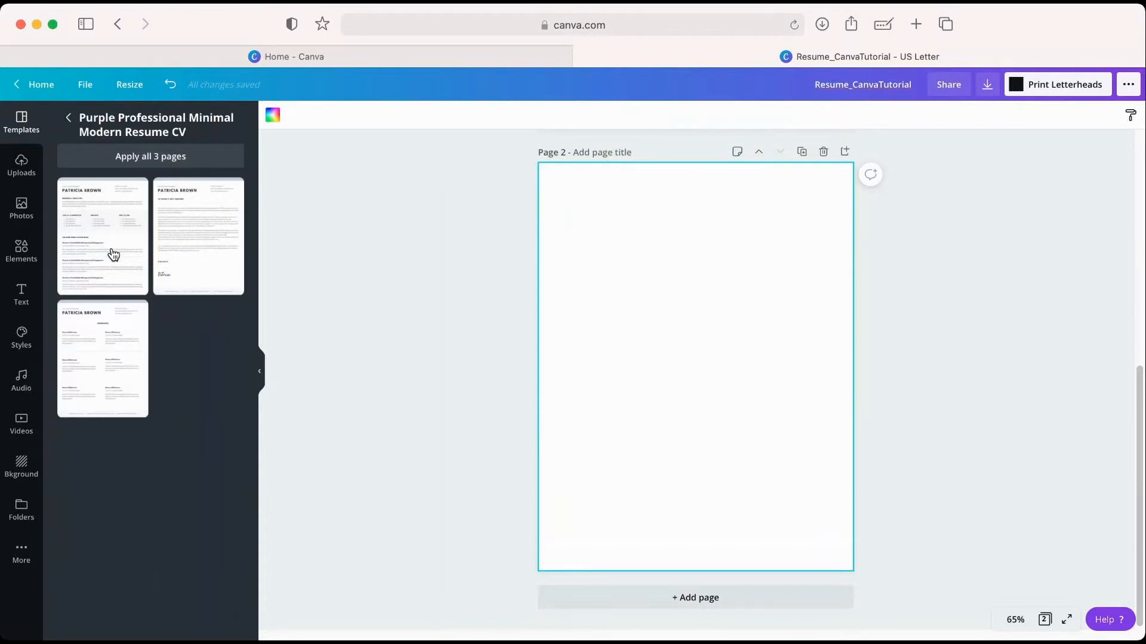
pyautogui.click(217, 271)
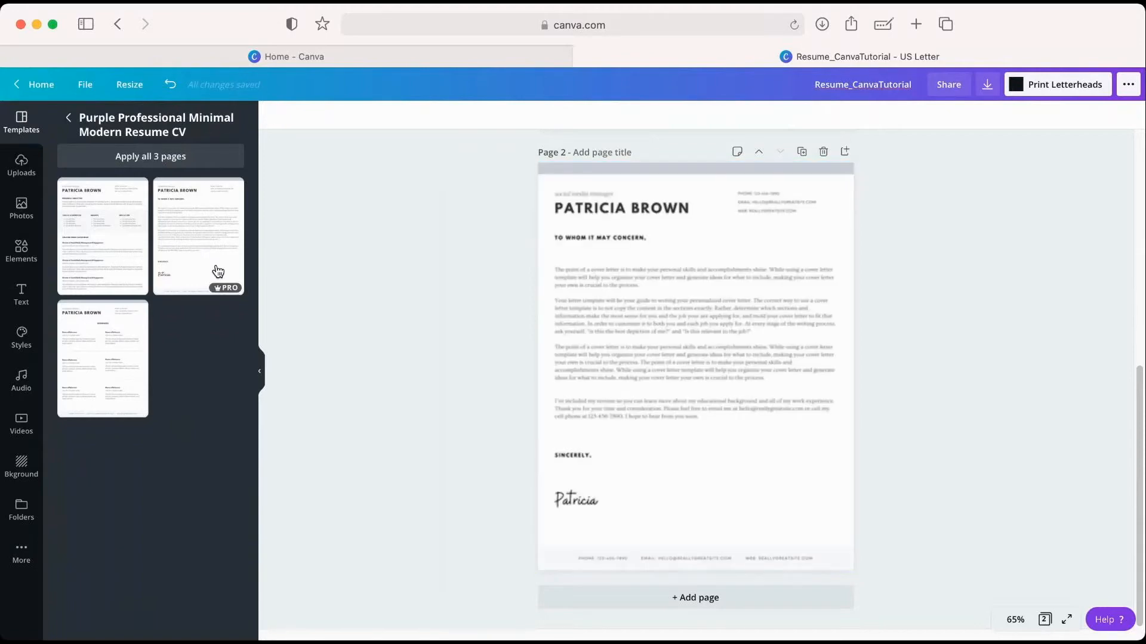
pyautogui.click(259, 371)
pyautogui.scroll(7, 262, 375)
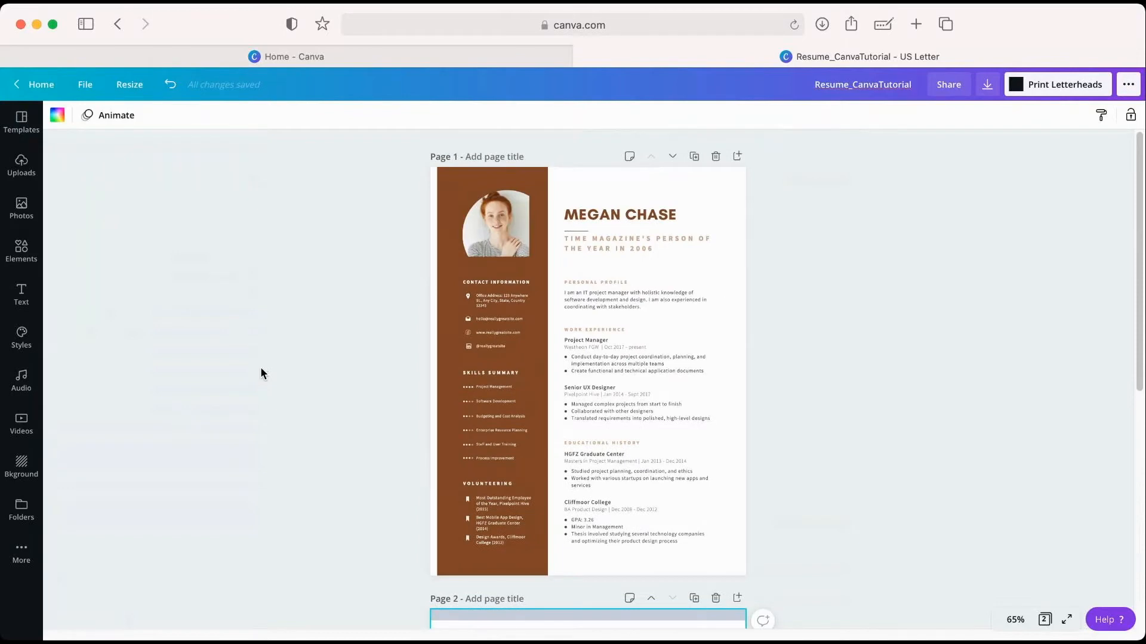
pyautogui.scroll(-4, 262, 374)
pyautogui.scroll(-3, 260, 373)
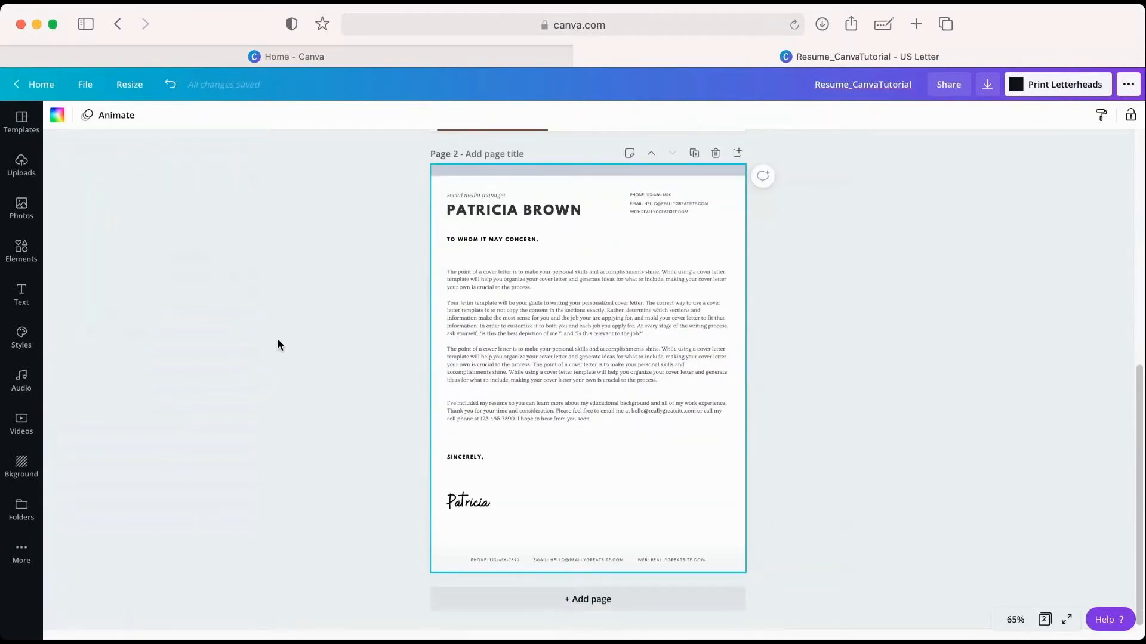
pyautogui.scroll(3, 321, 295)
pyautogui.scroll(-3, 322, 294)
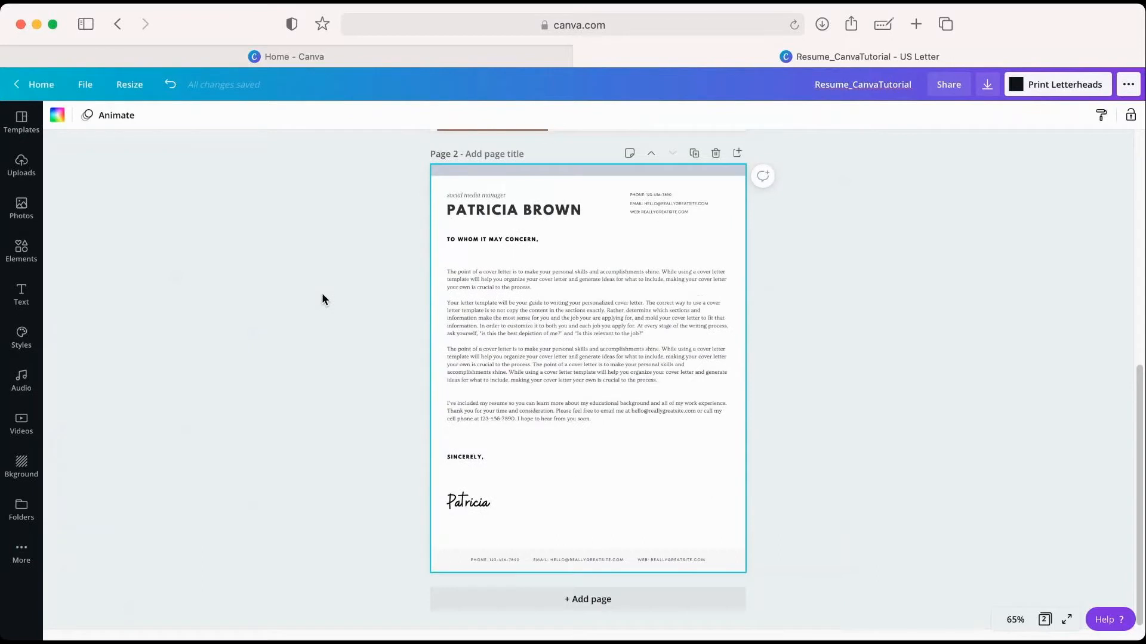
# Color the cover letter's top header bar brown, #7e4424
pyautogui.click(523, 170)
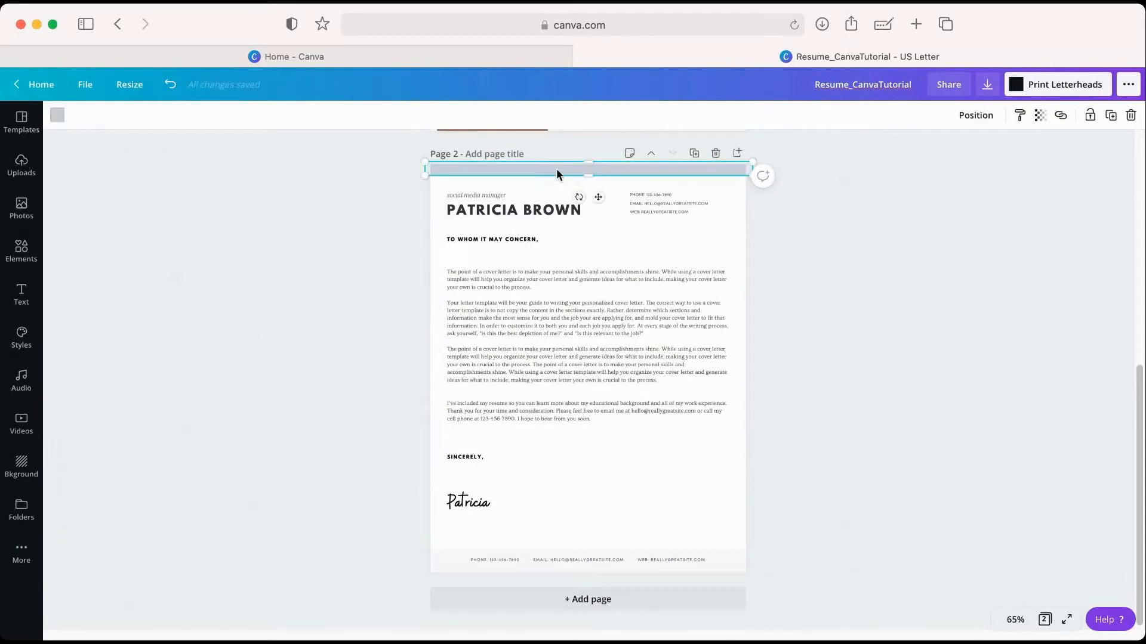
pyautogui.click(58, 116)
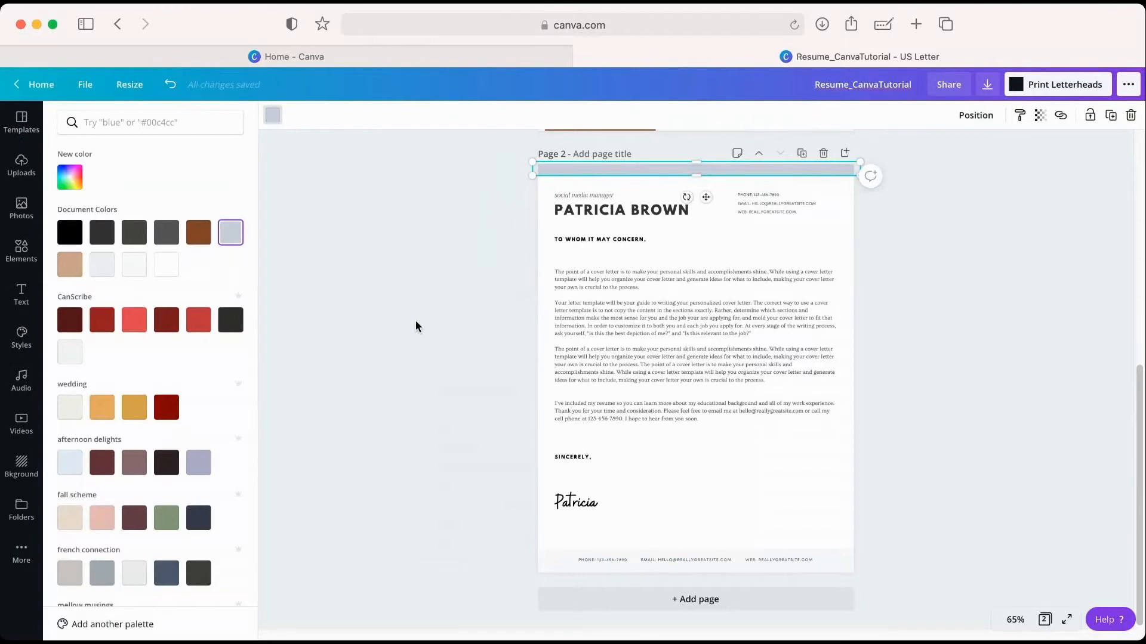
pyautogui.scroll(6, 416, 321)
pyautogui.scroll(2, 418, 317)
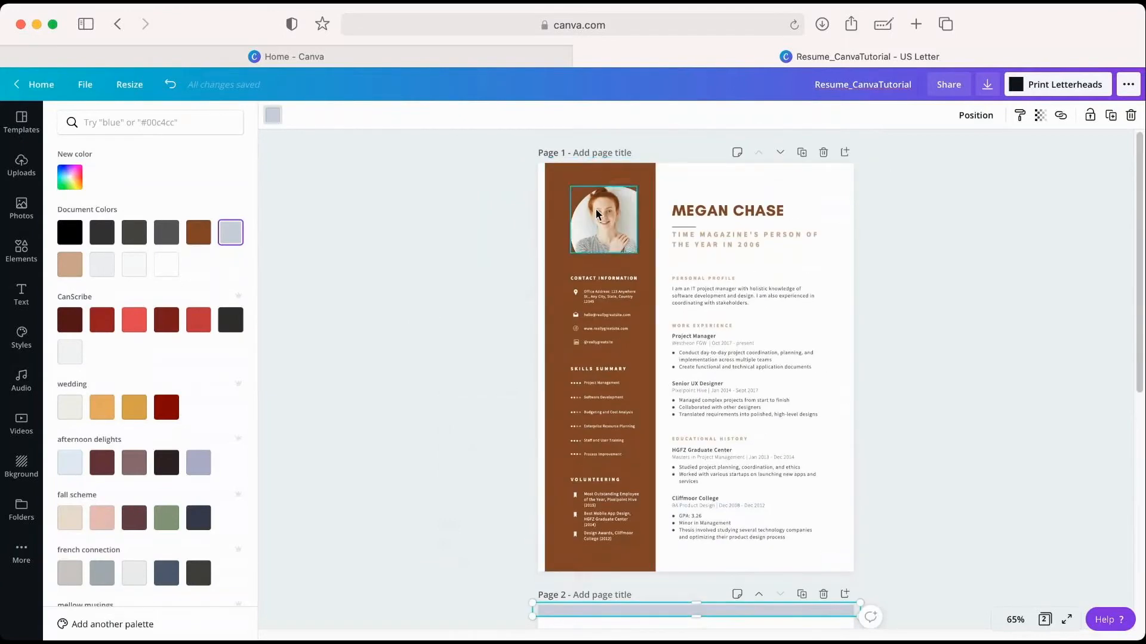
pyautogui.scroll(-10, 431, 446)
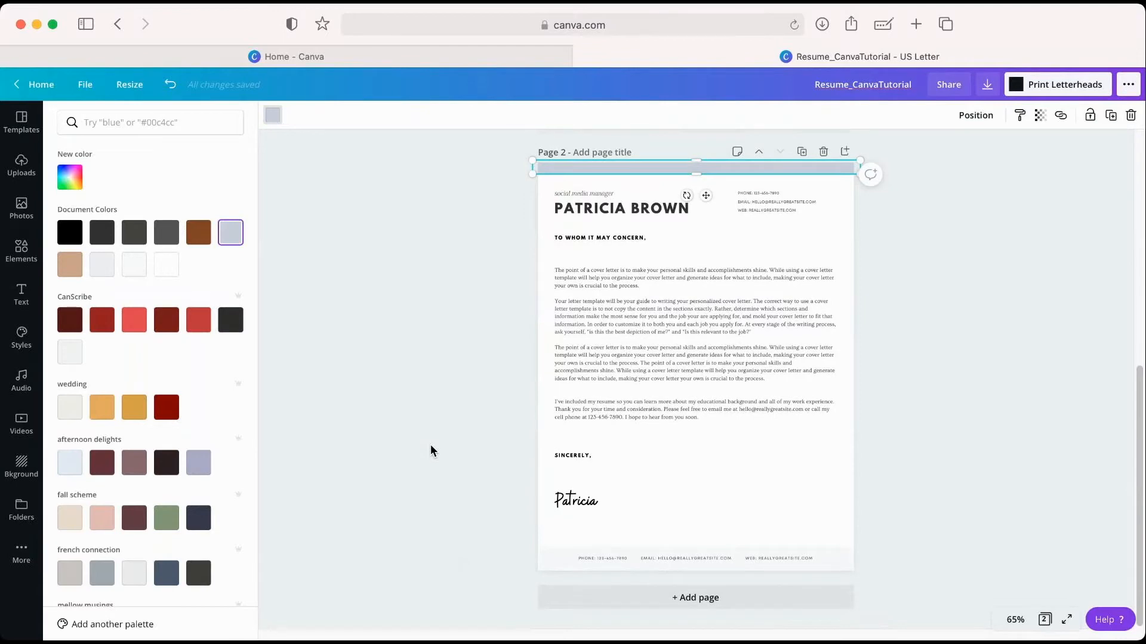
pyautogui.click(204, 242)
pyautogui.scroll(2, 371, 217)
pyautogui.scroll(-1, 372, 223)
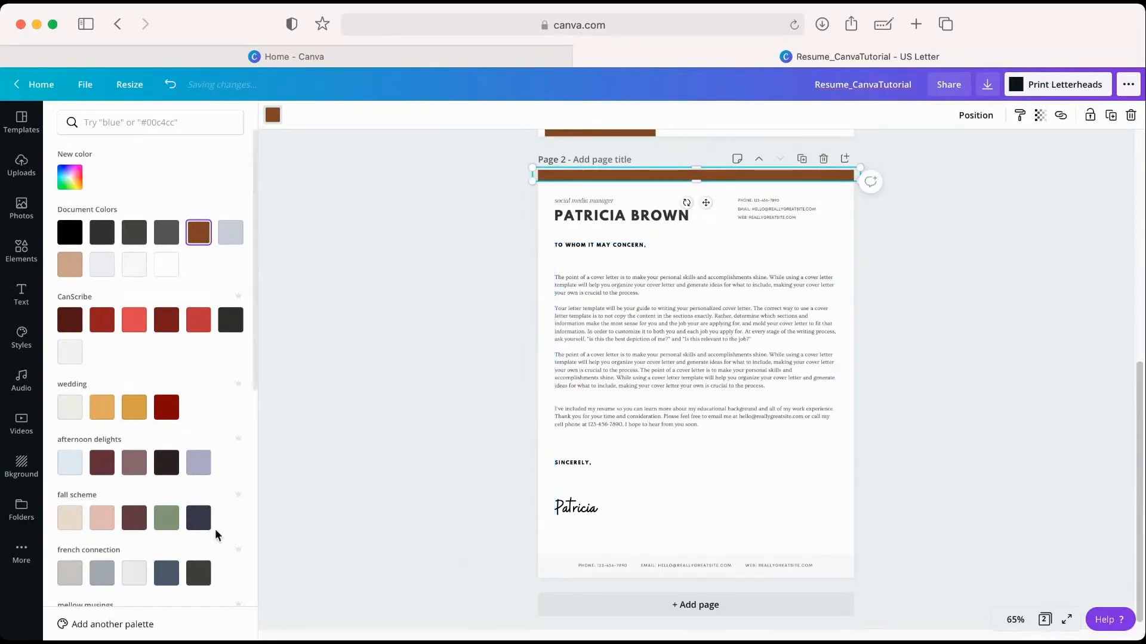
# Try beige and tan on the footer strip, then restore it to light grey
pyautogui.click(552, 562)
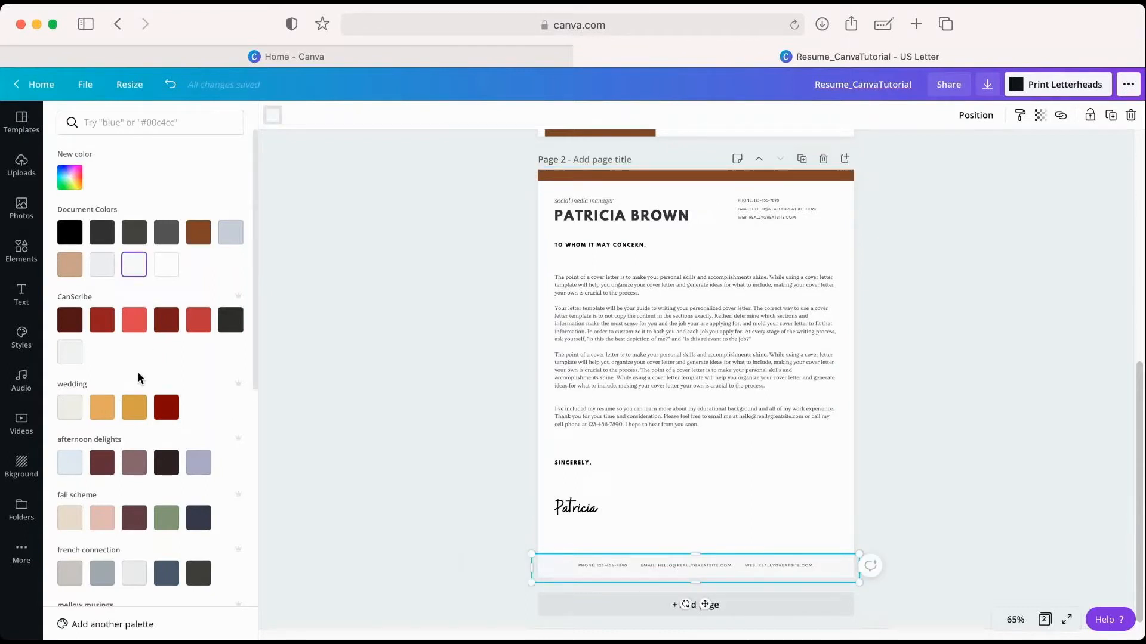
pyautogui.scroll(-6, 138, 371)
pyautogui.scroll(-3, 138, 372)
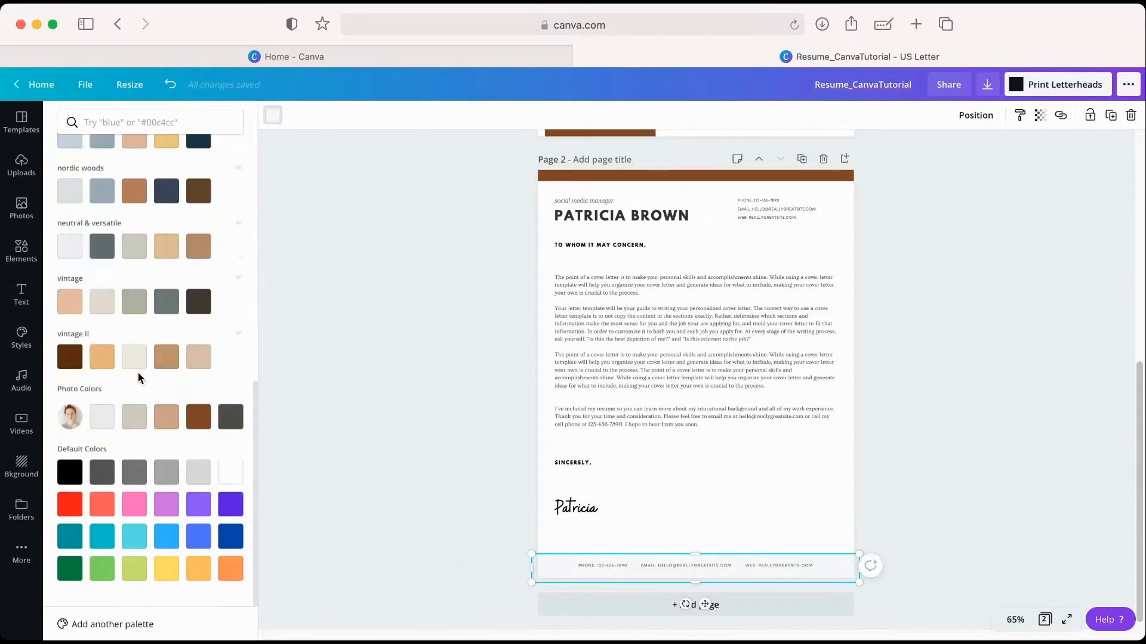
pyautogui.click(139, 425)
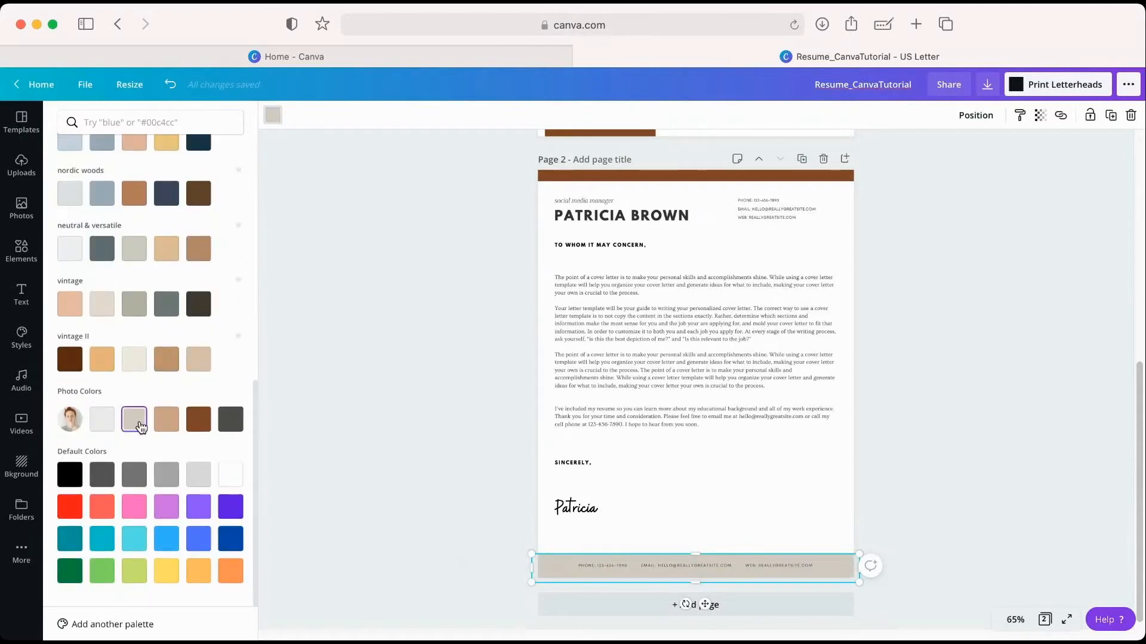
pyautogui.click(168, 421)
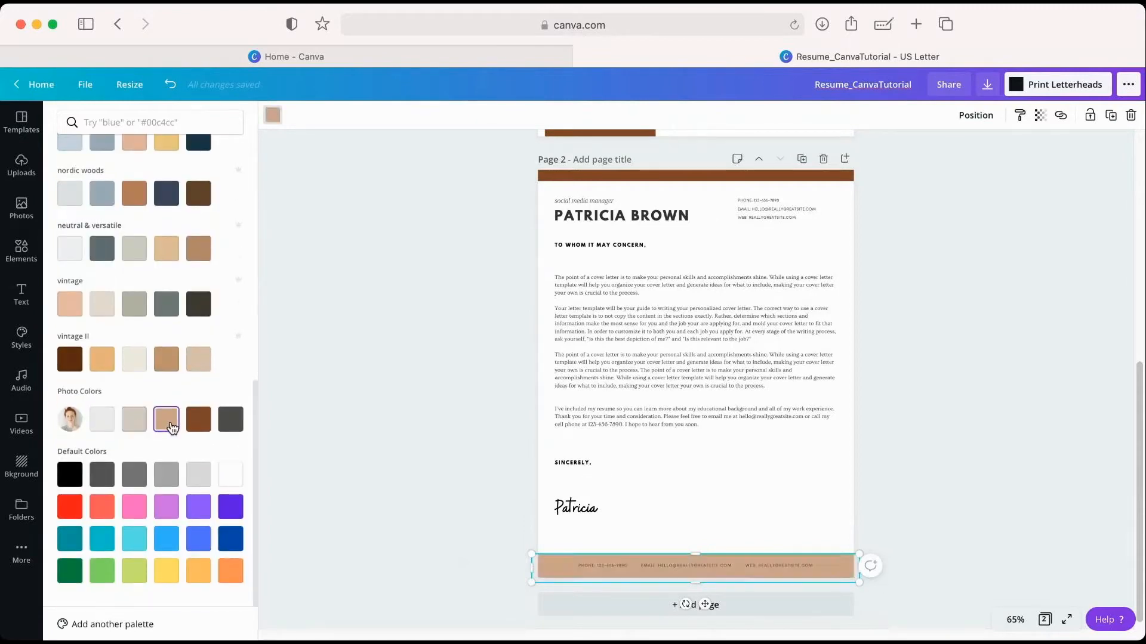
pyautogui.scroll(2, 389, 408)
pyautogui.scroll(6, 389, 408)
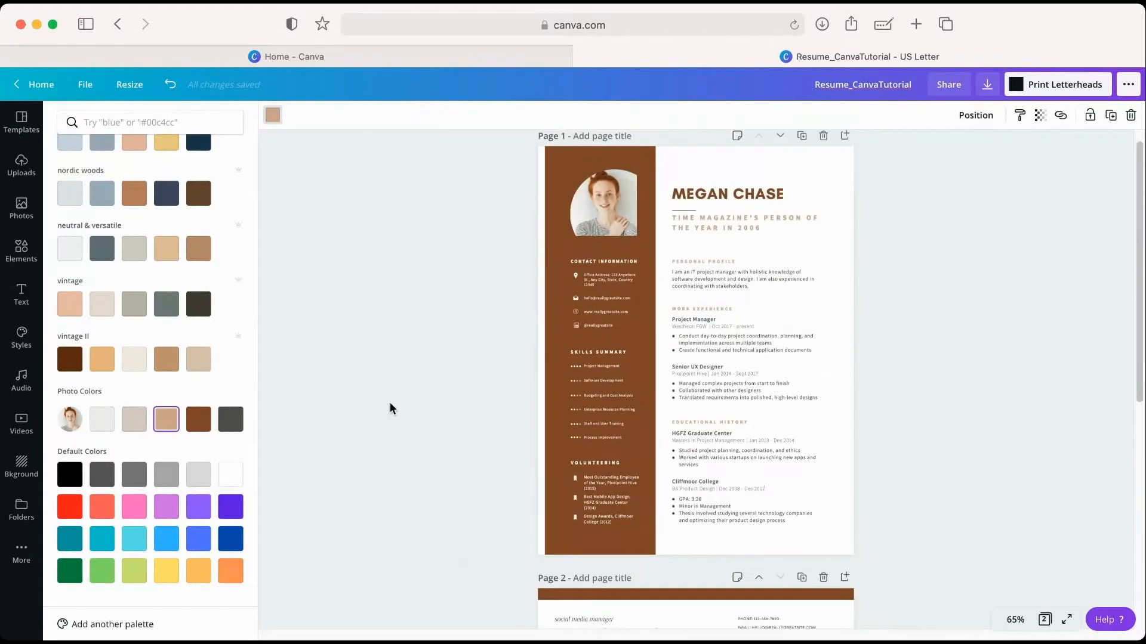
pyautogui.scroll(-5, 389, 408)
pyautogui.scroll(-2, 389, 408)
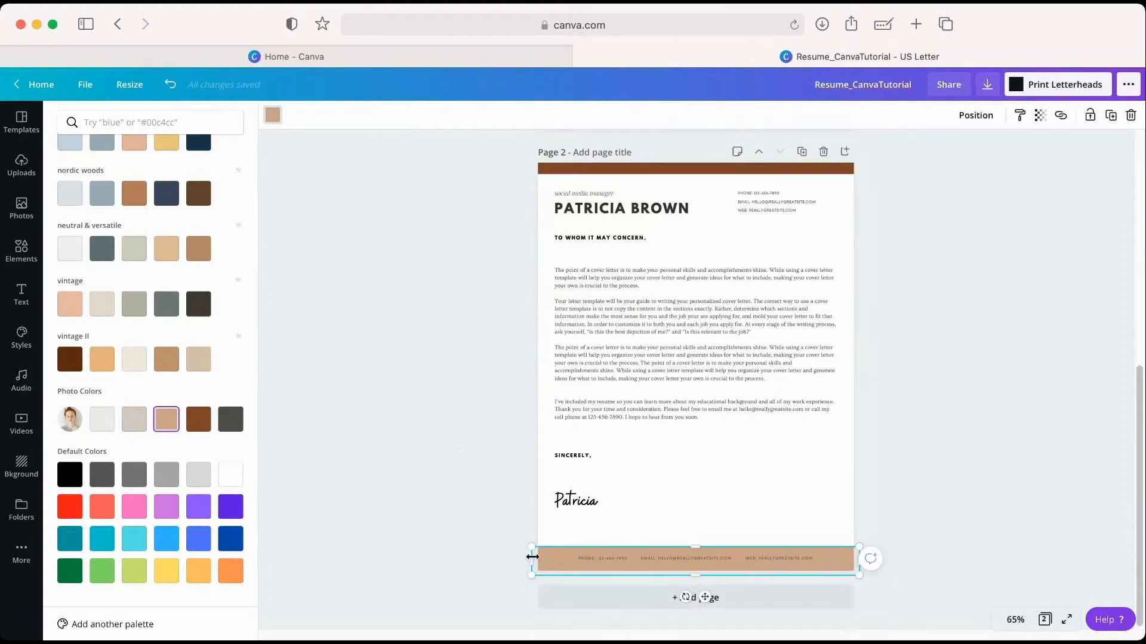
pyautogui.click(109, 425)
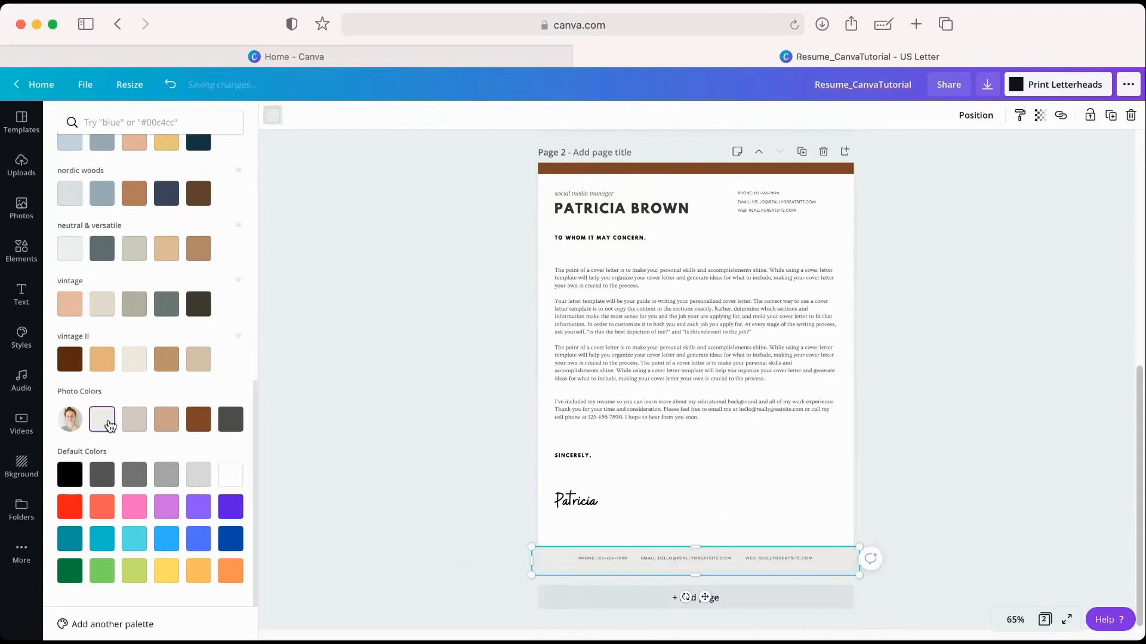
pyautogui.click(479, 460)
pyautogui.click(247, 443)
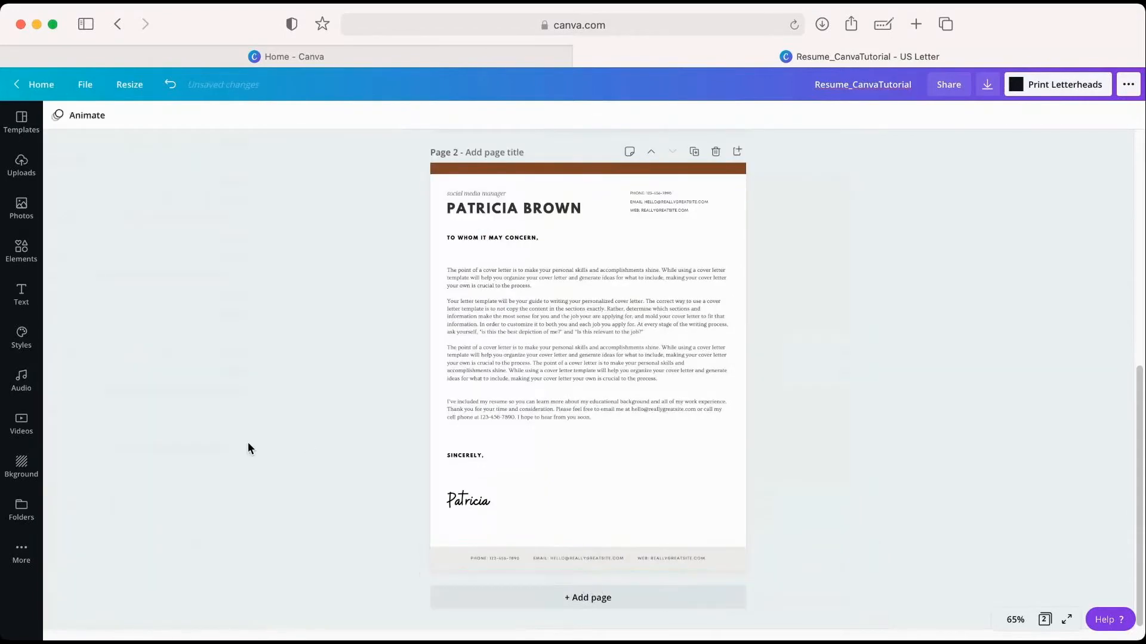
pyautogui.click(1015, 622)
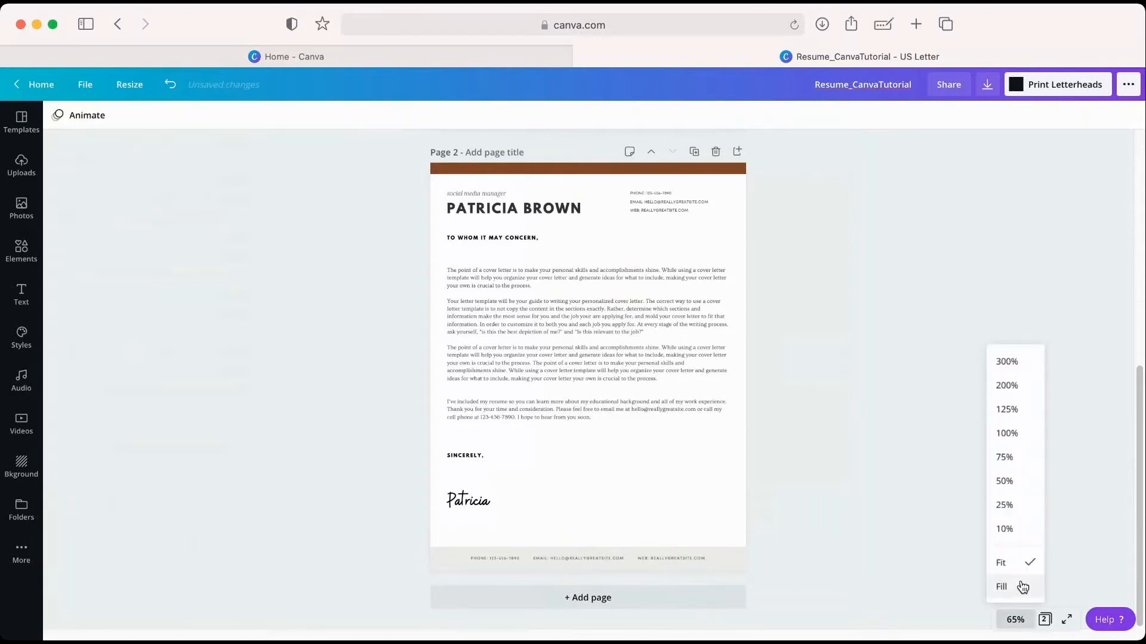
# Zoom to Fill and scroll up to the top of the cover letter page
pyautogui.click(1022, 587)
pyautogui.scroll(5, 856, 388)
pyautogui.scroll(3, 857, 392)
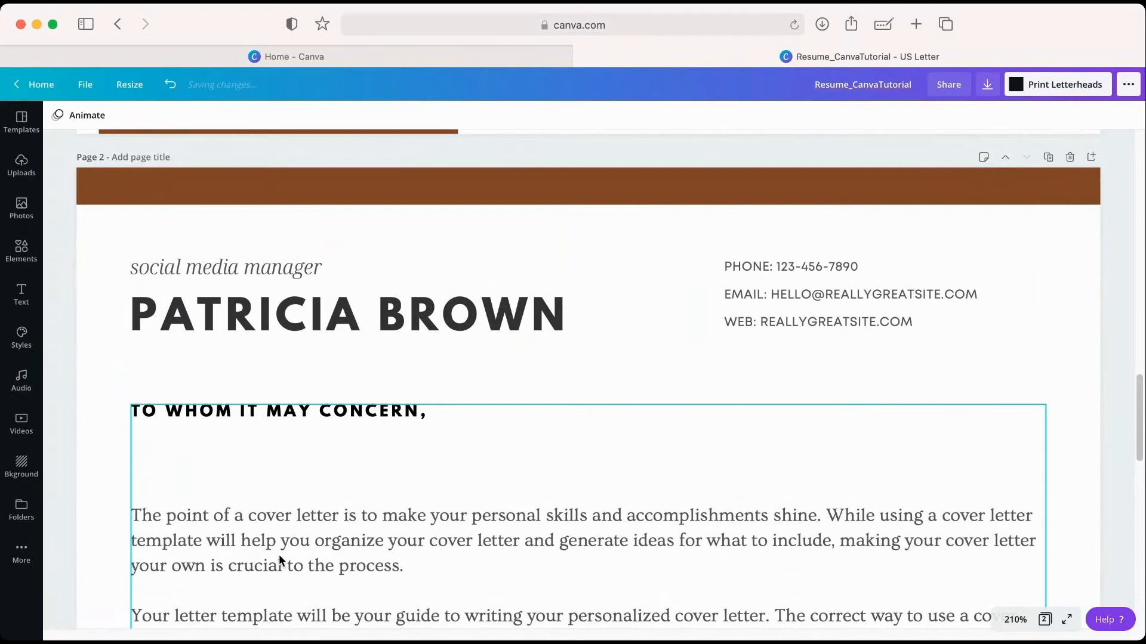
pyautogui.scroll(-4, 295, 558)
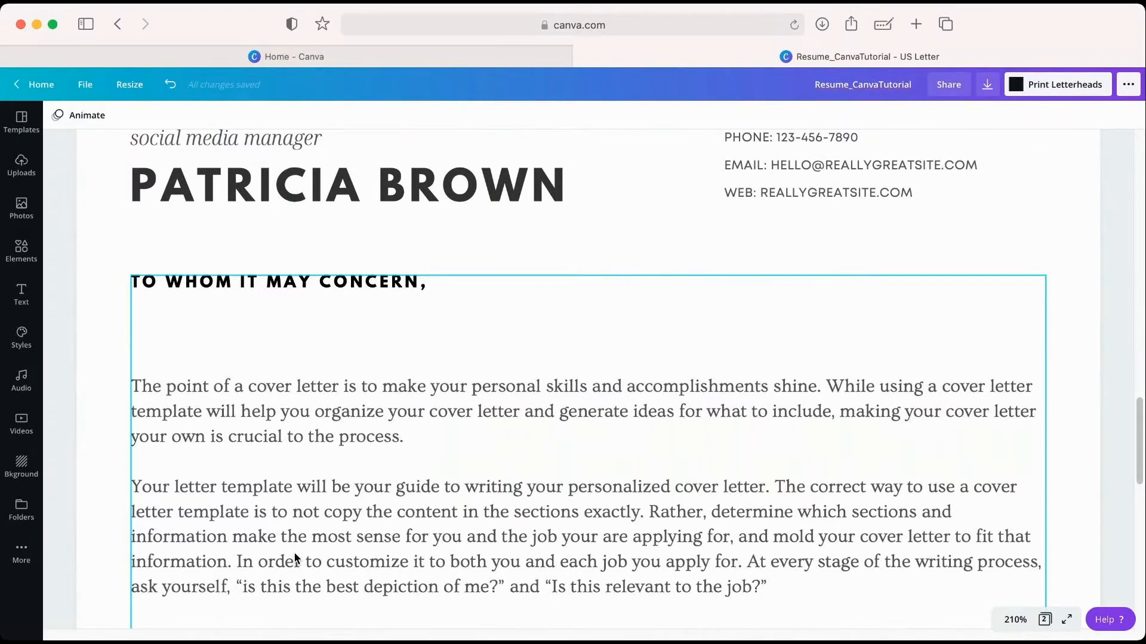
pyautogui.scroll(4, 295, 558)
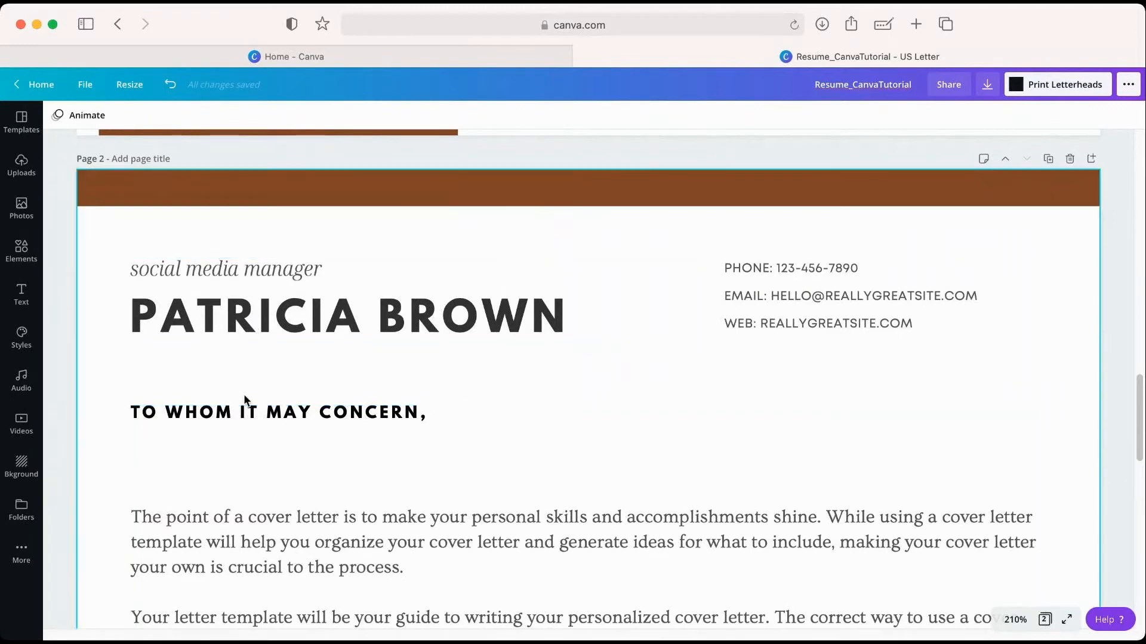
pyautogui.scroll(1, 248, 417)
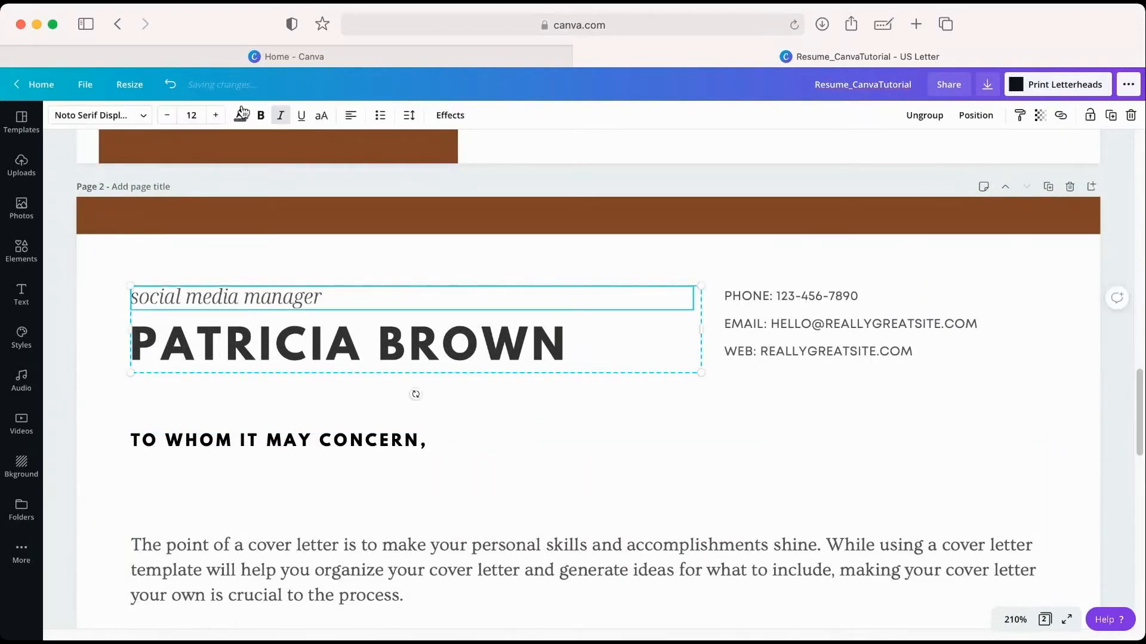
# Turn the job title line and the large name heading brown
pyautogui.click(240, 117)
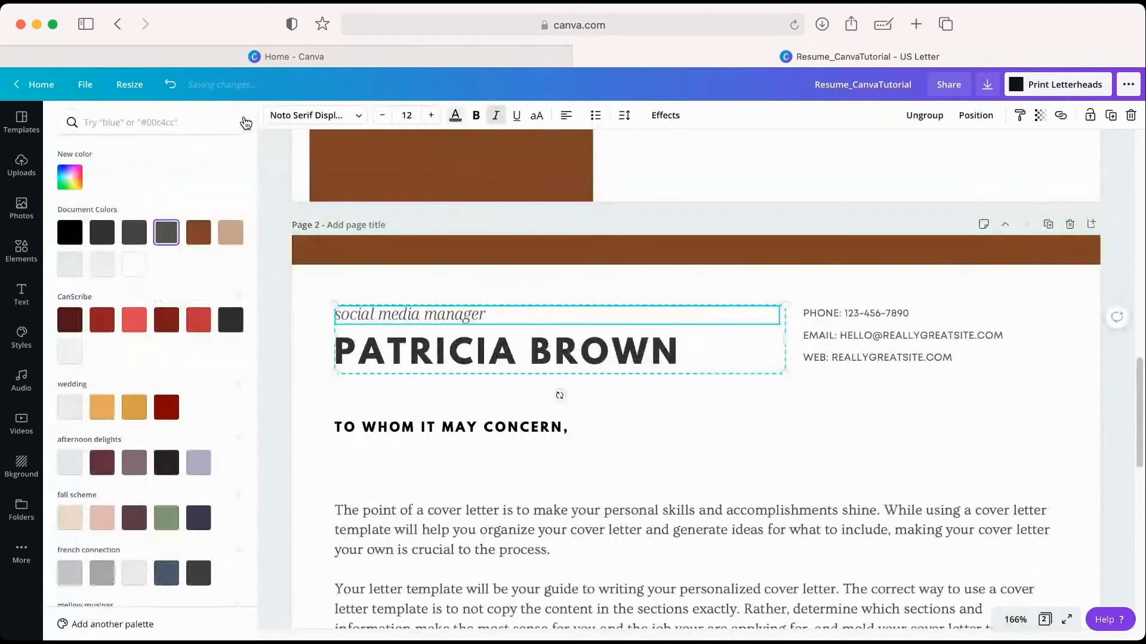
pyautogui.scroll(3, 261, 261)
pyautogui.scroll(12, 261, 262)
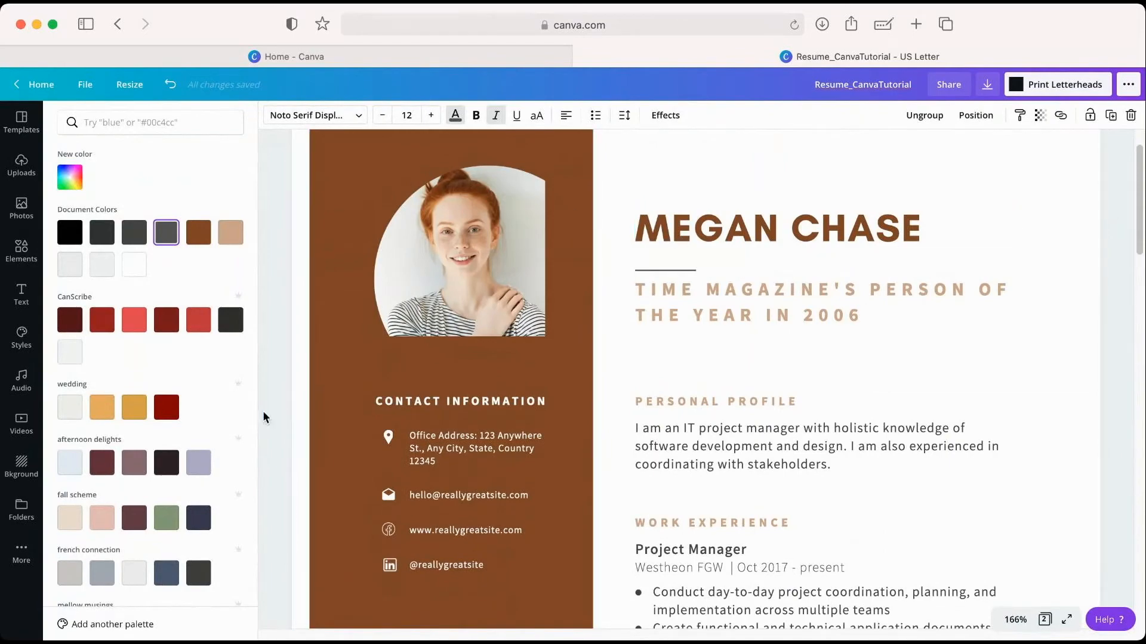
pyautogui.scroll(-20, 278, 410)
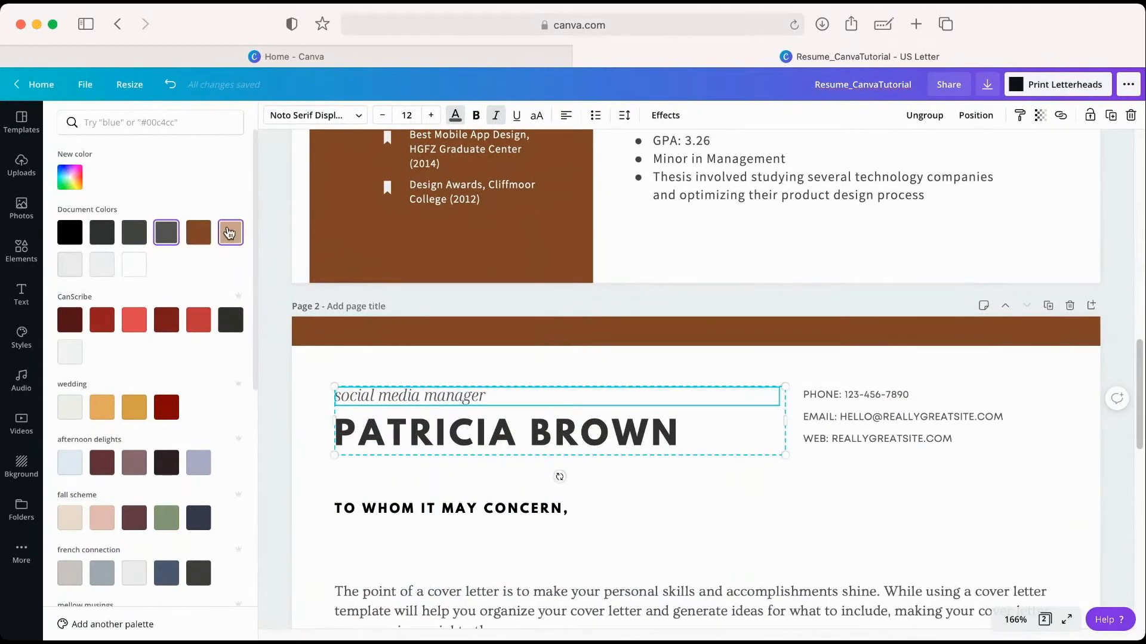
pyautogui.click(198, 238)
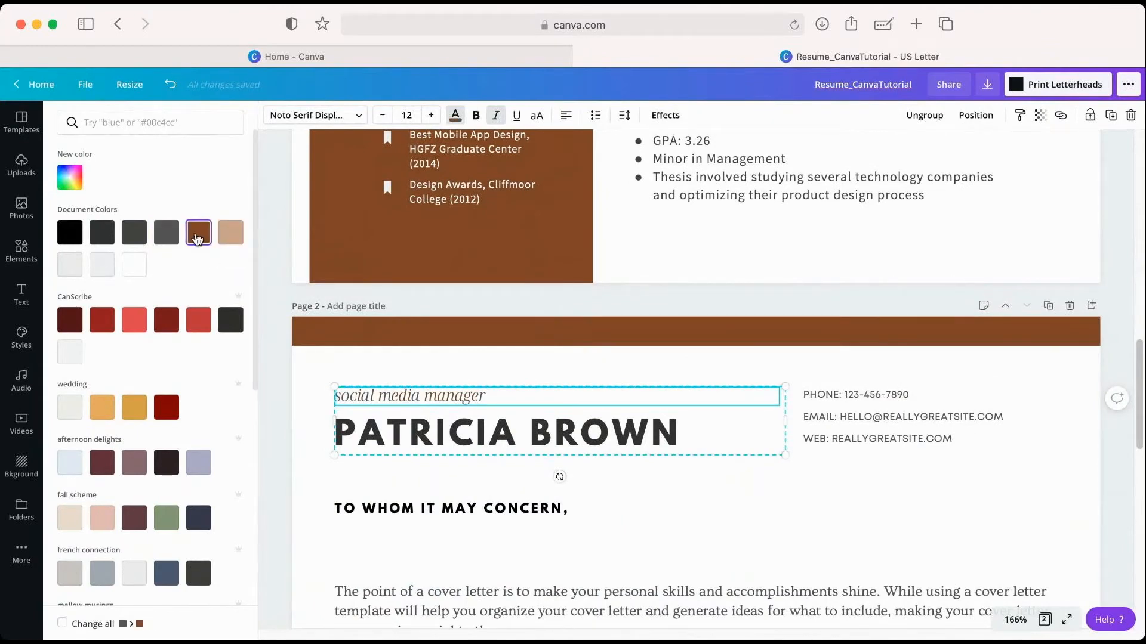
pyautogui.click(358, 430)
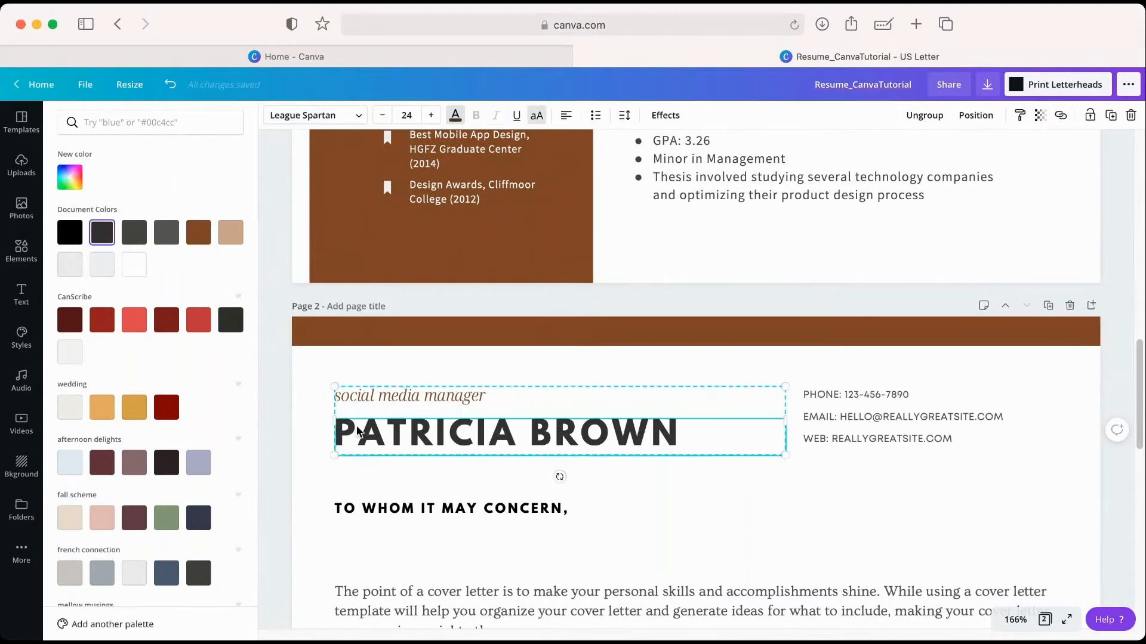
pyautogui.click(203, 238)
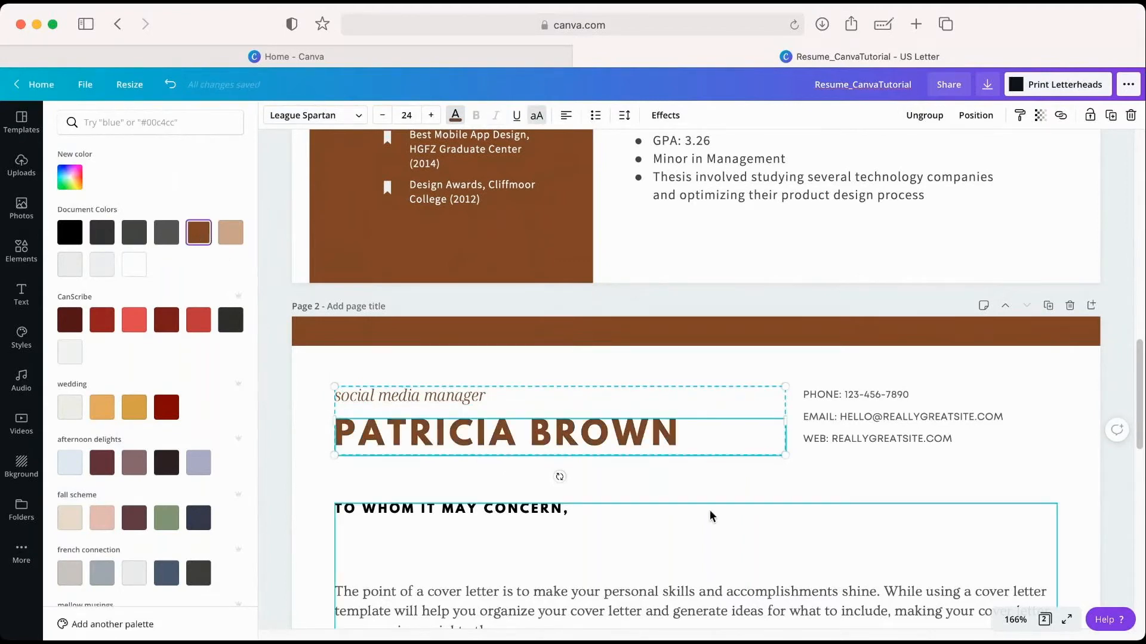
pyautogui.click(765, 479)
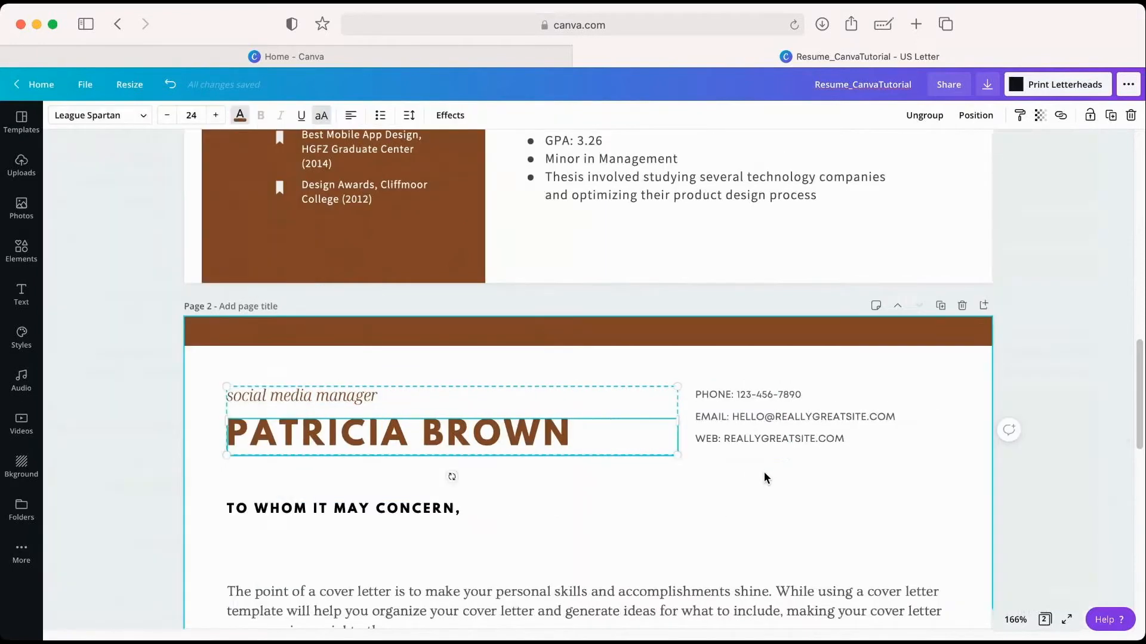
pyautogui.scroll(3, 764, 476)
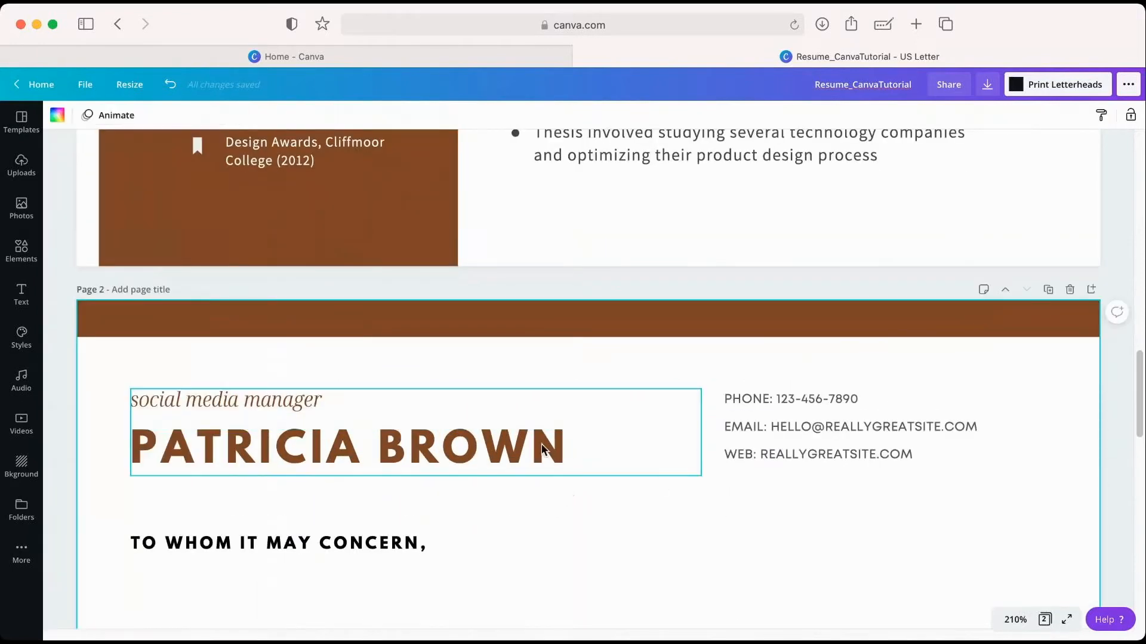
# Make the contact details text tan
pyautogui.click(789, 424)
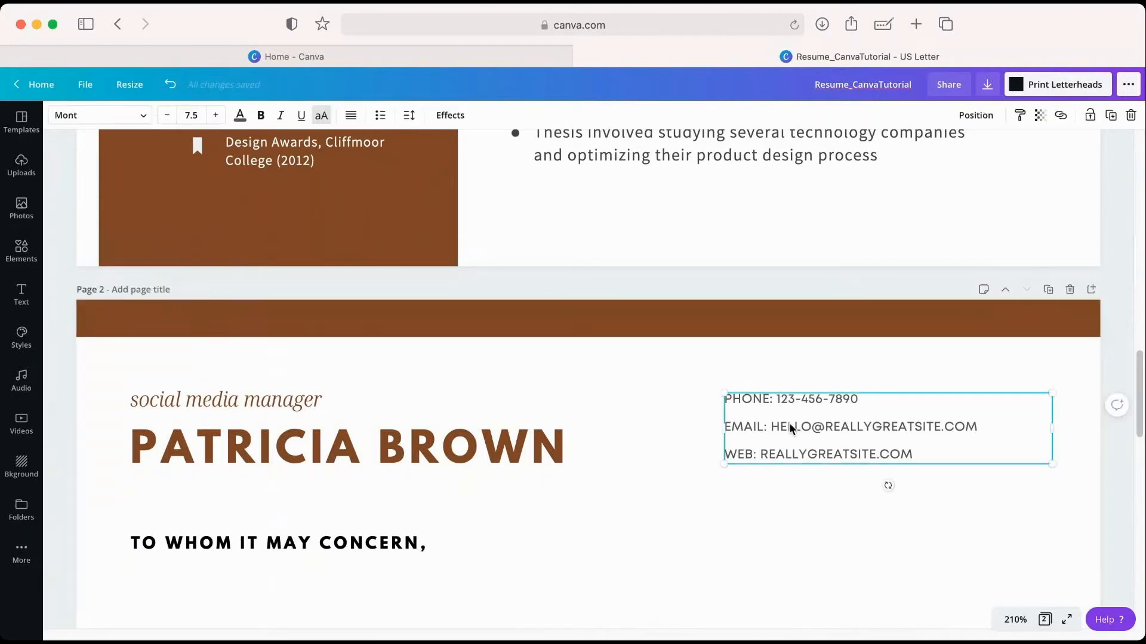
pyautogui.click(241, 118)
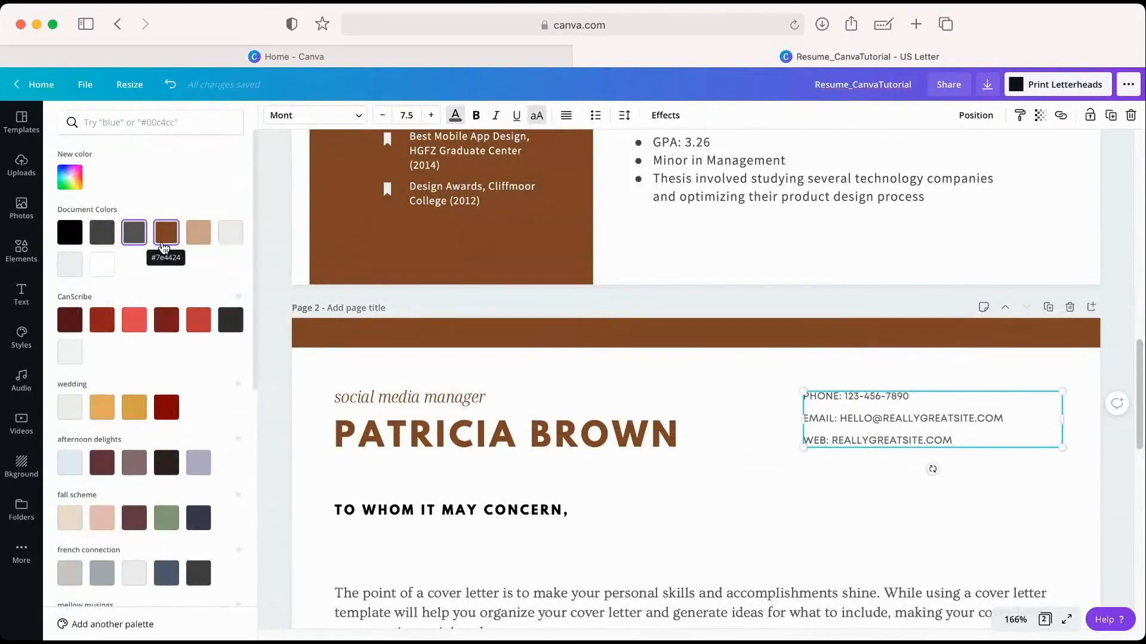
pyautogui.click(201, 242)
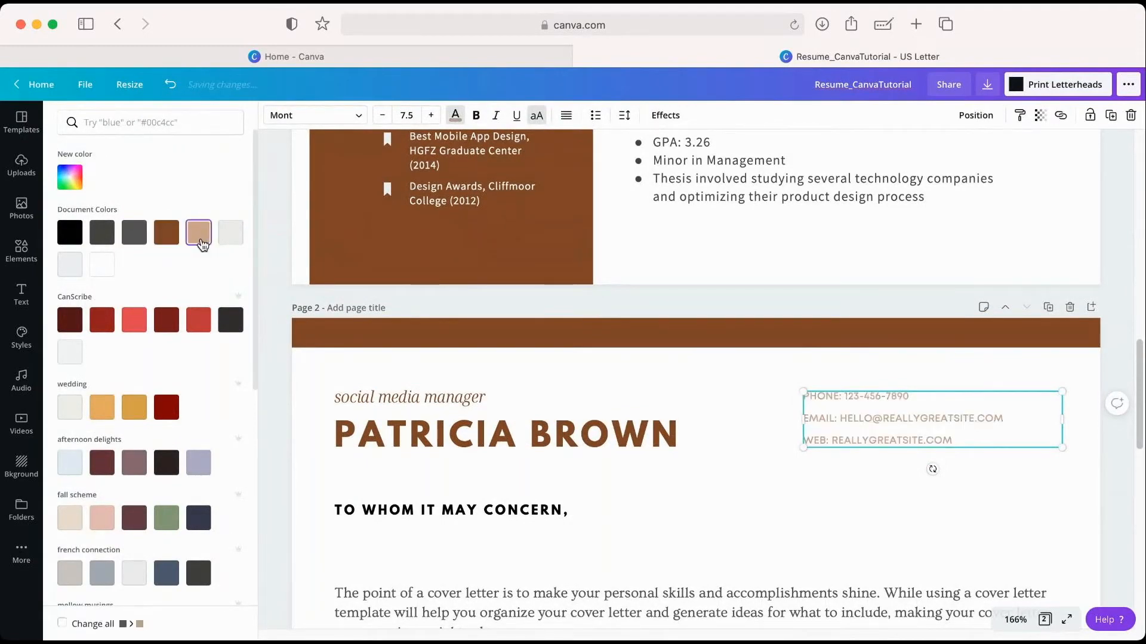
pyautogui.click(868, 508)
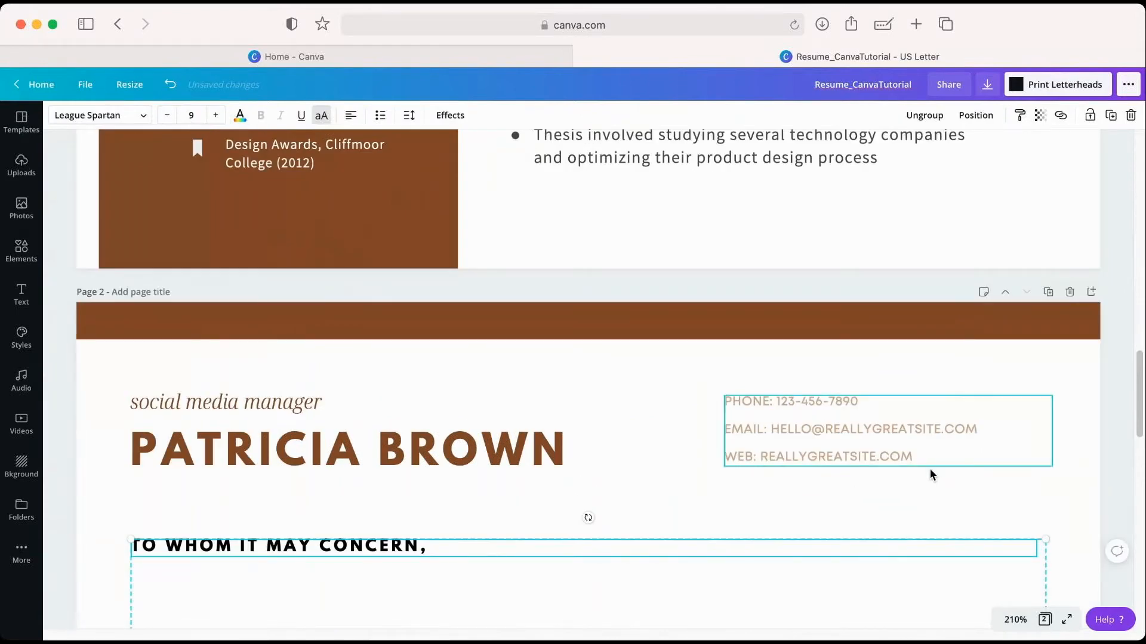
# Try near-white, grey, tan and dark grey on the contact text, settling on brown
pyautogui.click(939, 457)
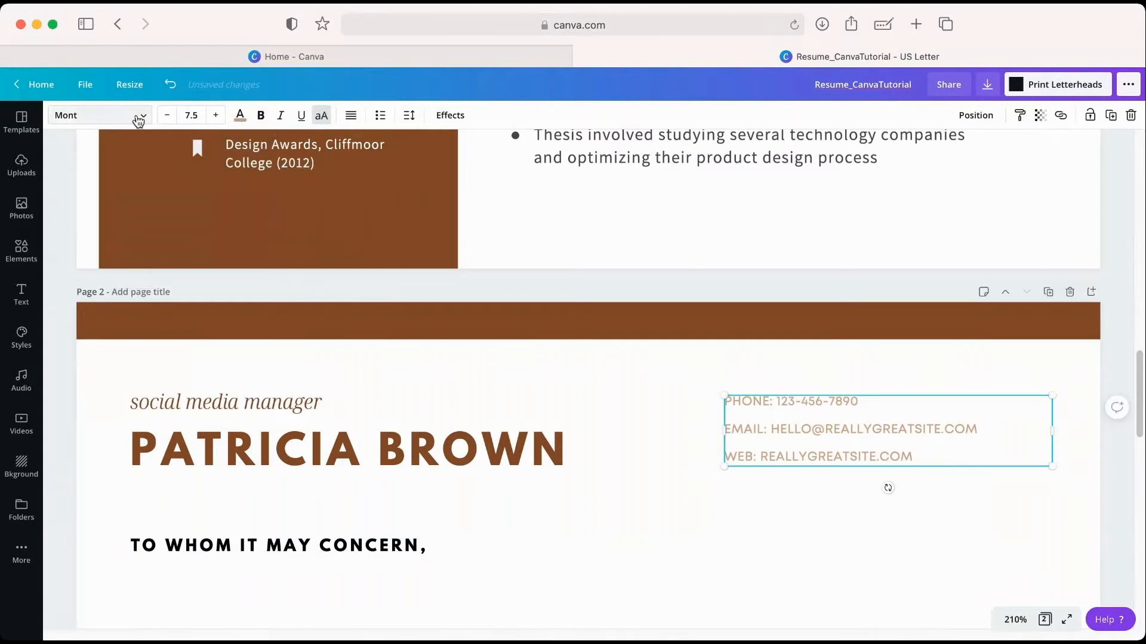
pyautogui.click(240, 120)
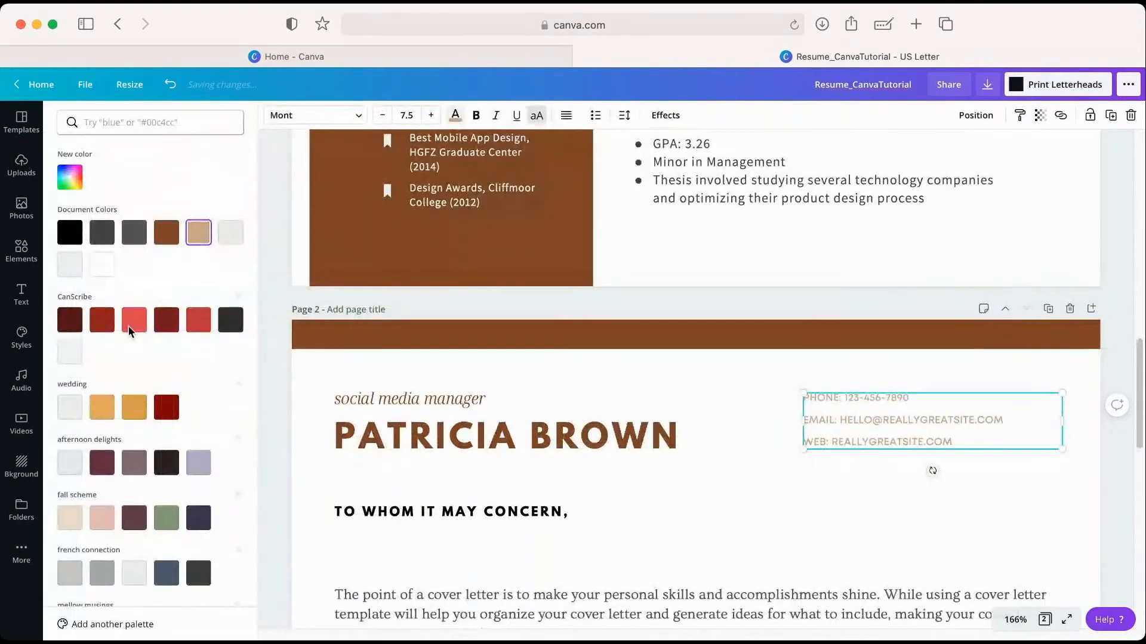
pyautogui.scroll(-3, 203, 363)
pyautogui.scroll(-10, 202, 362)
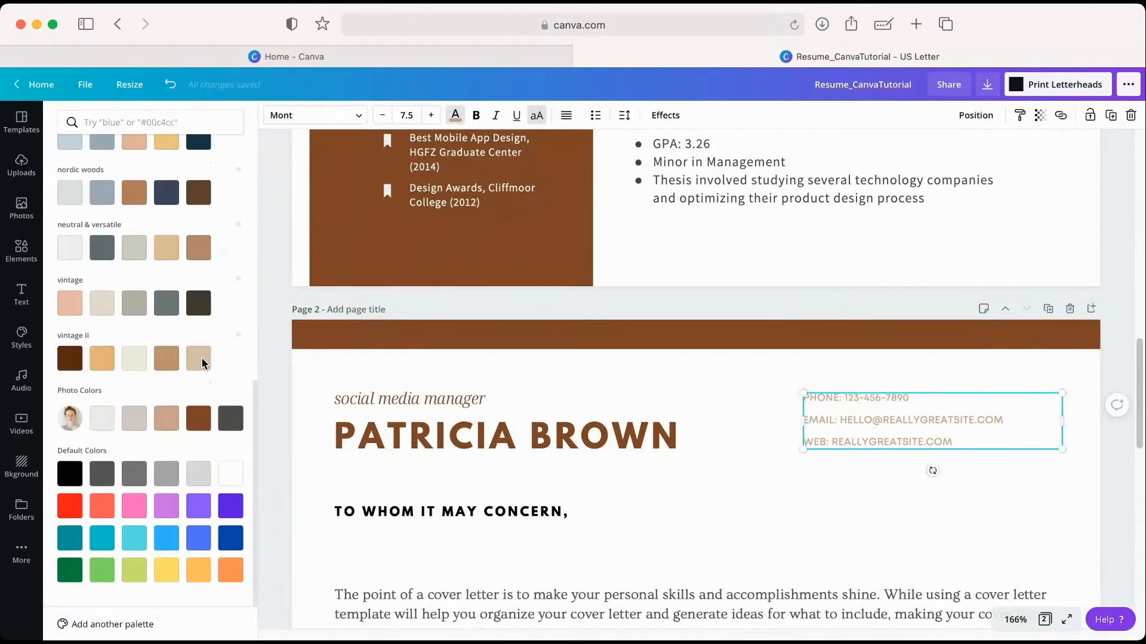
pyautogui.click(108, 417)
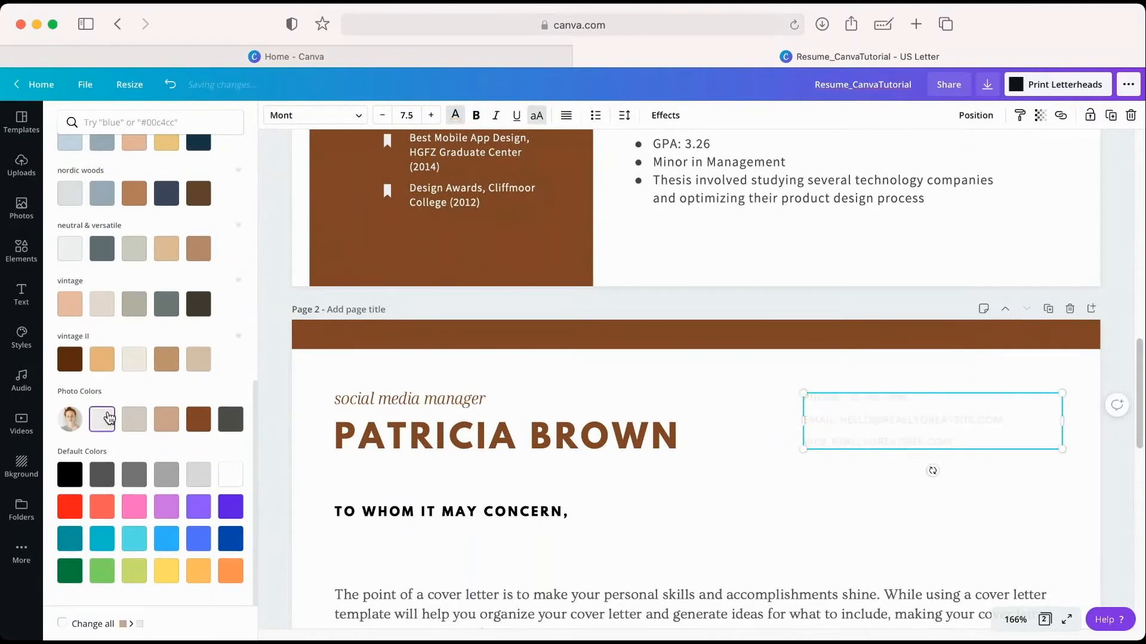
pyautogui.click(144, 427)
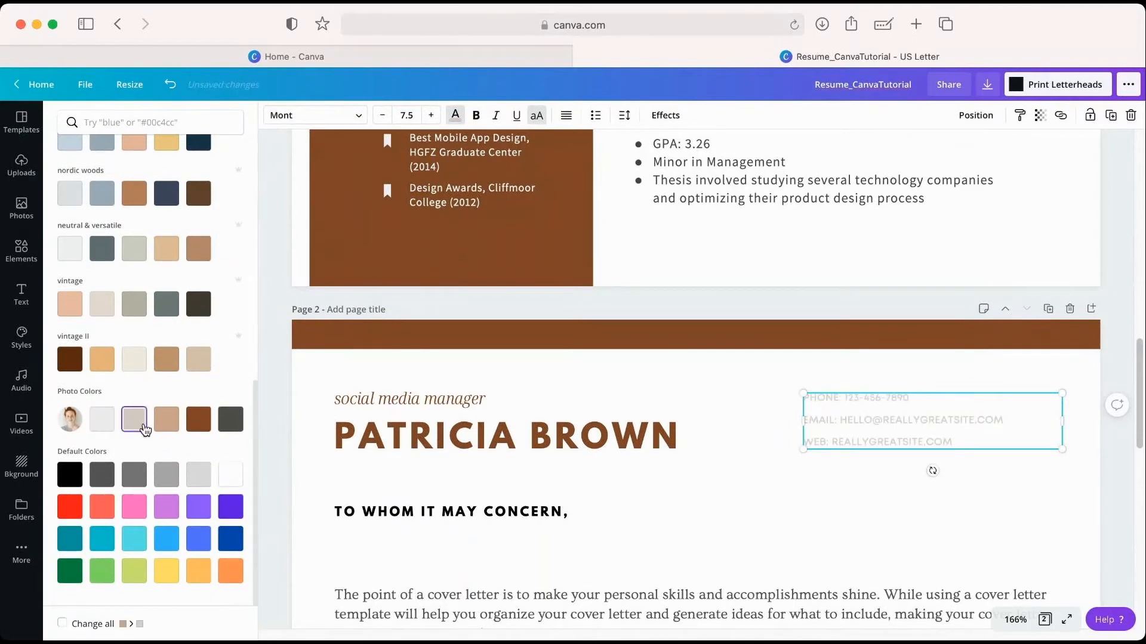
pyautogui.click(178, 424)
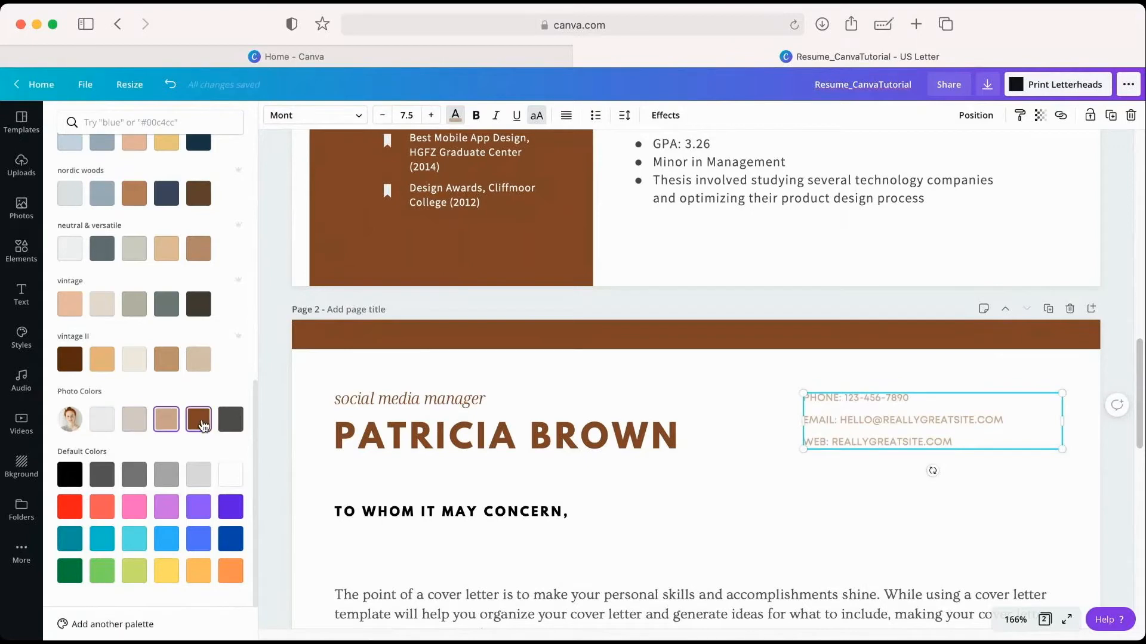
pyautogui.click(202, 423)
pyautogui.click(231, 422)
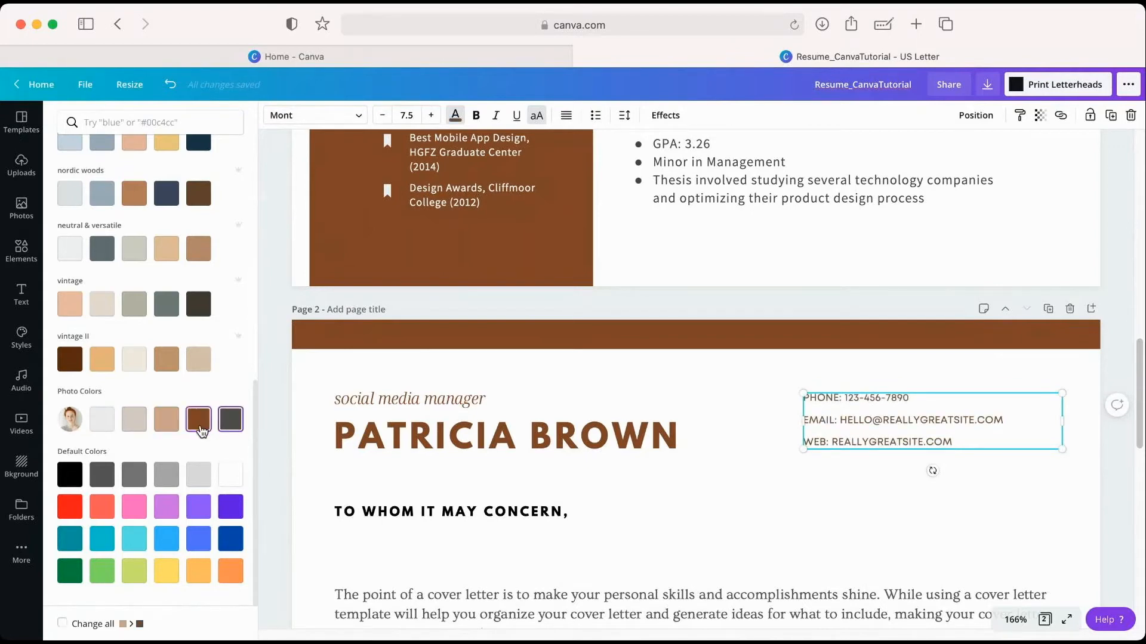
pyautogui.click(202, 428)
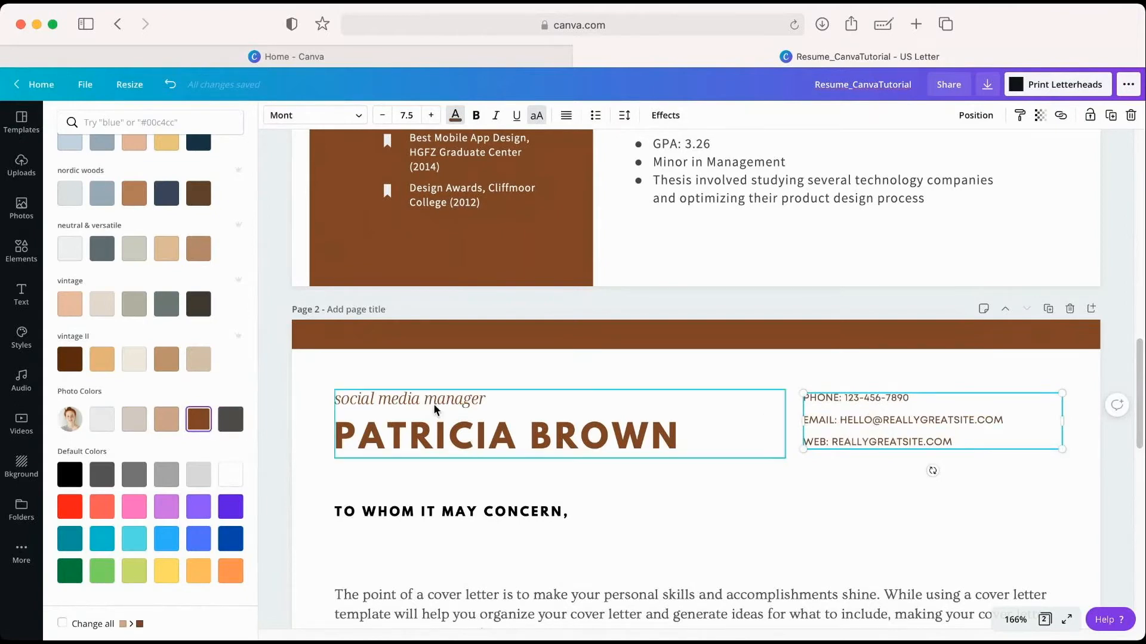
# Recolor the name heading with the tan swatch from Photo Colors and deselect it
pyautogui.click(419, 441)
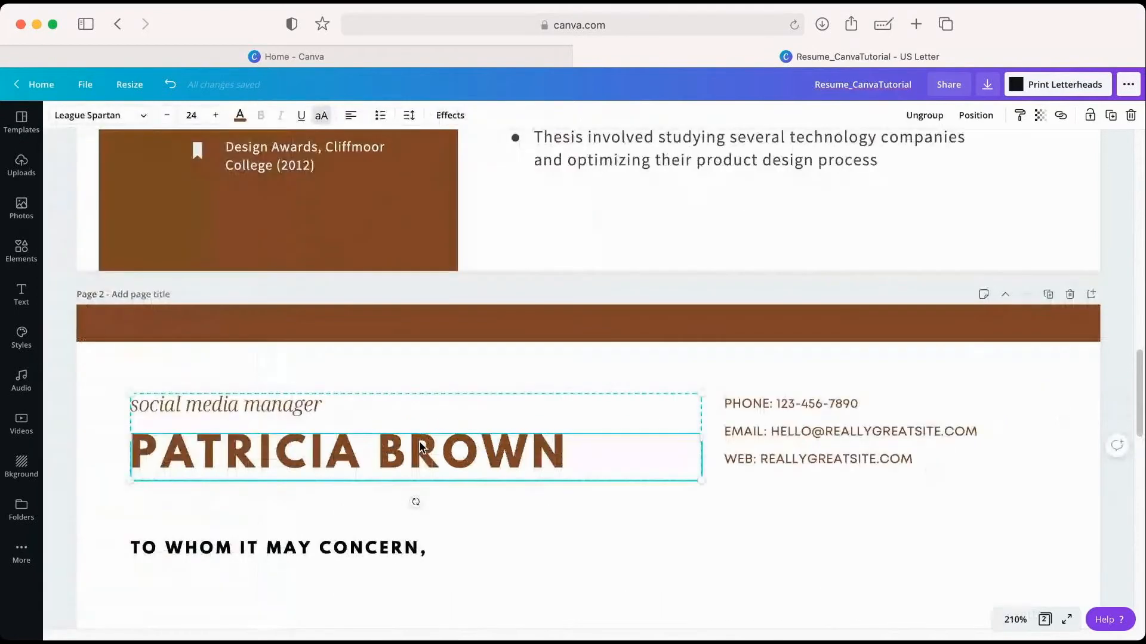
pyautogui.click(240, 115)
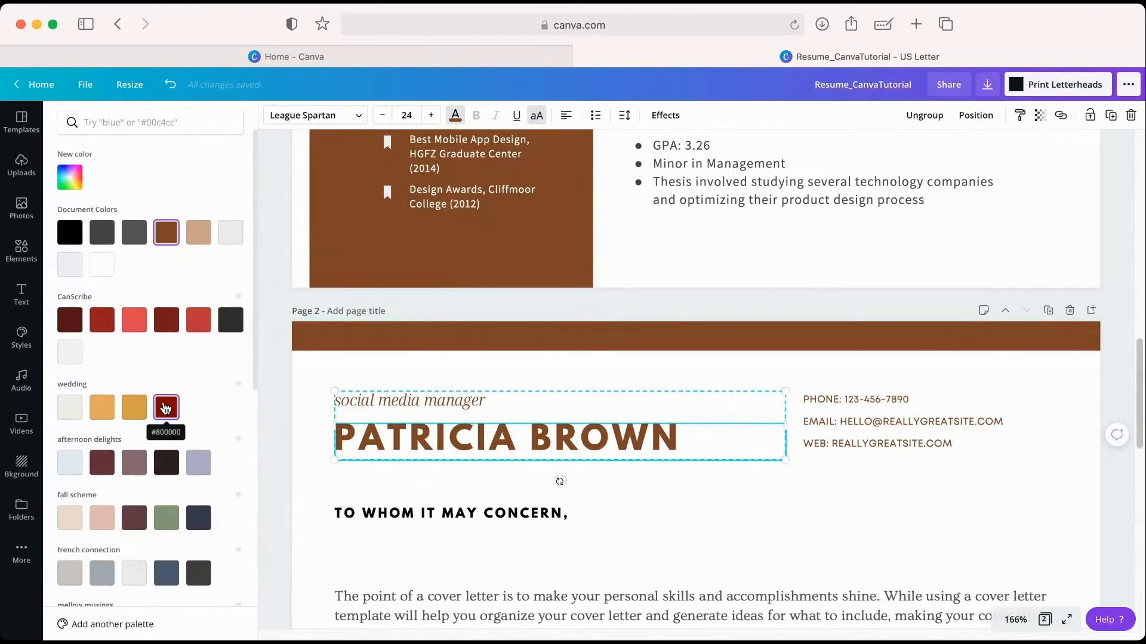
pyautogui.scroll(-7, 206, 387)
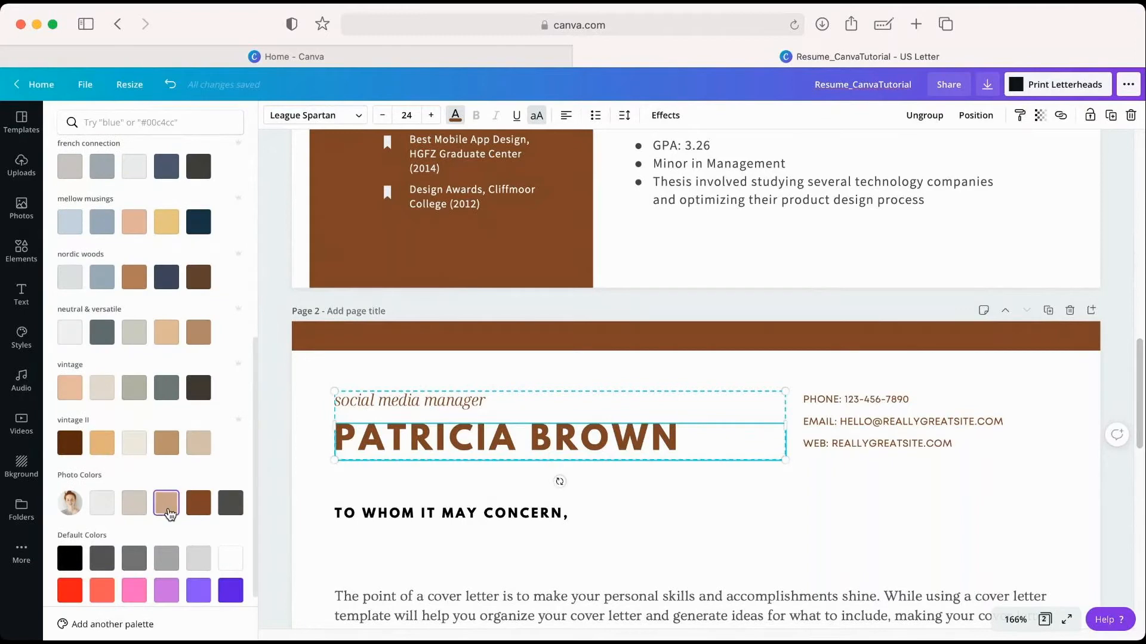
pyautogui.click(166, 503)
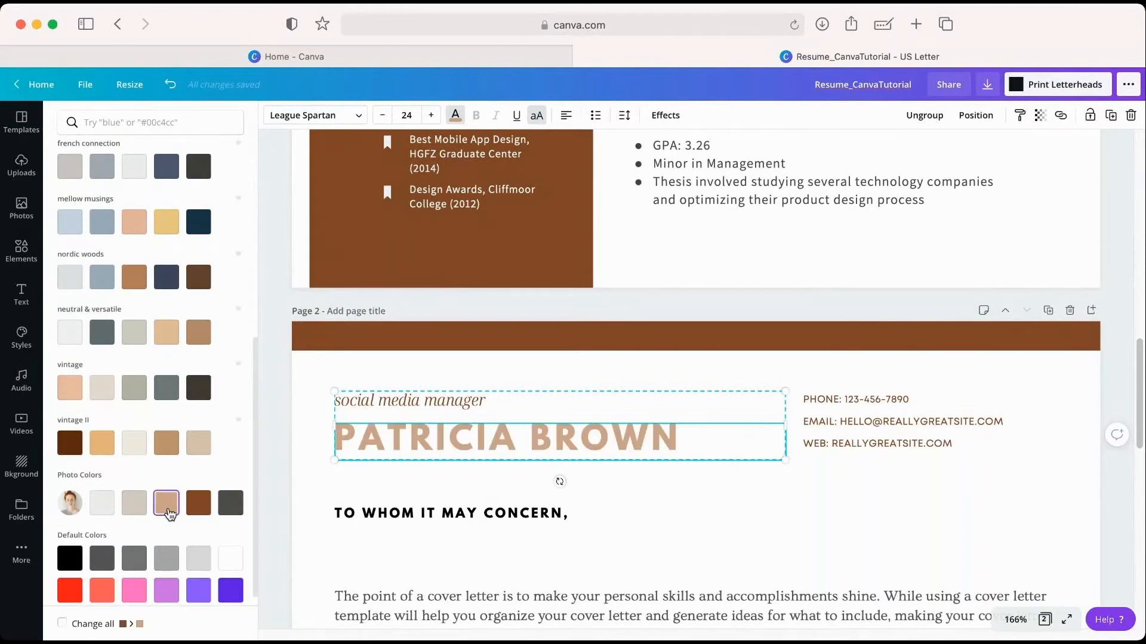
pyautogui.click(713, 498)
pyautogui.click(714, 497)
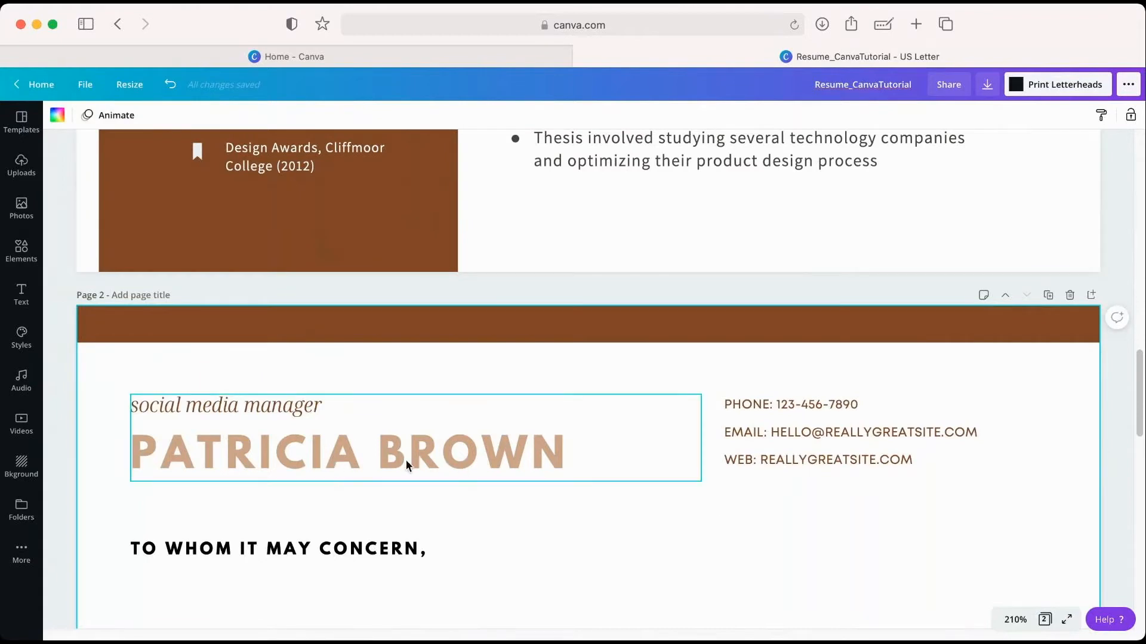
pyautogui.click(1017, 621)
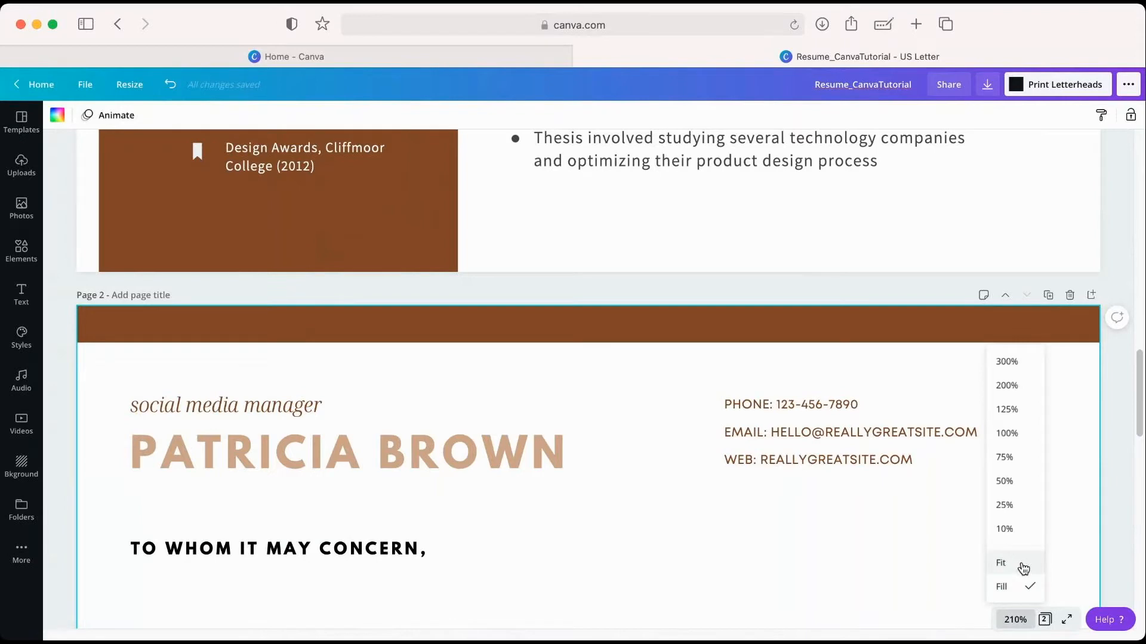
pyautogui.click(1024, 568)
pyautogui.scroll(-5, 878, 452)
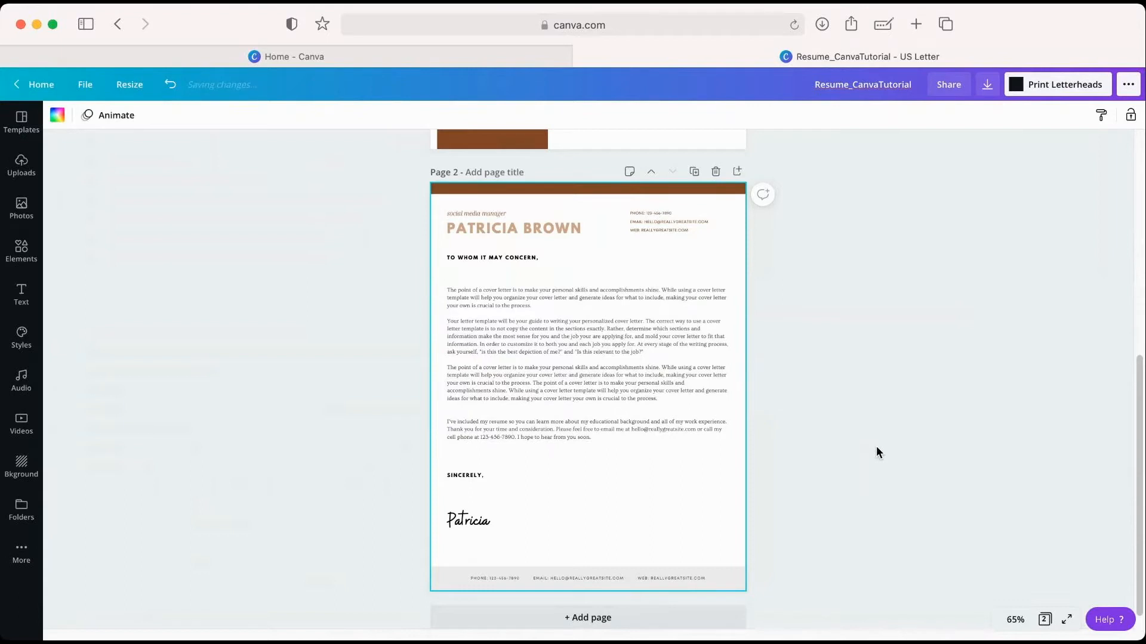
pyautogui.click(467, 524)
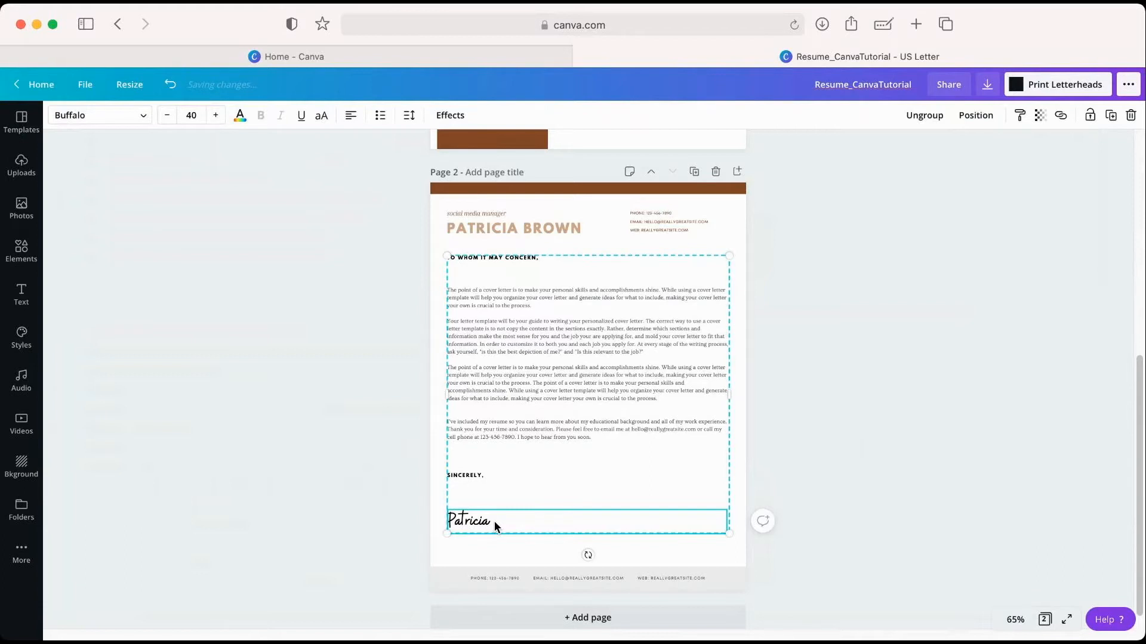
pyautogui.doubleClick(494, 521)
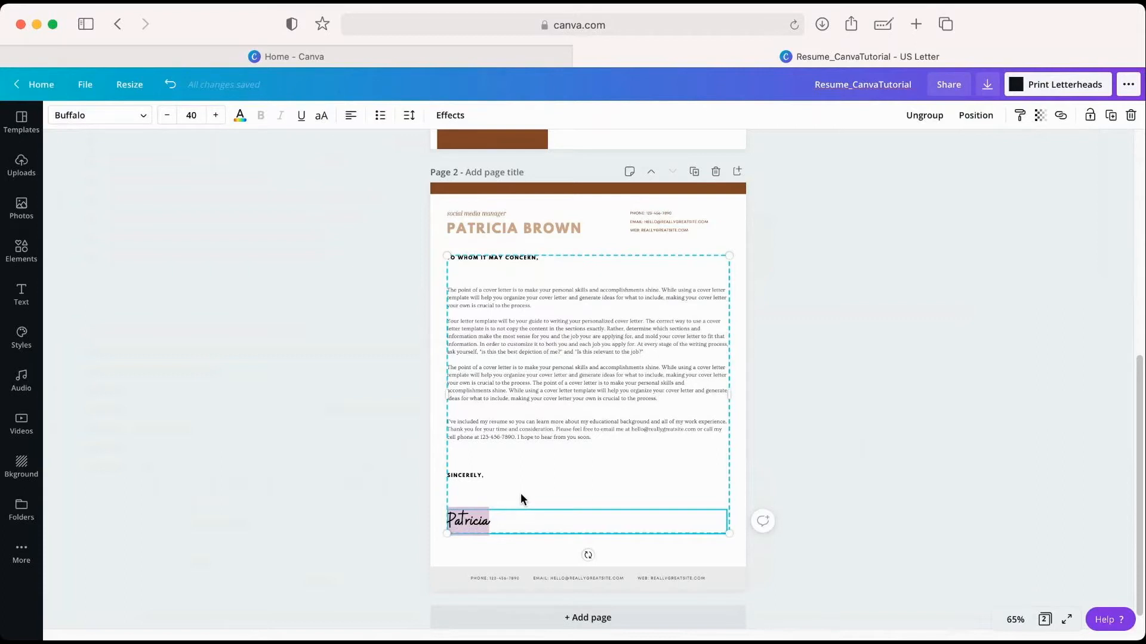
pyautogui.press('Escape')
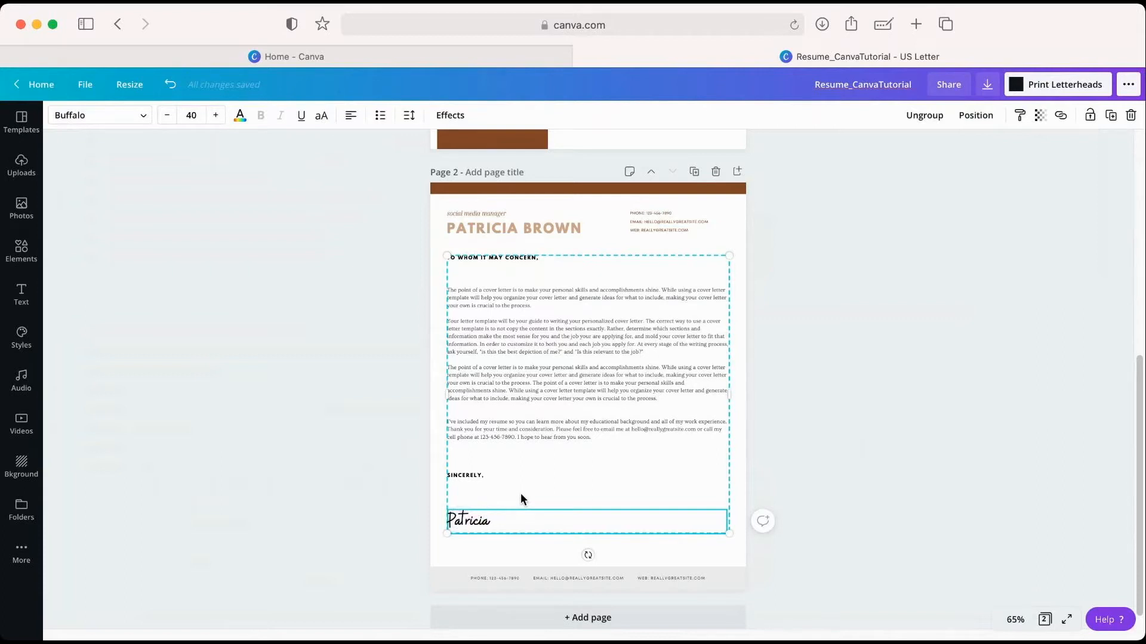
pyautogui.click(802, 406)
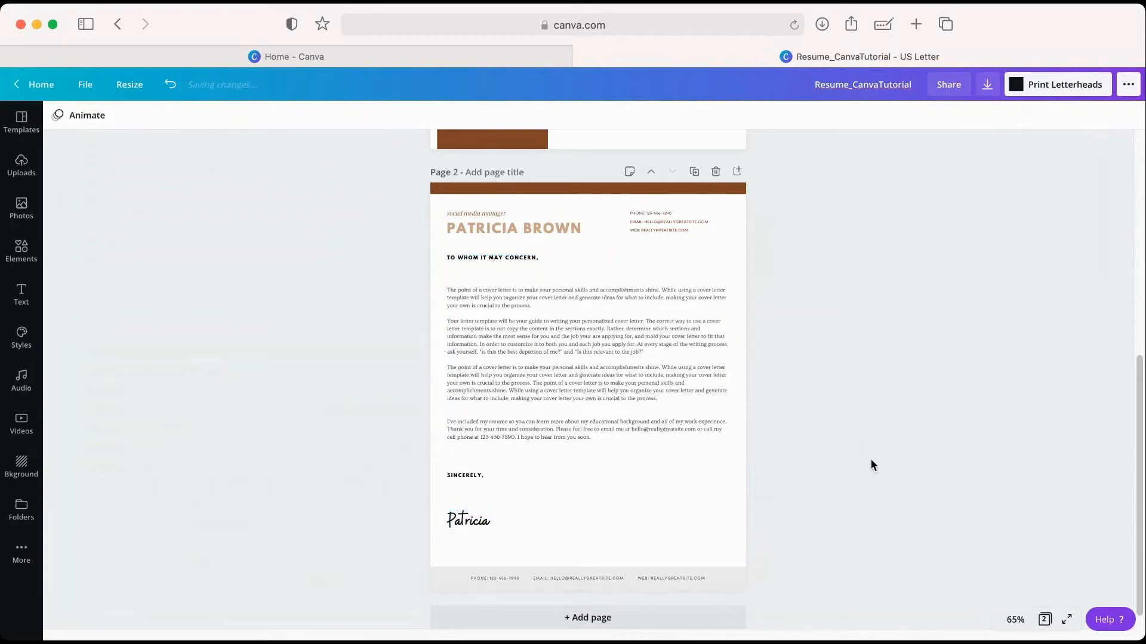
pyautogui.click(1015, 619)
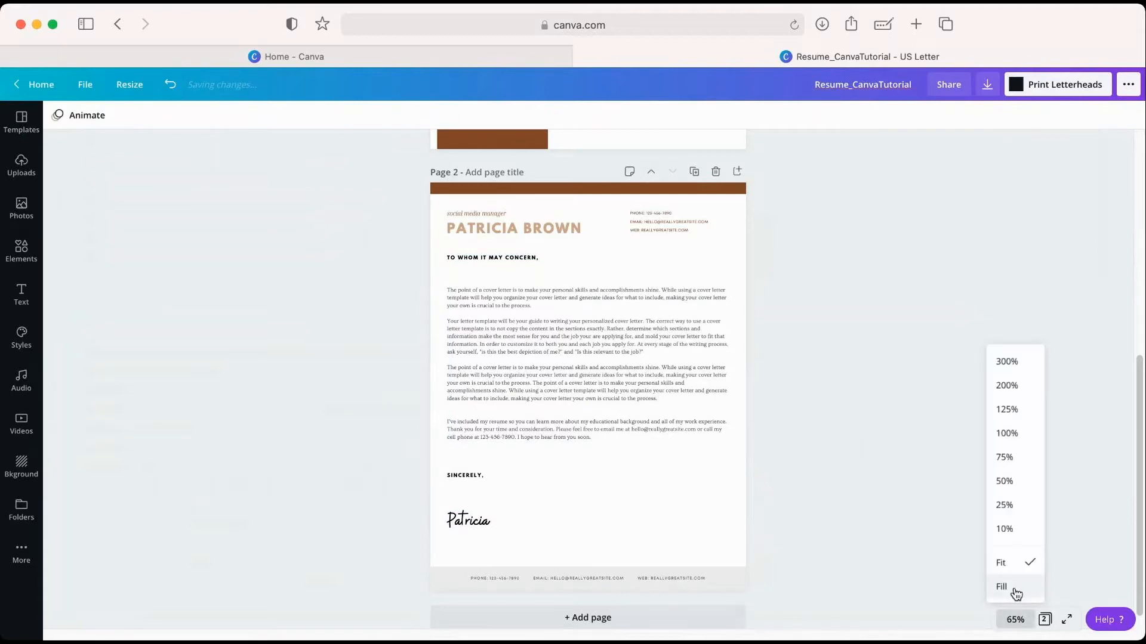
pyautogui.click(1015, 593)
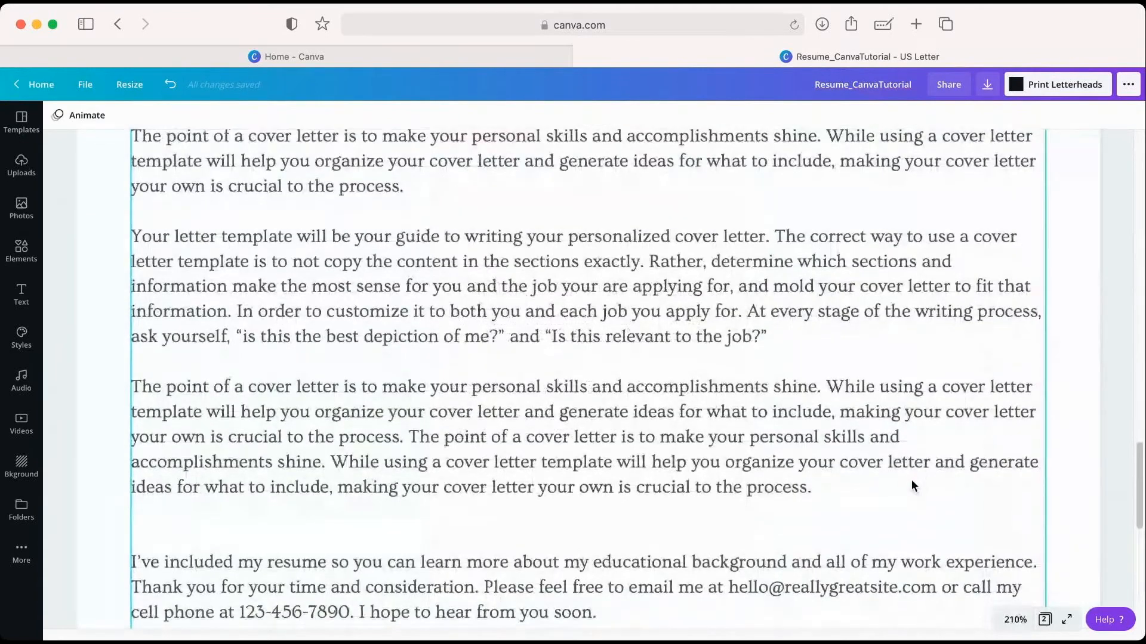
pyautogui.scroll(-5, 911, 479)
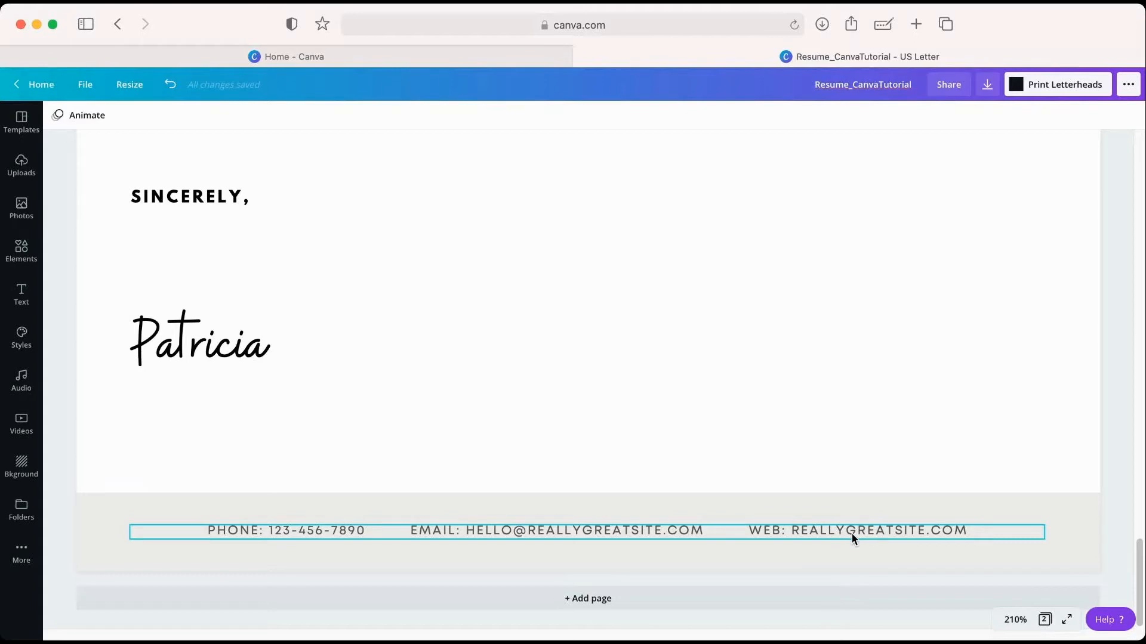
# Compare the Patricia signature's font with the body paragraph and the SINCERELY heading
pyautogui.scroll(1, 714, 562)
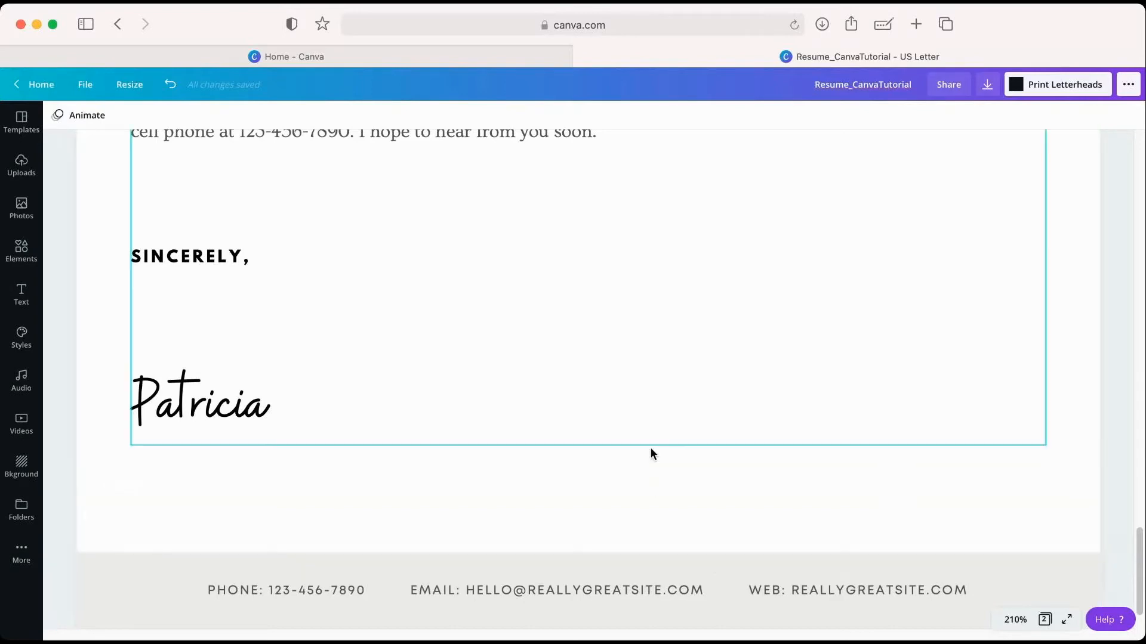
pyautogui.scroll(3, 650, 450)
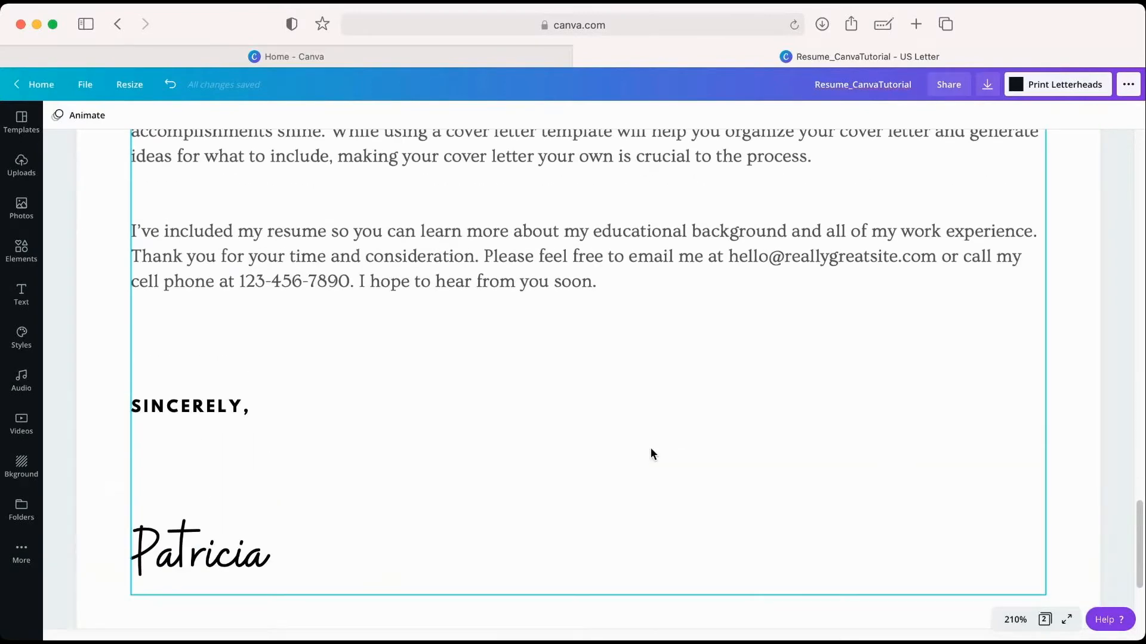
pyautogui.click(216, 549)
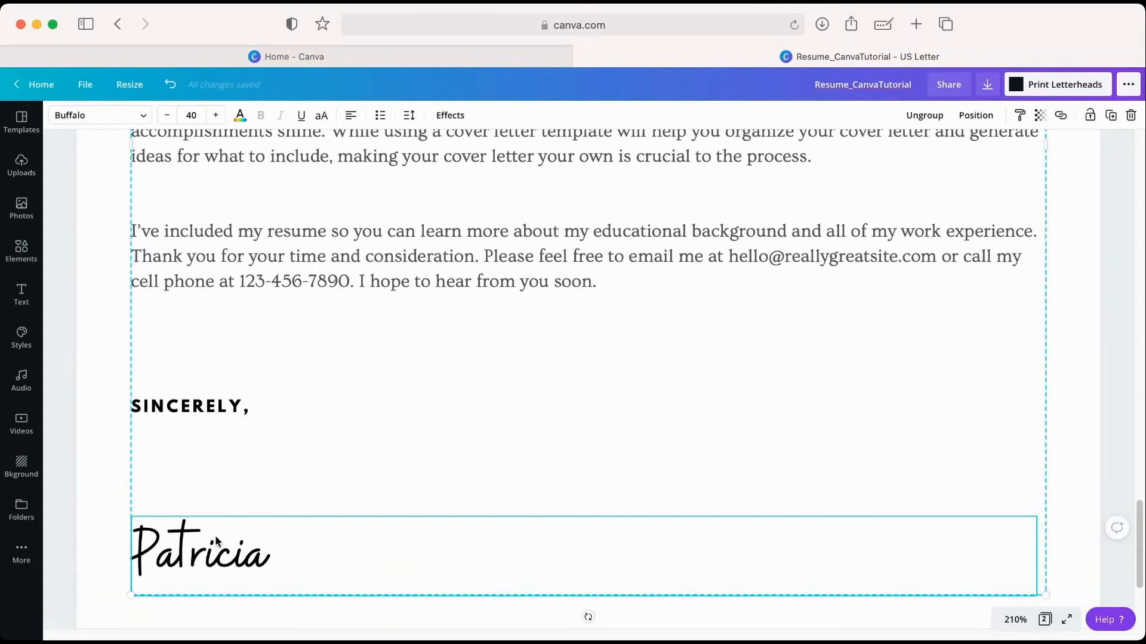
pyautogui.click(276, 246)
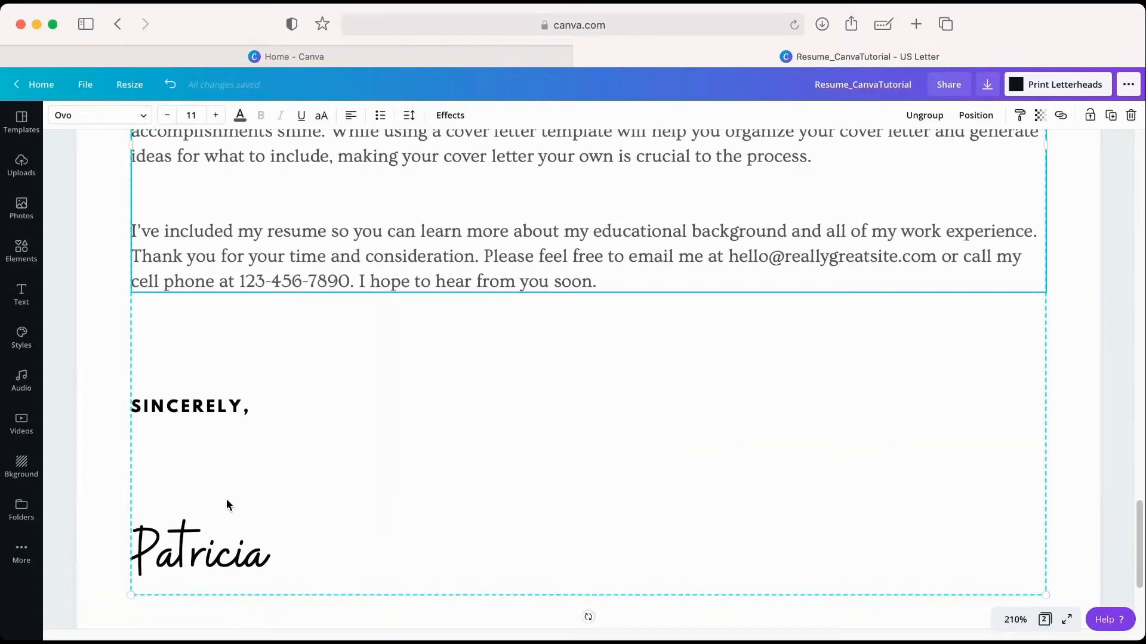
pyautogui.click(206, 408)
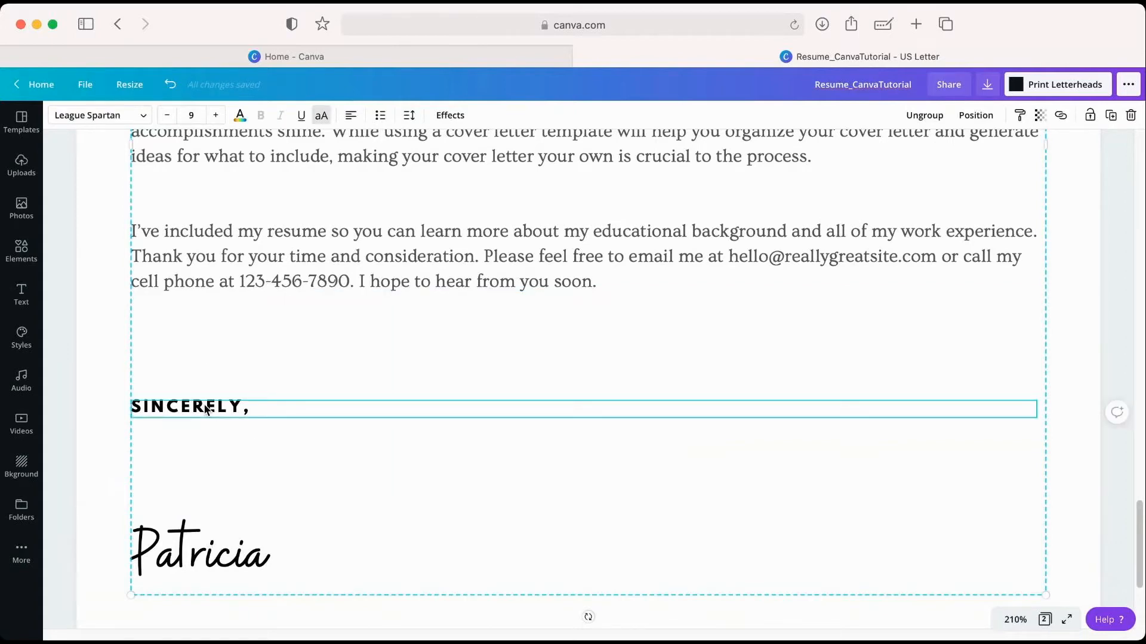
pyautogui.click(284, 275)
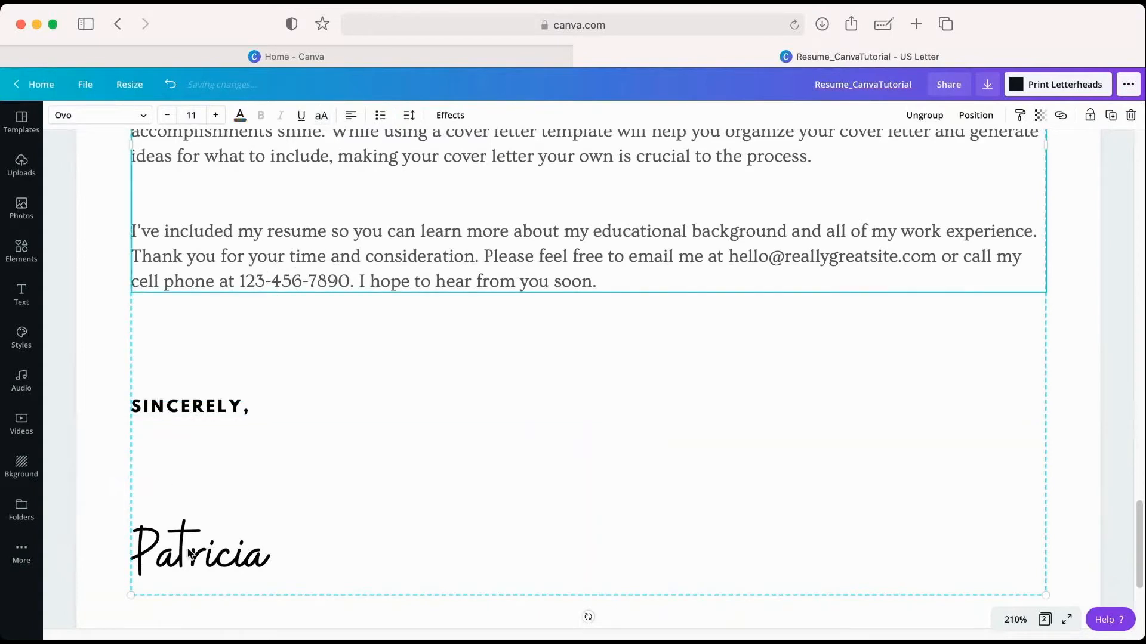
pyautogui.scroll(12, 190, 553)
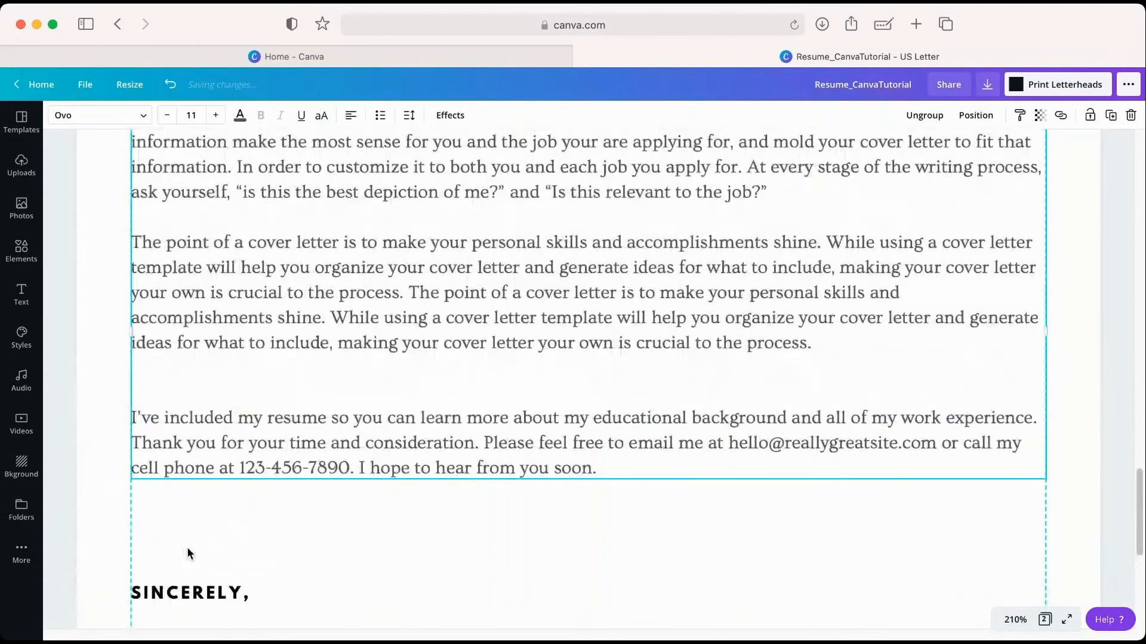
pyautogui.scroll(-10, 188, 552)
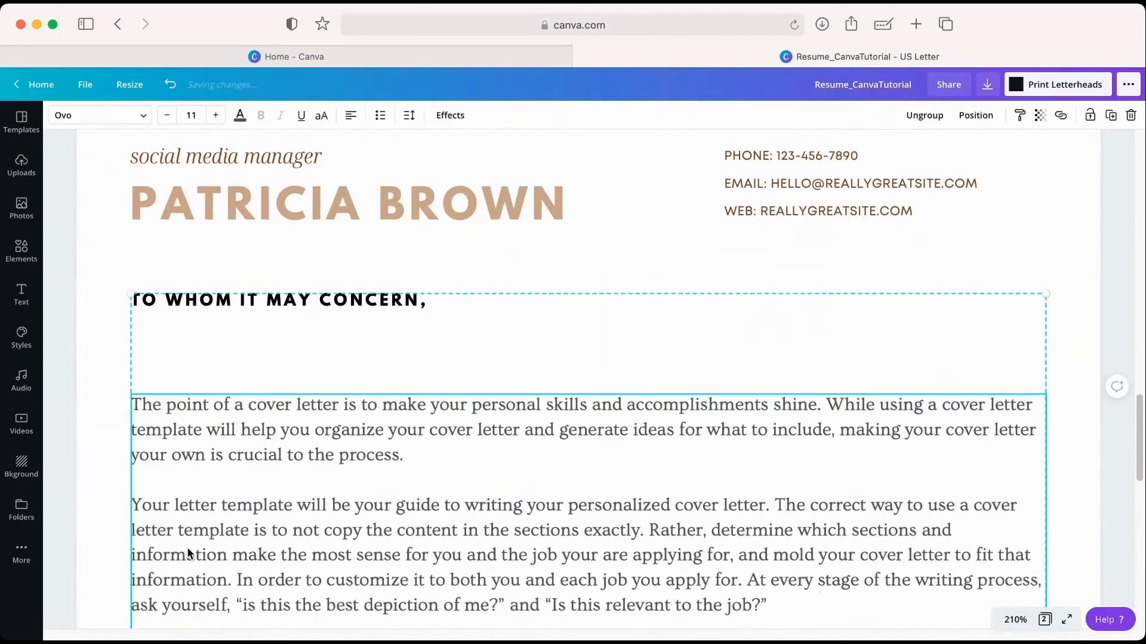
pyautogui.click(202, 442)
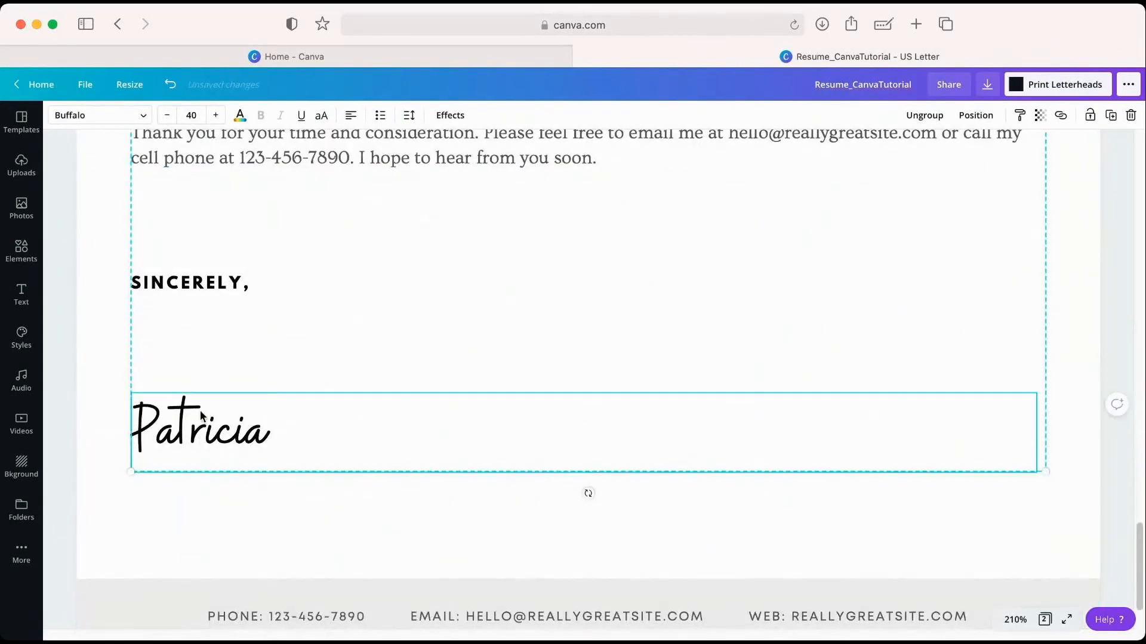
pyautogui.click(208, 286)
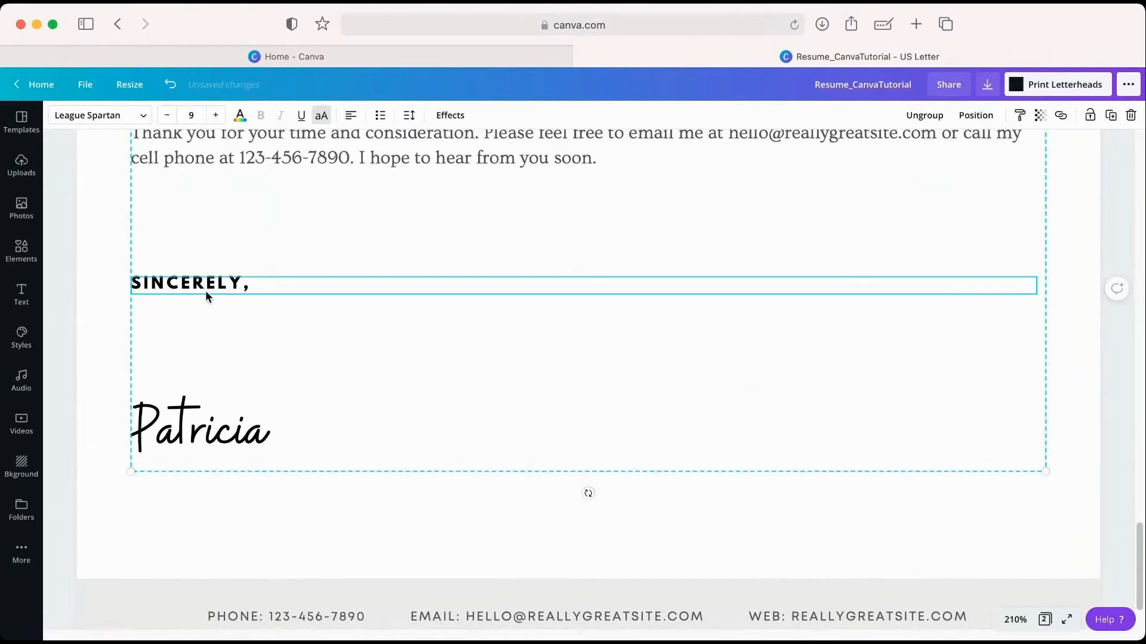
pyautogui.click(218, 434)
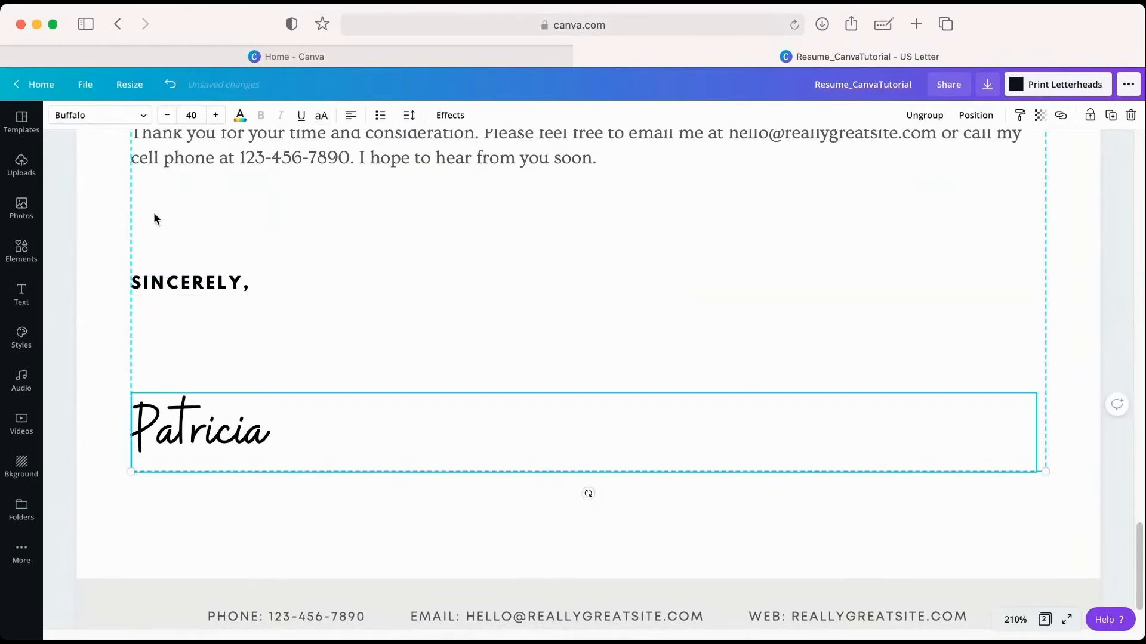
# Change the Patricia signature's font to League Spartan
pyautogui.click(145, 117)
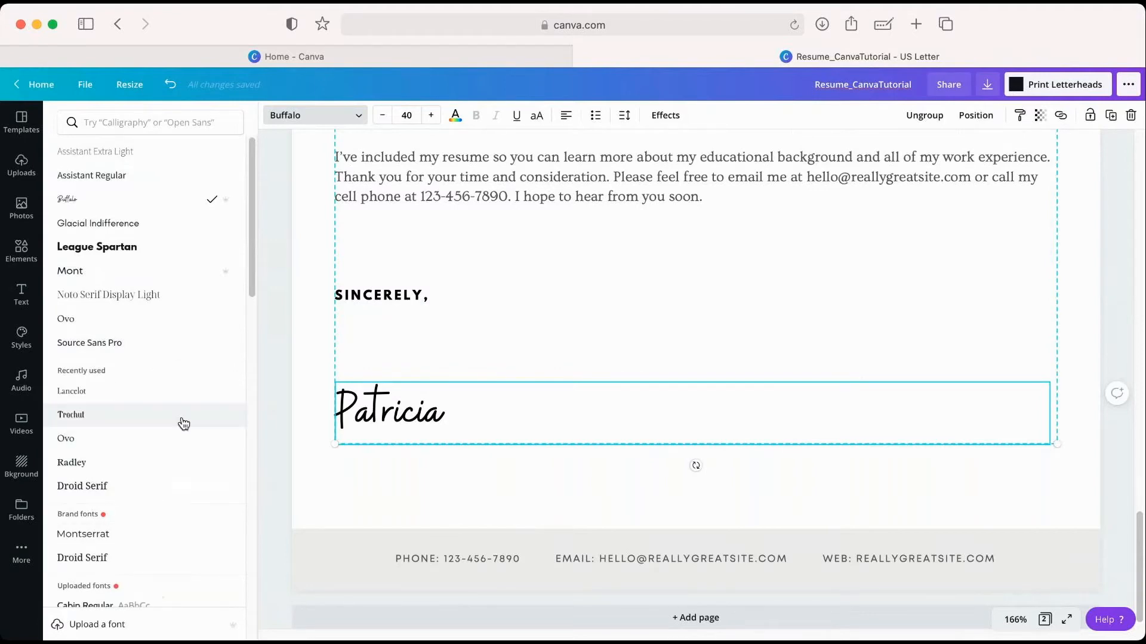
pyautogui.scroll(-5, 190, 362)
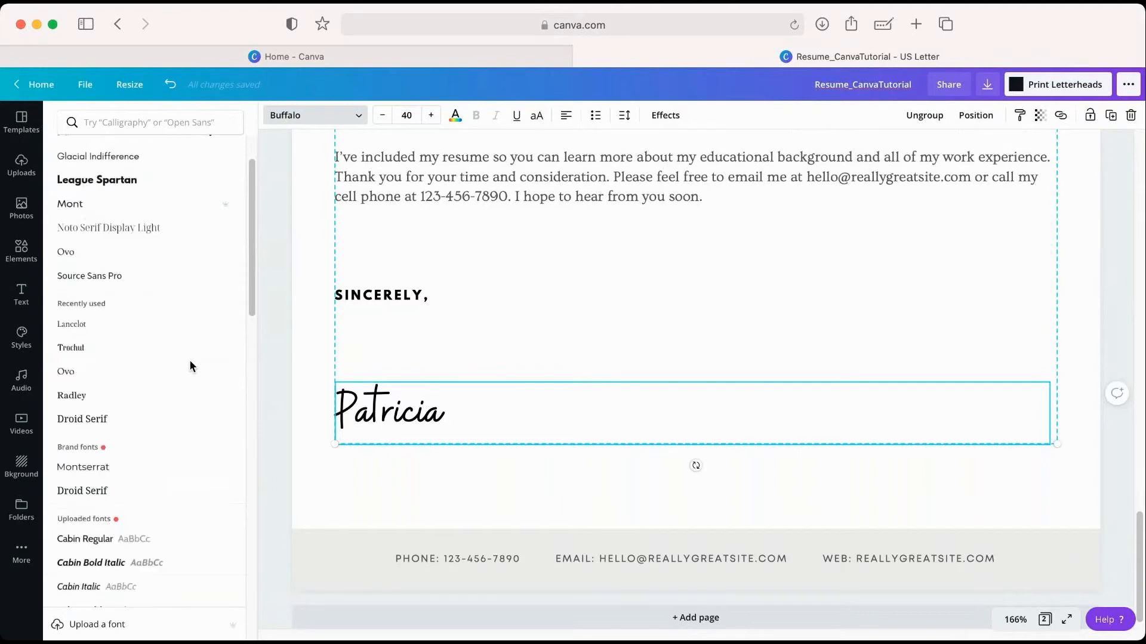
pyautogui.scroll(5, 190, 362)
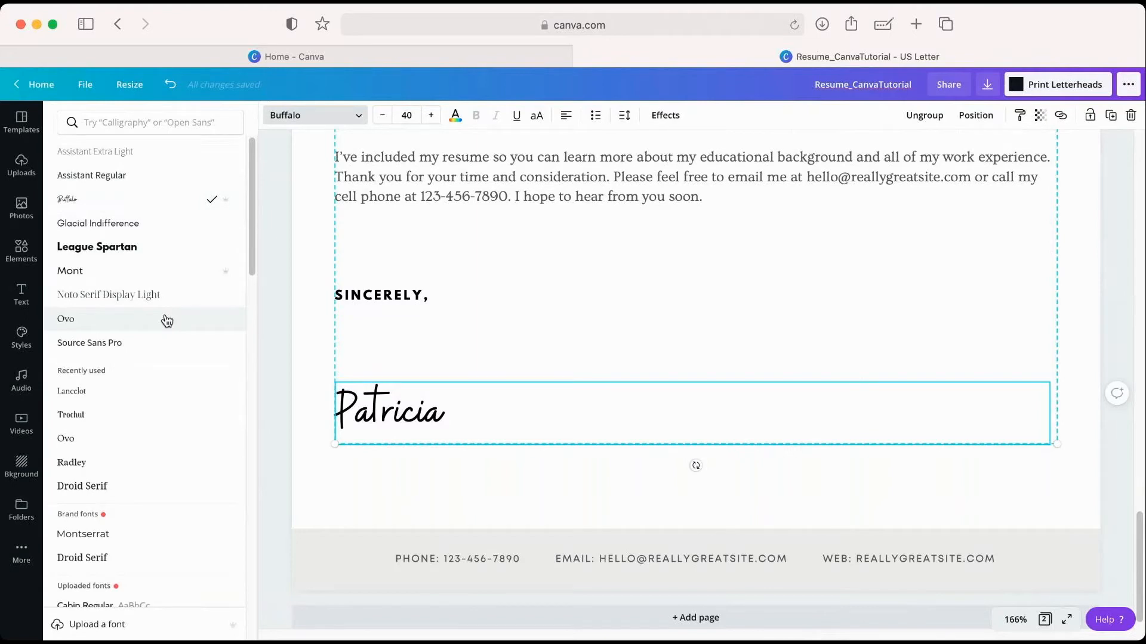
pyautogui.click(164, 252)
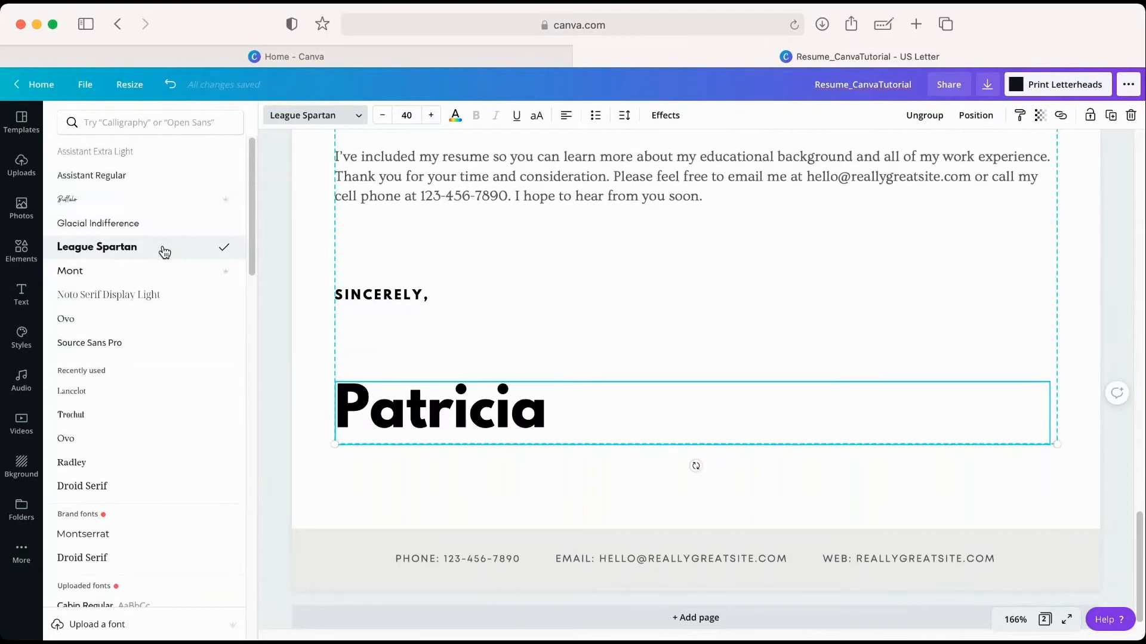
# Set the signature to size 9 and make it uppercase
pyautogui.click(418, 300)
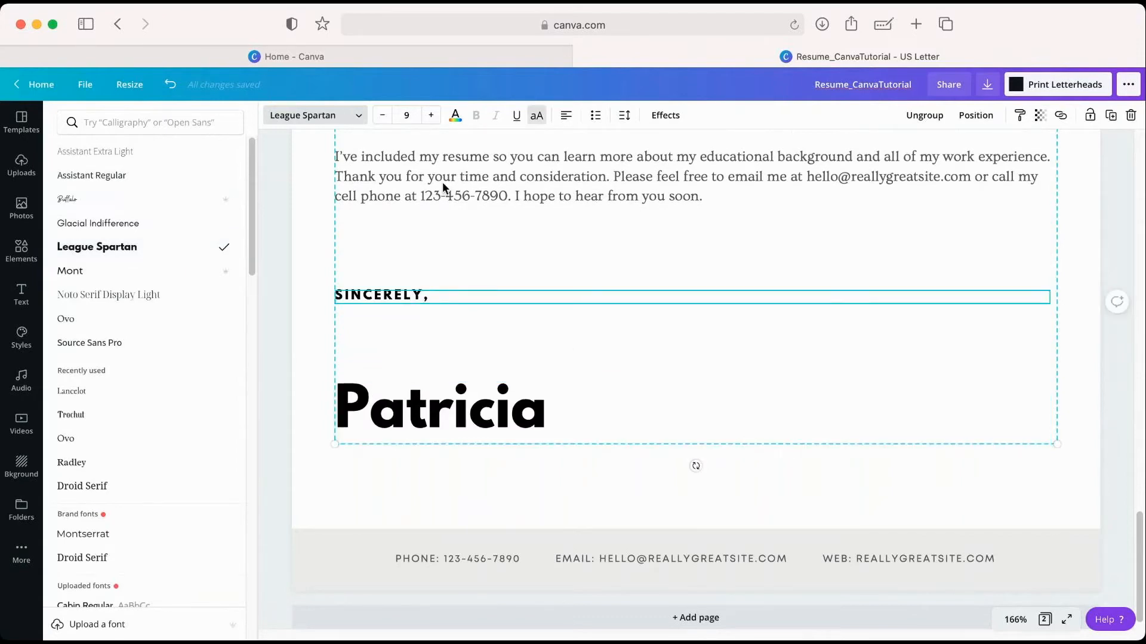
pyautogui.click(450, 404)
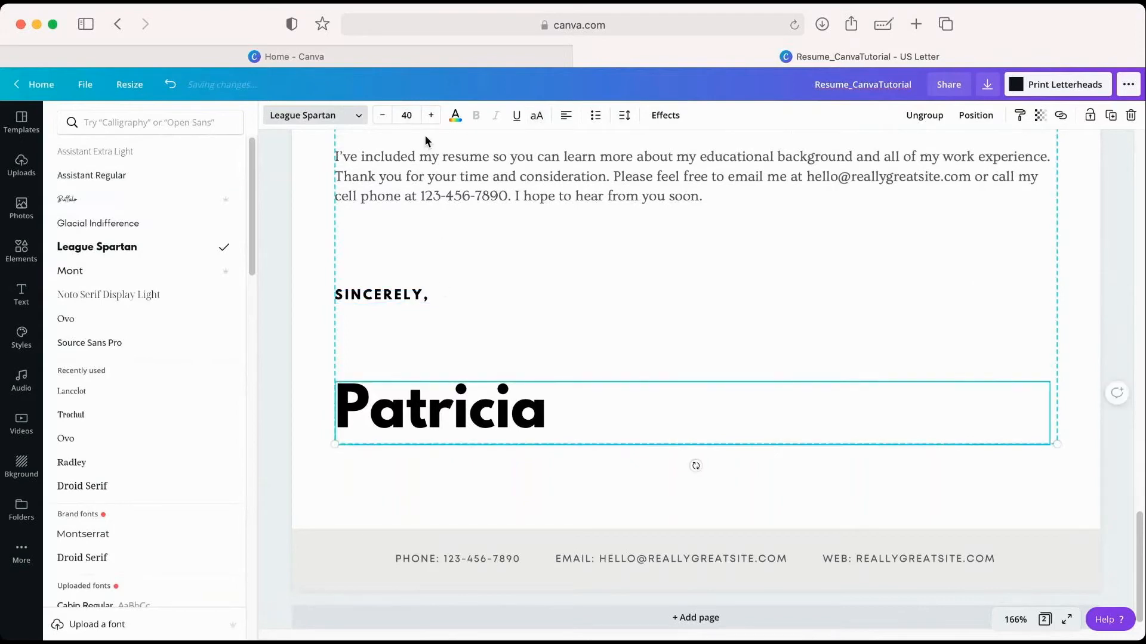
pyautogui.click(418, 115)
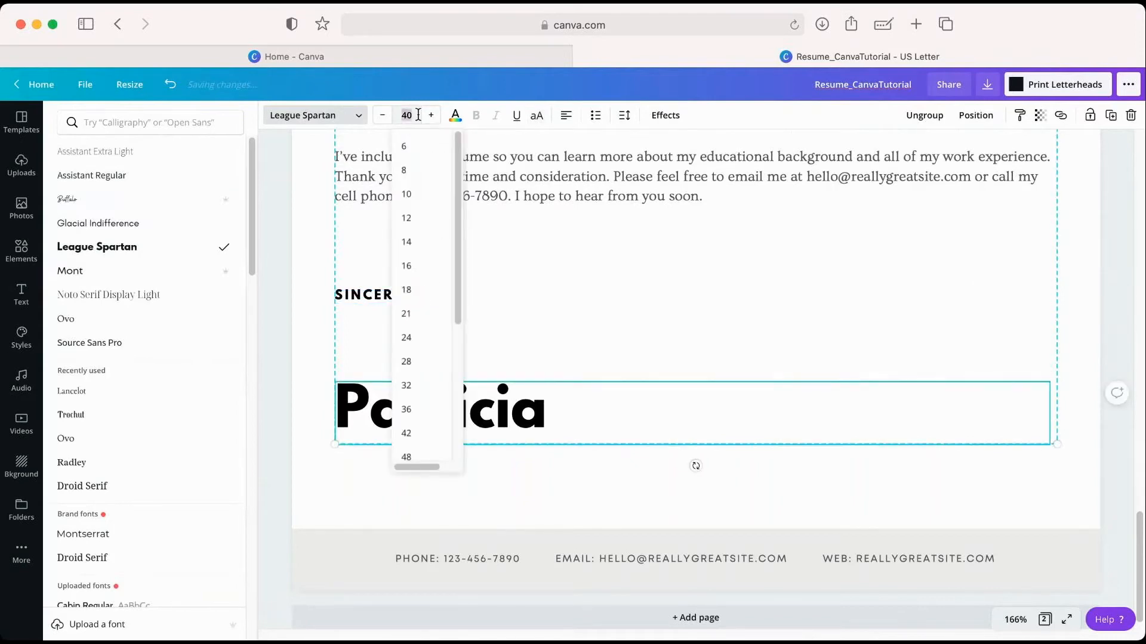
pyautogui.click(416, 172)
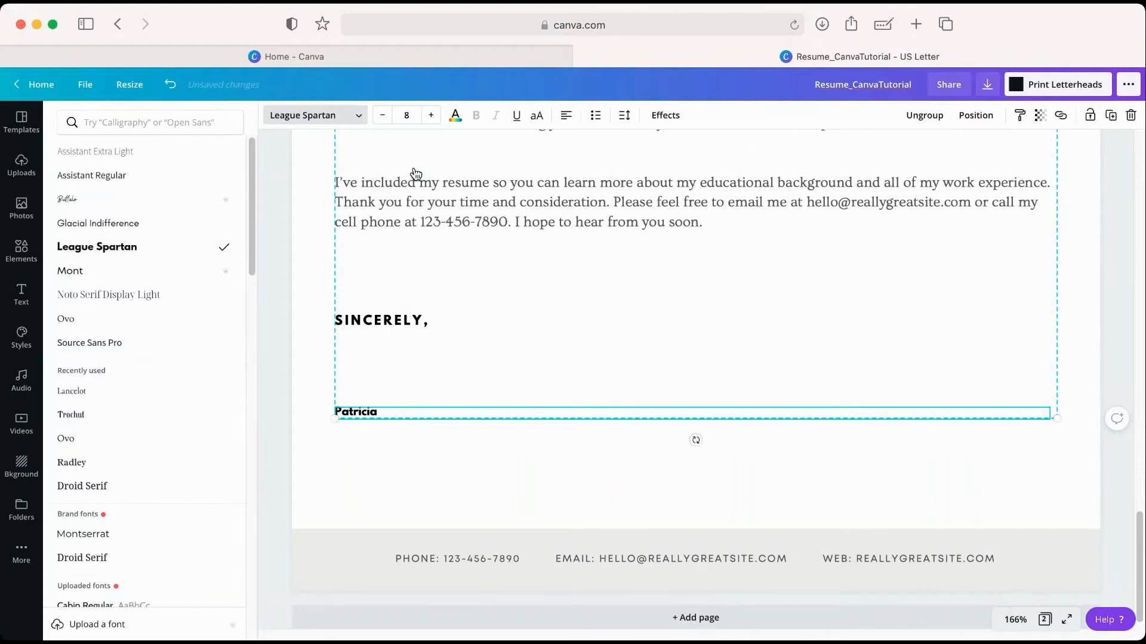
pyautogui.click(409, 113)
pyautogui.write('9')
pyautogui.press('Return')
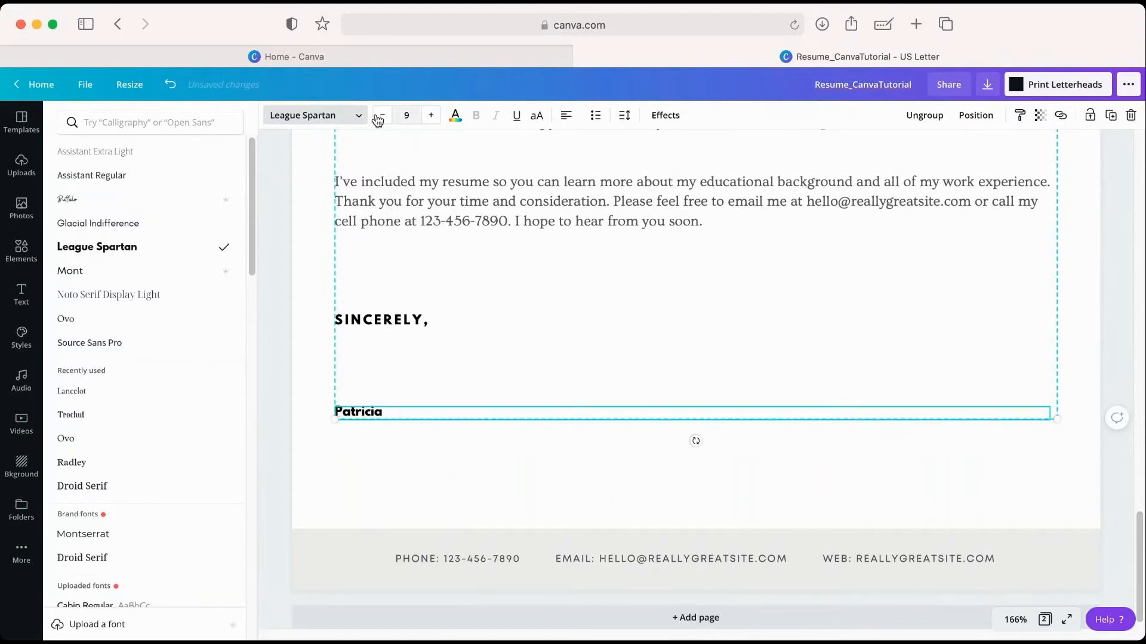
pyautogui.press('Escape')
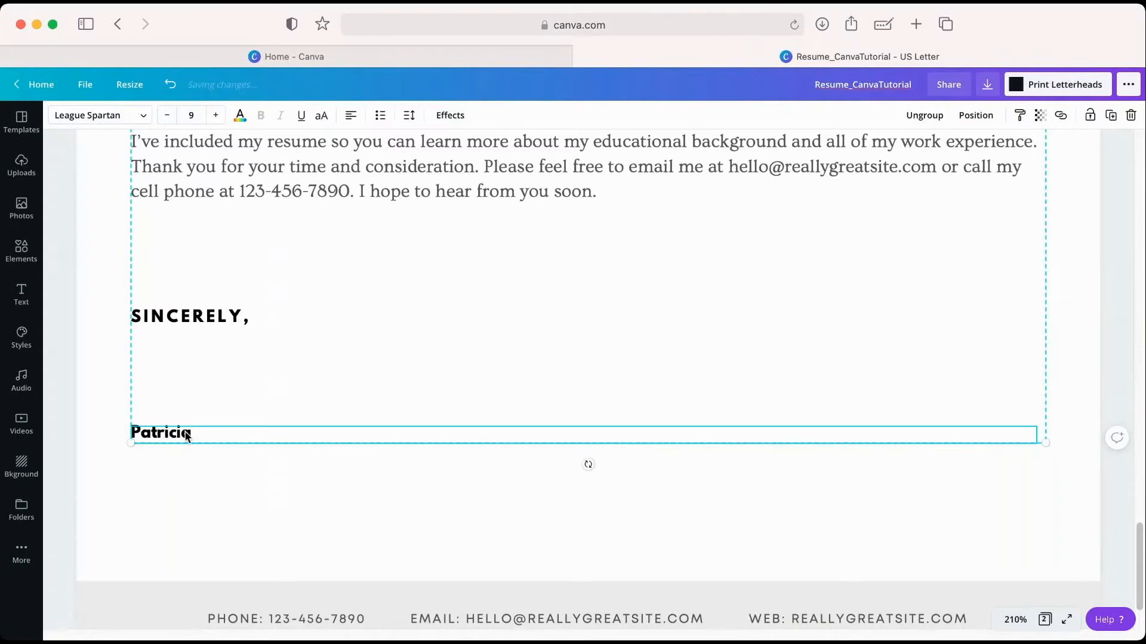
pyautogui.click(325, 122)
pyautogui.click(326, 122)
pyautogui.click(326, 121)
pyautogui.scroll(3, 305, 381)
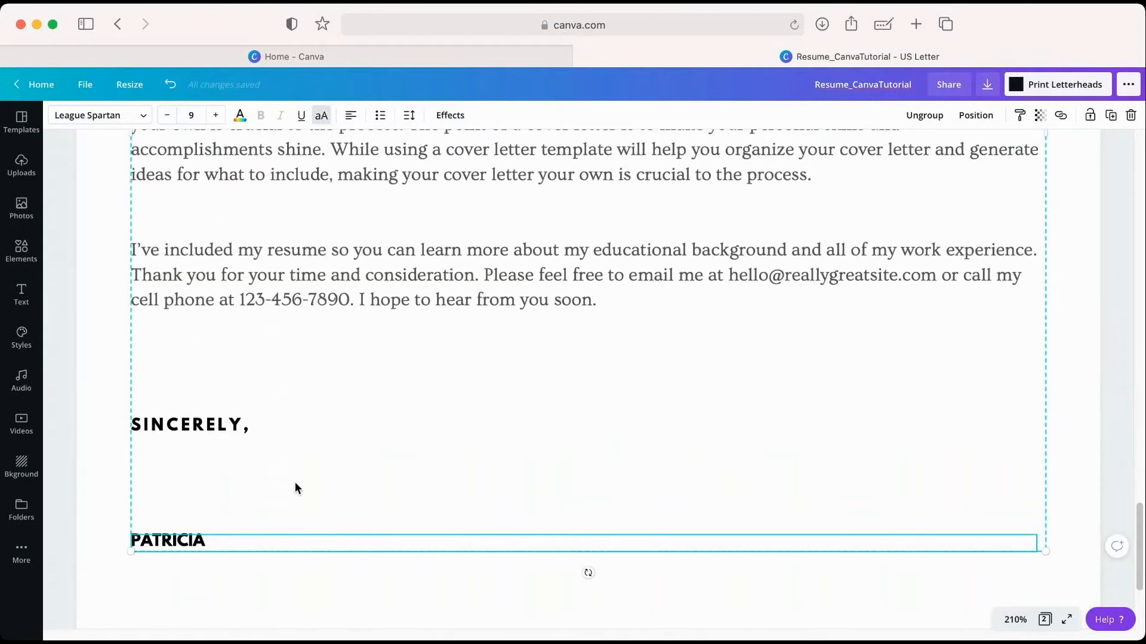
pyautogui.scroll(4, 294, 483)
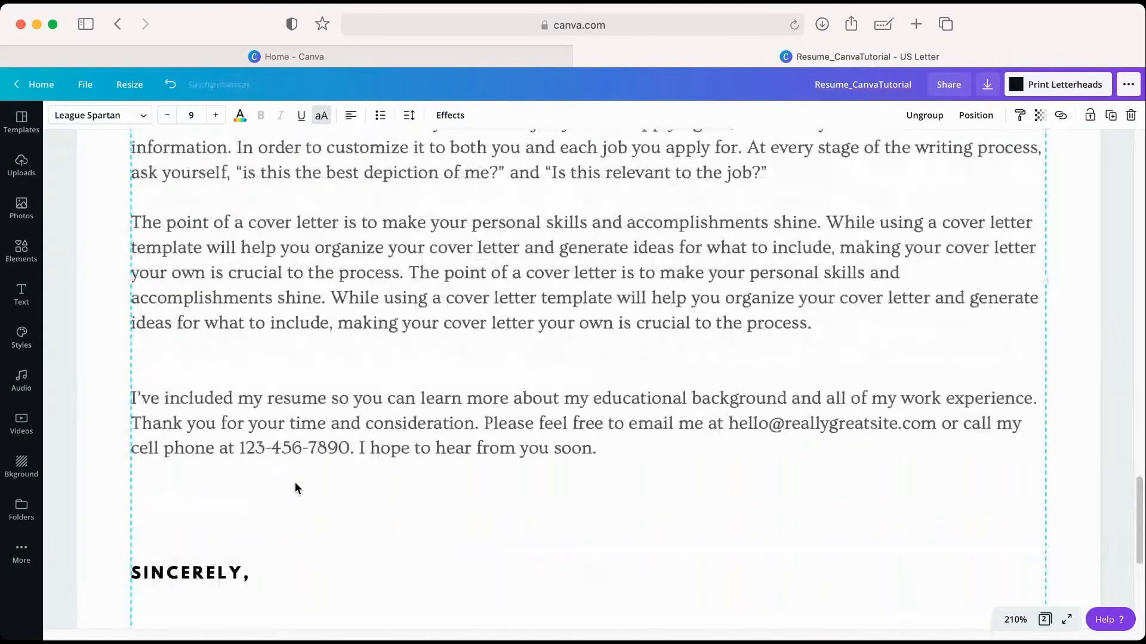
pyautogui.scroll(10, 294, 482)
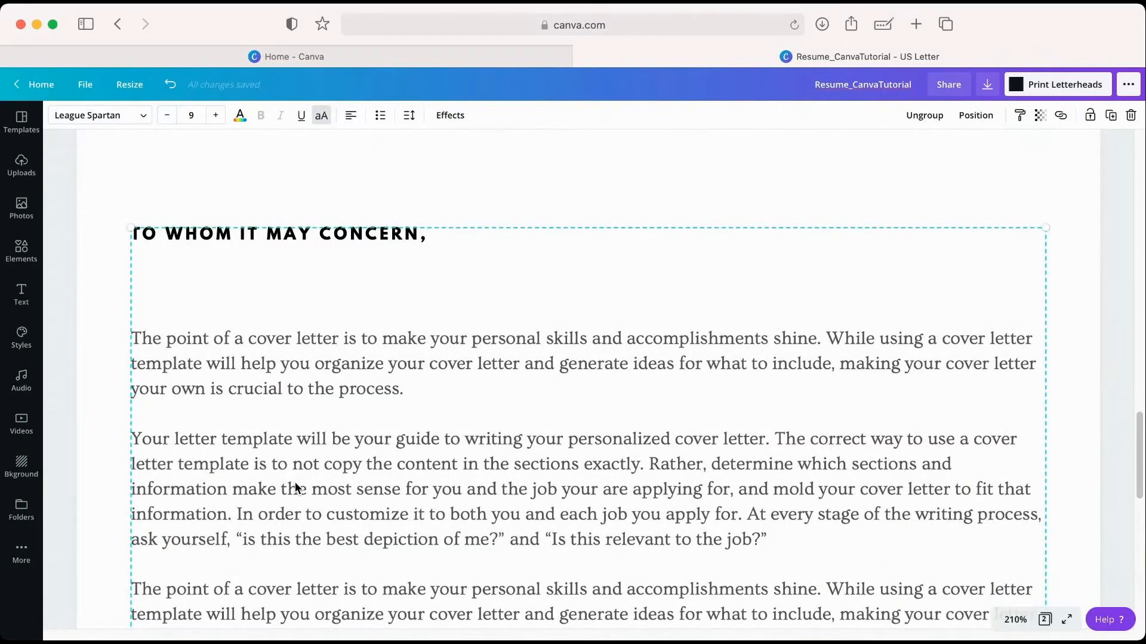
pyautogui.scroll(-3, 295, 482)
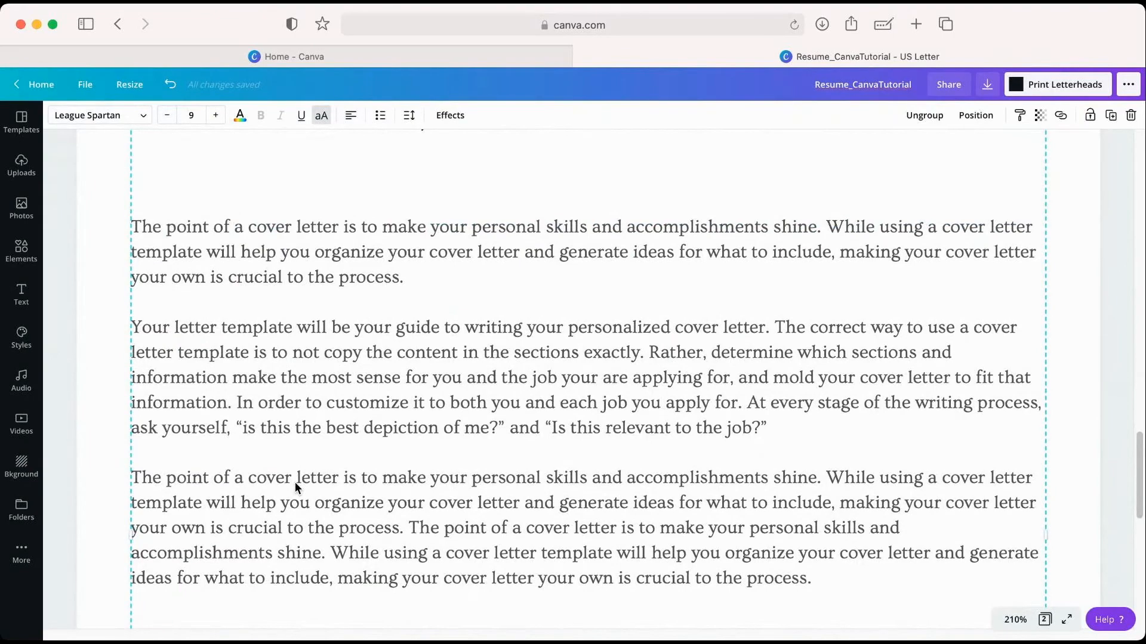
pyautogui.scroll(-6, 295, 482)
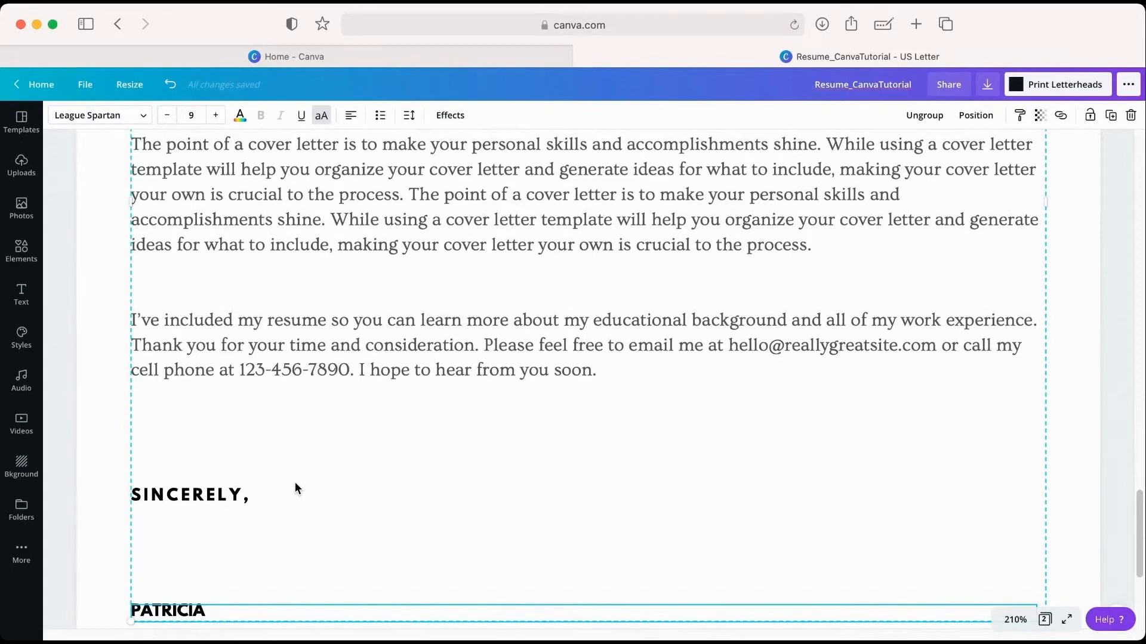
# Scroll through the Ovo size-11 letter body to the closing paragraph, then show the 210% zoom choices
pyautogui.click(438, 345)
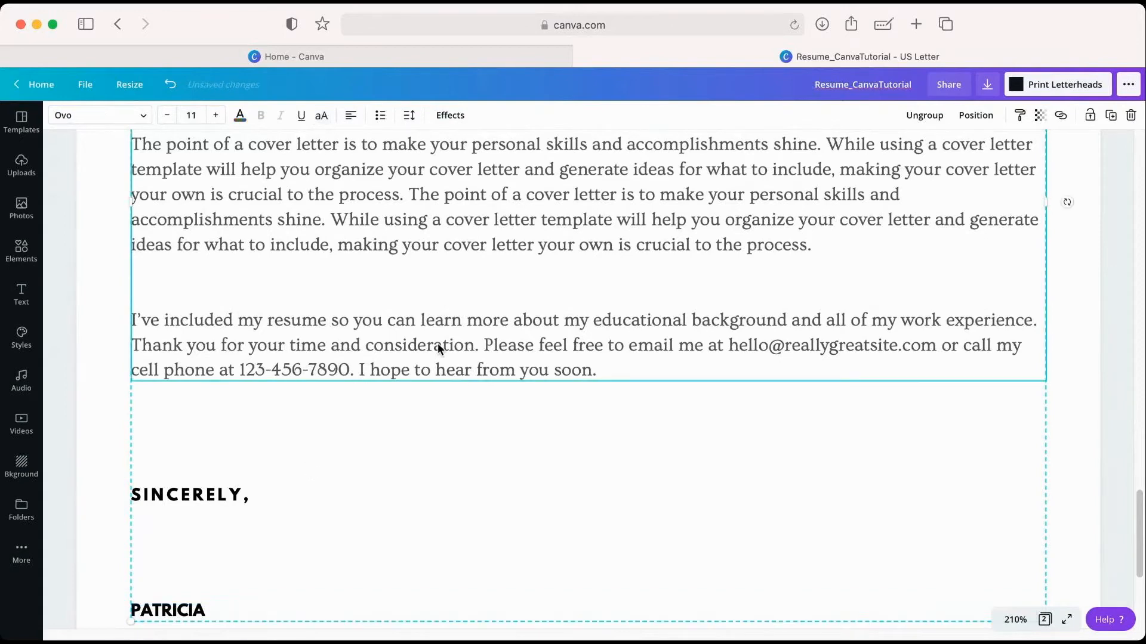
pyautogui.click(438, 345)
pyautogui.scroll(-3, 439, 476)
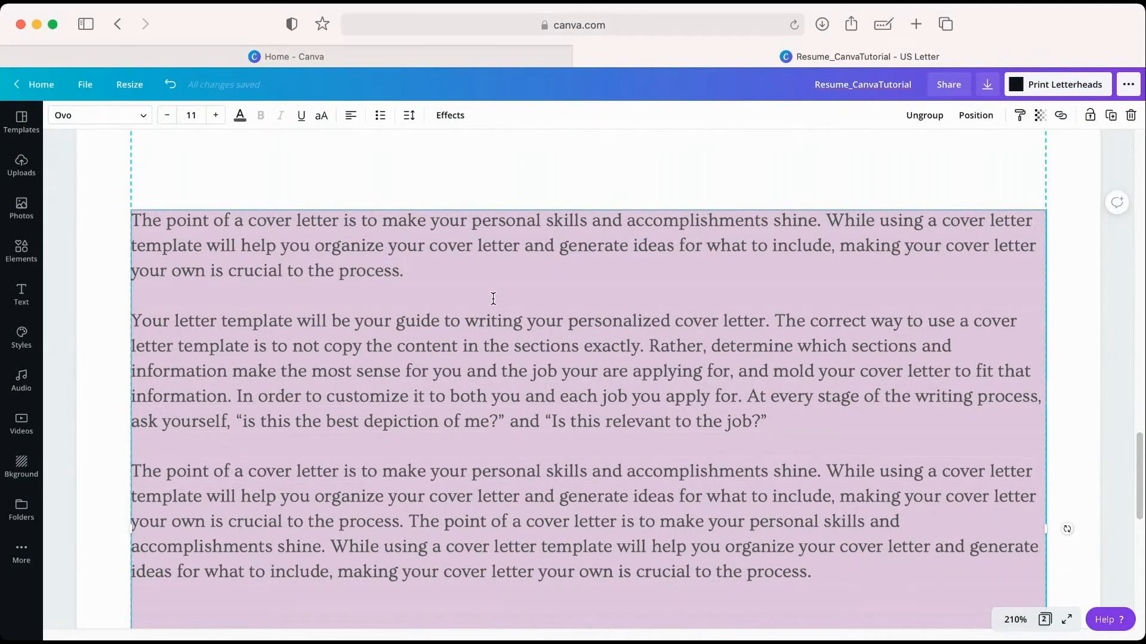
pyautogui.click(493, 298)
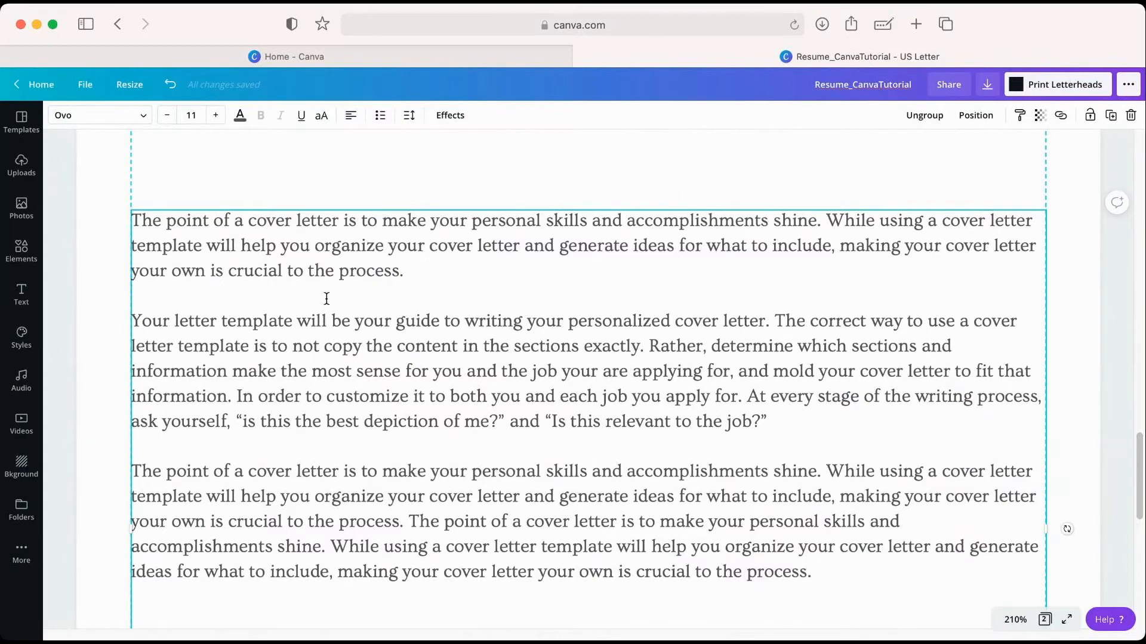
pyautogui.press('super+a')
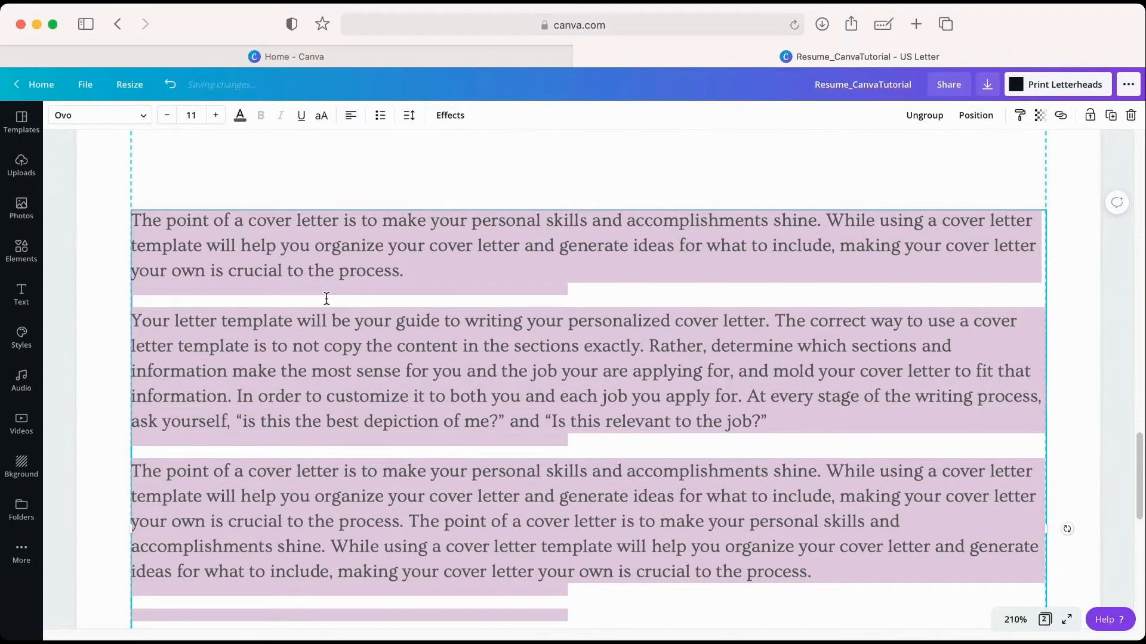
pyautogui.click(466, 293)
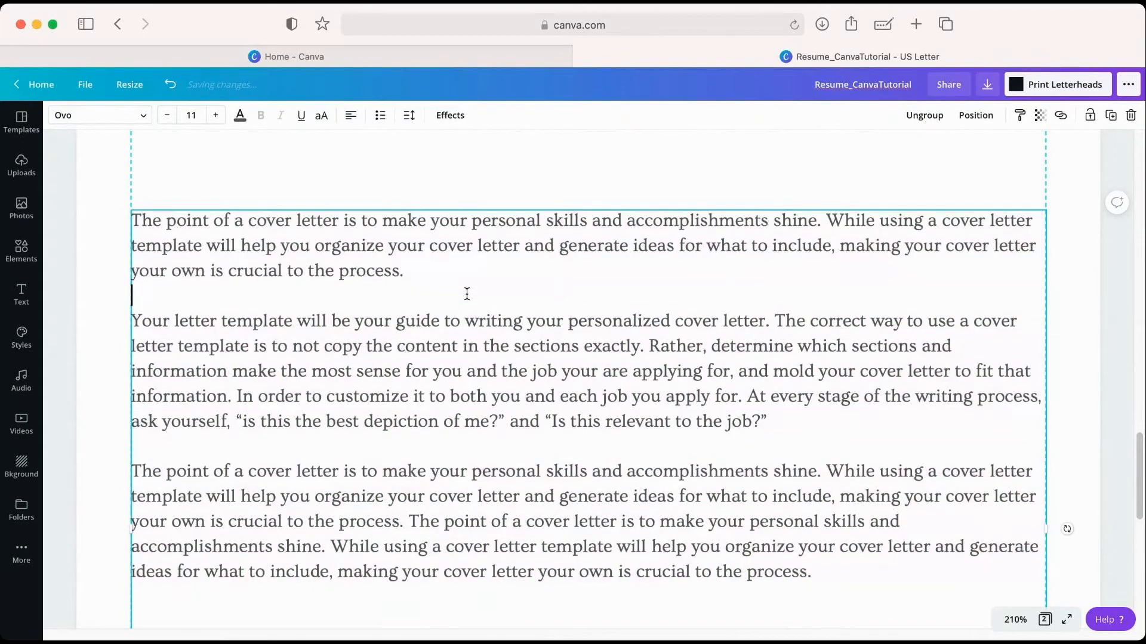
pyautogui.scroll(3, 477, 360)
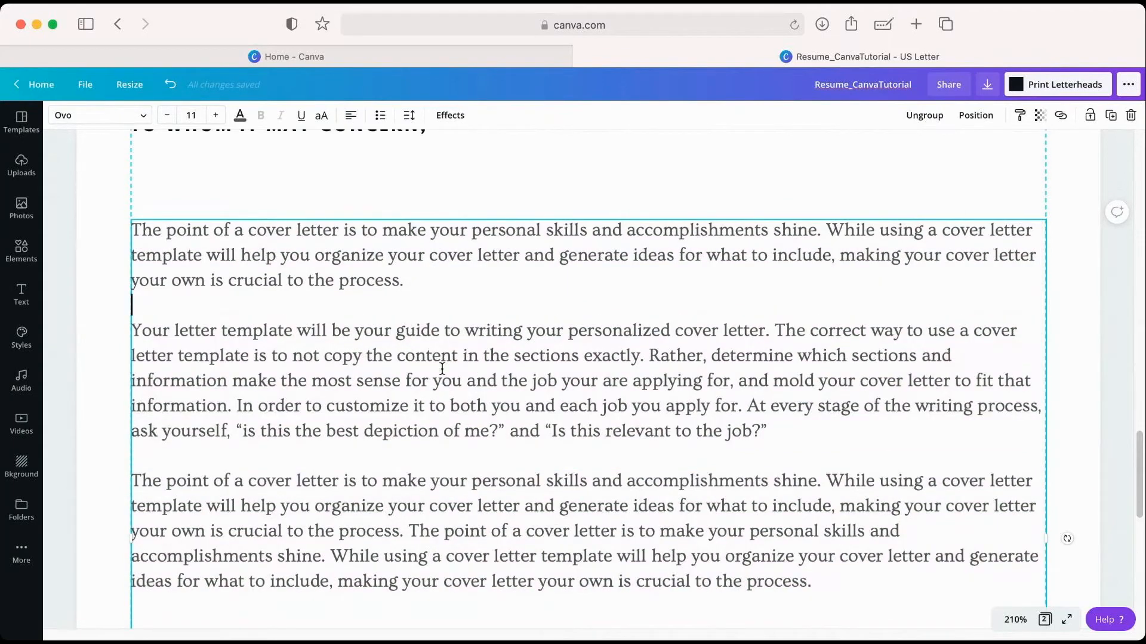
pyautogui.scroll(-5, 441, 368)
pyautogui.click(1017, 625)
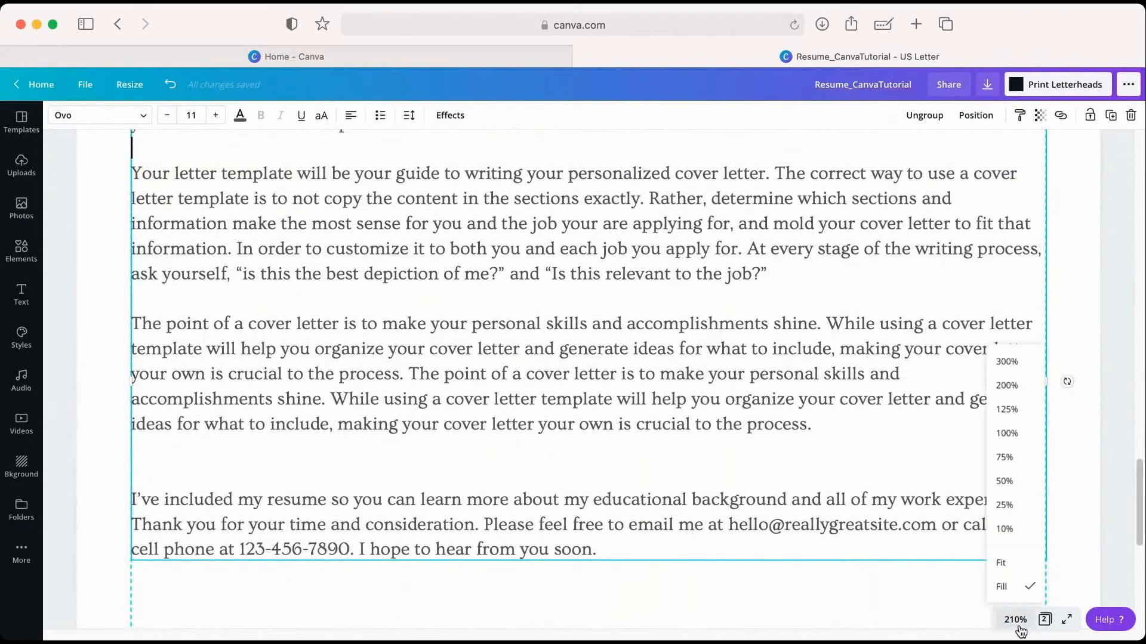
# Fit the whole cover letter page in view and check the letter text group
pyautogui.click(1009, 573)
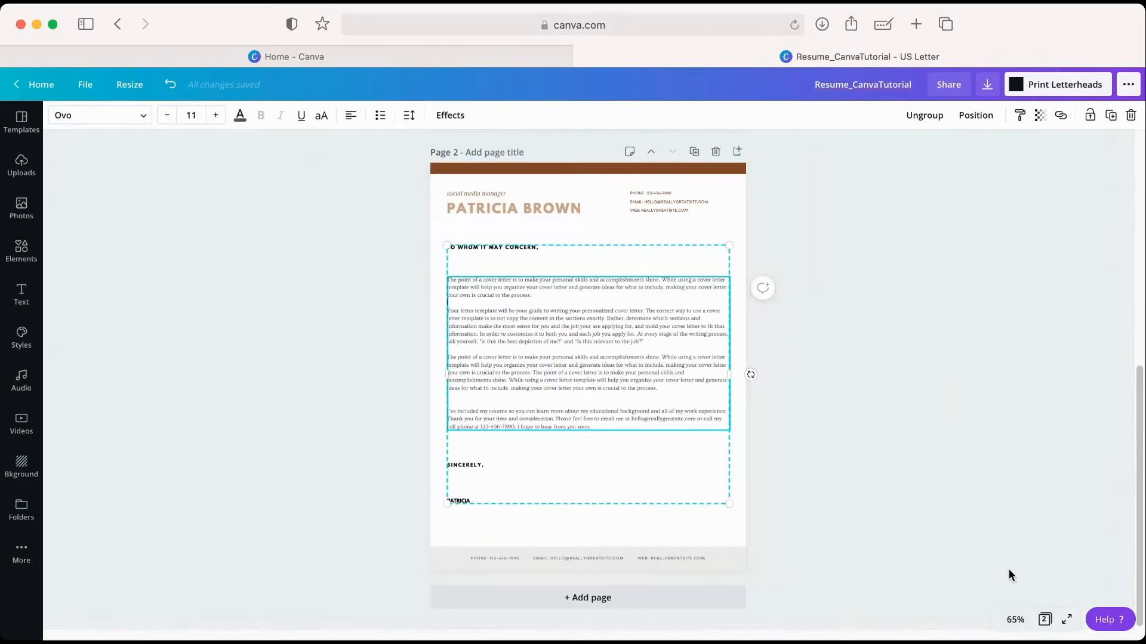
pyautogui.click(890, 452)
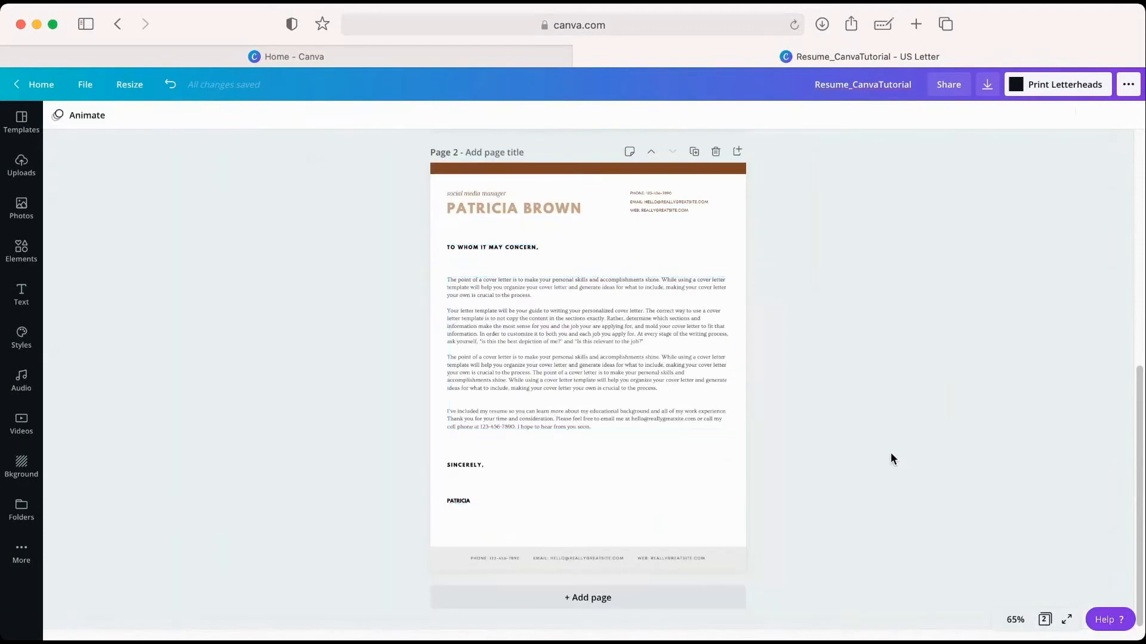
pyautogui.click(528, 250)
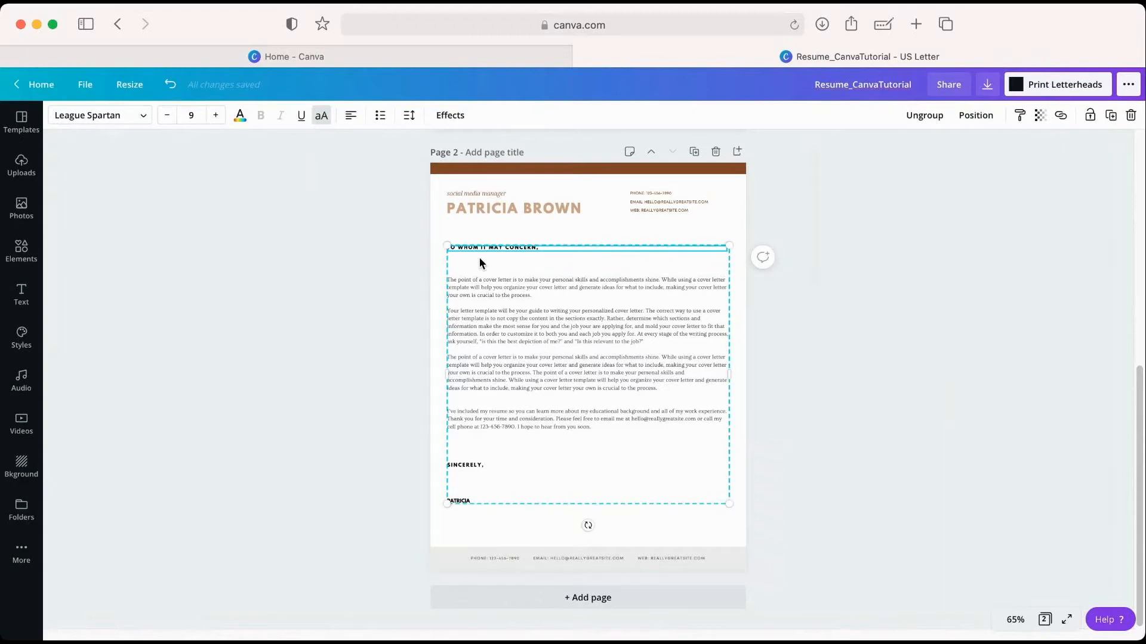
pyautogui.click(335, 287)
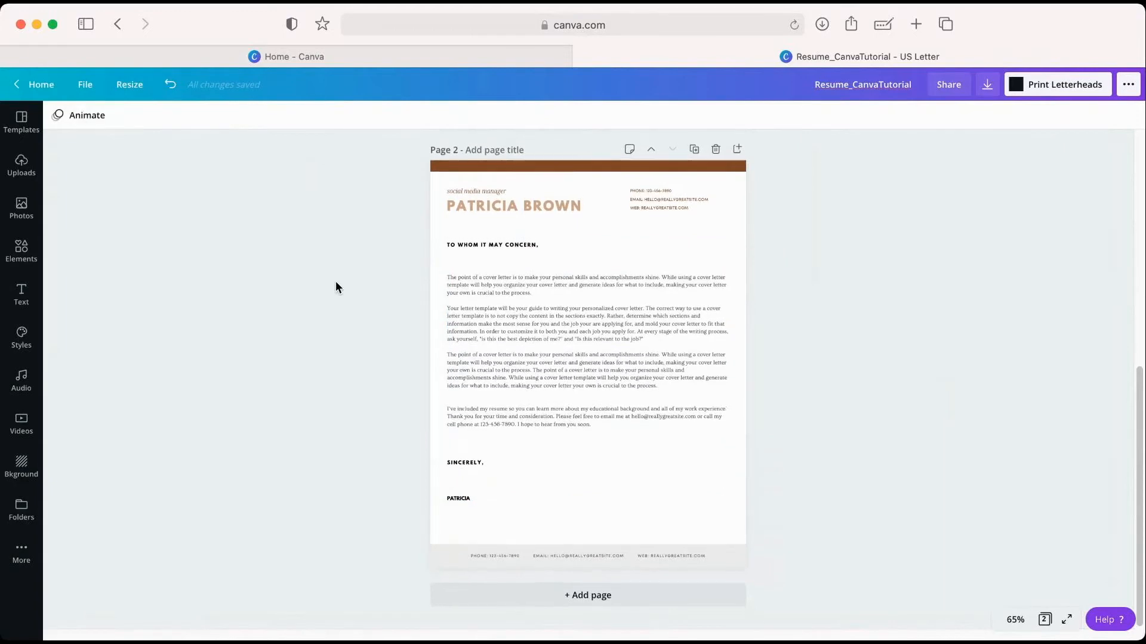
# Return to the resume page and put the Resume_CanvaTutorial title into editing
pyautogui.scroll(8, 332, 292)
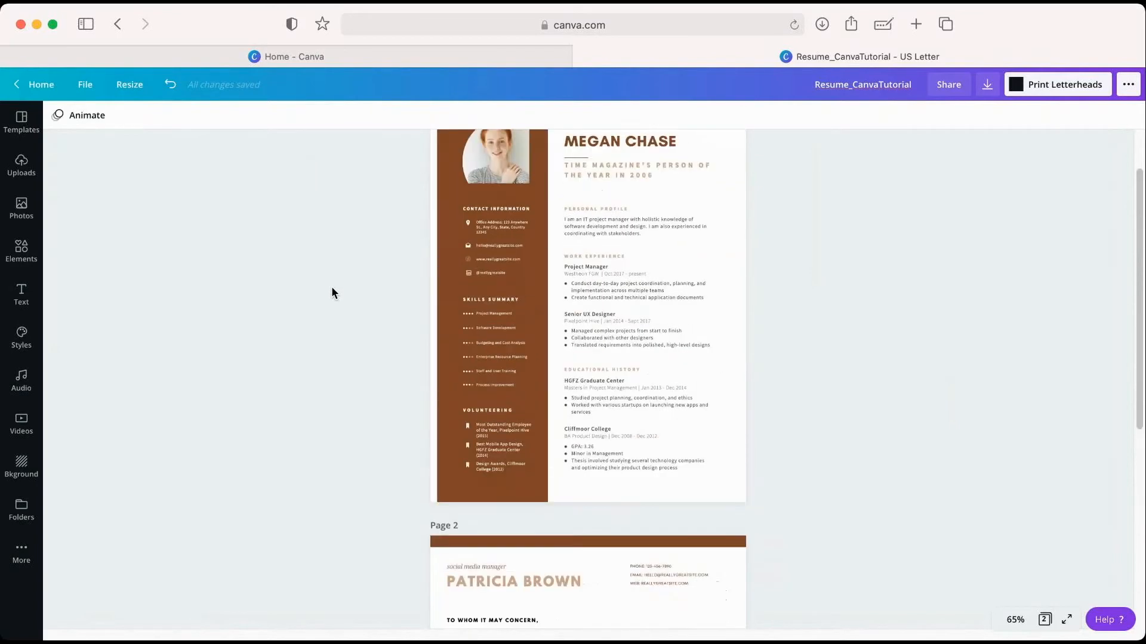
pyautogui.scroll(-1, 332, 288)
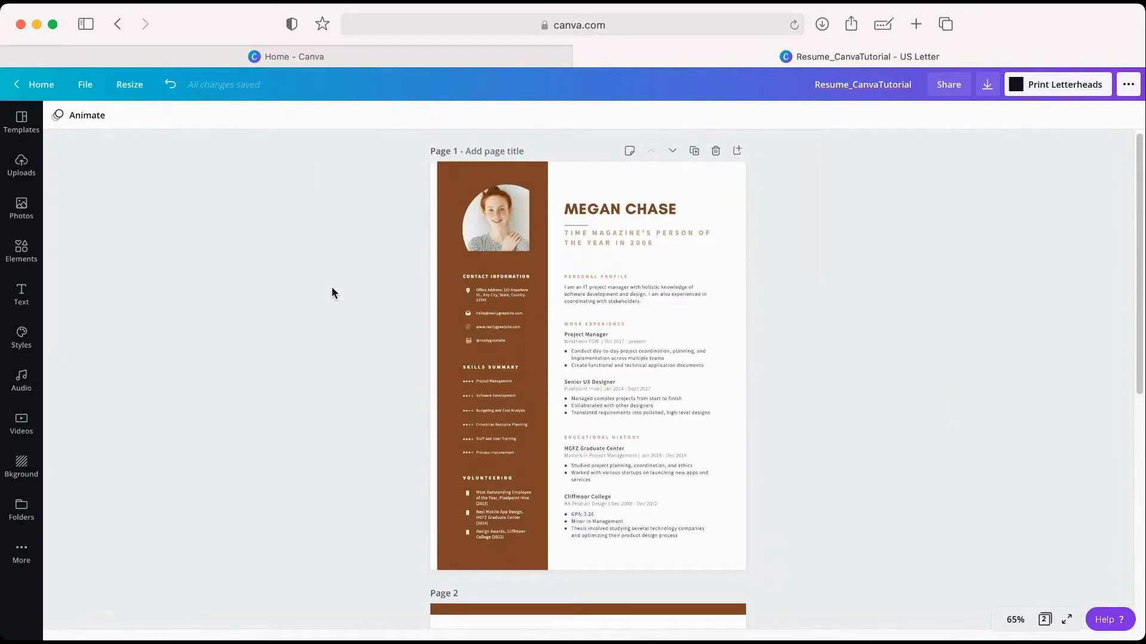
pyautogui.click(830, 89)
pyautogui.doubleClick(838, 85)
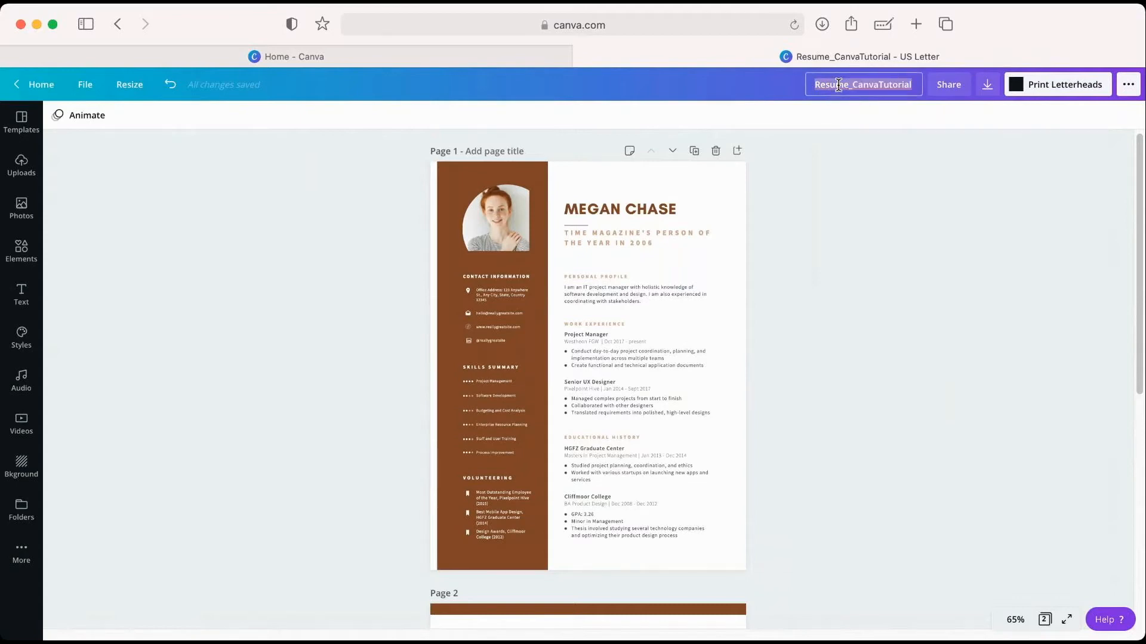
pyautogui.click(838, 85)
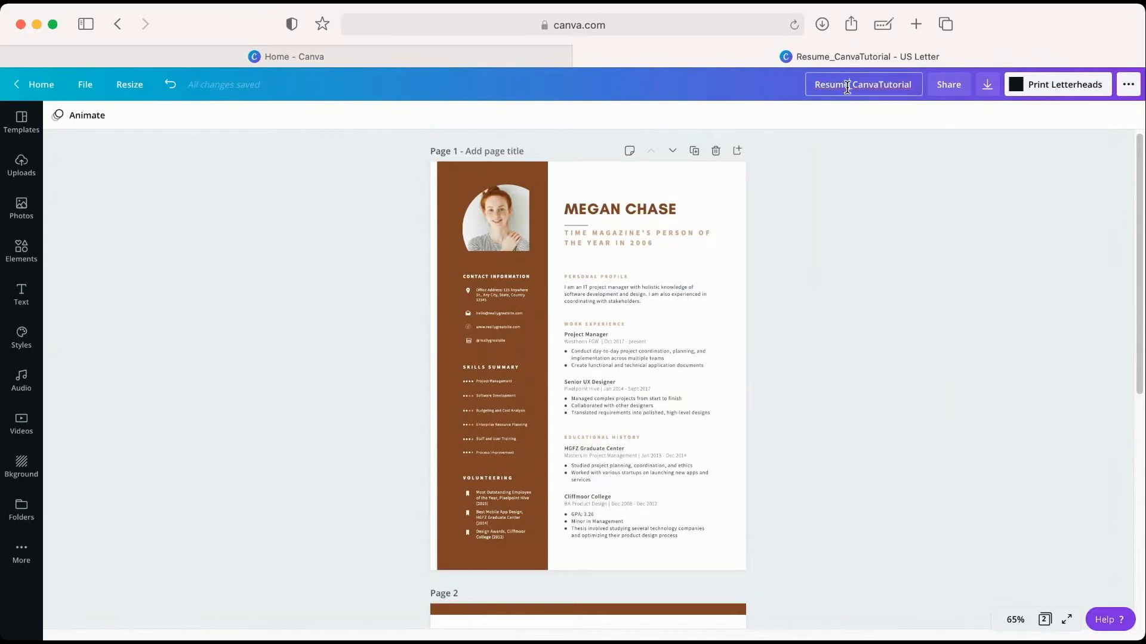
# Rename the design from Resume_CanvaTutorial to RCL_CanvaTutorial
pyautogui.moveTo(847, 86); pyautogui.dragTo(816, 85)
pyautogui.write('RCL')
pyautogui.press('Return')
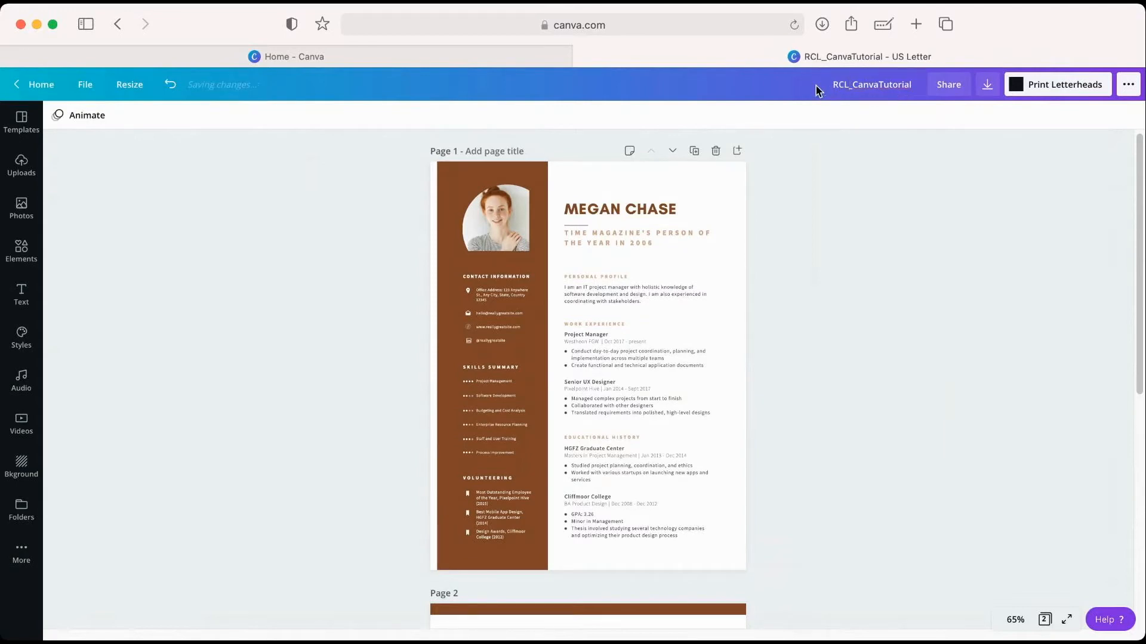
# Title the pages Resume_Chase and CoverLetter_Chase, then bring up the download options
pyautogui.click(494, 151)
pyautogui.write('Resume_Chase')
pyautogui.click(484, 592)
pyautogui.write('CoverLetter_Chase')
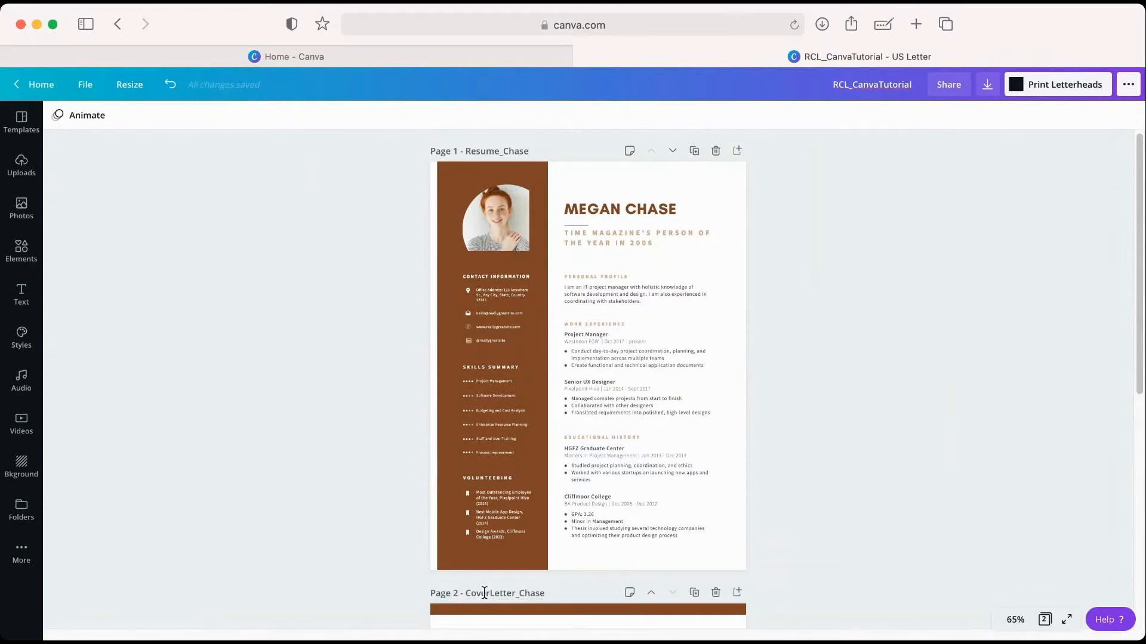
pyautogui.click(988, 87)
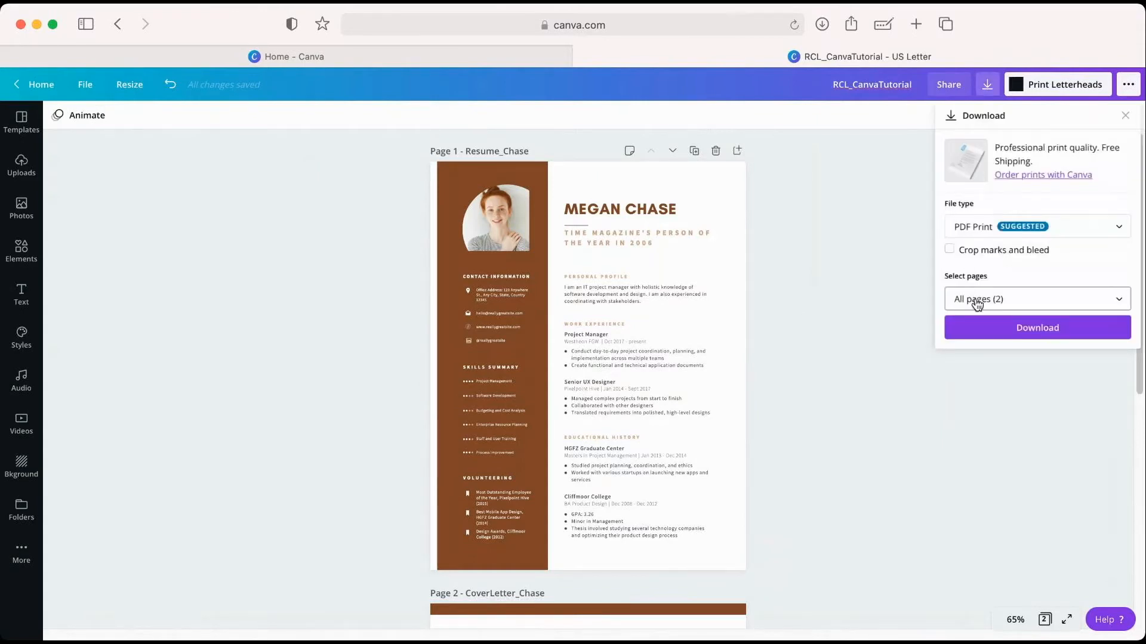
# Download only Page 2, CoverLetter_Chase, as a PDF Print and continue editing
pyautogui.click(1018, 309)
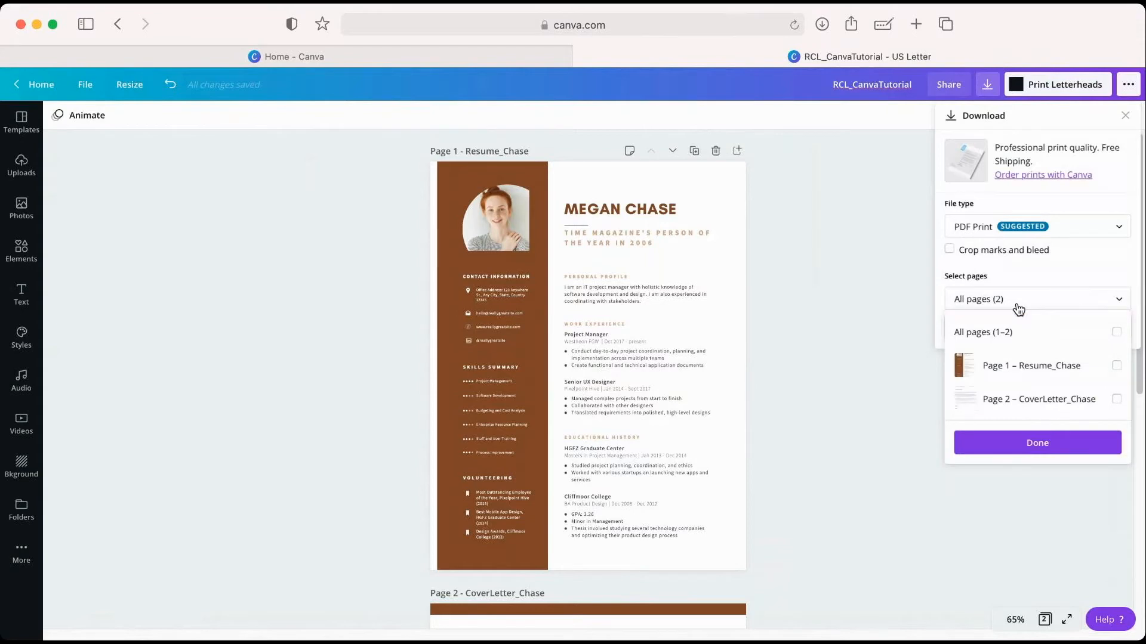
pyautogui.click(1021, 406)
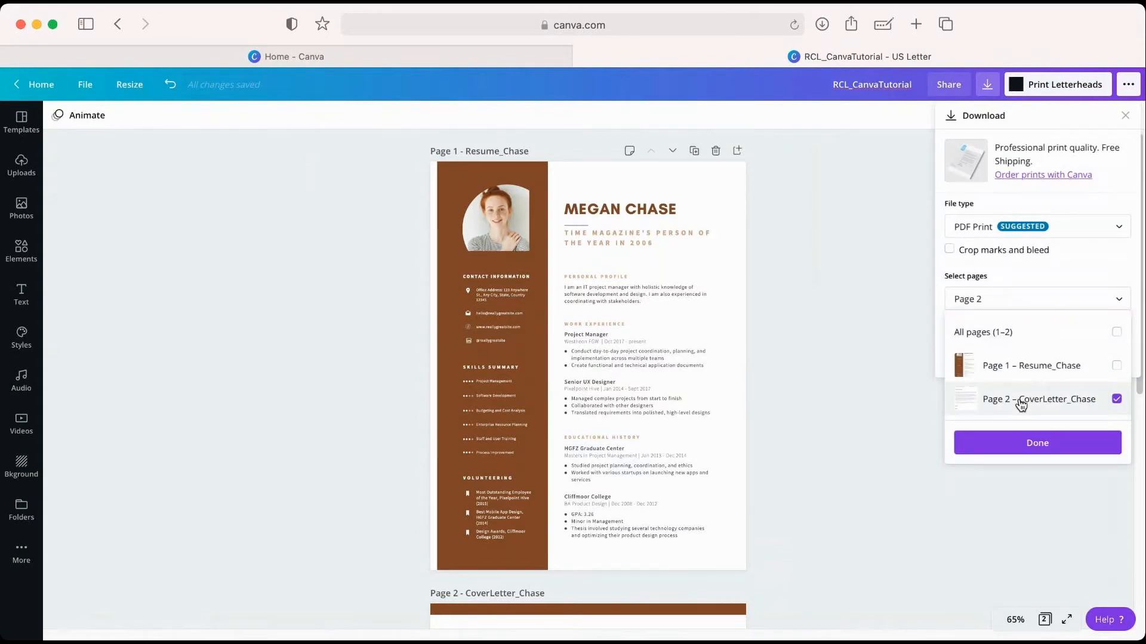
pyautogui.click(1013, 444)
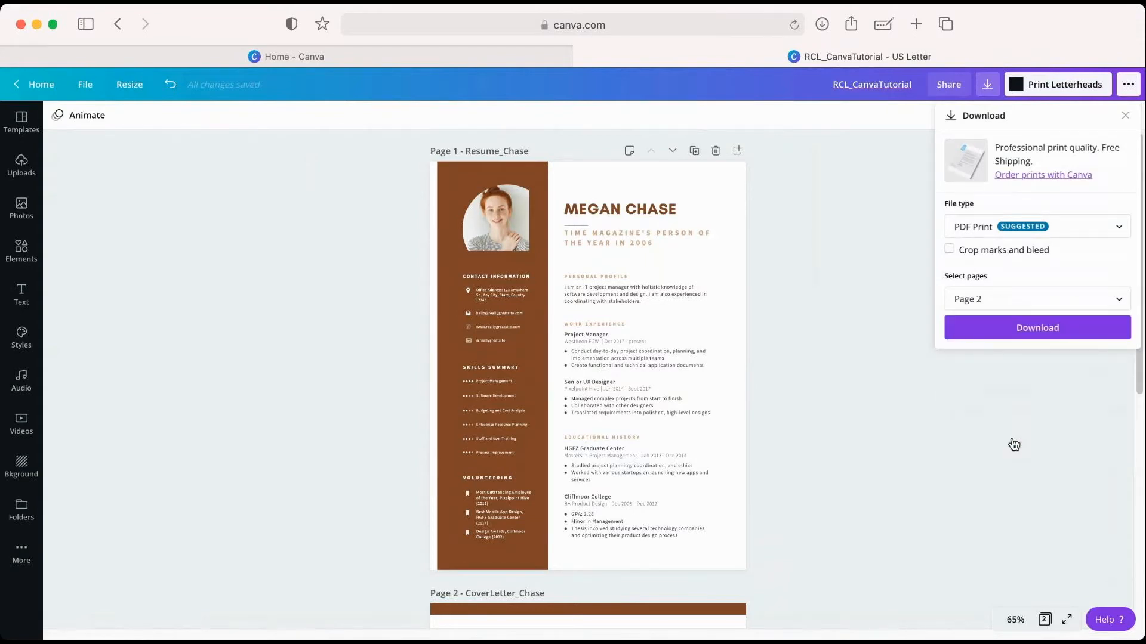
pyautogui.click(1010, 329)
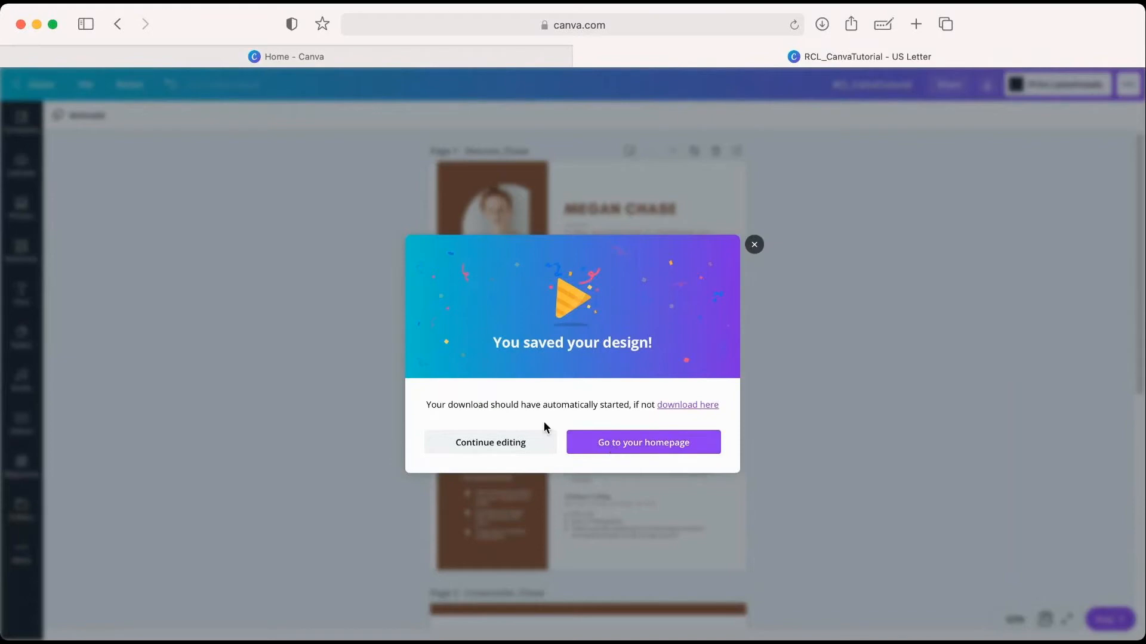
pyautogui.click(467, 448)
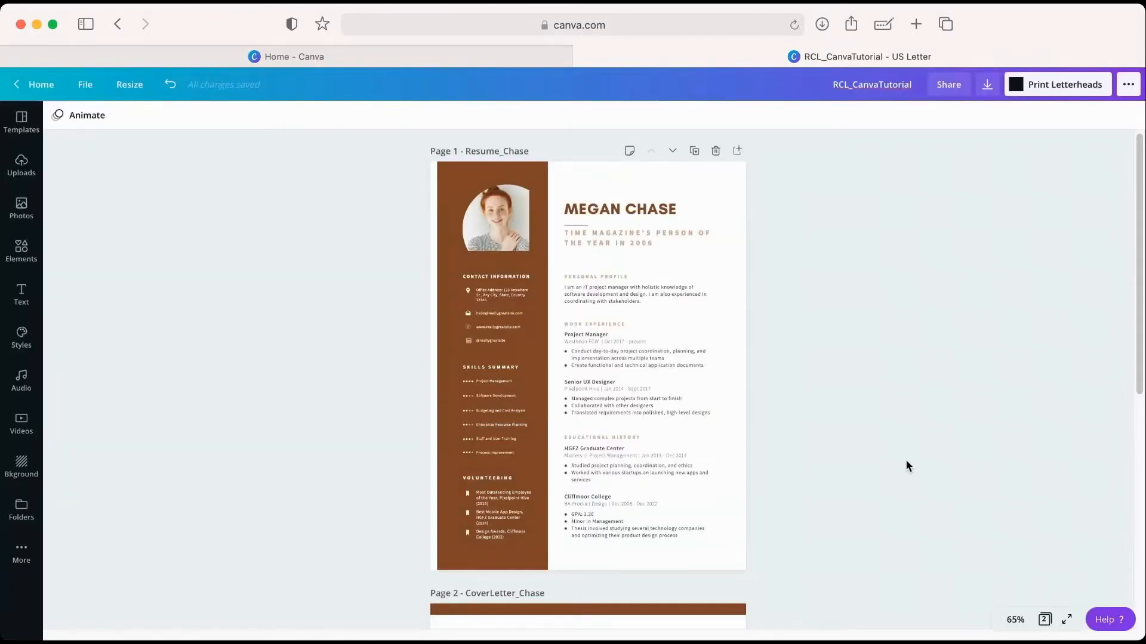
# Check the download page list, ticking and unticking Resume_Chase, then close it
pyautogui.click(987, 87)
pyautogui.click(996, 304)
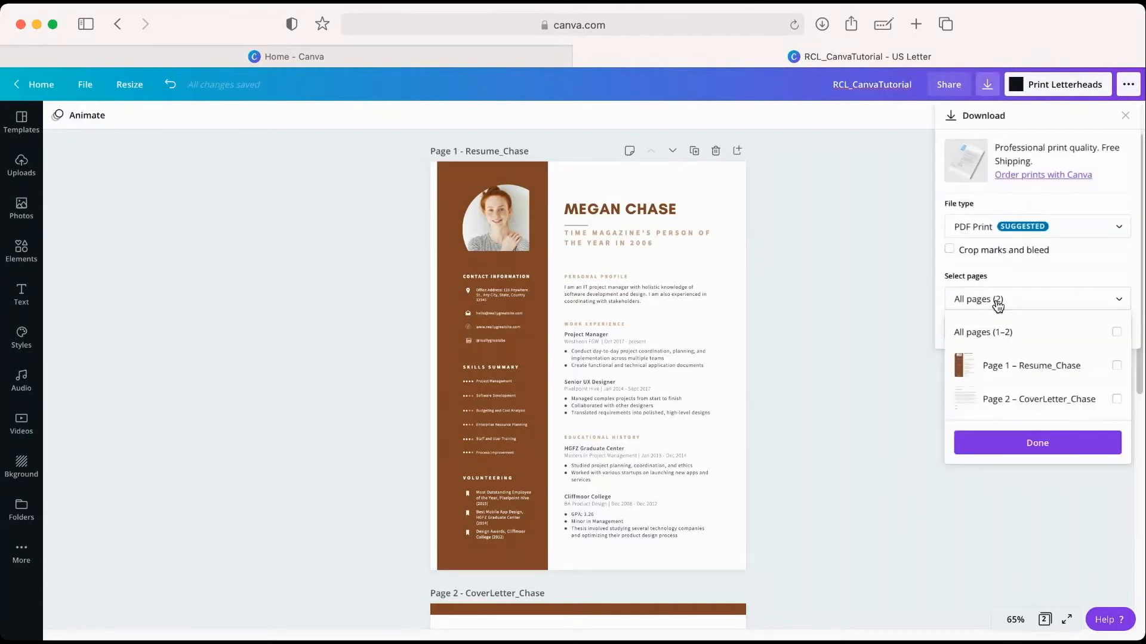
pyautogui.click(997, 368)
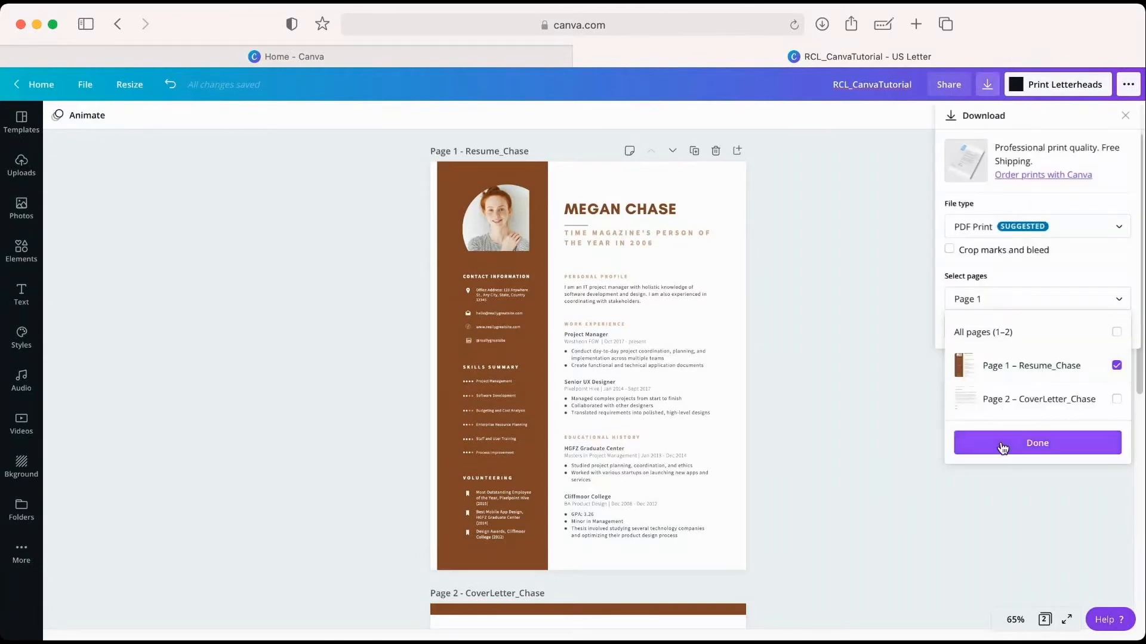
pyautogui.click(1115, 368)
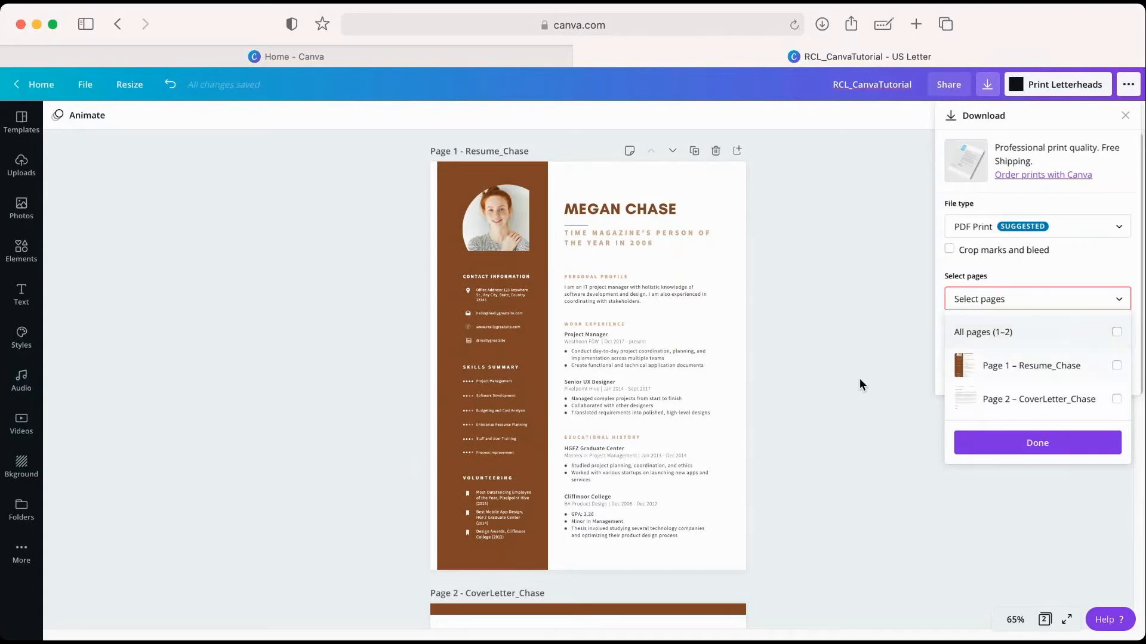
pyautogui.click(886, 462)
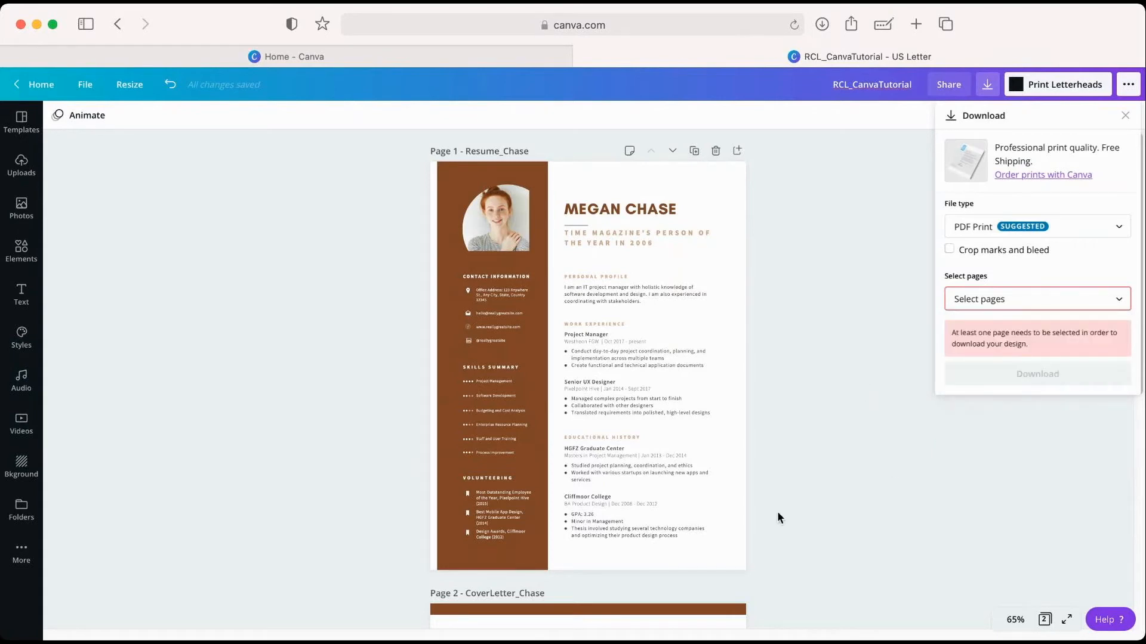
# Move the cover letter up to page 1 and download all pages
pyautogui.scroll(-4, 777, 518)
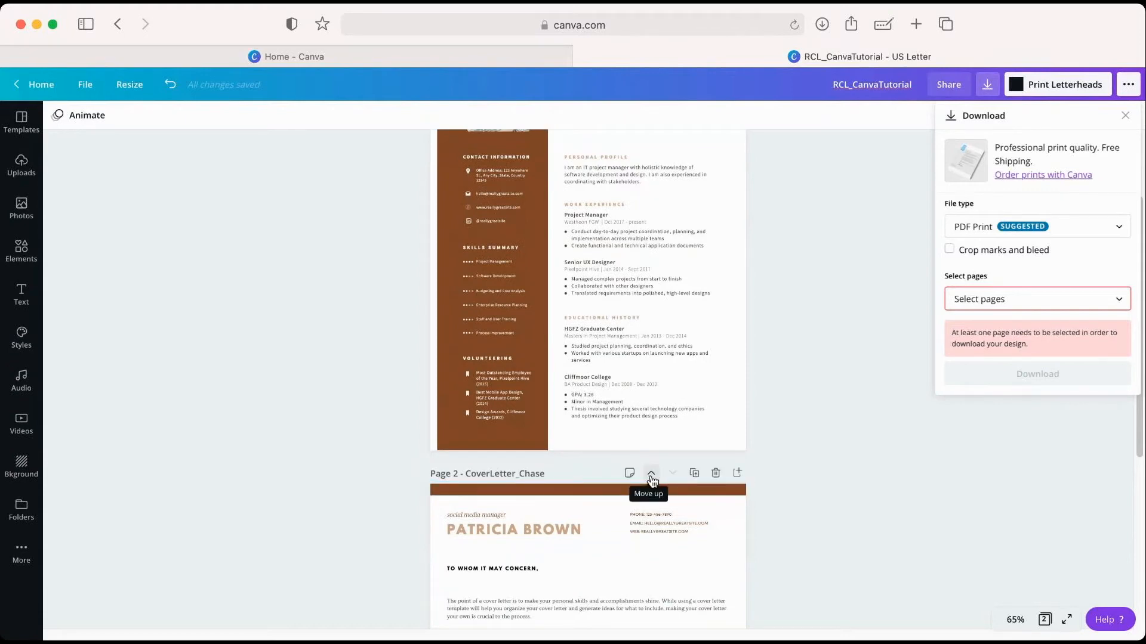
pyautogui.click(651, 474)
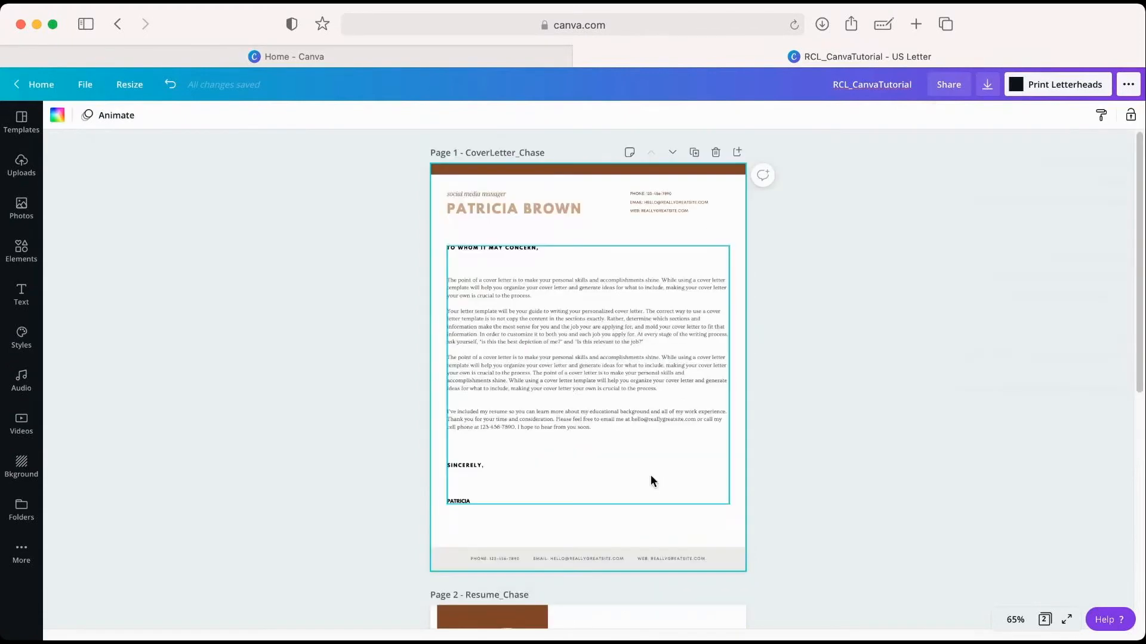
pyautogui.click(815, 399)
pyautogui.scroll(-5, 815, 398)
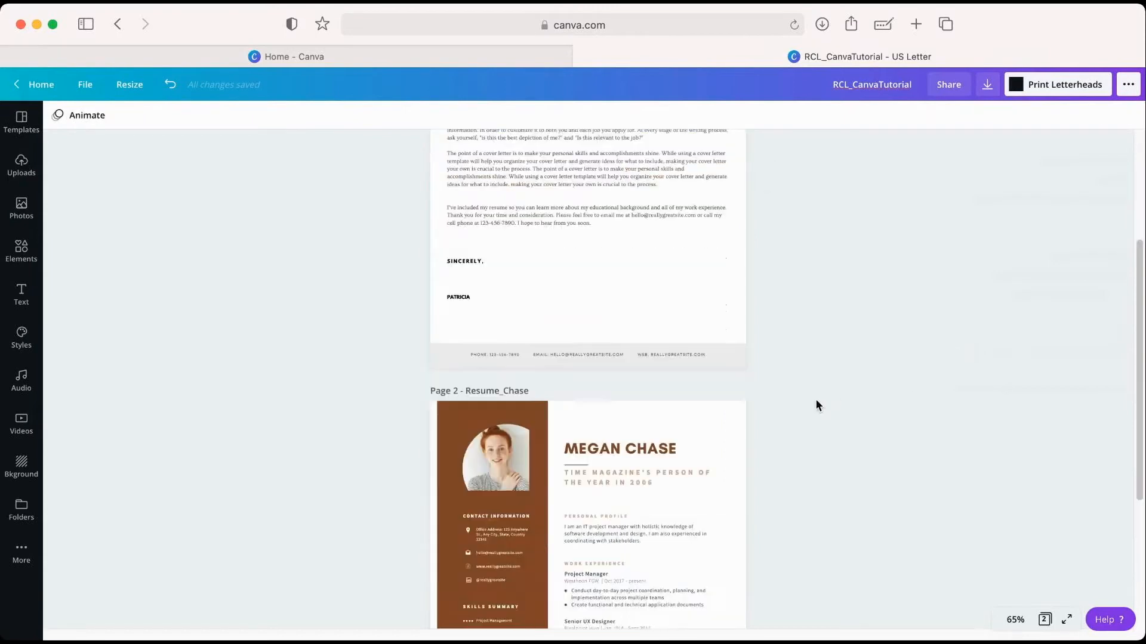
pyautogui.scroll(4, 816, 404)
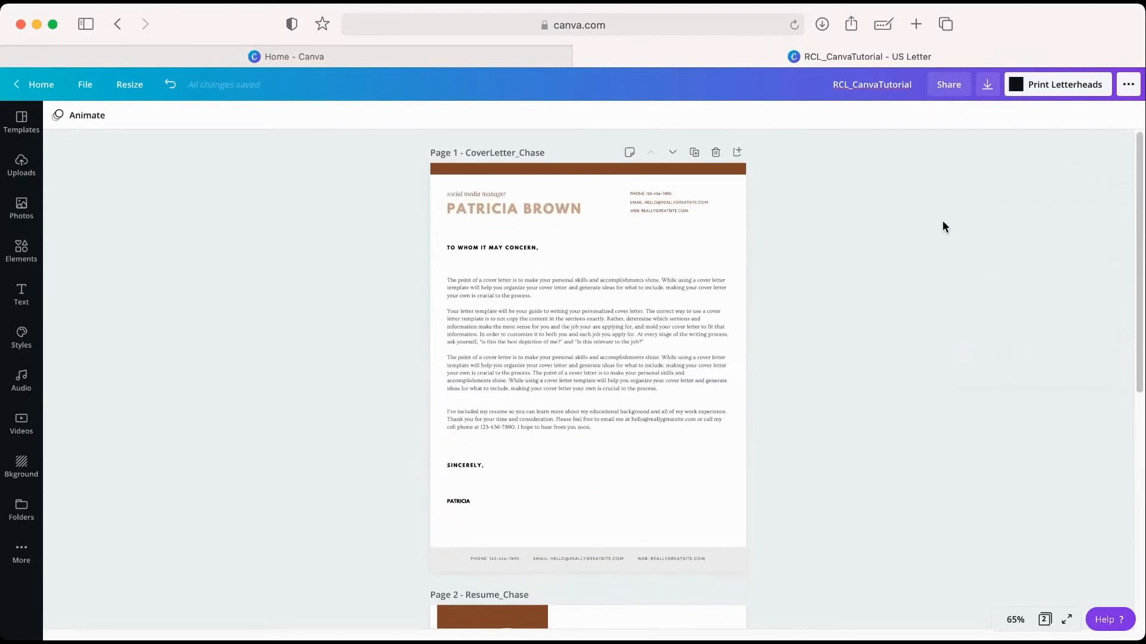
pyautogui.click(988, 86)
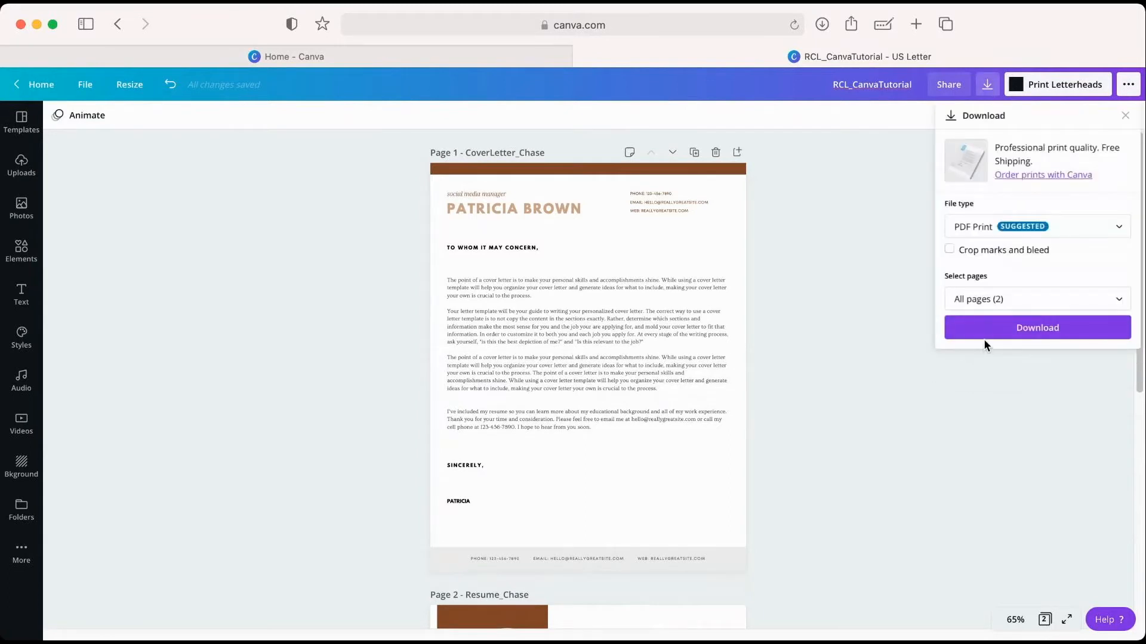
pyautogui.click(986, 337)
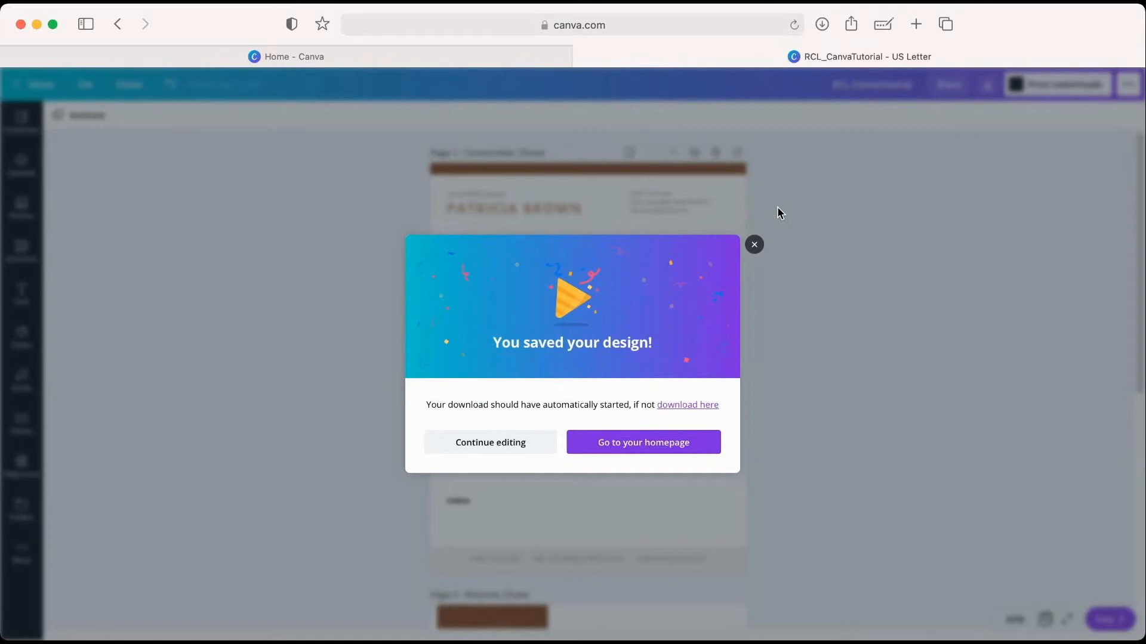
# Dismiss the saved-design message and close the RCL_CanvaTutorial tab with Cmd+W
pyautogui.click(512, 450)
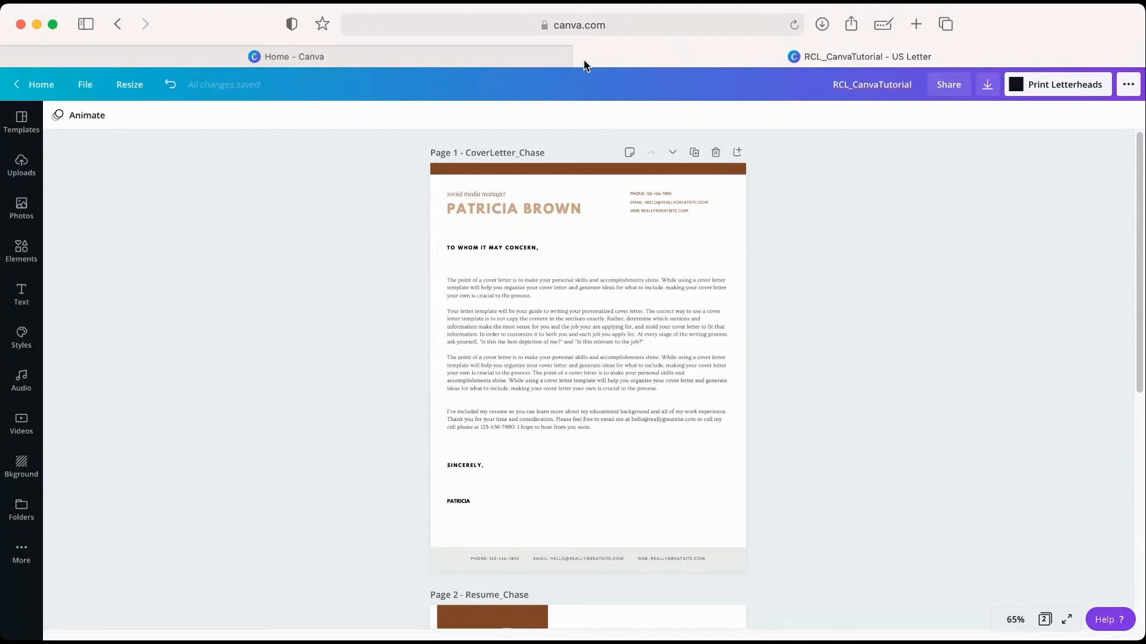
pyautogui.press('super+w')
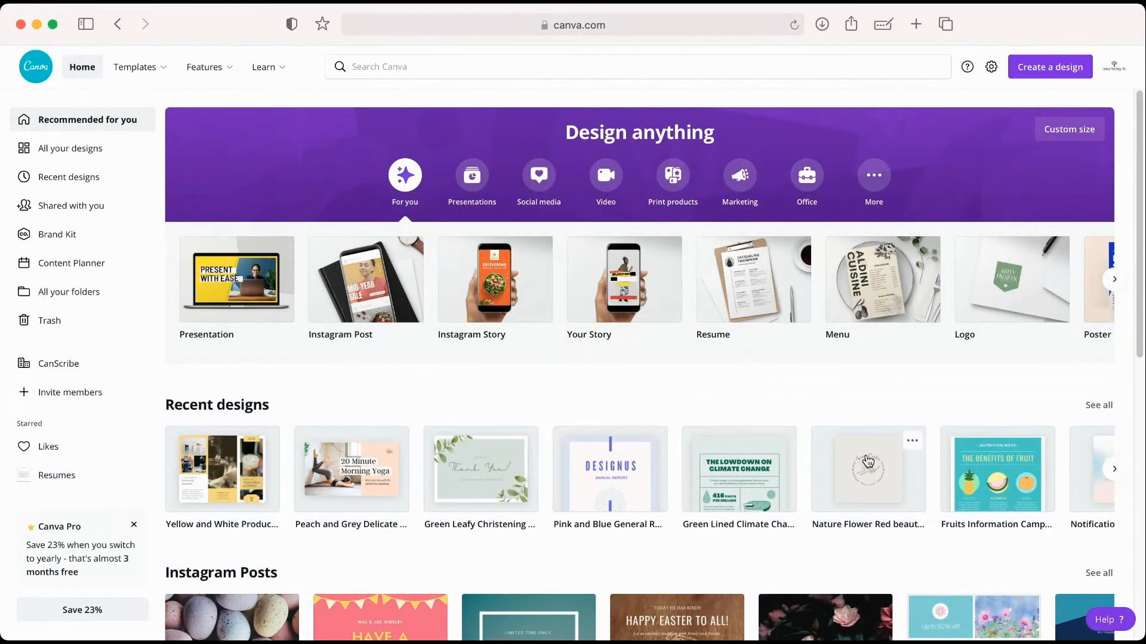
# Create a new Logo design from Home and title it 'Logo'
pyautogui.click(992, 289)
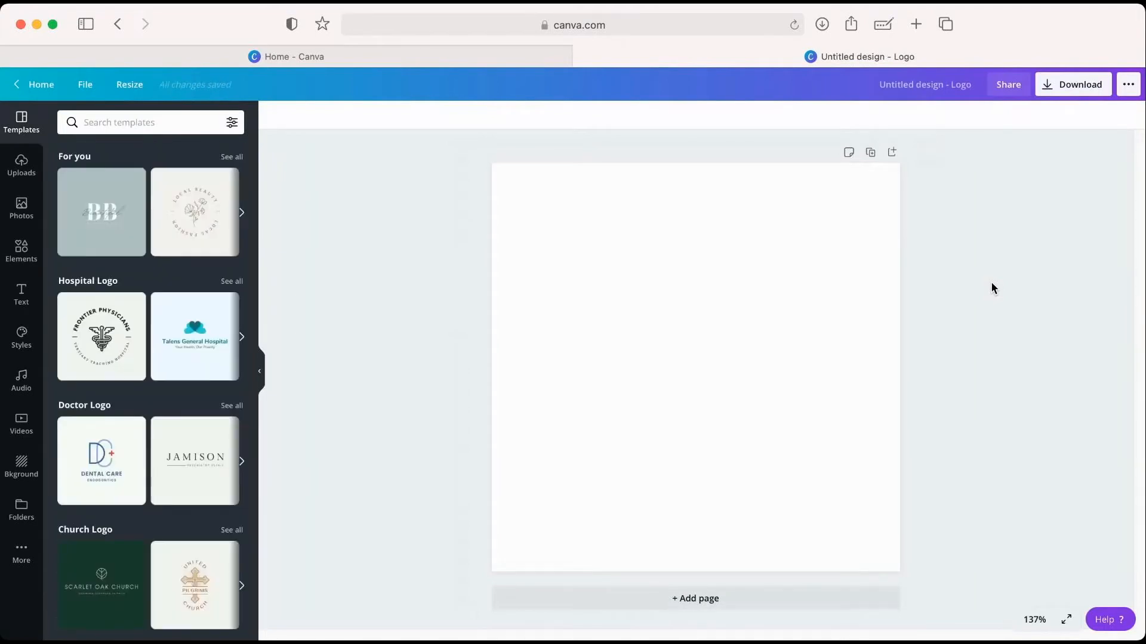
pyautogui.click(959, 84)
pyautogui.write('Logo')
pyautogui.press('Return')
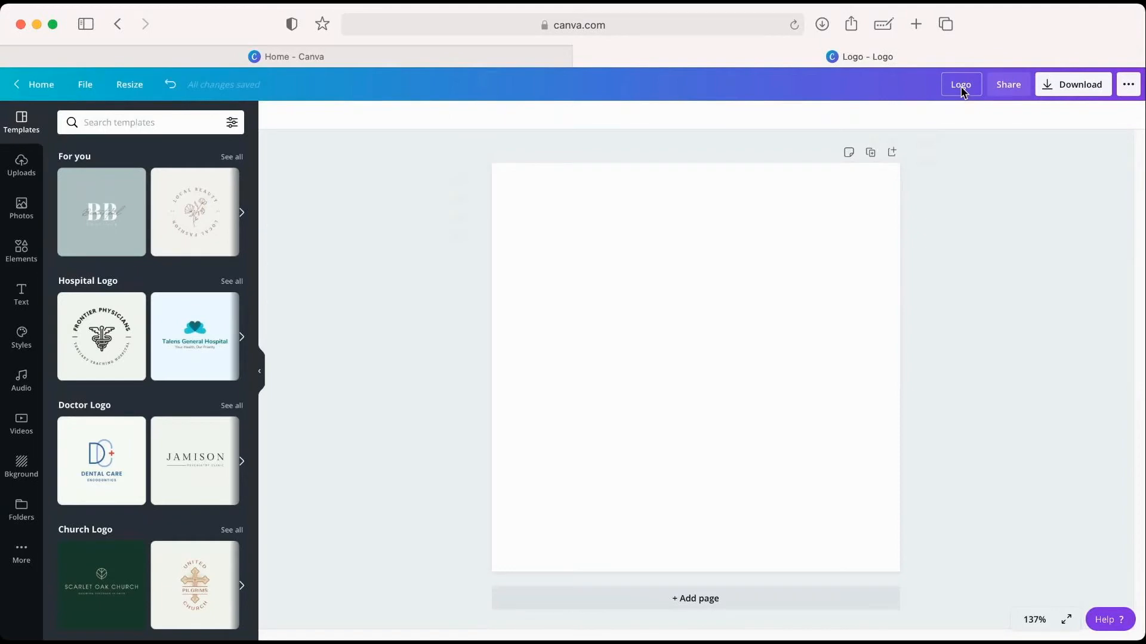
# Browse the templates and show all Animated Logo templates
pyautogui.moveTo(140, 253)
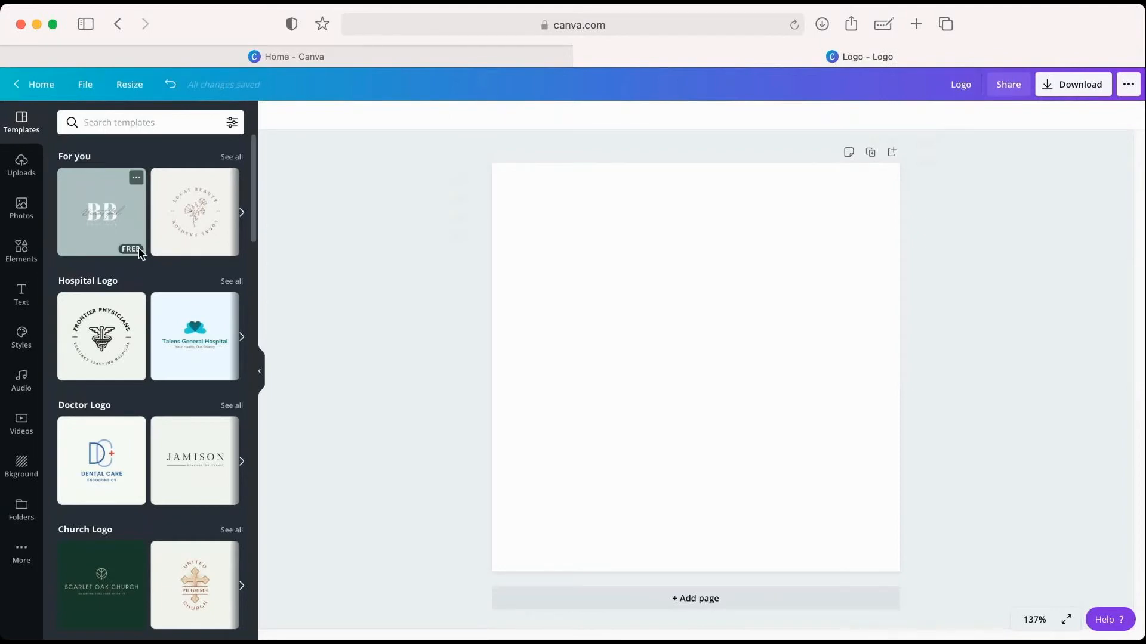
pyautogui.scroll(-5, 140, 253)
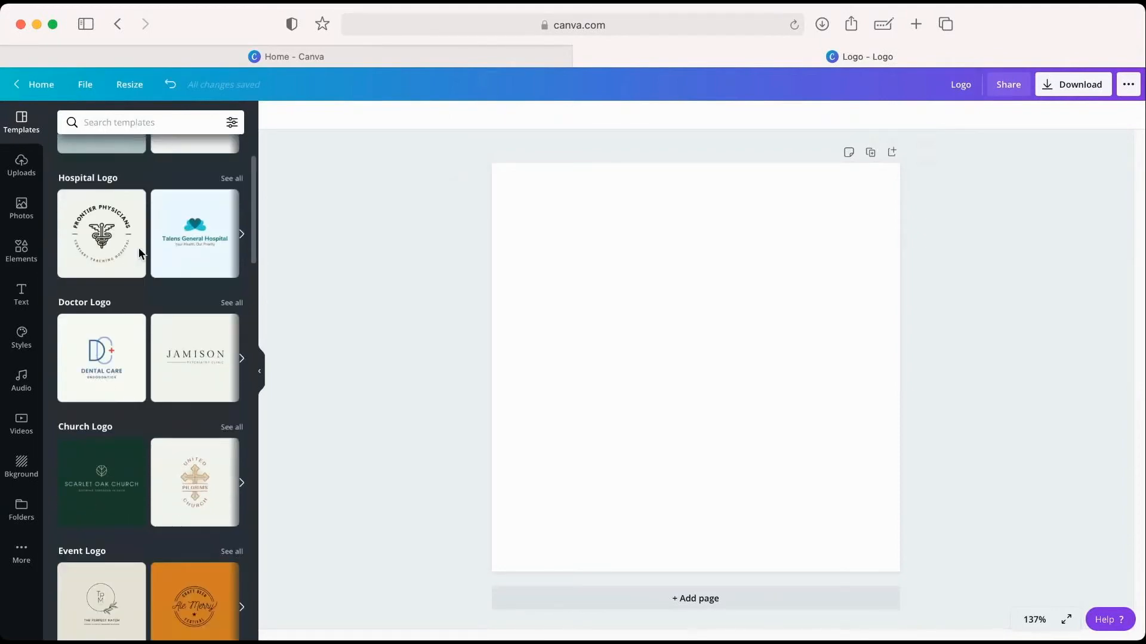
pyautogui.scroll(-4, 141, 253)
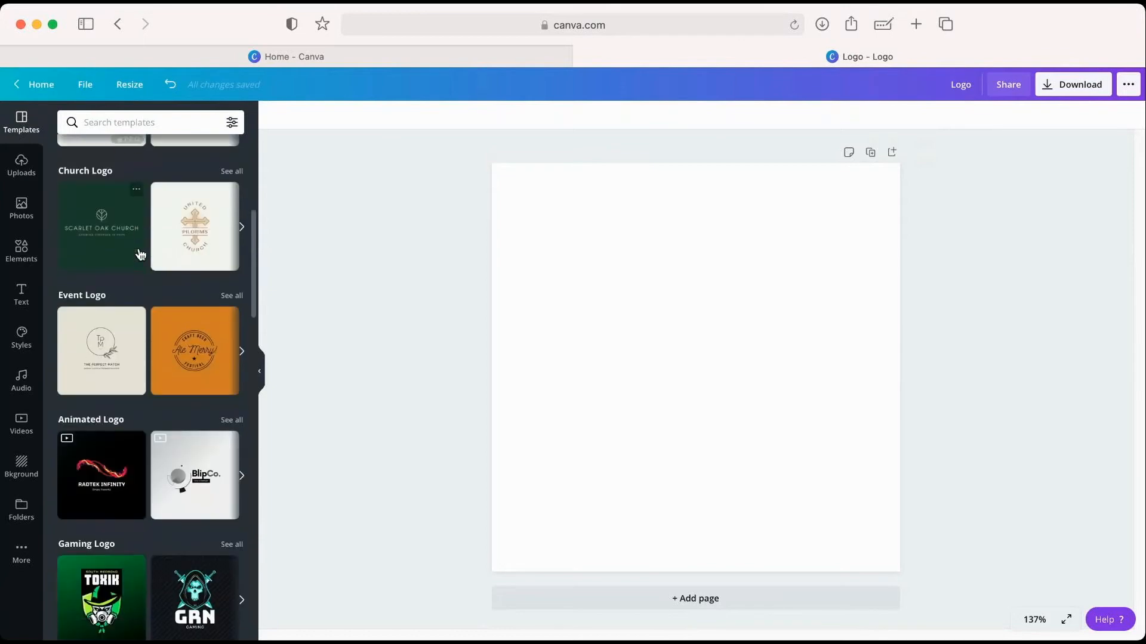
pyautogui.scroll(7, 141, 253)
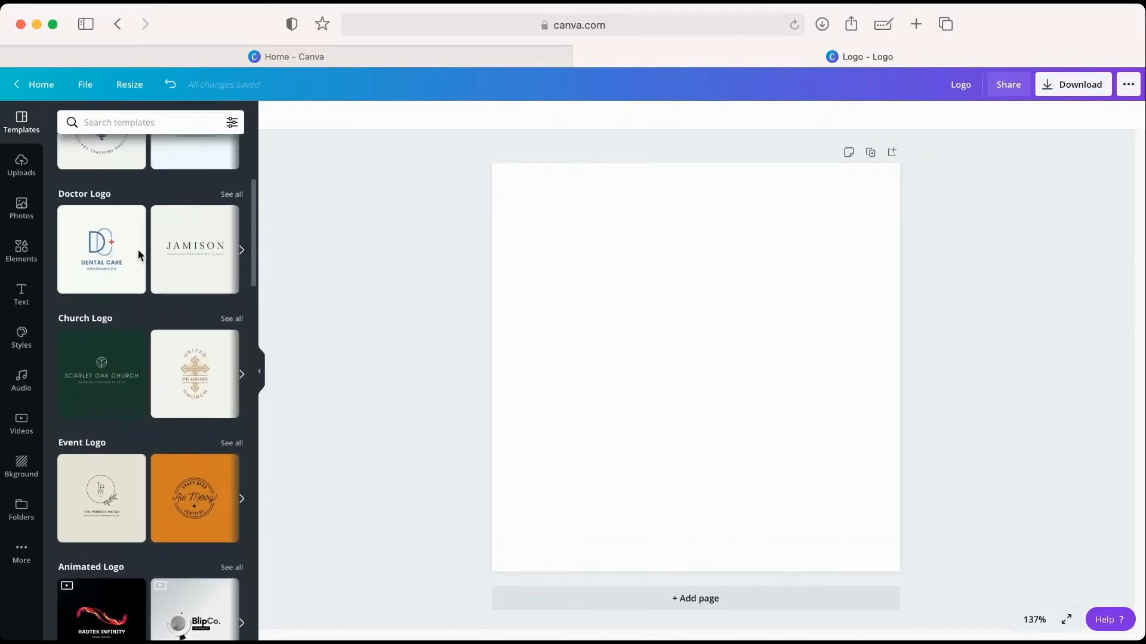
pyautogui.scroll(-6, 139, 255)
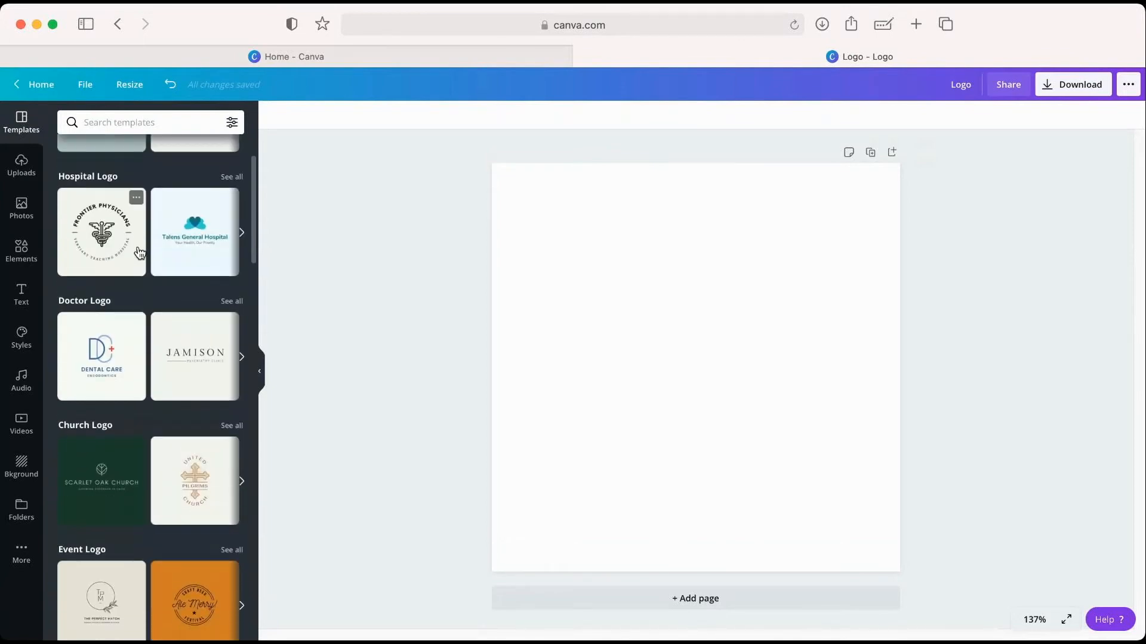
pyautogui.scroll(-6, 139, 252)
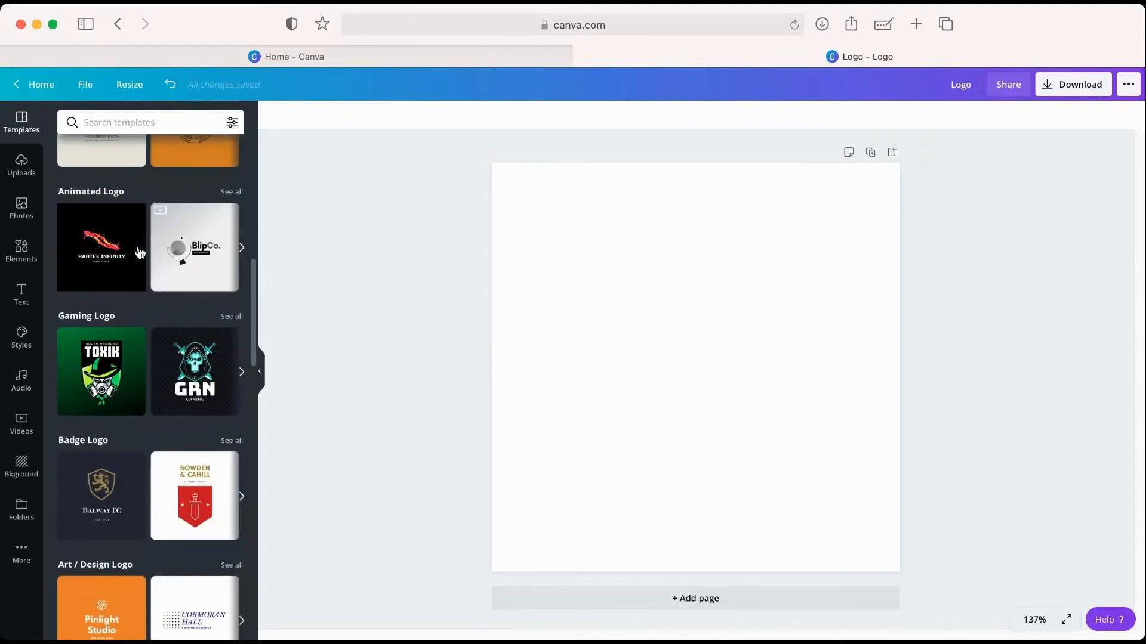
pyautogui.click(232, 192)
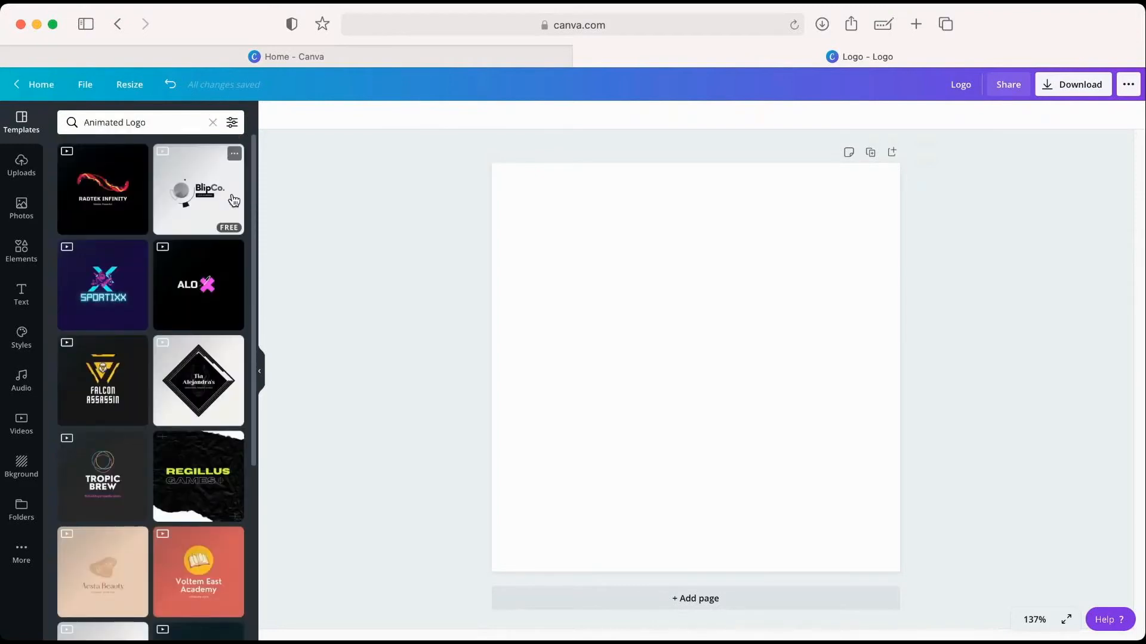
pyautogui.scroll(-5, 205, 313)
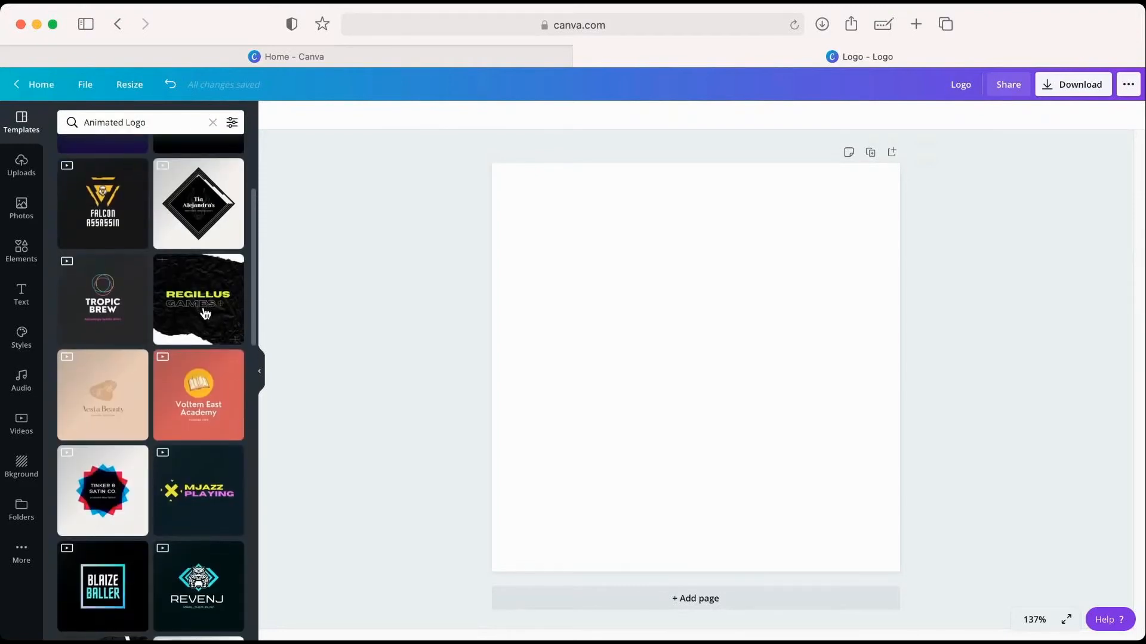
pyautogui.scroll(-5, 205, 314)
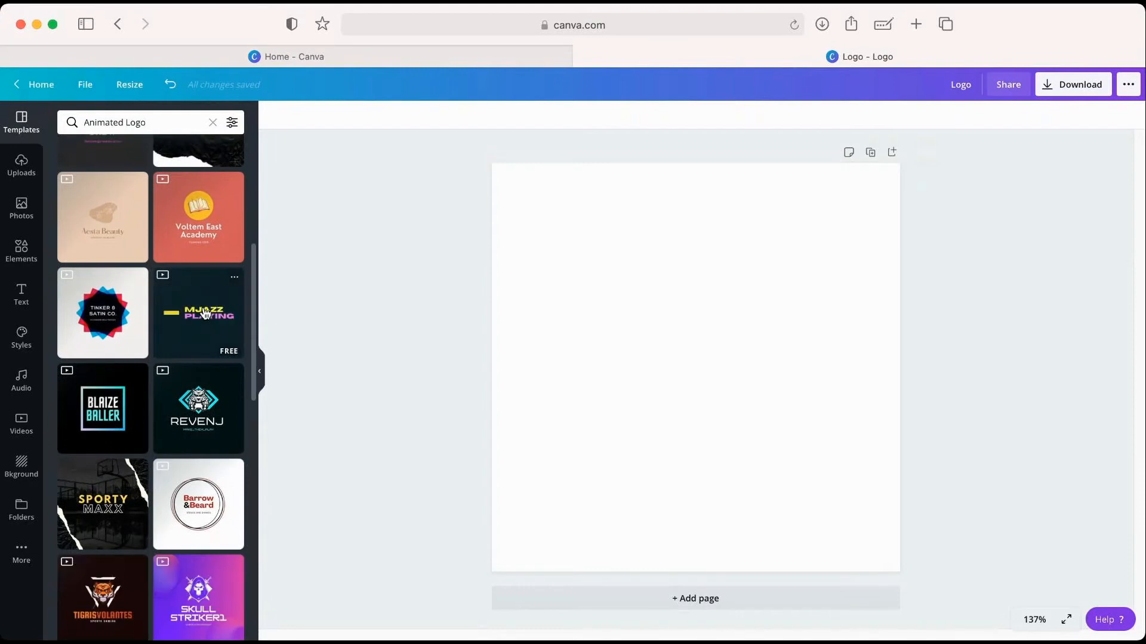
pyautogui.scroll(-1, 205, 313)
pyautogui.scroll(1, 205, 313)
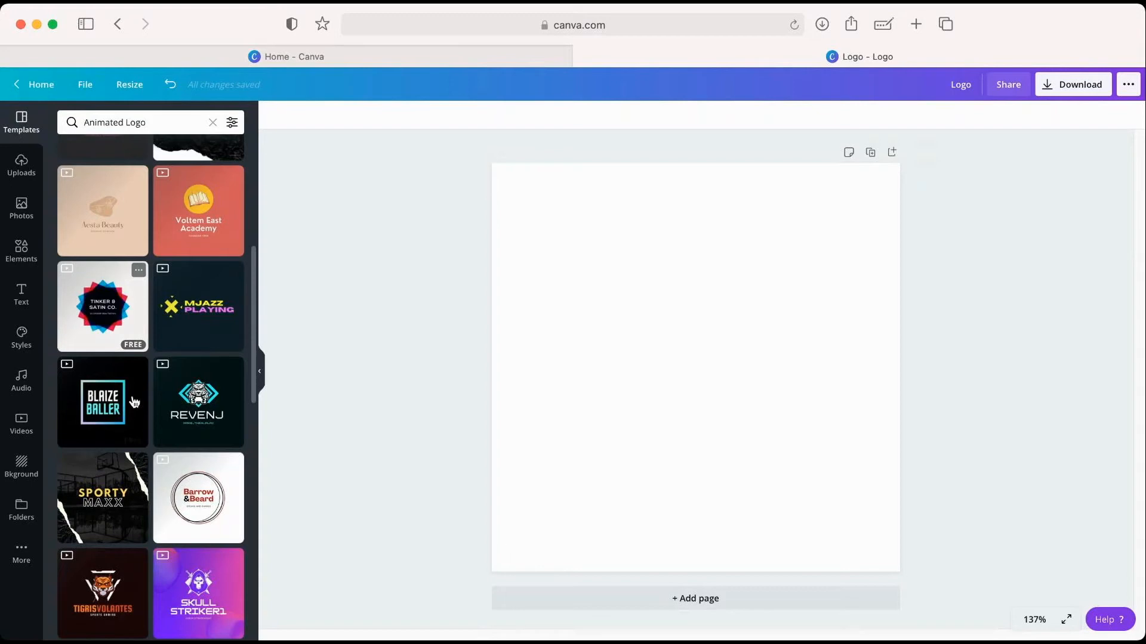
# Apply the Barrow & Beard animated template and collapse the Templates panel
pyautogui.click(186, 498)
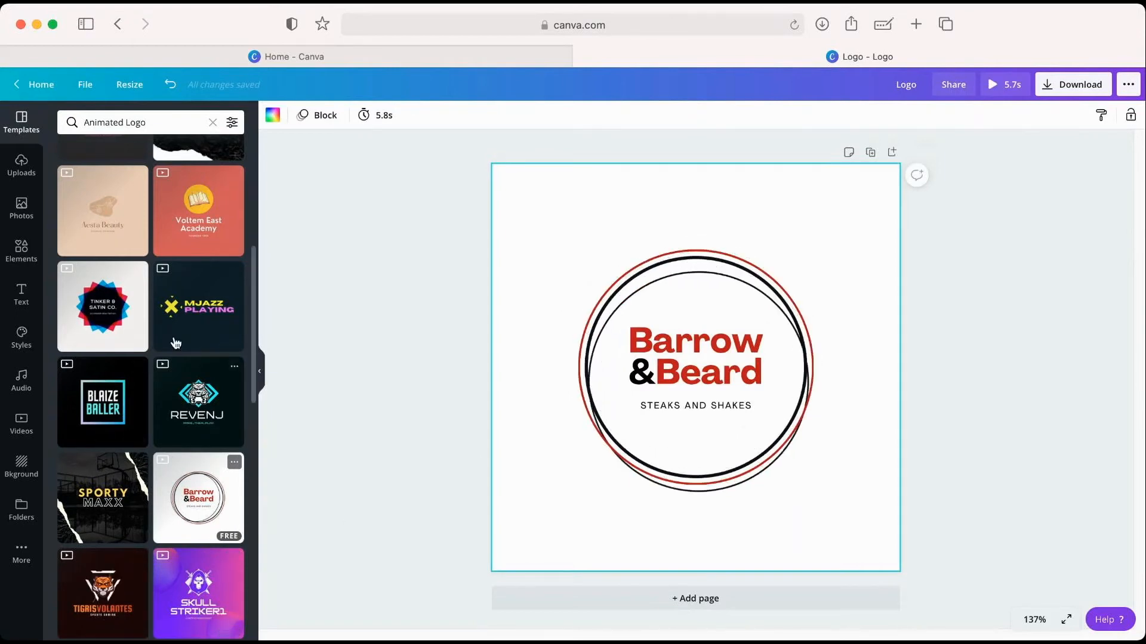
pyautogui.click(259, 371)
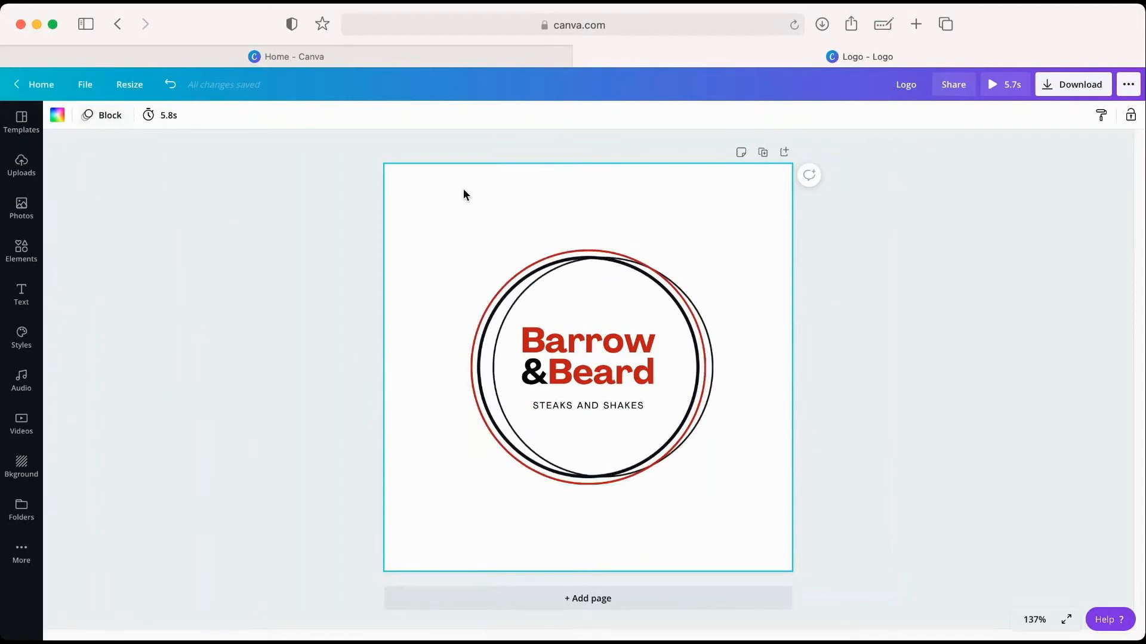
# Lengthen the logo page duration from 5.8s to 17.0s
pyautogui.click(166, 120)
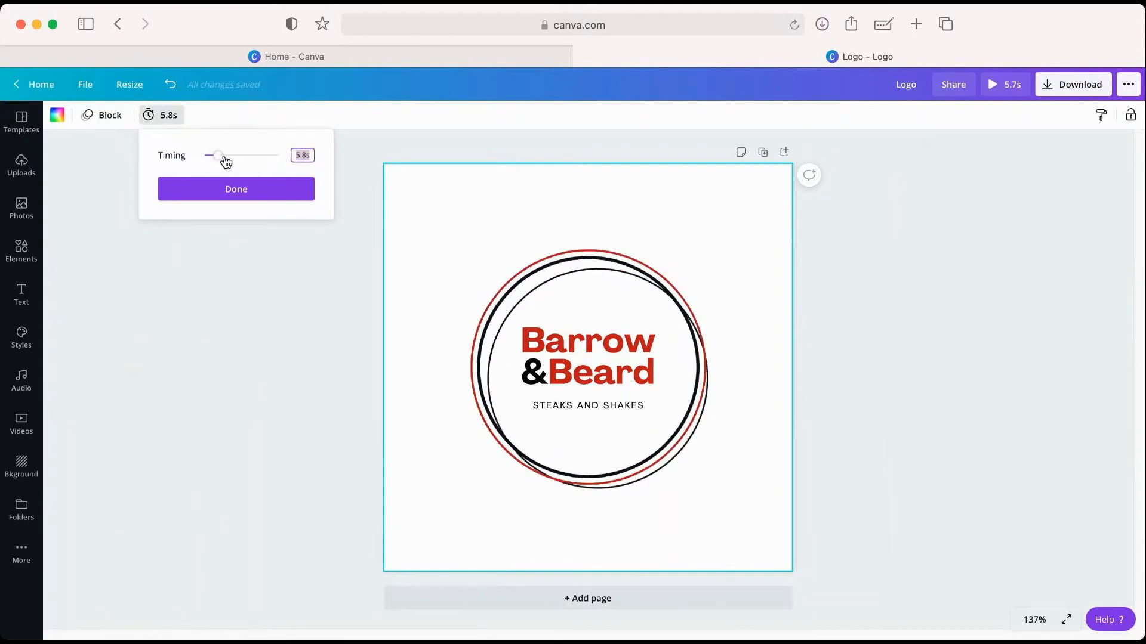
pyautogui.moveTo(220, 159); pyautogui.dragTo(242, 163)
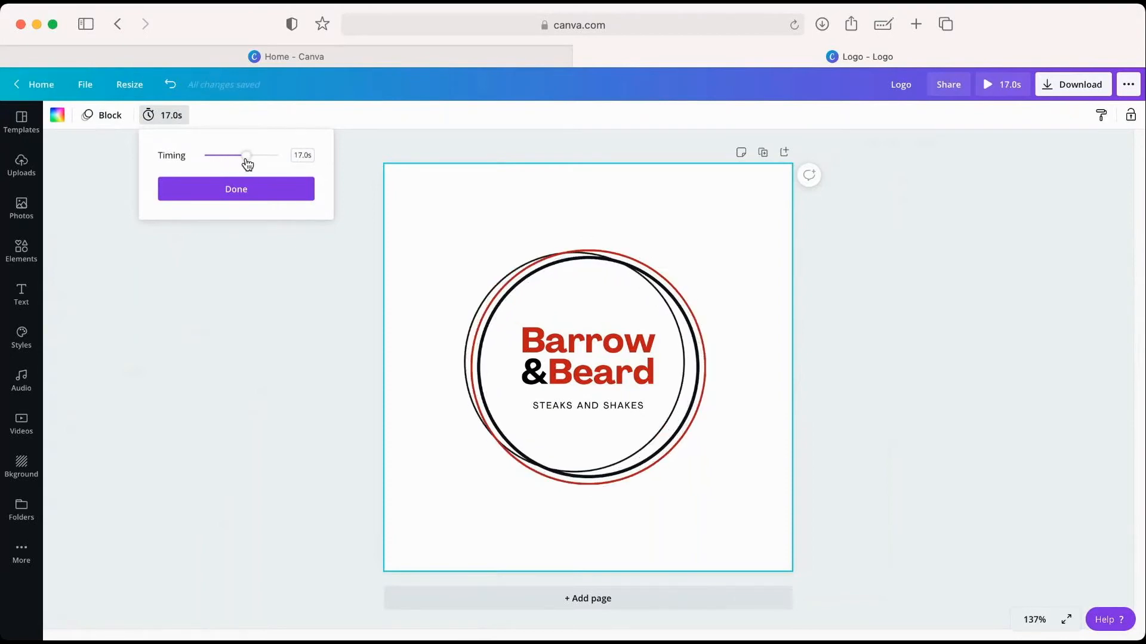
pyautogui.click(236, 190)
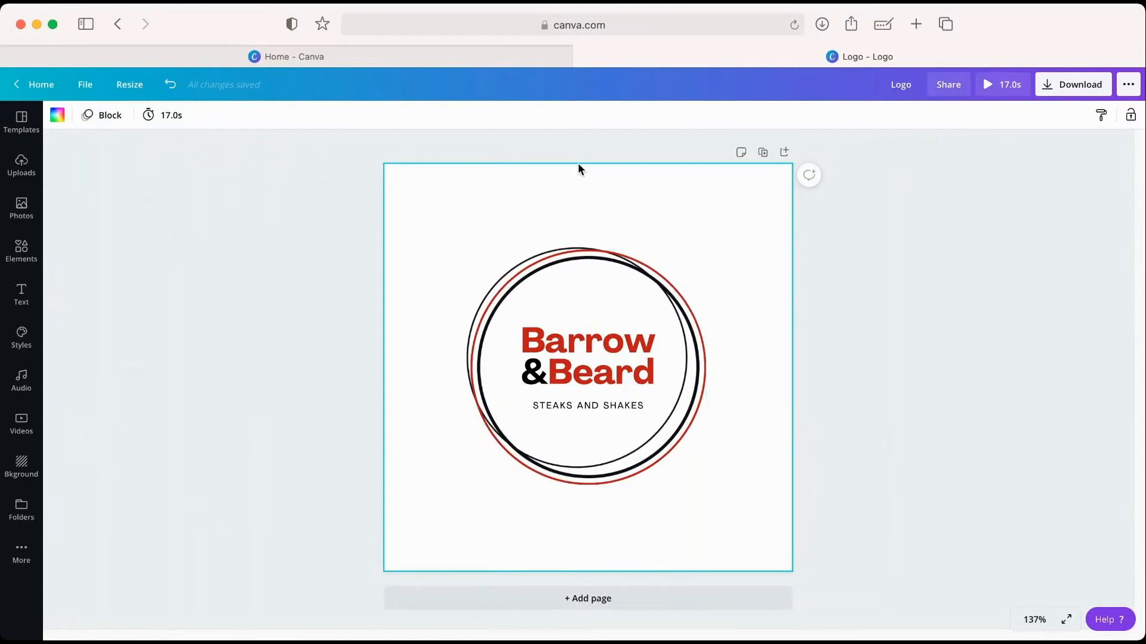
# Try None, Fade, Tumble, Rise and Pan page animations, settling on Tumble
pyautogui.click(105, 118)
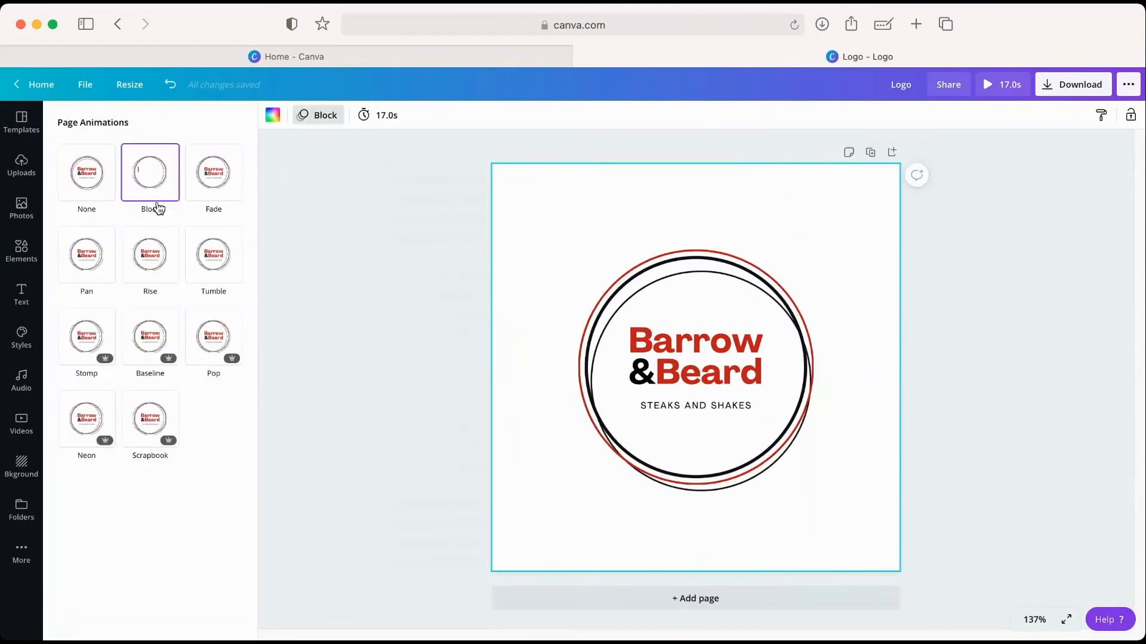
pyautogui.click(87, 173)
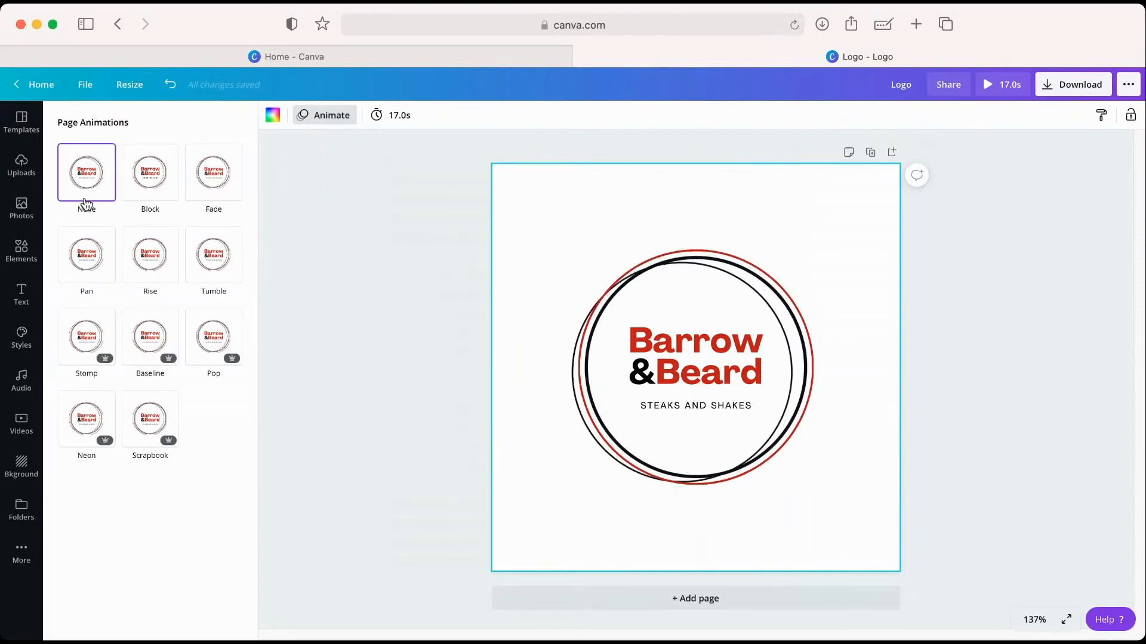
pyautogui.click(213, 182)
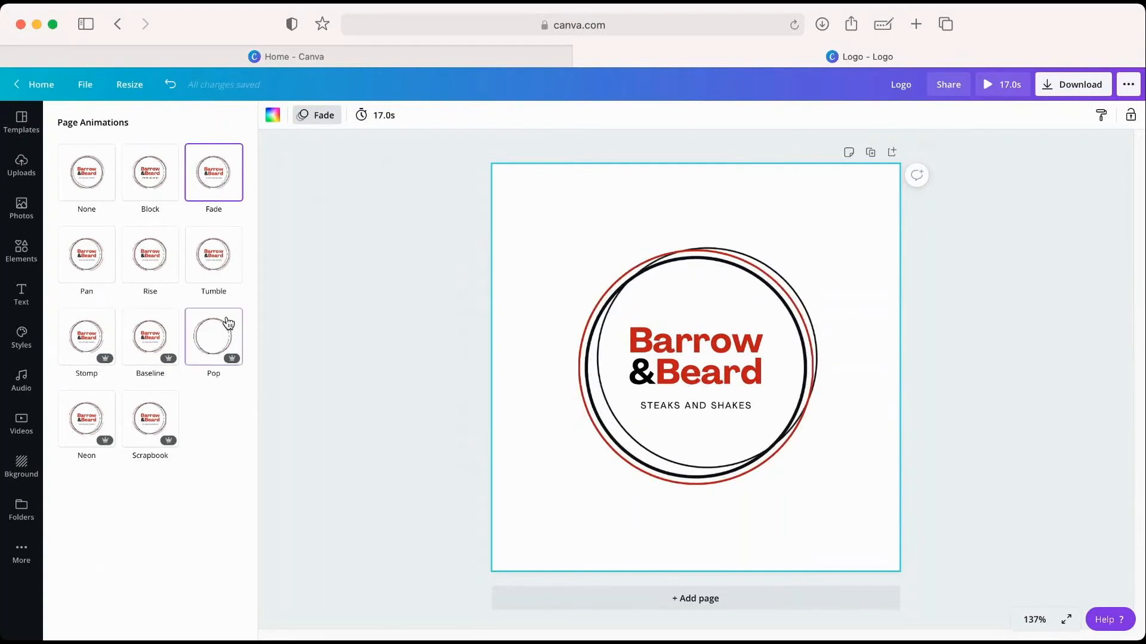
pyautogui.click(225, 263)
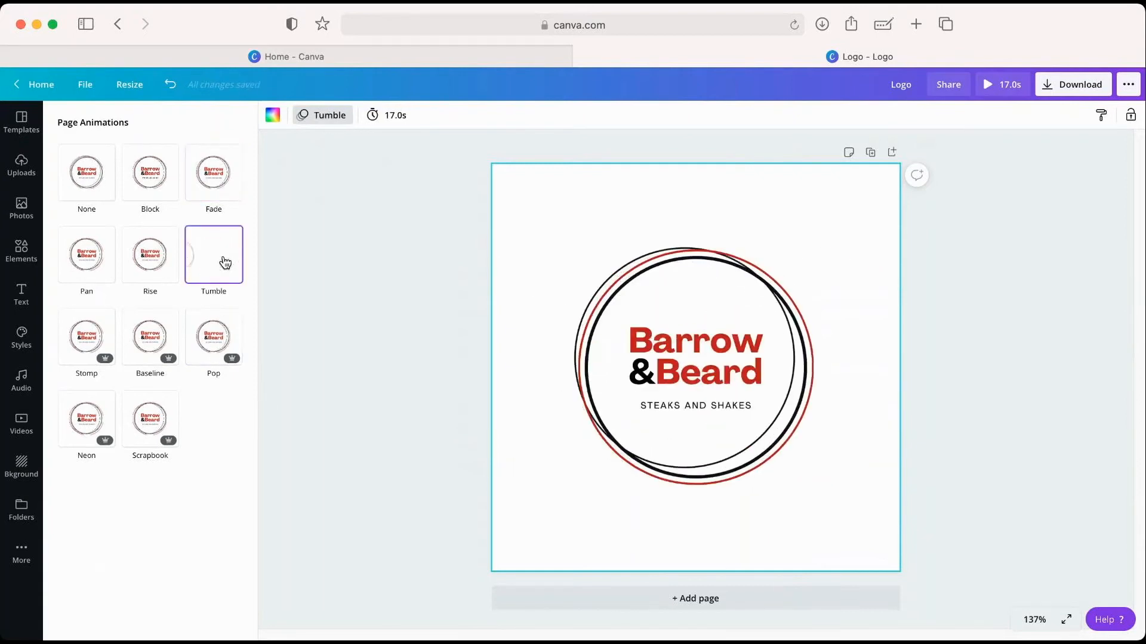
pyautogui.click(146, 268)
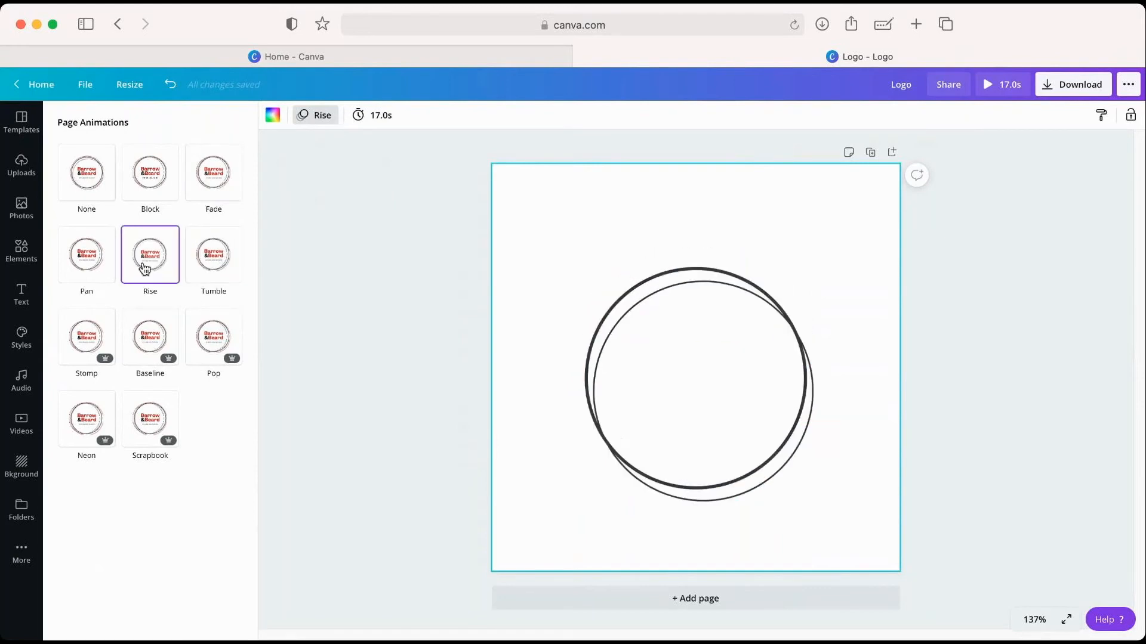
pyautogui.click(82, 262)
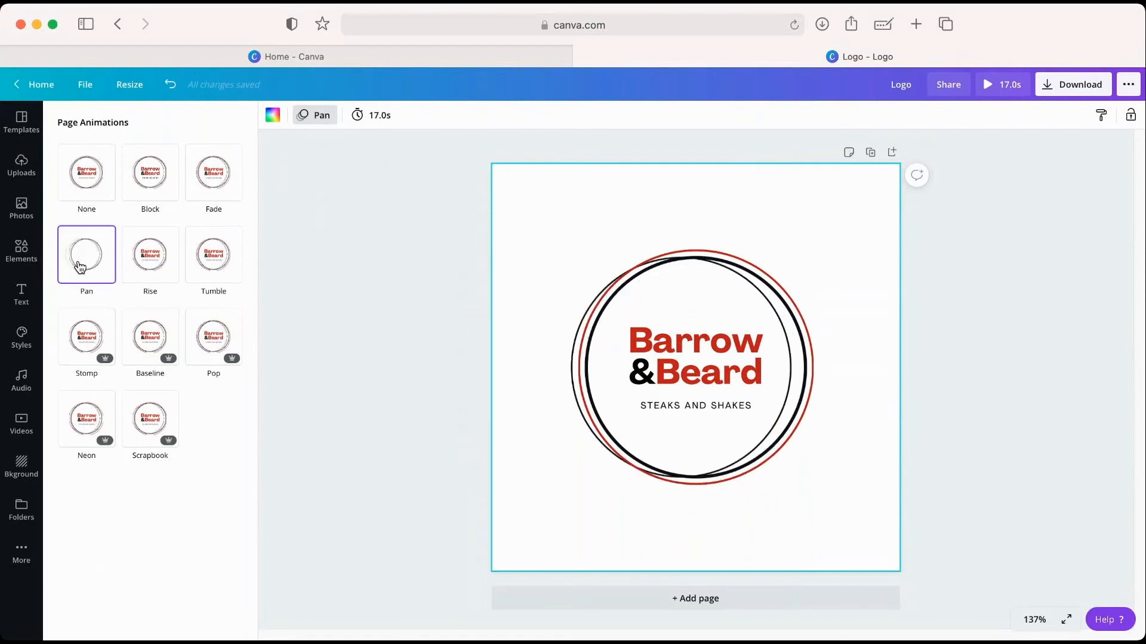
pyautogui.click(214, 261)
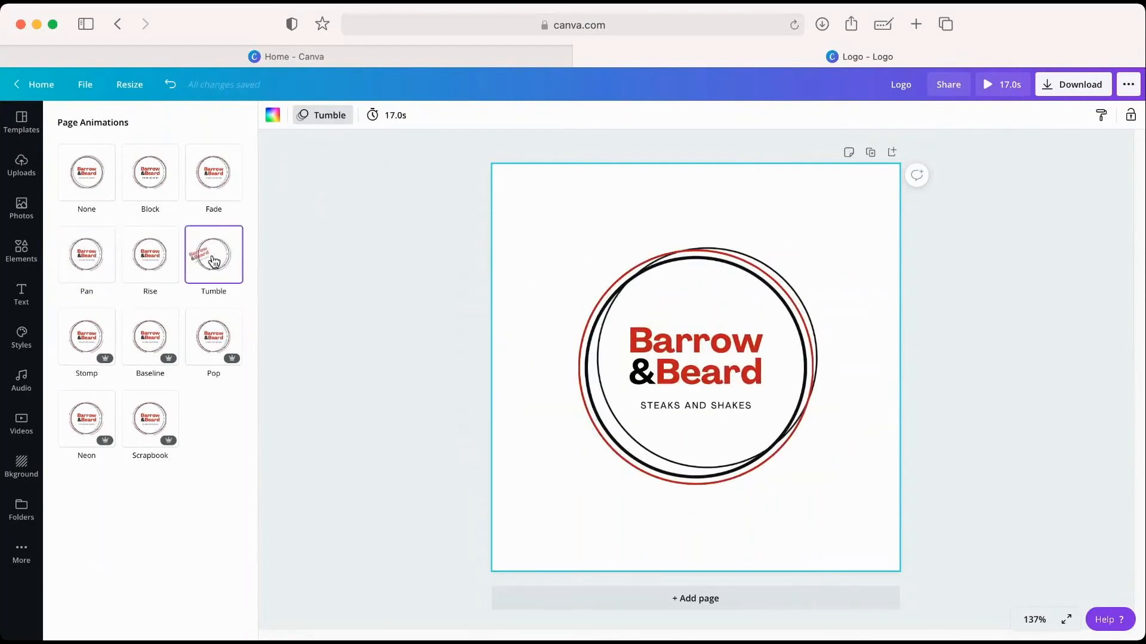
pyautogui.click(336, 284)
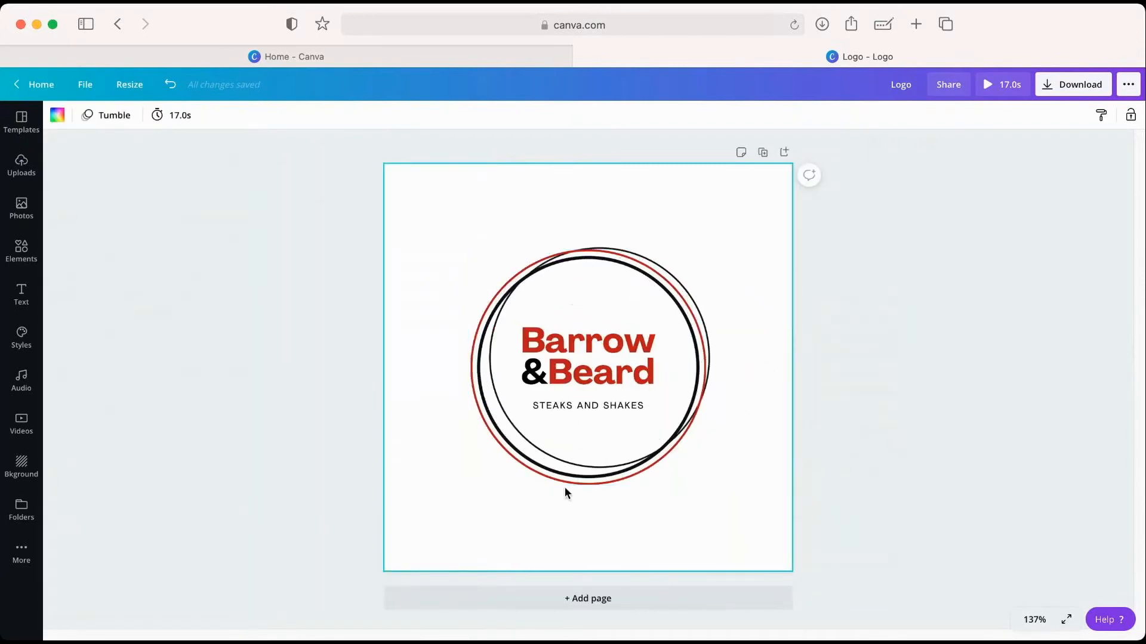
# Replace 'Barrow' on the first logo title line with the new first name
pyautogui.click(583, 374)
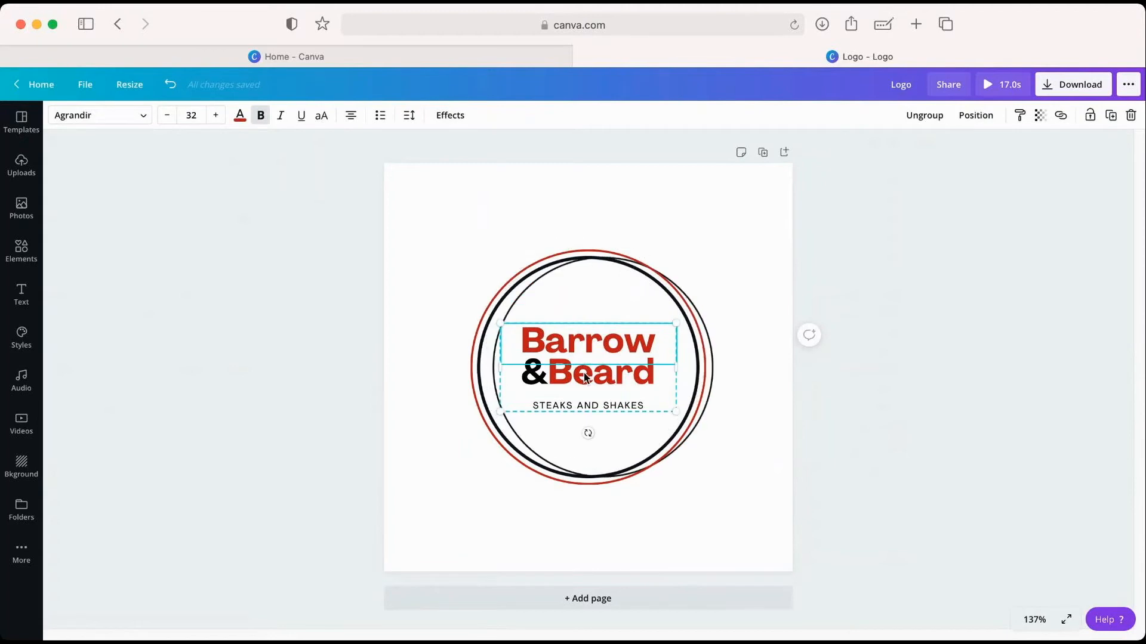
pyautogui.click(580, 404)
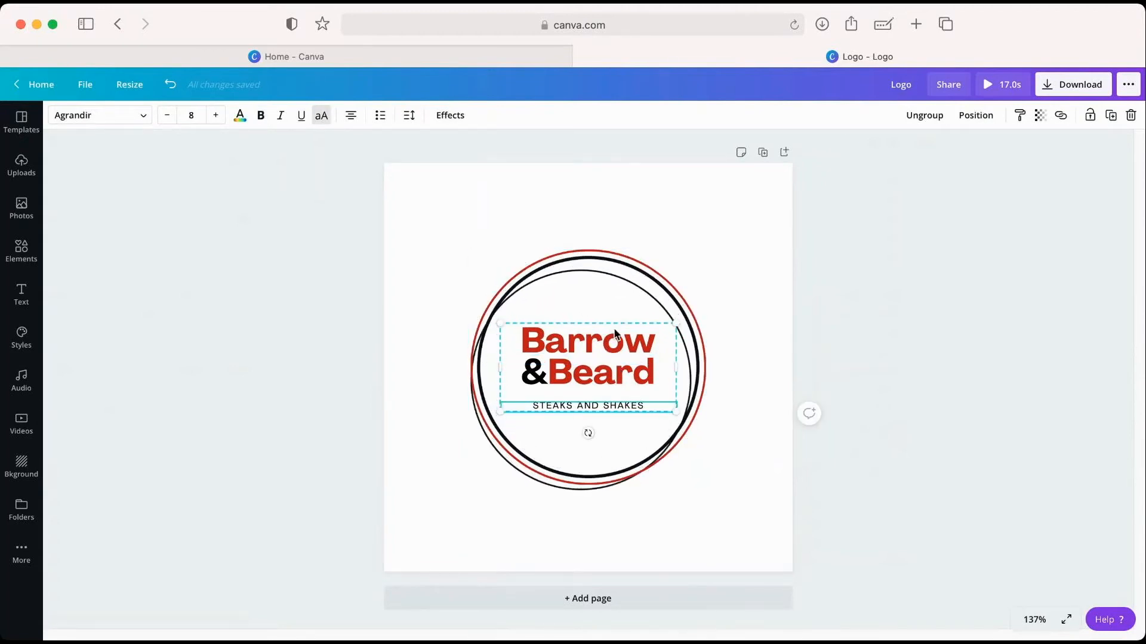
pyautogui.click(605, 345)
pyautogui.click(591, 380)
pyautogui.click(587, 406)
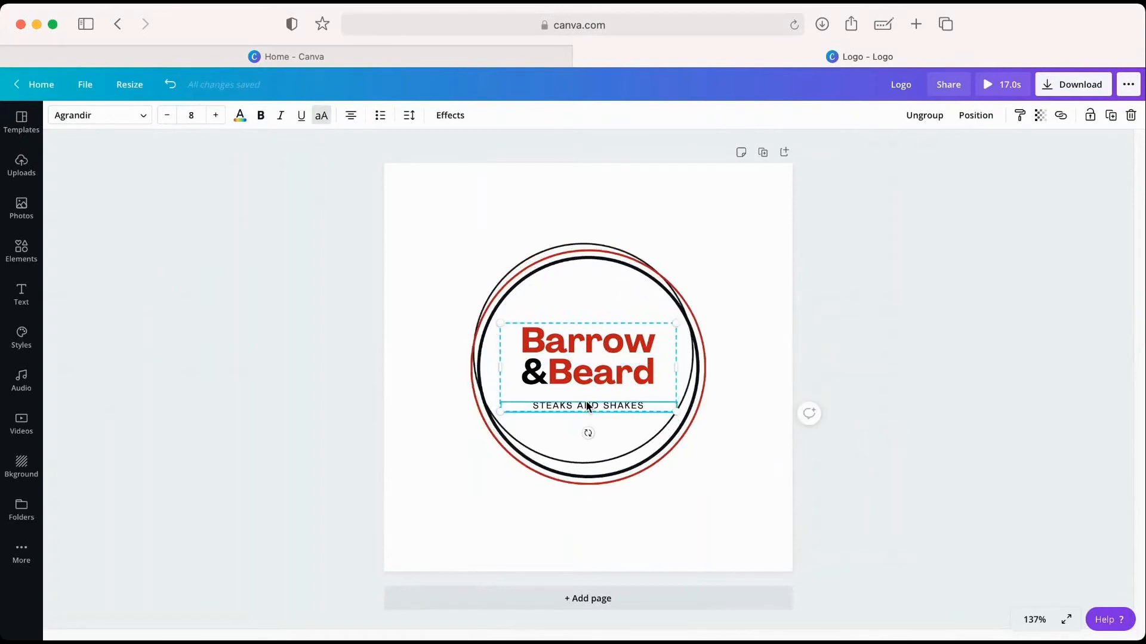
pyautogui.click(588, 345)
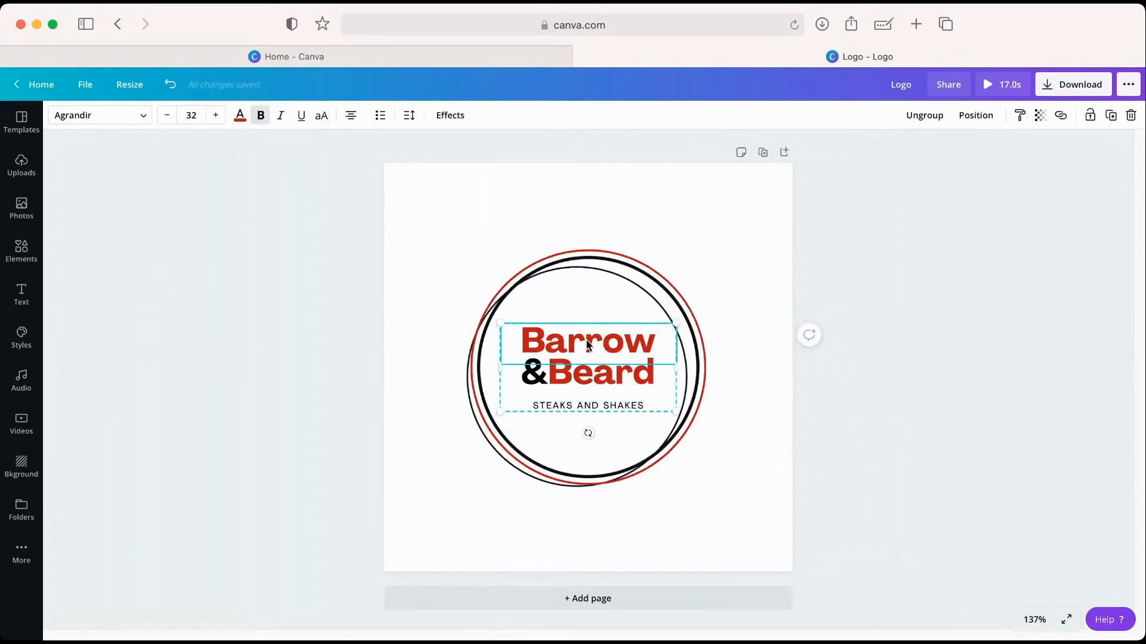
pyautogui.click(588, 345)
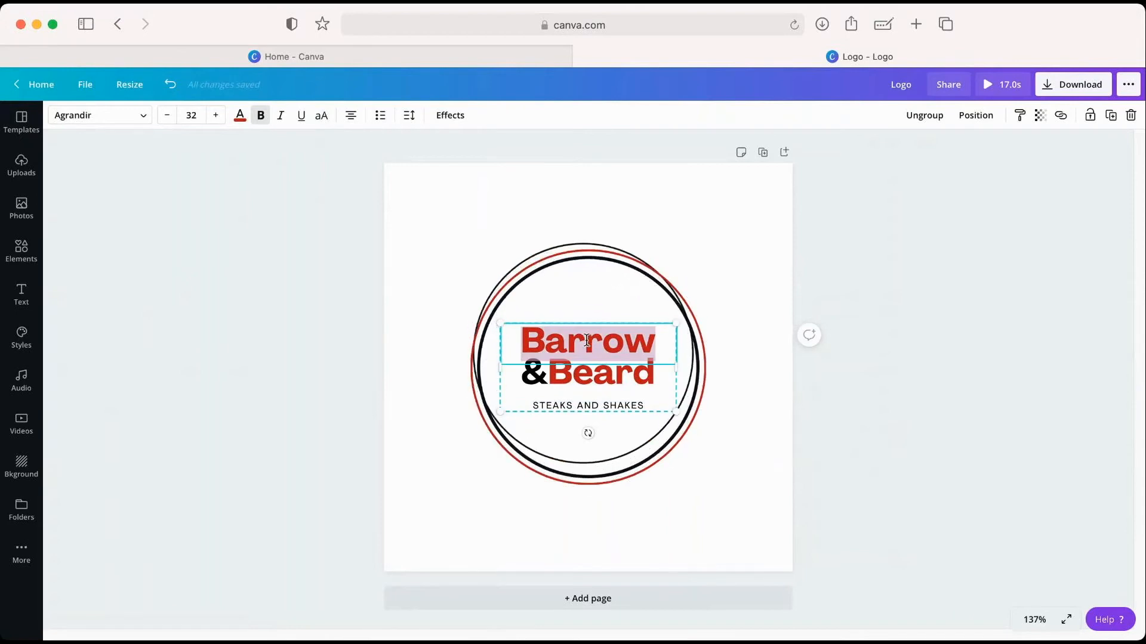
pyautogui.write('Megan')
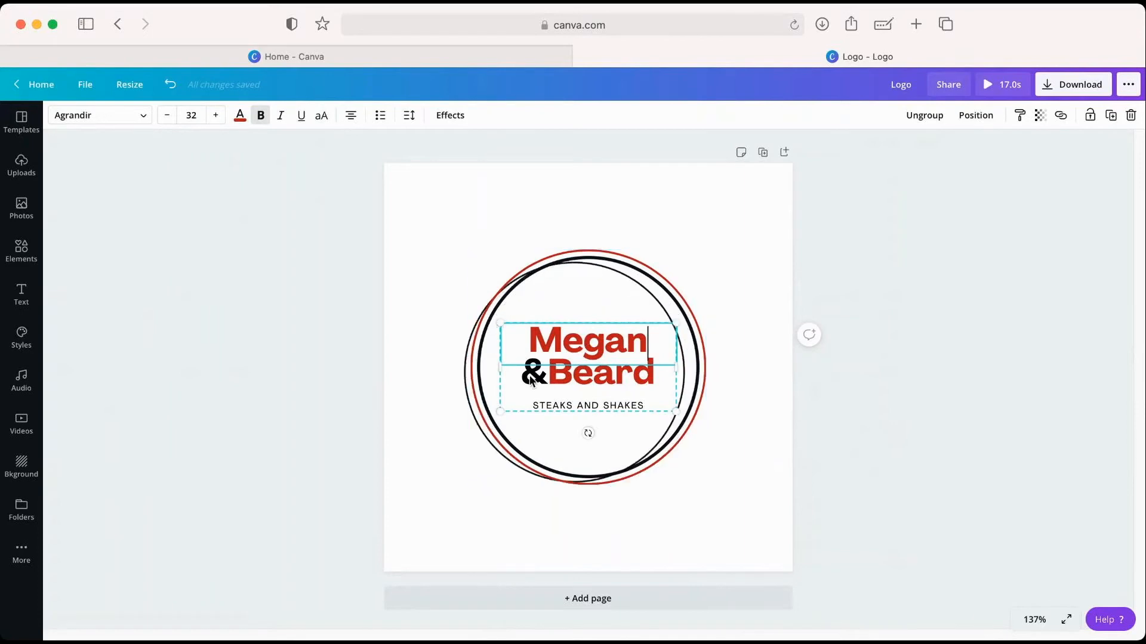
# Change the '&Beard' line to the middle initial 'E.' plus the new surname
pyautogui.click(531, 380)
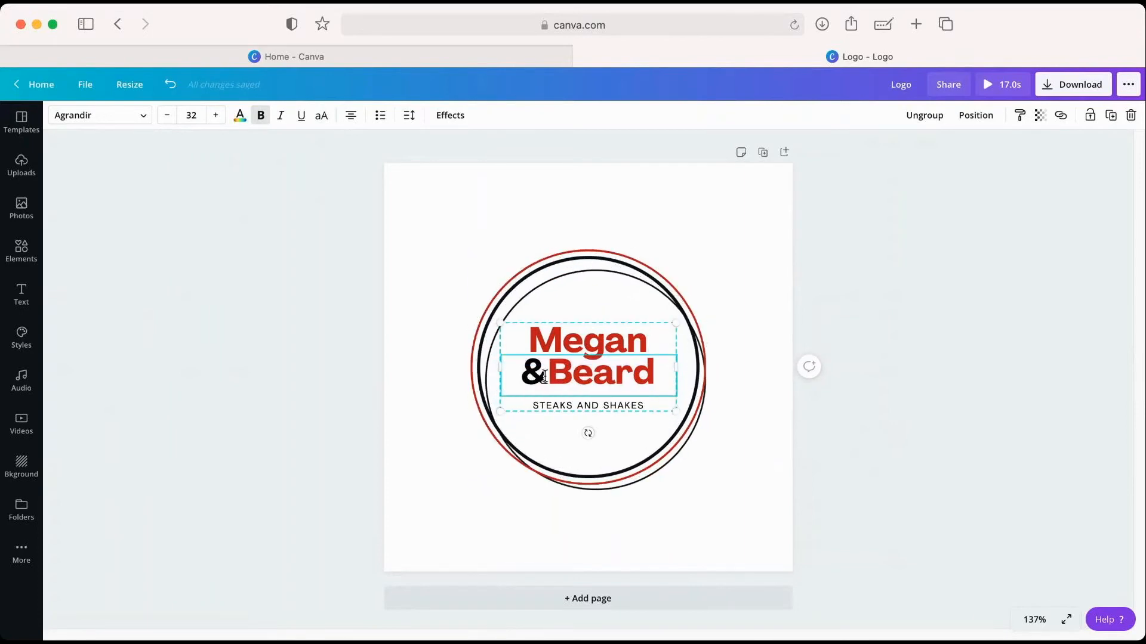
pyautogui.moveTo(543, 377); pyautogui.dragTo(530, 376)
pyautogui.write('E')
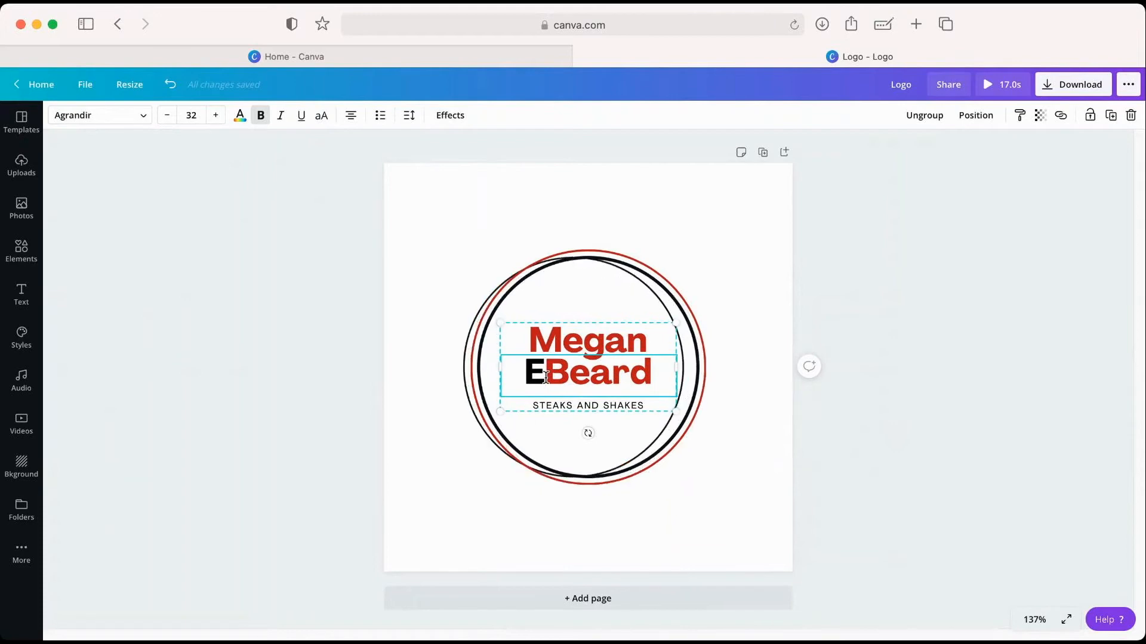
pyautogui.write('.')
pyautogui.moveTo(555, 372); pyautogui.dragTo(651, 373)
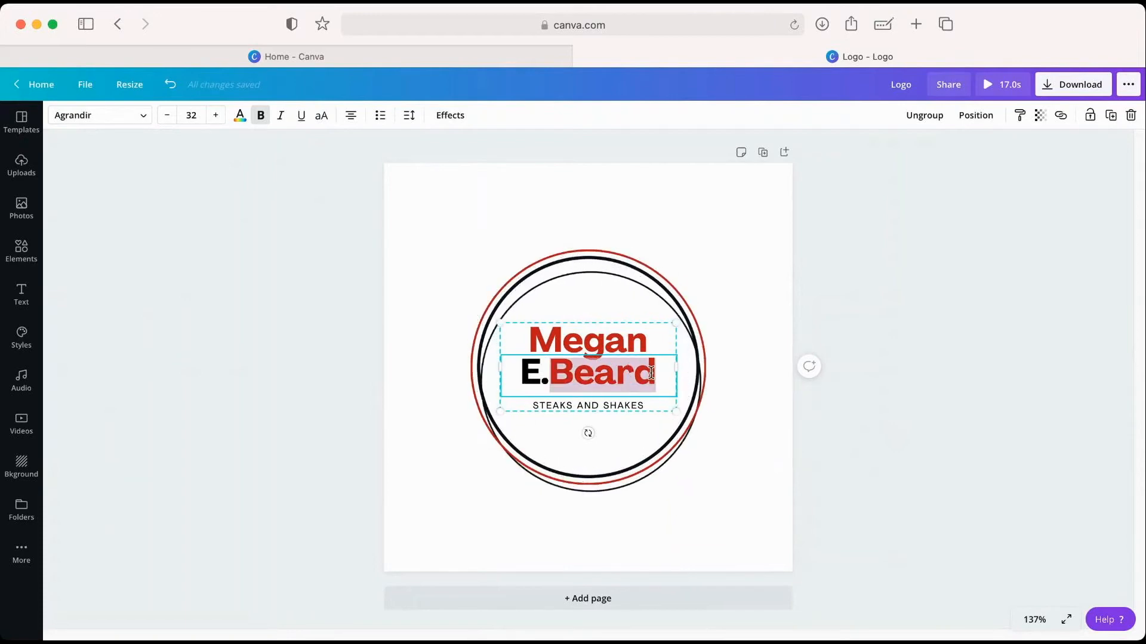
pyautogui.write('Chase')
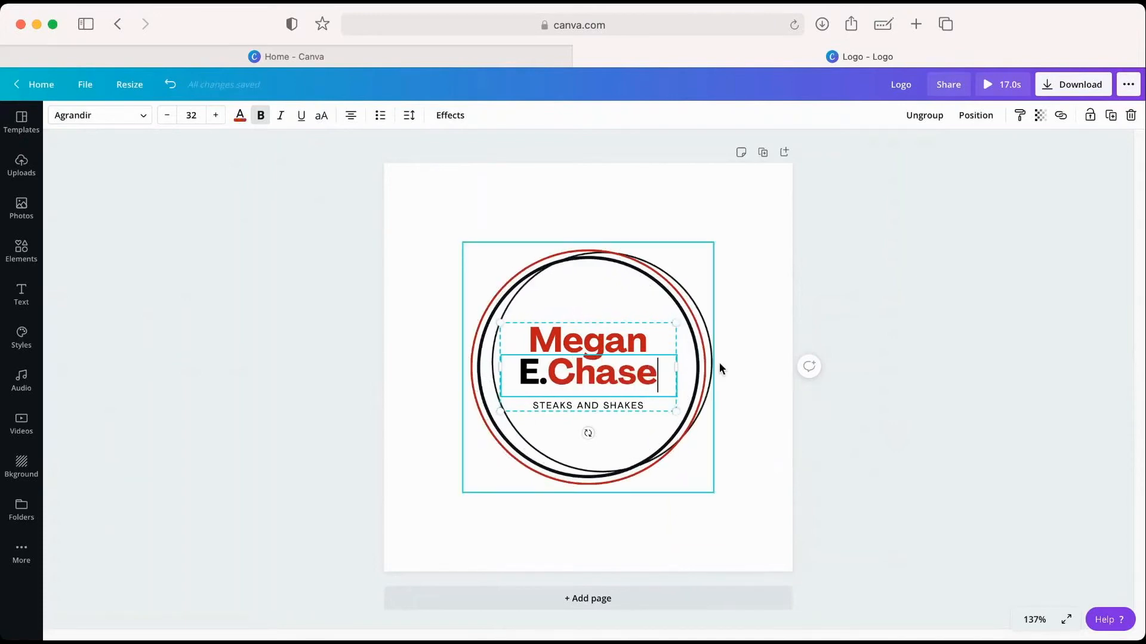
pyautogui.click(742, 375)
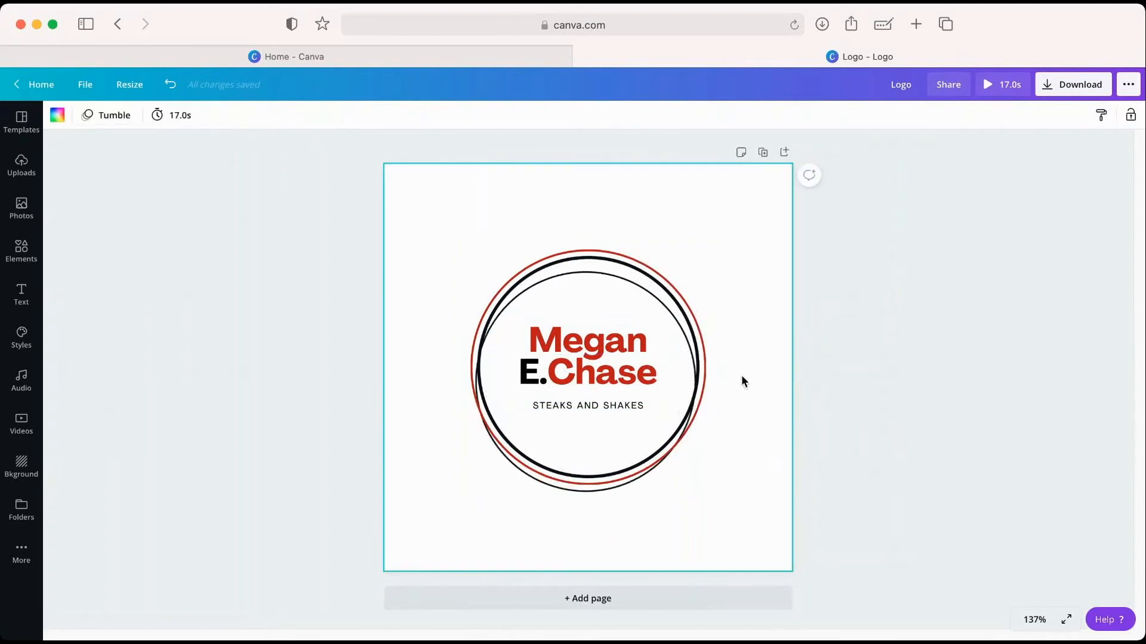
pyautogui.click(625, 403)
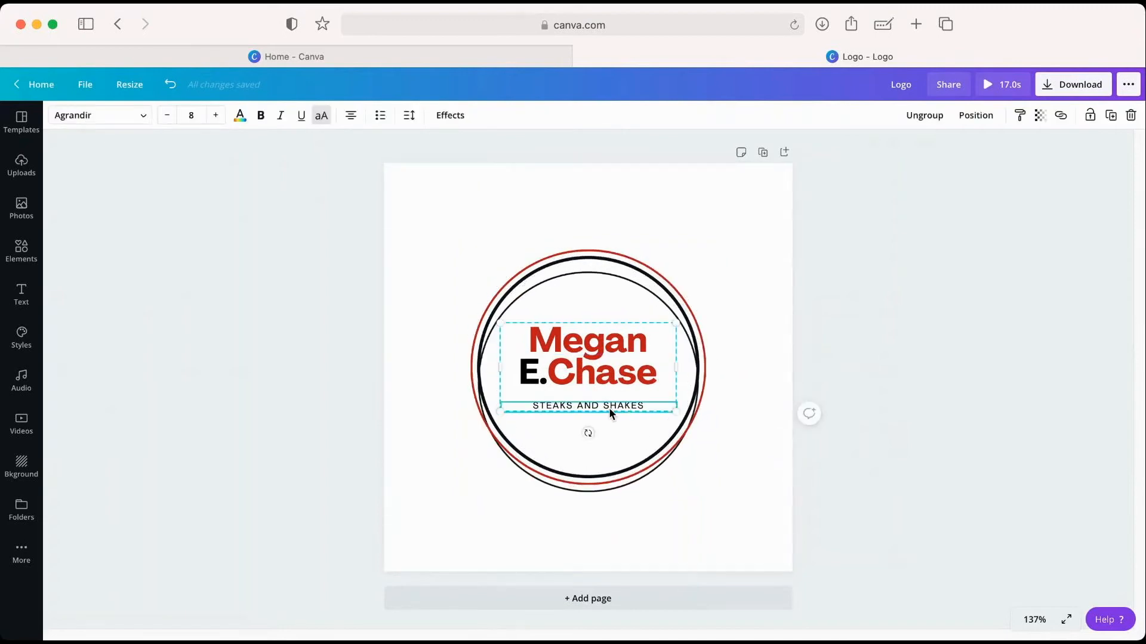
# Replace the tagline STEAKS AND SHAKES with VIRTUAL ASSISTANT
pyautogui.doubleClick(609, 407)
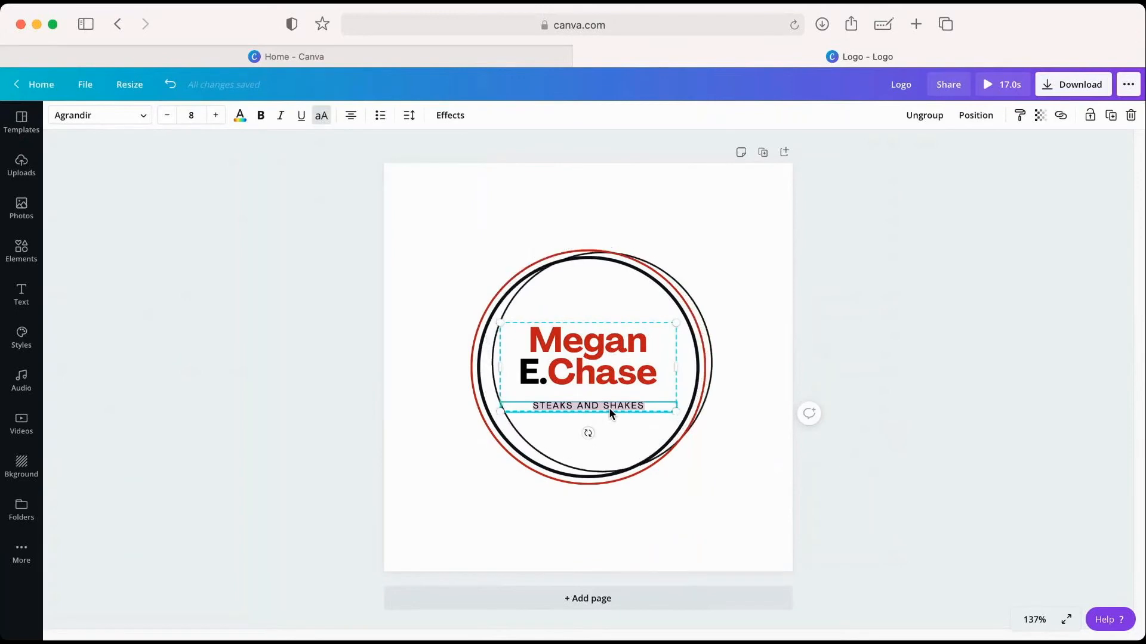
pyautogui.write('V')
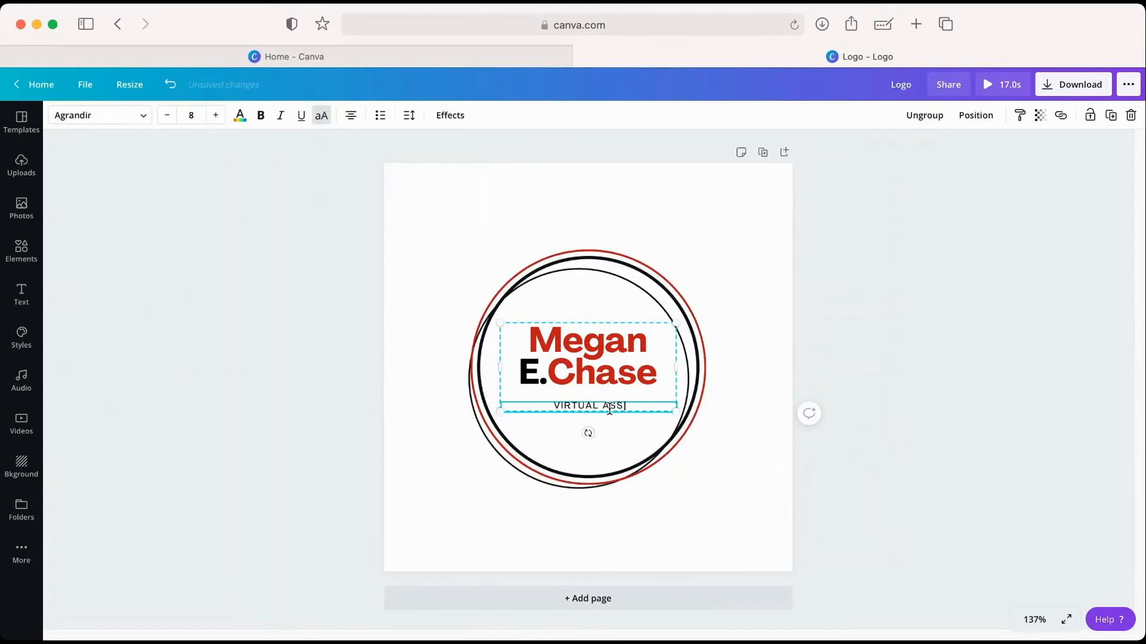
pyautogui.write('IRTUAL ASSISTANT')
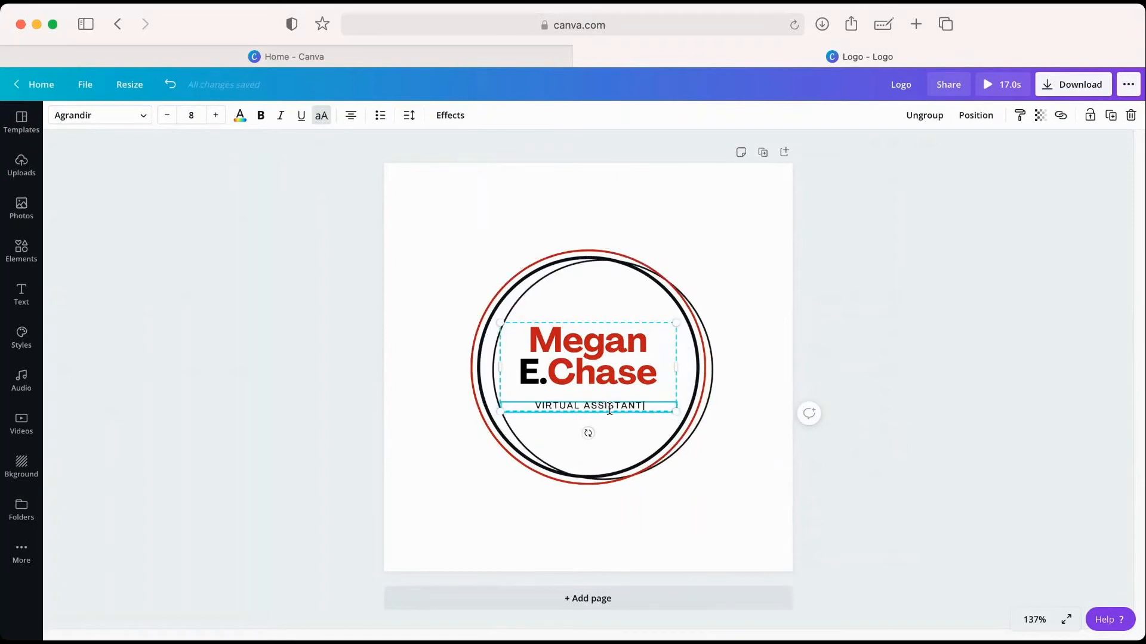
pyautogui.write(' SE')
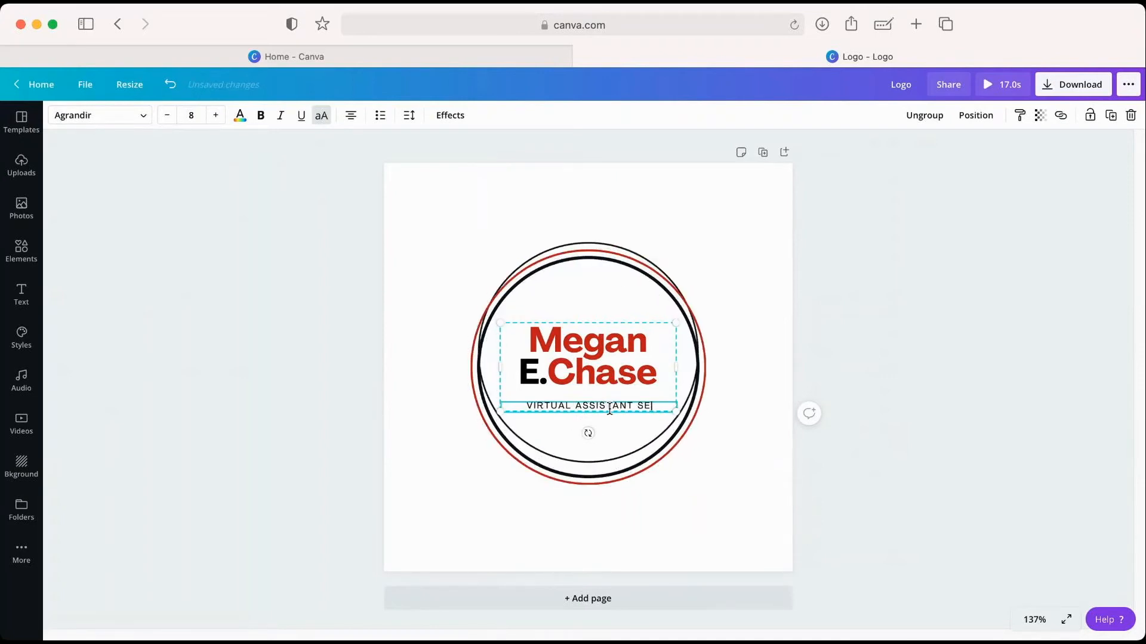
pyautogui.write('RVICES')
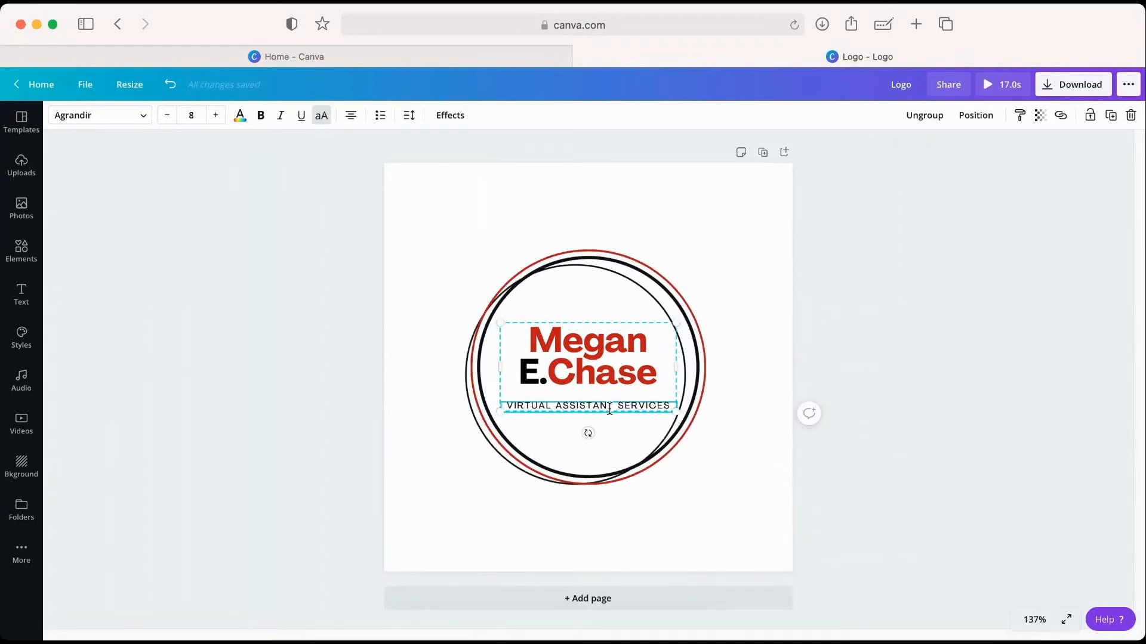
pyautogui.press('BackSpace')
pyautogui.press('BackSpace')
pyautogui.press('BackSpace')
pyautogui.press('BackSpace')
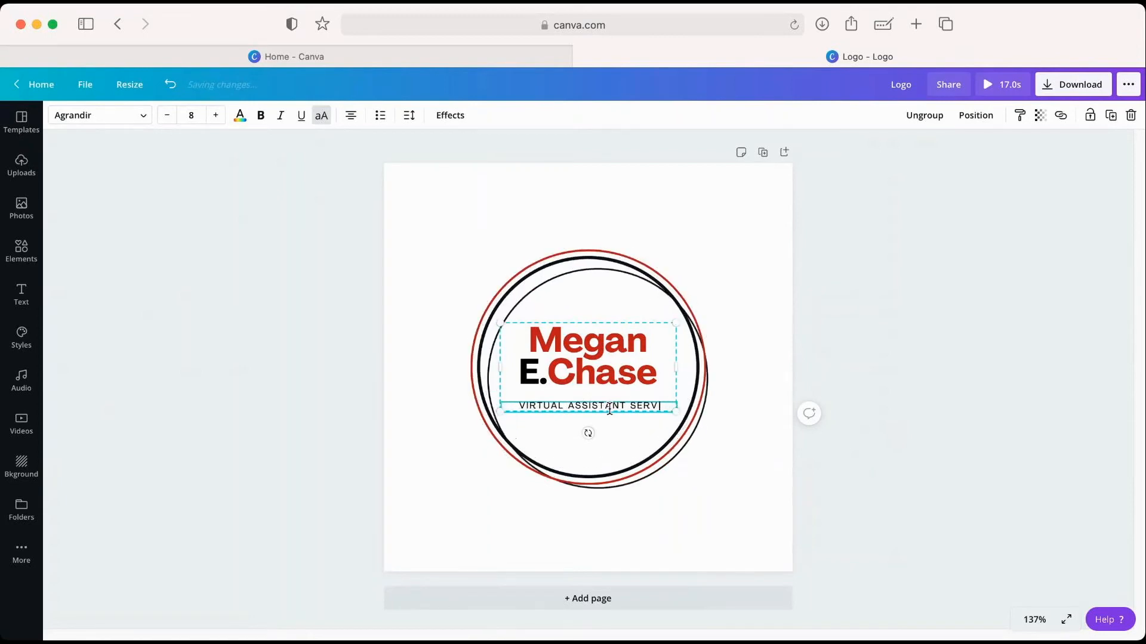
pyautogui.write('T')
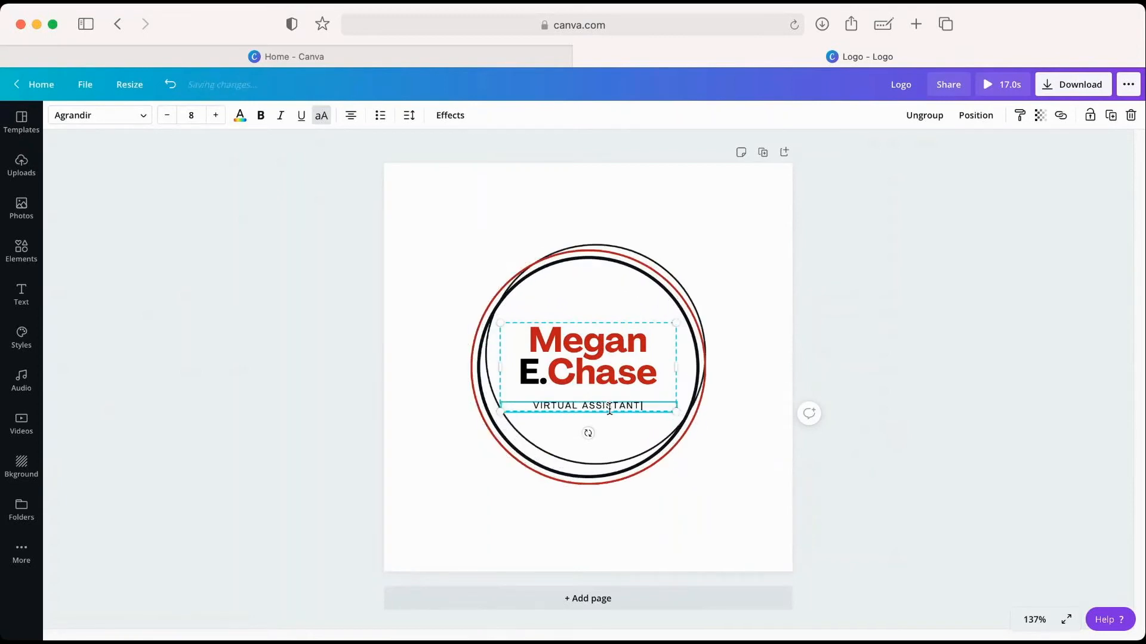
pyautogui.click(742, 427)
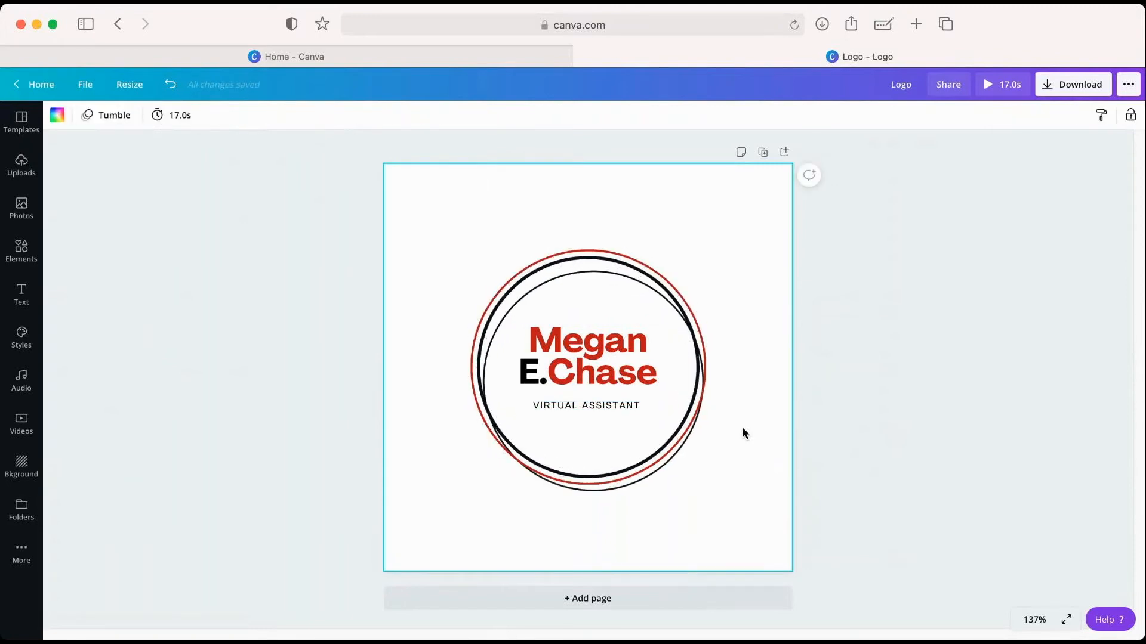
pyautogui.click(663, 248)
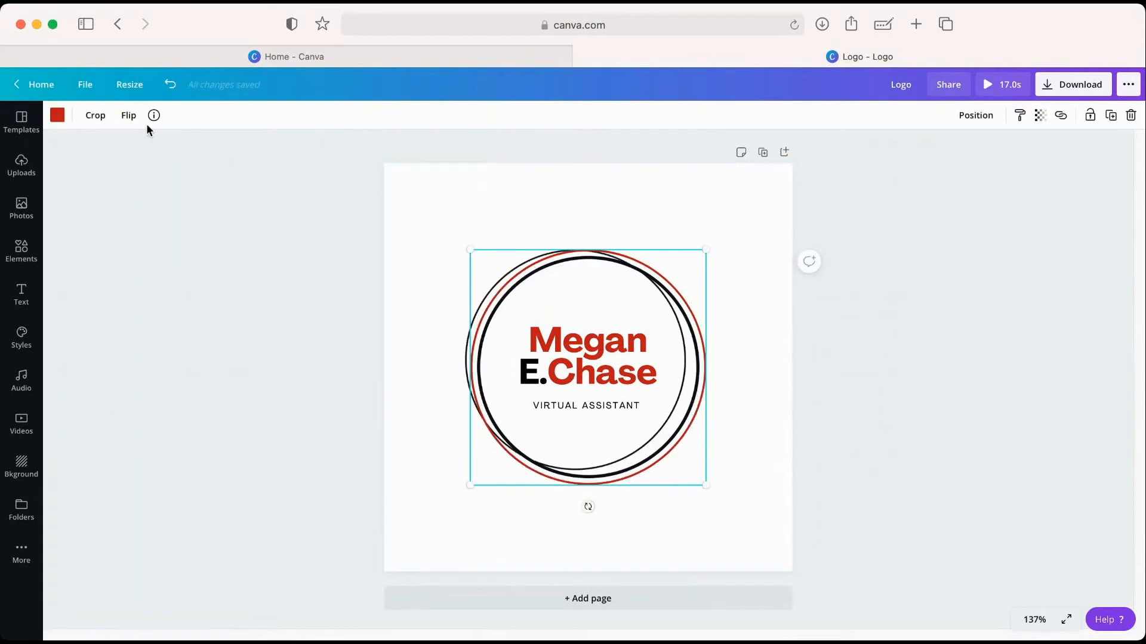
# Try lavender, mauve, maroon and green on the outer ring, settling on pale yellow
pyautogui.click(57, 115)
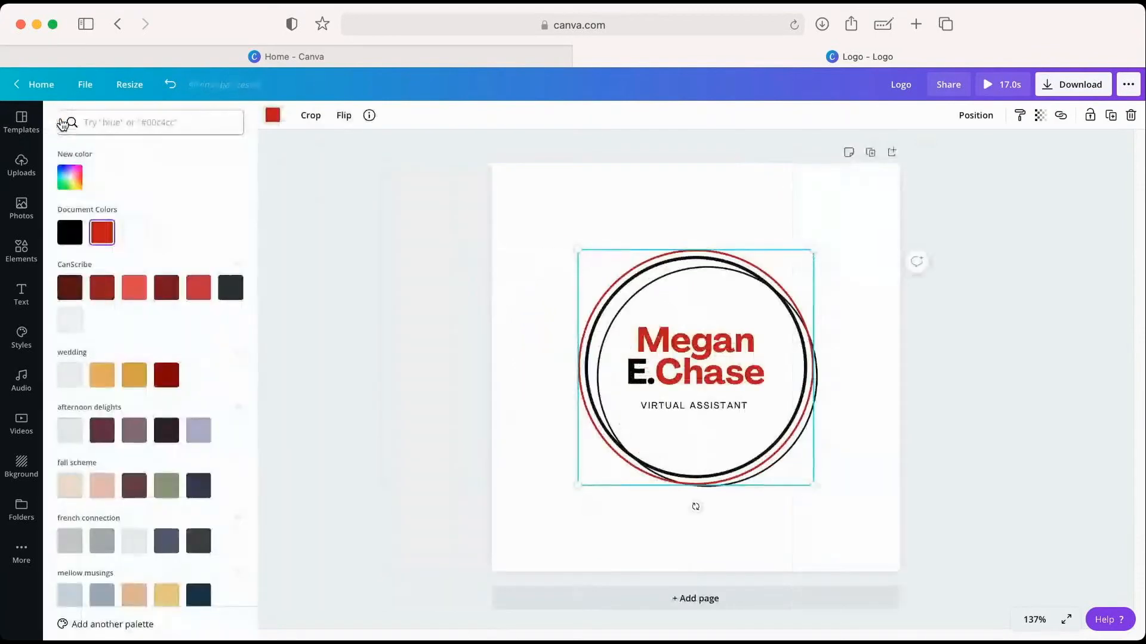
pyautogui.scroll(-5, 157, 396)
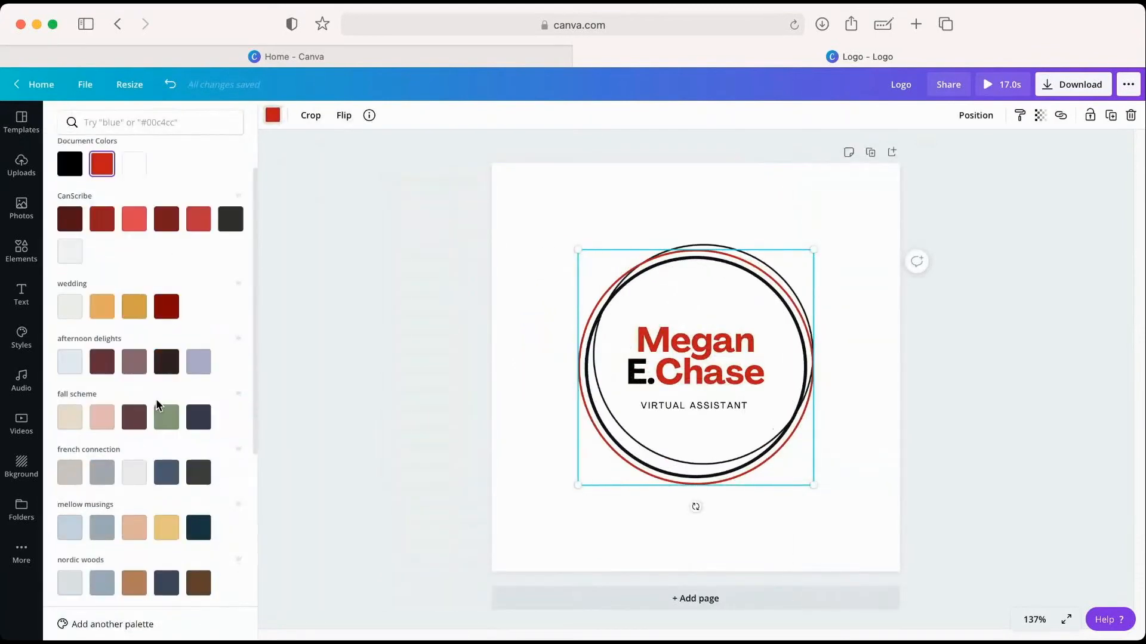
pyautogui.scroll(-3, 157, 397)
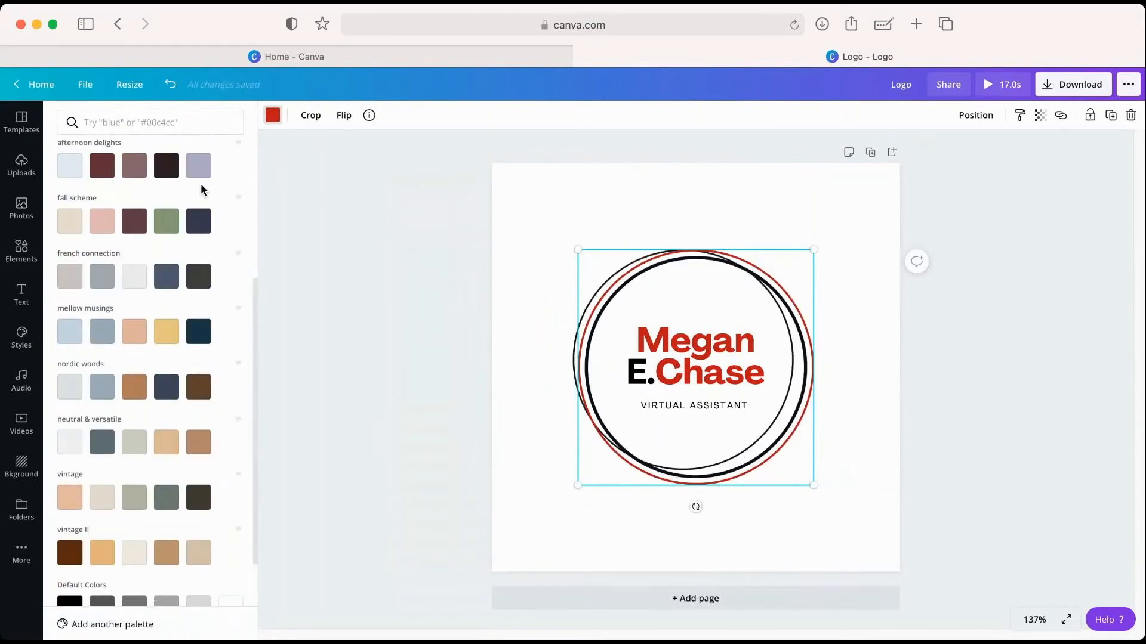
pyautogui.click(198, 165)
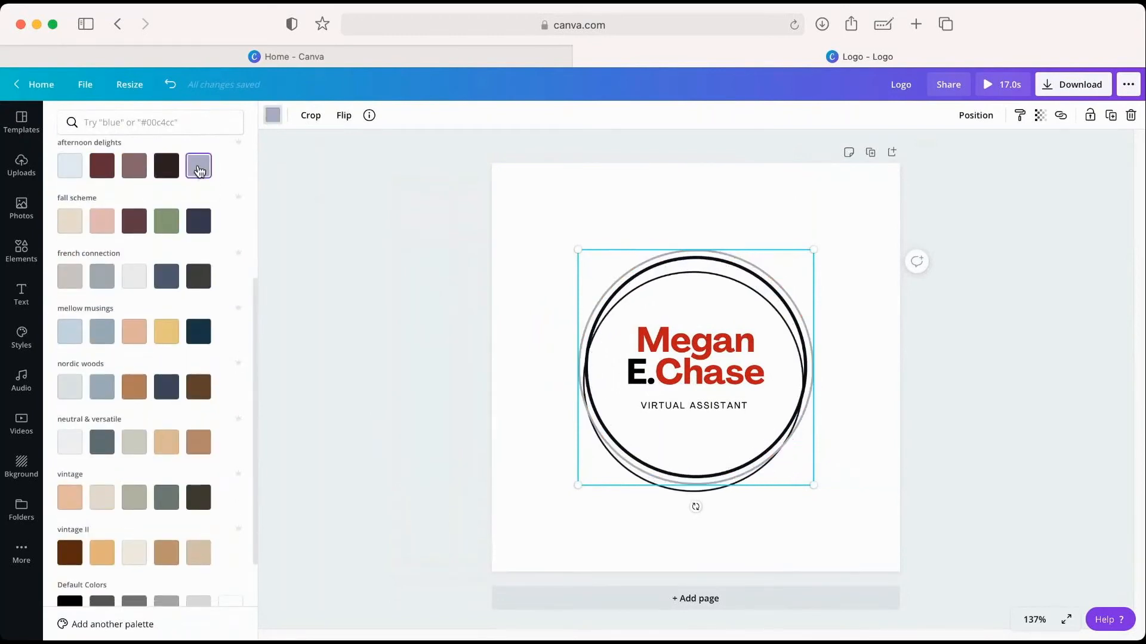
pyautogui.click(135, 165)
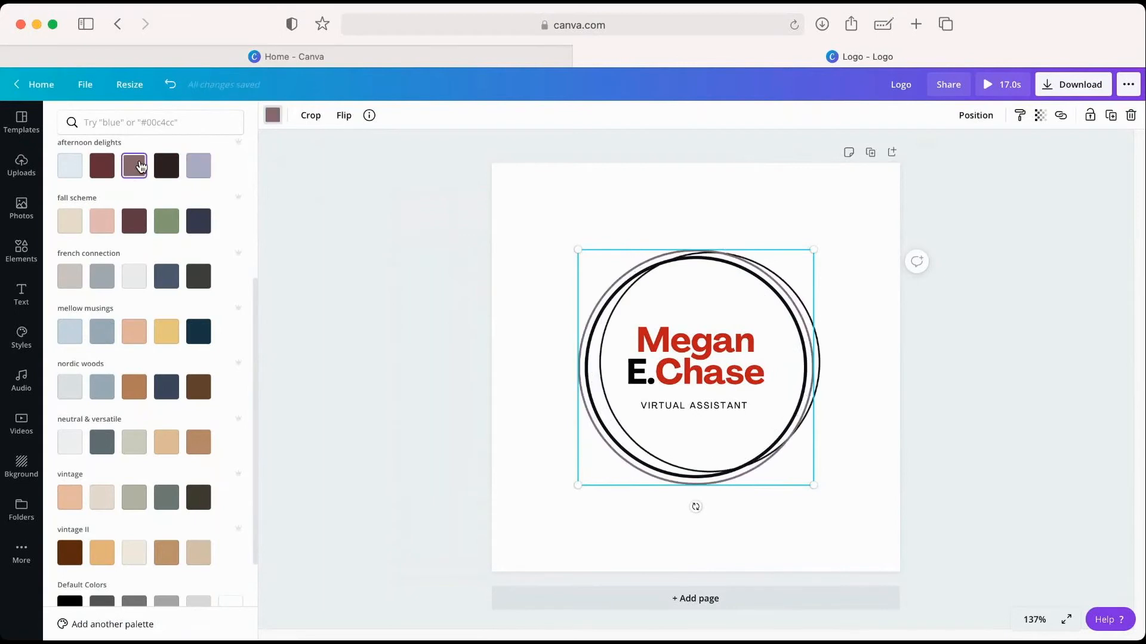
pyautogui.click(102, 168)
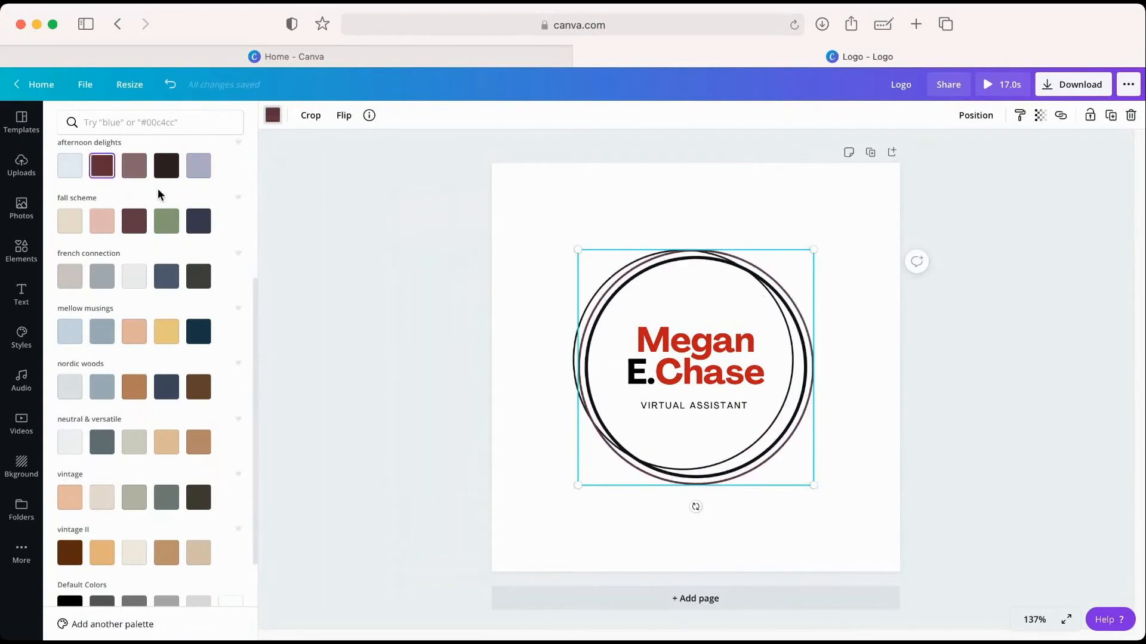
pyautogui.click(167, 222)
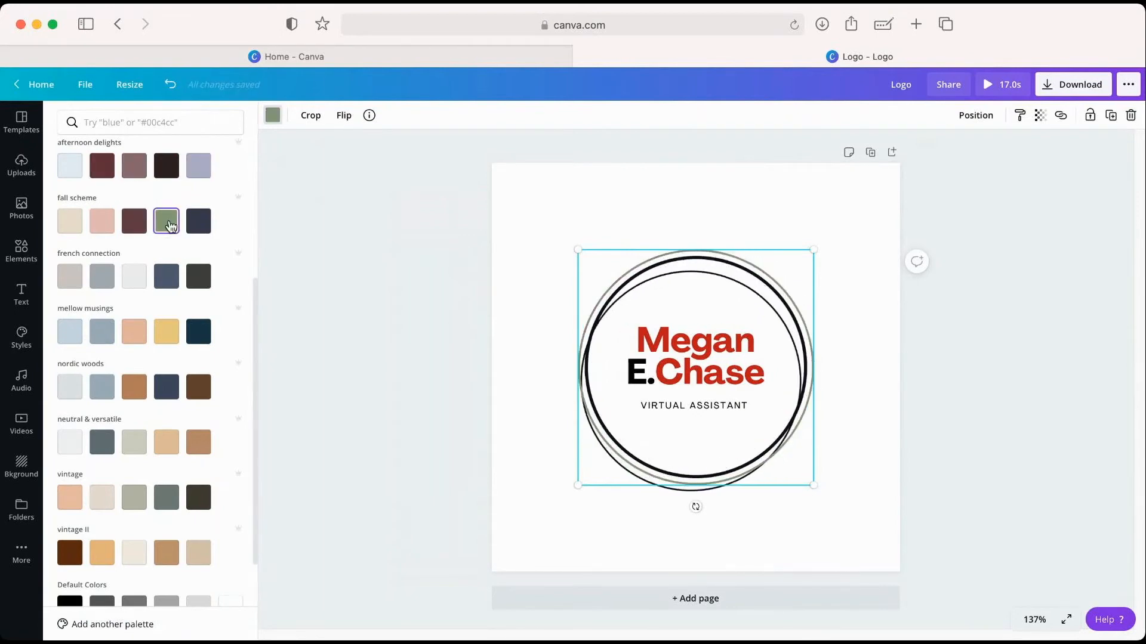
pyautogui.click(166, 332)
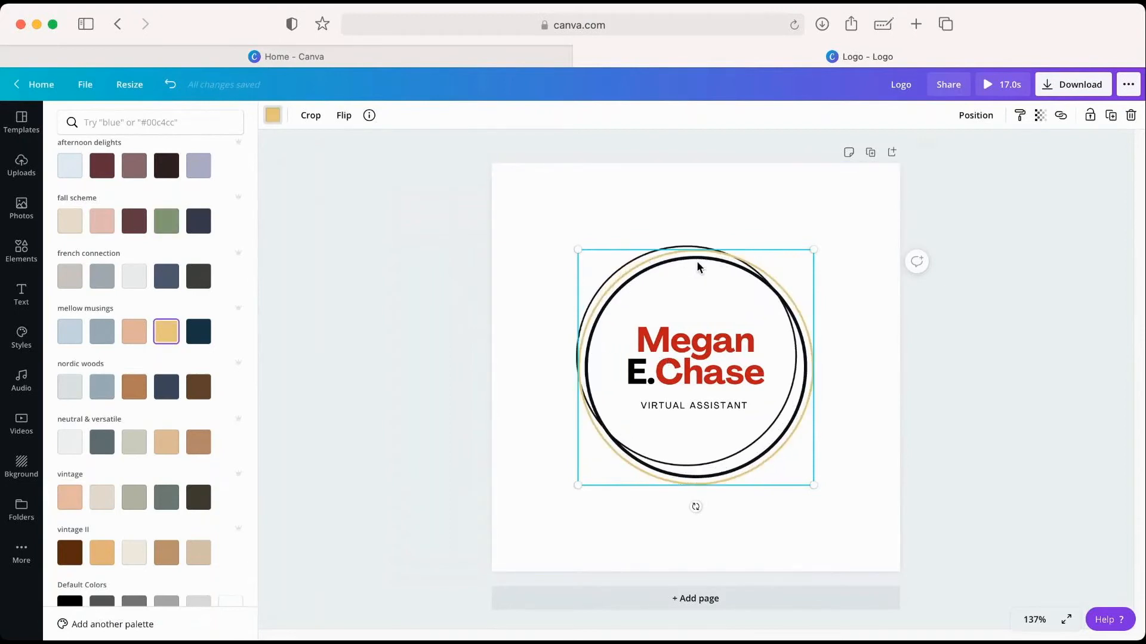
pyautogui.click(545, 349)
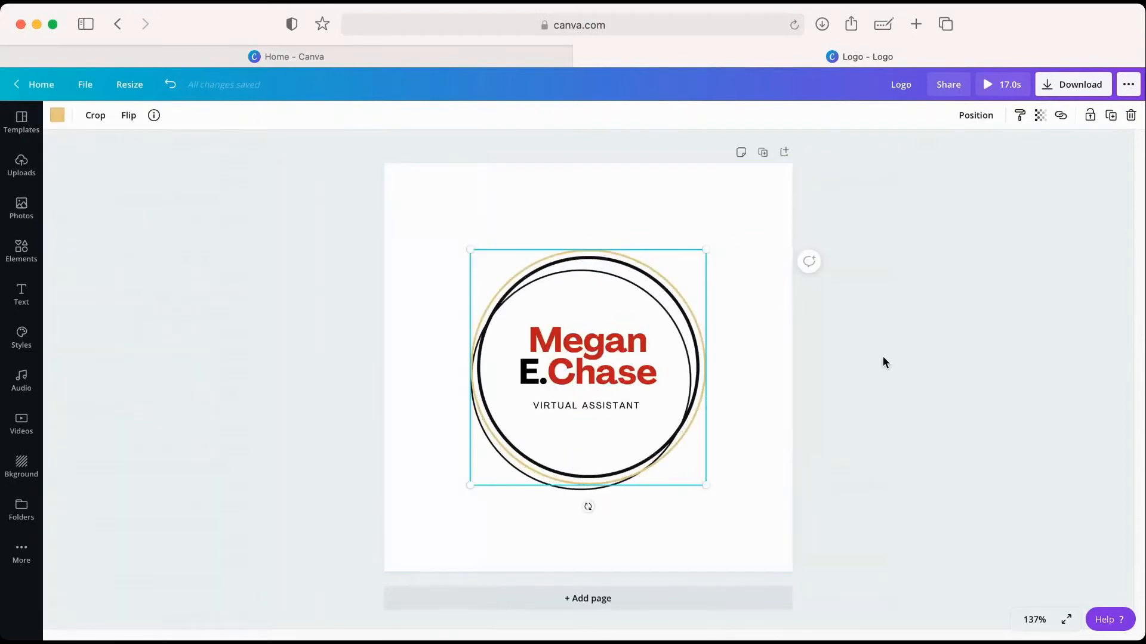
pyautogui.click(864, 386)
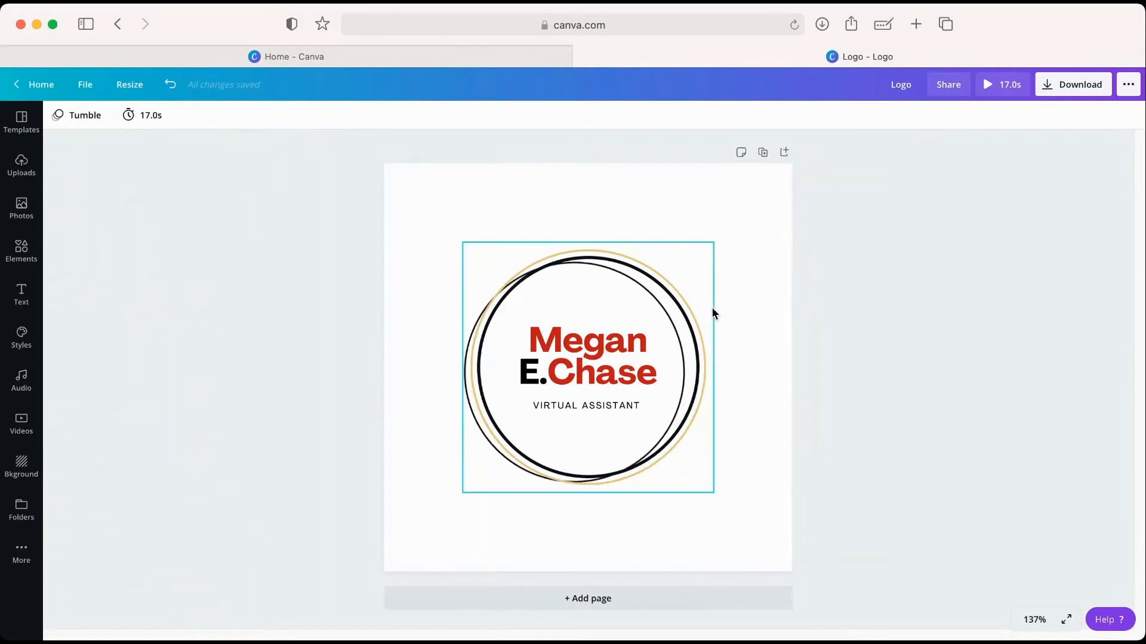
pyautogui.click(710, 308)
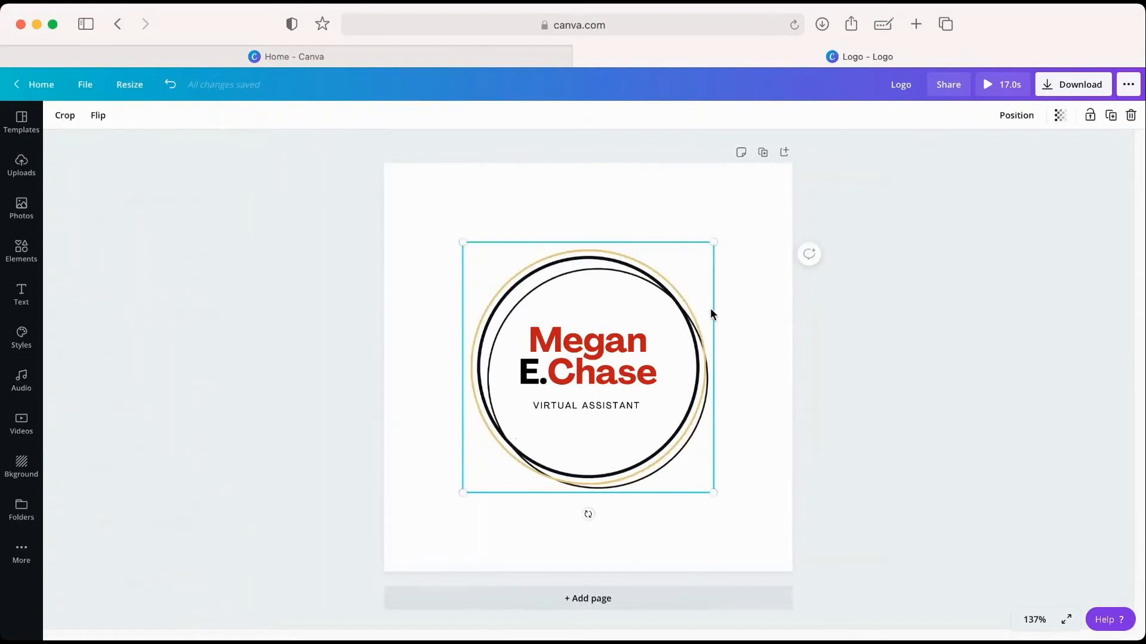
pyautogui.click(760, 278)
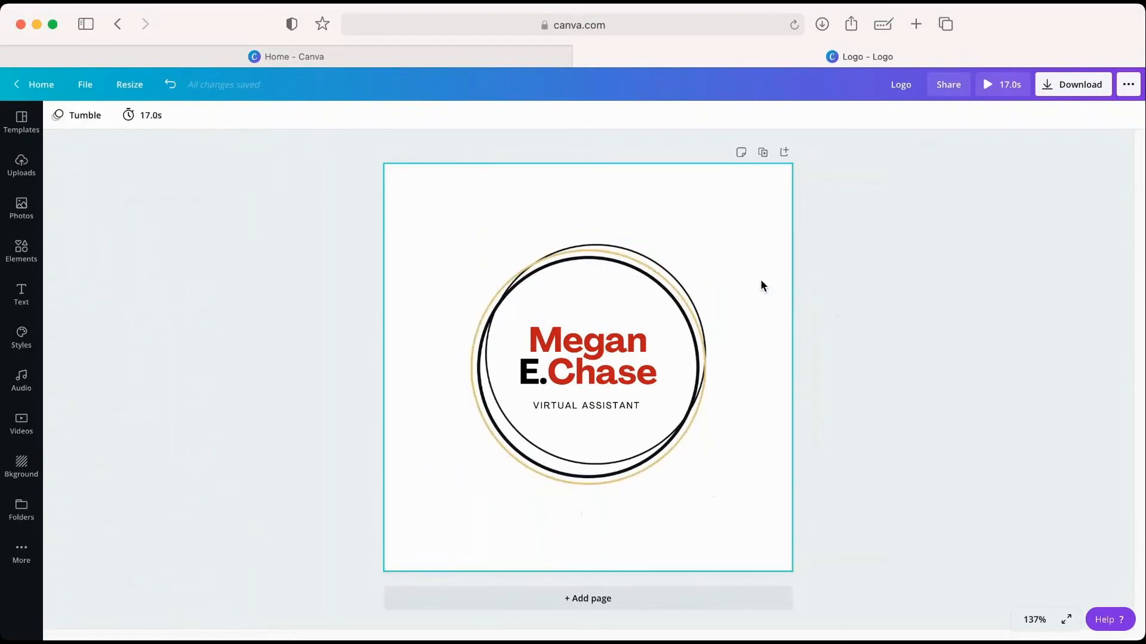
pyautogui.click(629, 292)
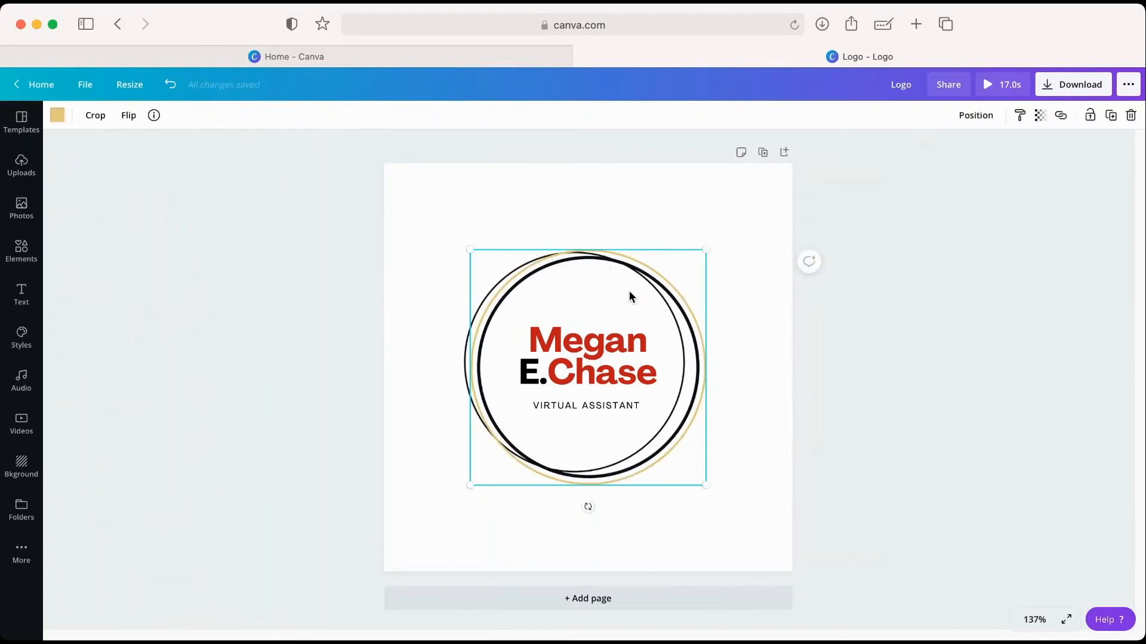
# Colour the VIRTUAL ASSISTANT tagline with the gold swatch from the document colours
pyautogui.click(853, 377)
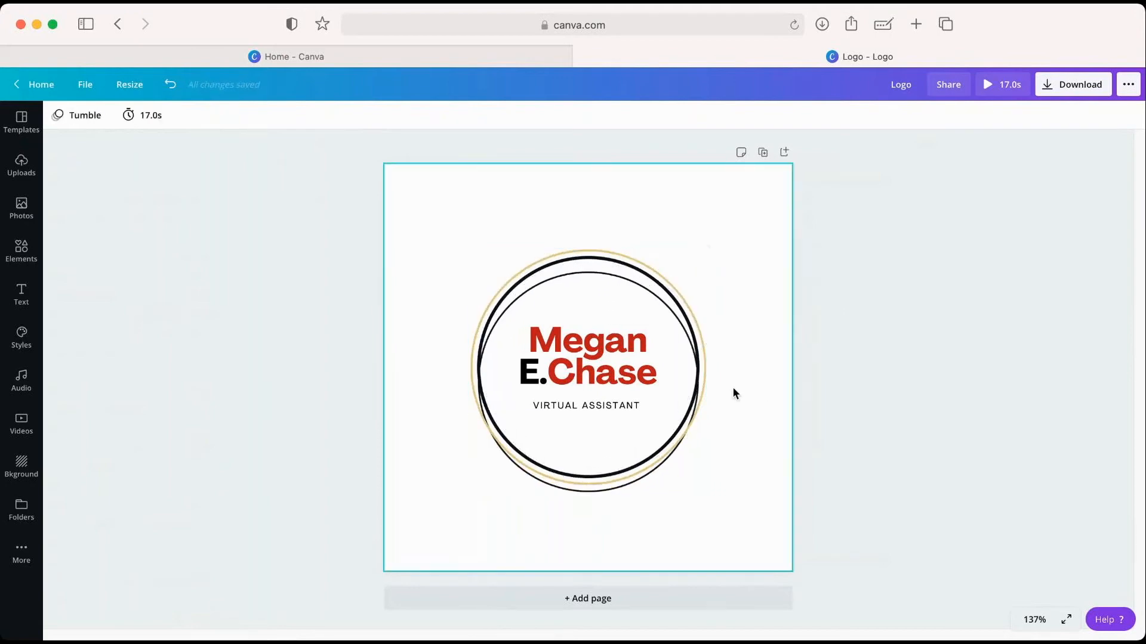
pyautogui.click(710, 383)
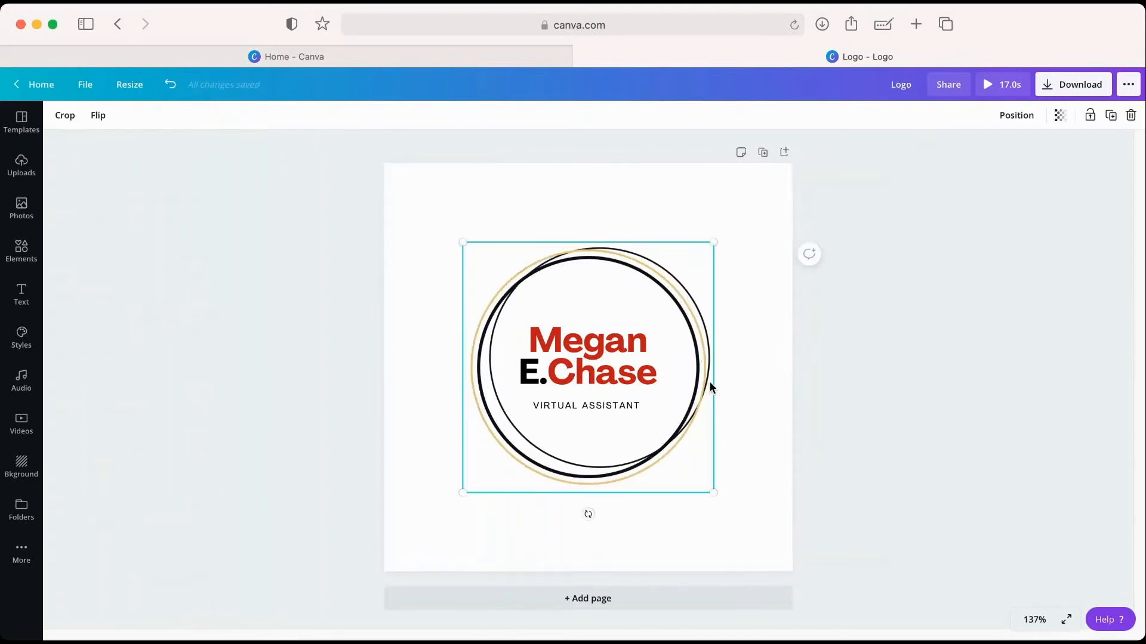
pyautogui.click(668, 405)
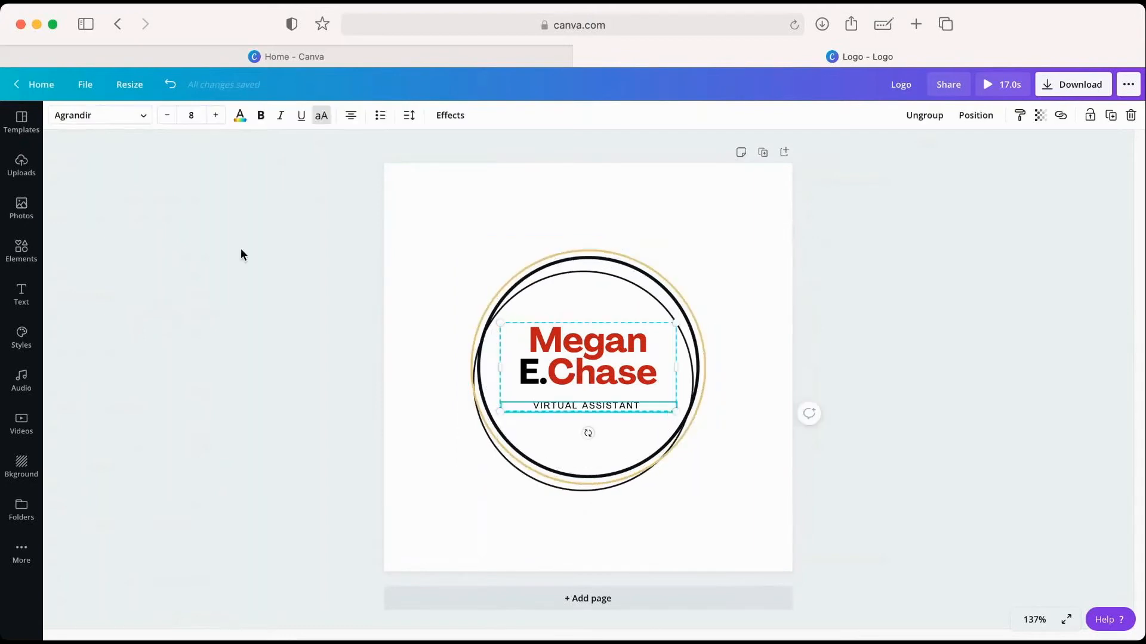
pyautogui.click(239, 116)
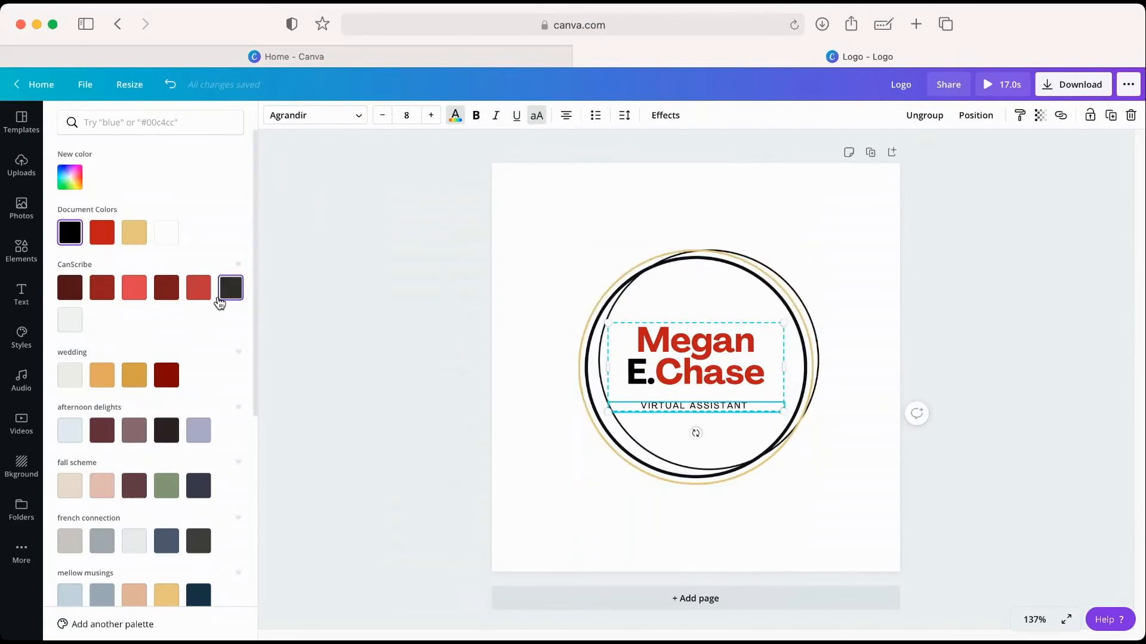
pyautogui.click(133, 234)
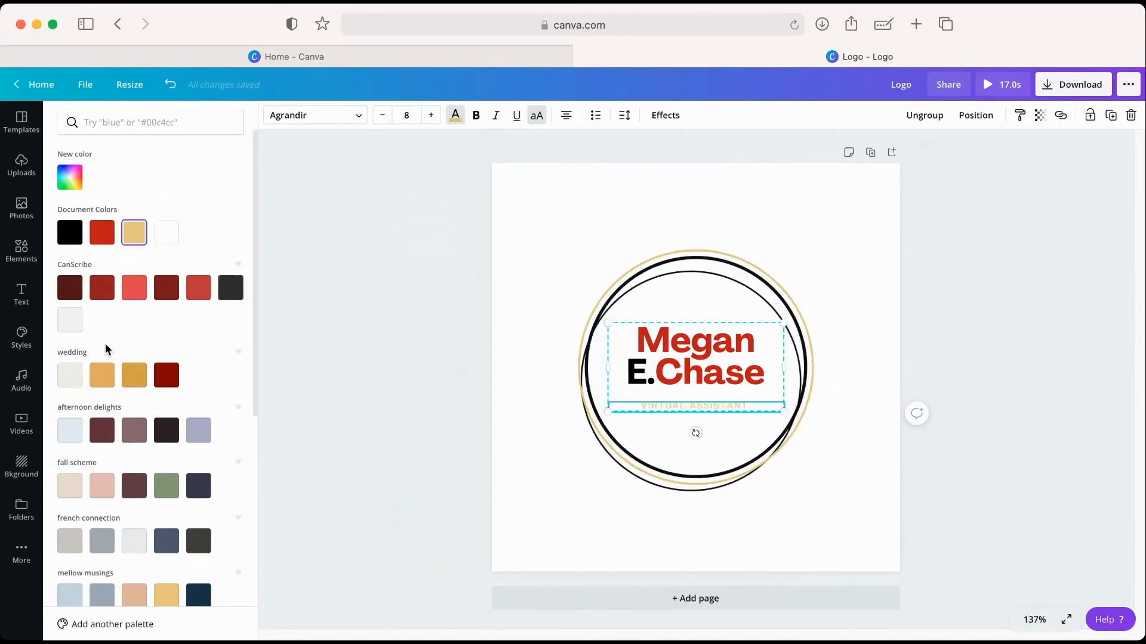
pyautogui.scroll(-6, 249, 352)
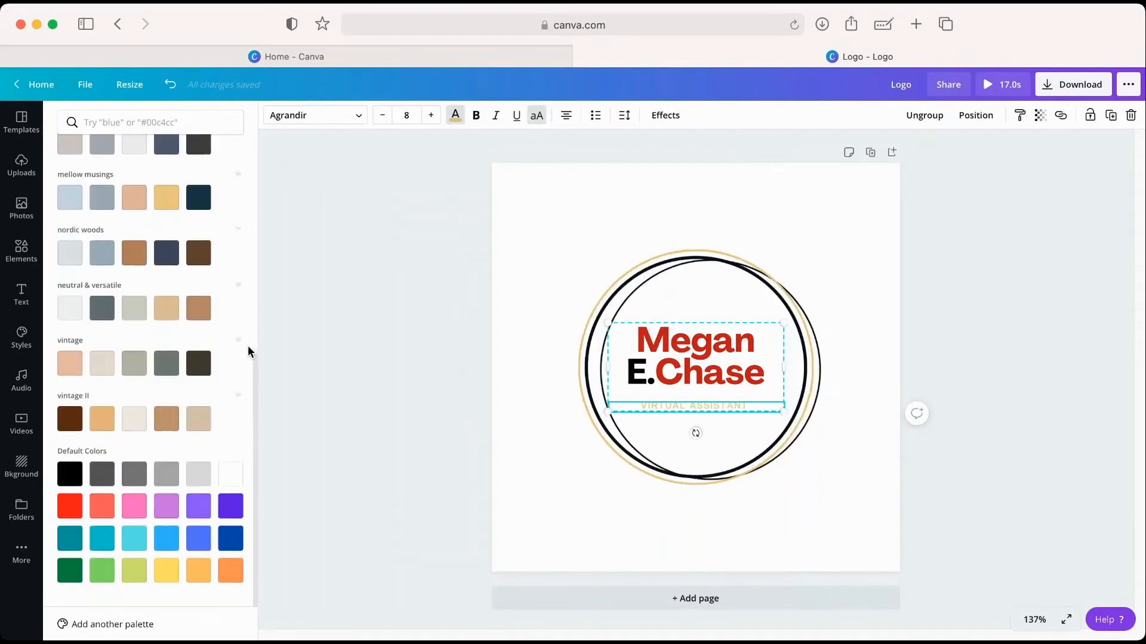
pyautogui.scroll(1, 248, 351)
pyautogui.scroll(5, 248, 345)
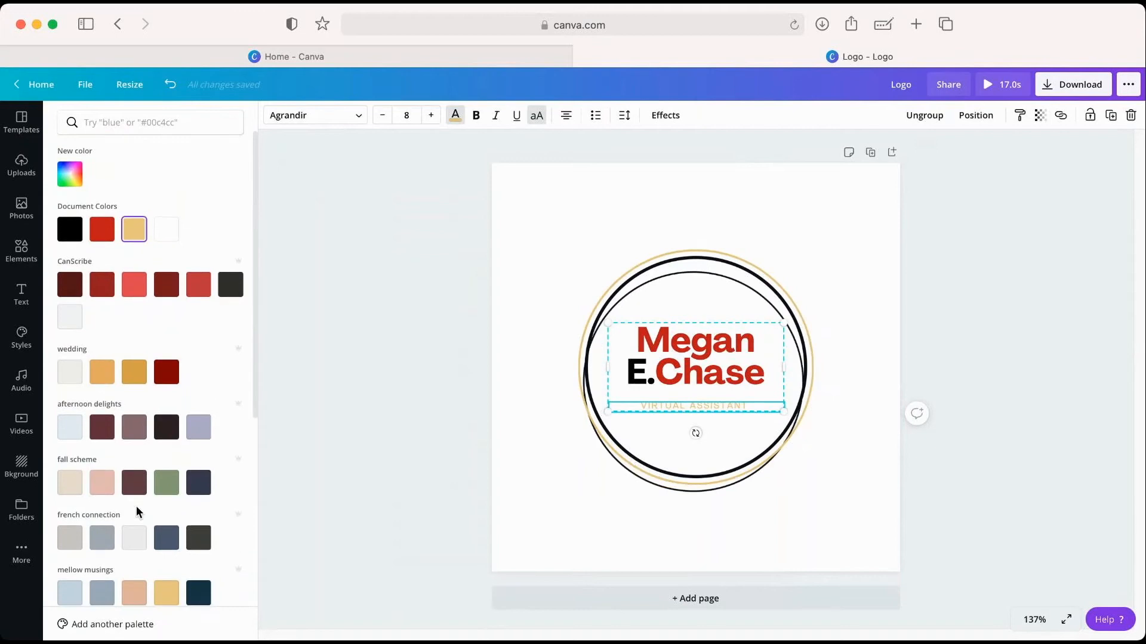
pyautogui.scroll(-6, 136, 506)
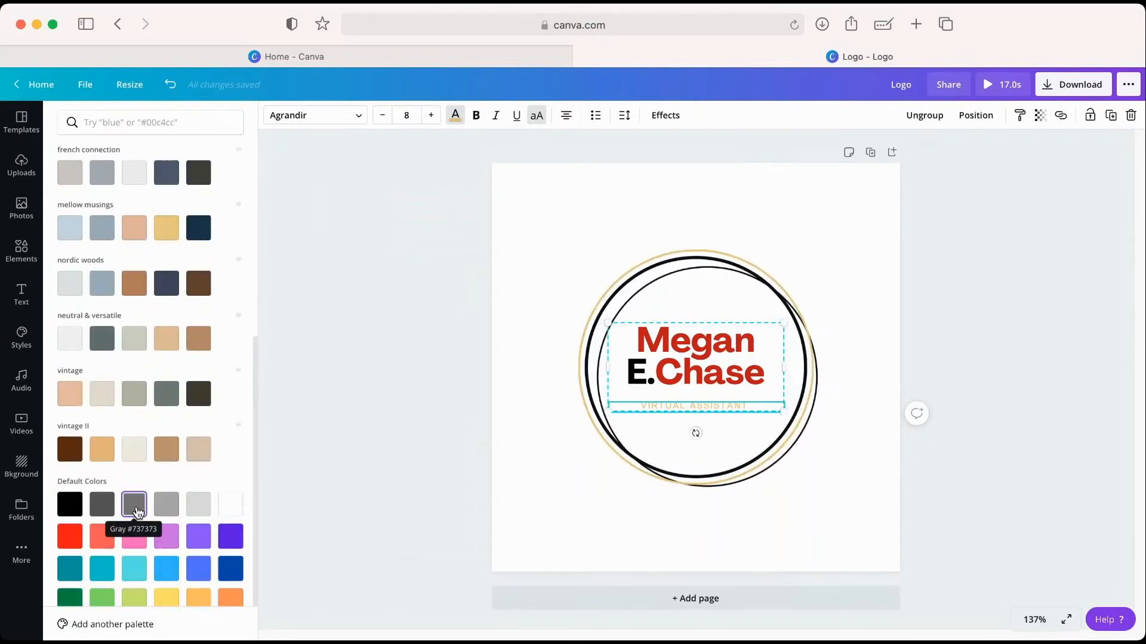
pyautogui.scroll(6, 136, 512)
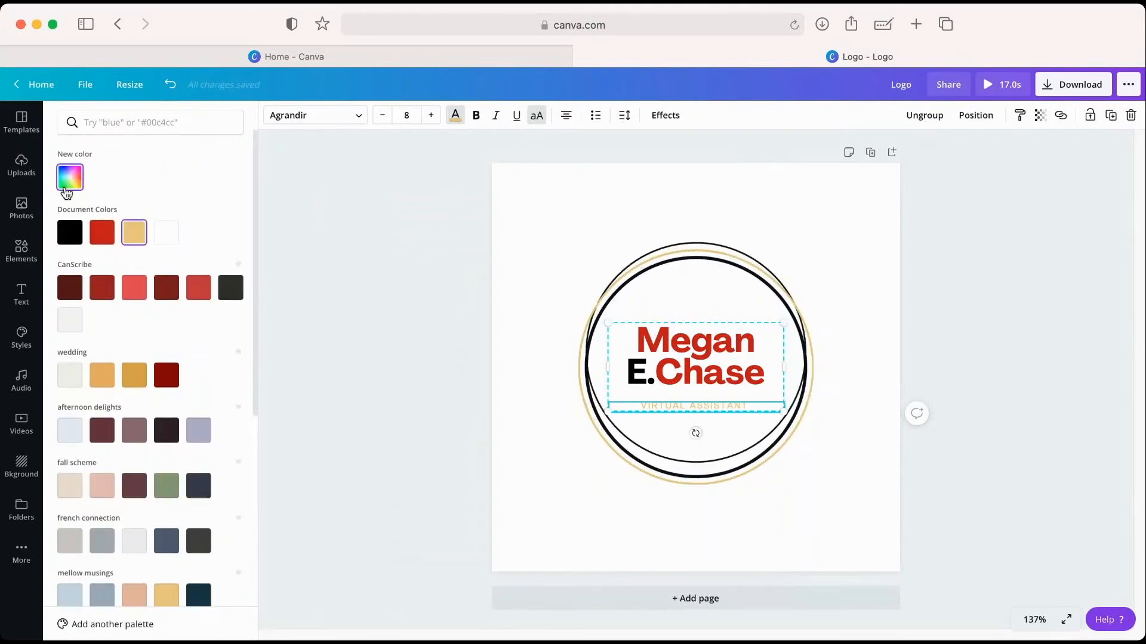
# Create a custom darker gold, #B68310, for the tagline in the colour picker
pyautogui.click(65, 191)
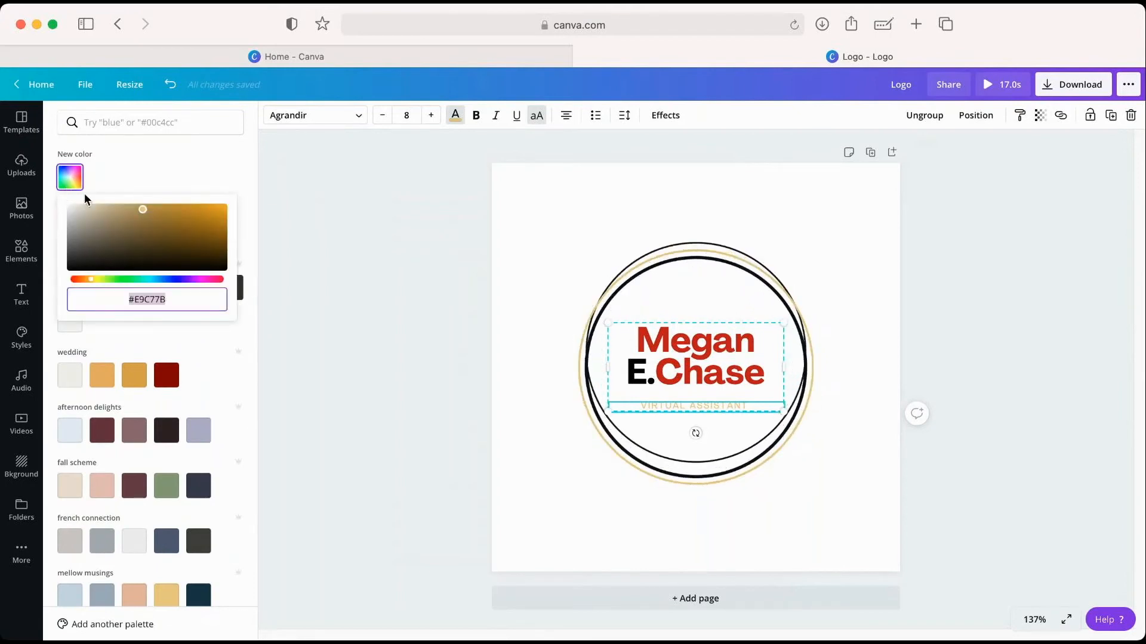
pyautogui.click(142, 210)
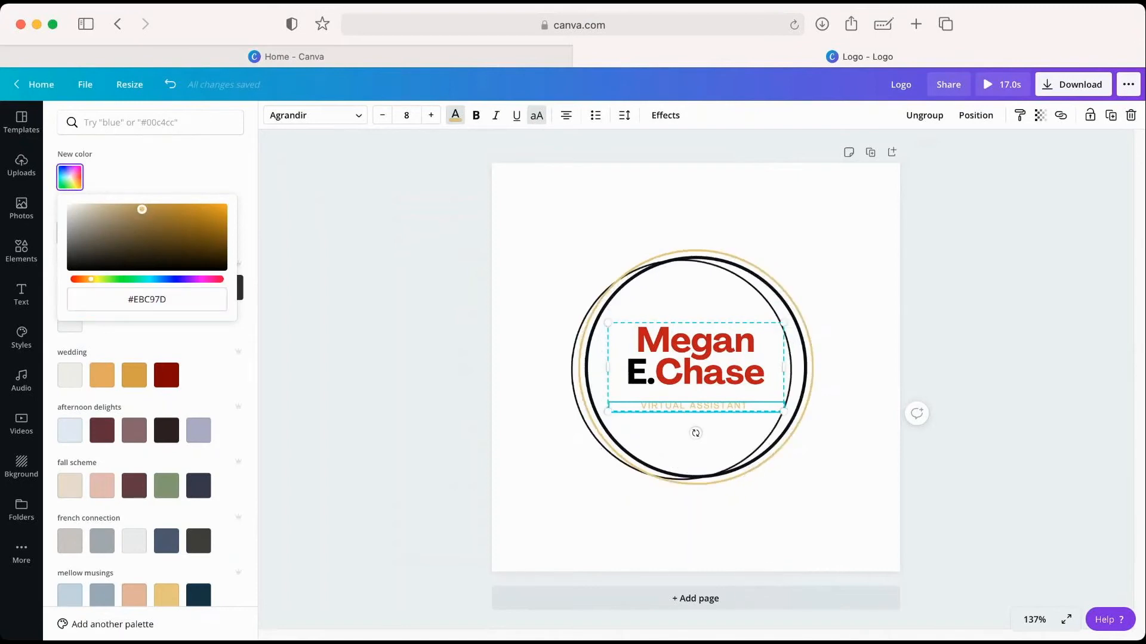
pyautogui.moveTo(149, 212); pyautogui.dragTo(154, 233)
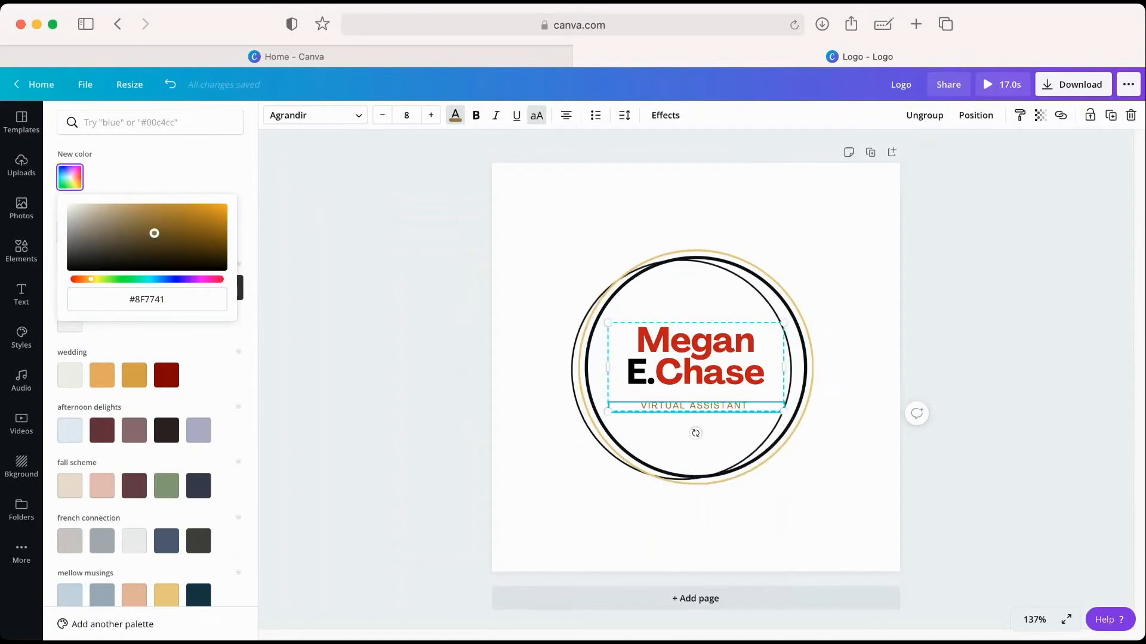
pyautogui.moveTo(171, 236)
pyautogui.mouseDown()
pyautogui.moveTo(191, 238)
pyautogui.moveTo(212, 220)
pyautogui.moveTo(191, 235)
pyautogui.mouseUp()
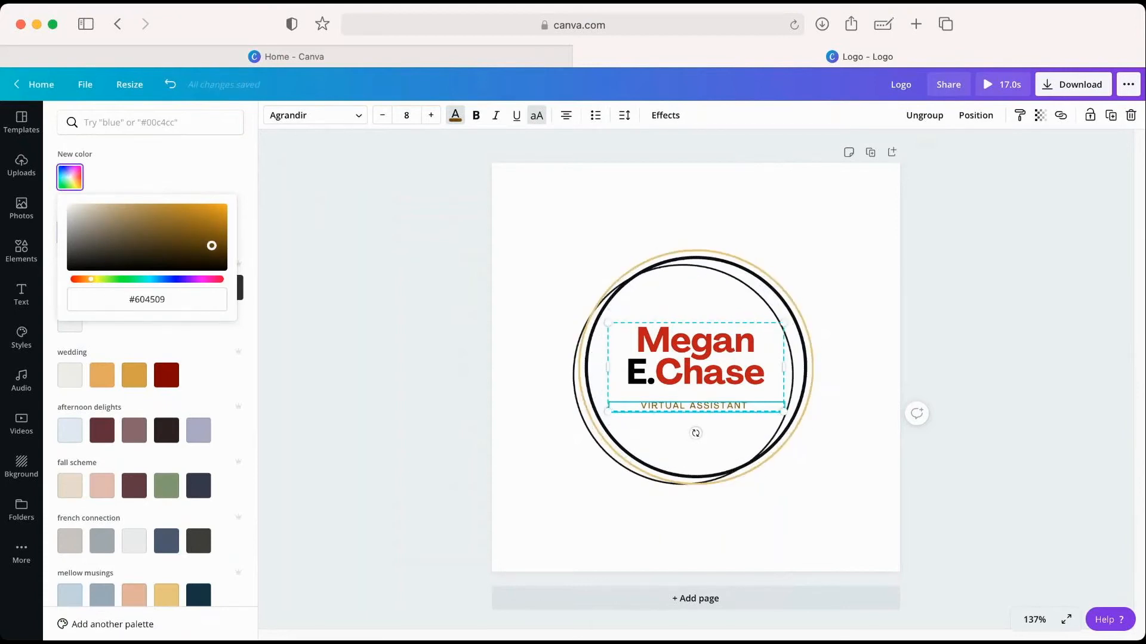
pyautogui.moveTo(212, 243); pyautogui.dragTo(213, 218)
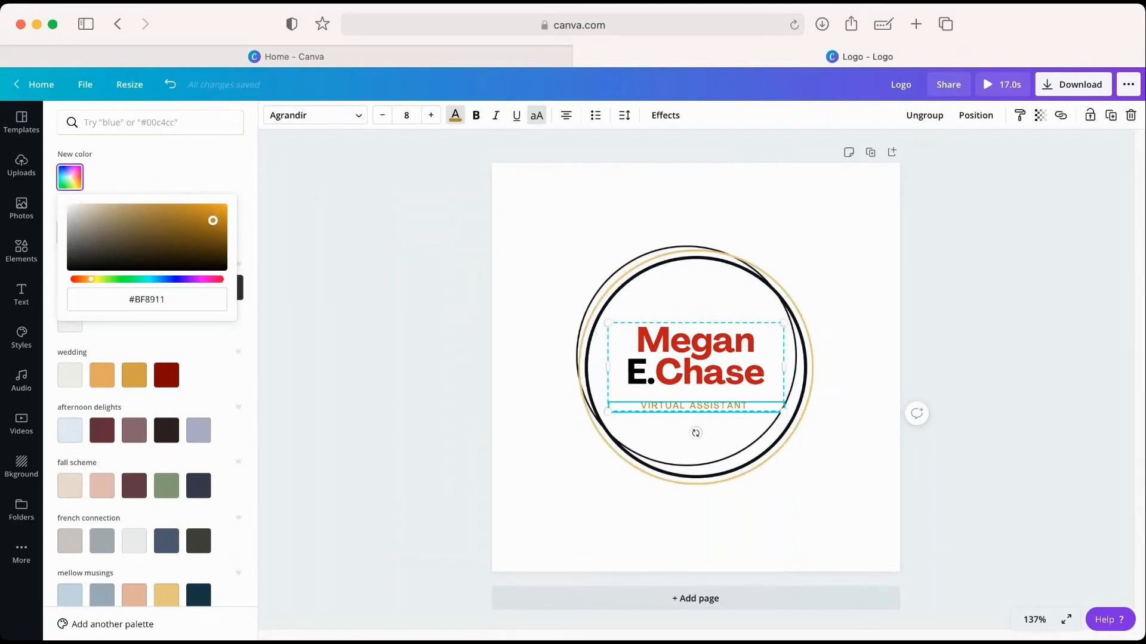
pyautogui.moveTo(212, 221); pyautogui.dragTo(214, 222)
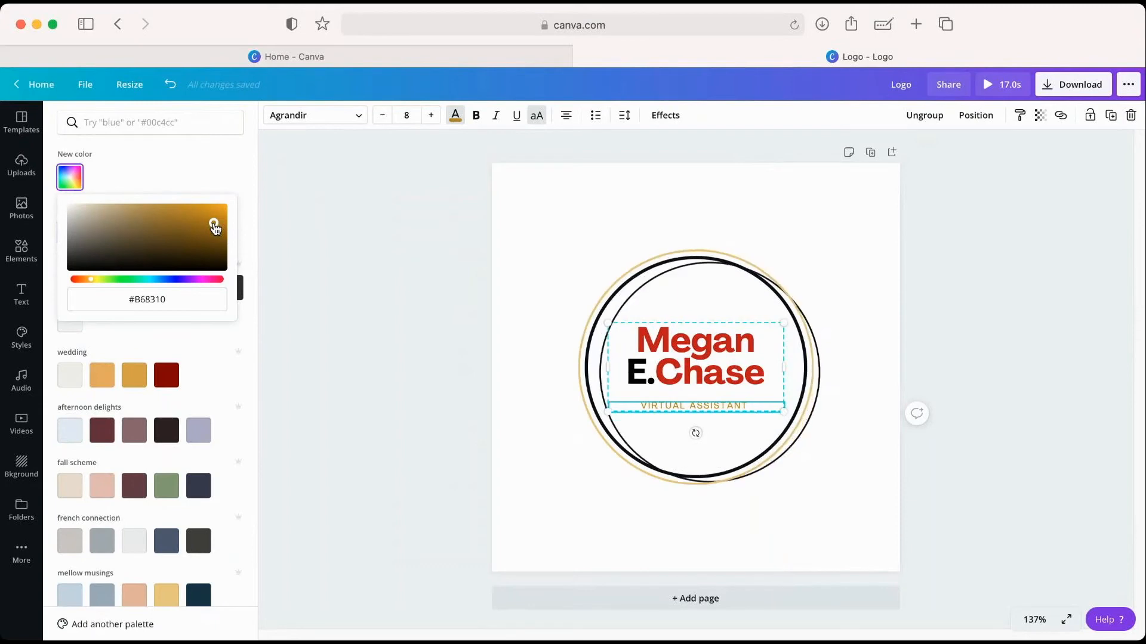
pyautogui.click(229, 174)
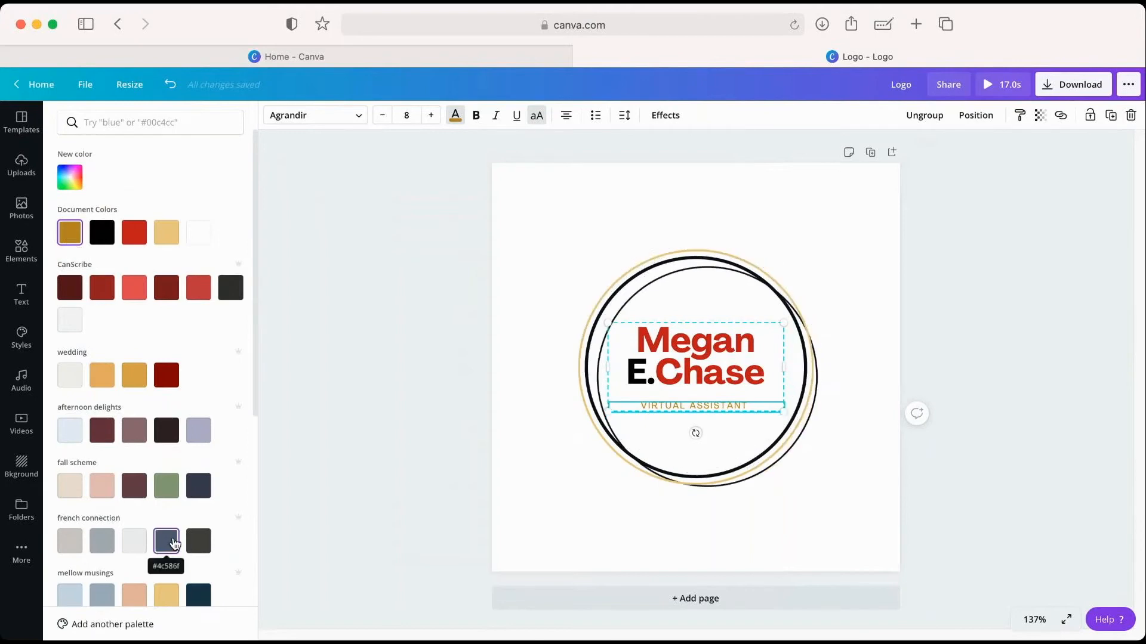
# Colour the first name and surname the dark gold, leaving the initial 'E.' black
pyautogui.click(702, 356)
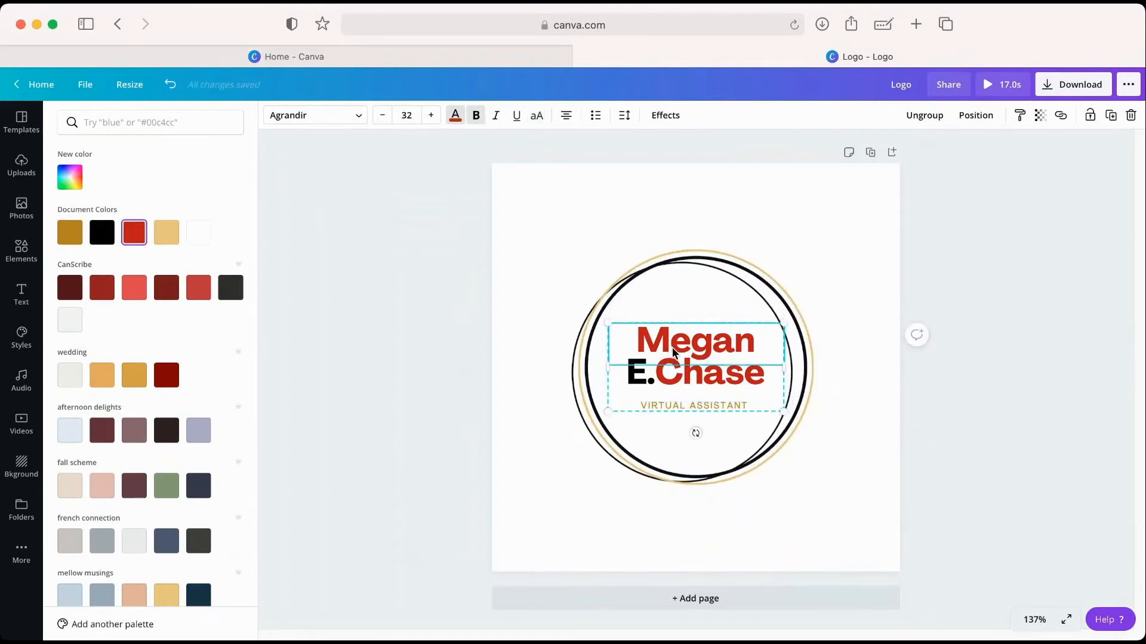
pyautogui.click(70, 240)
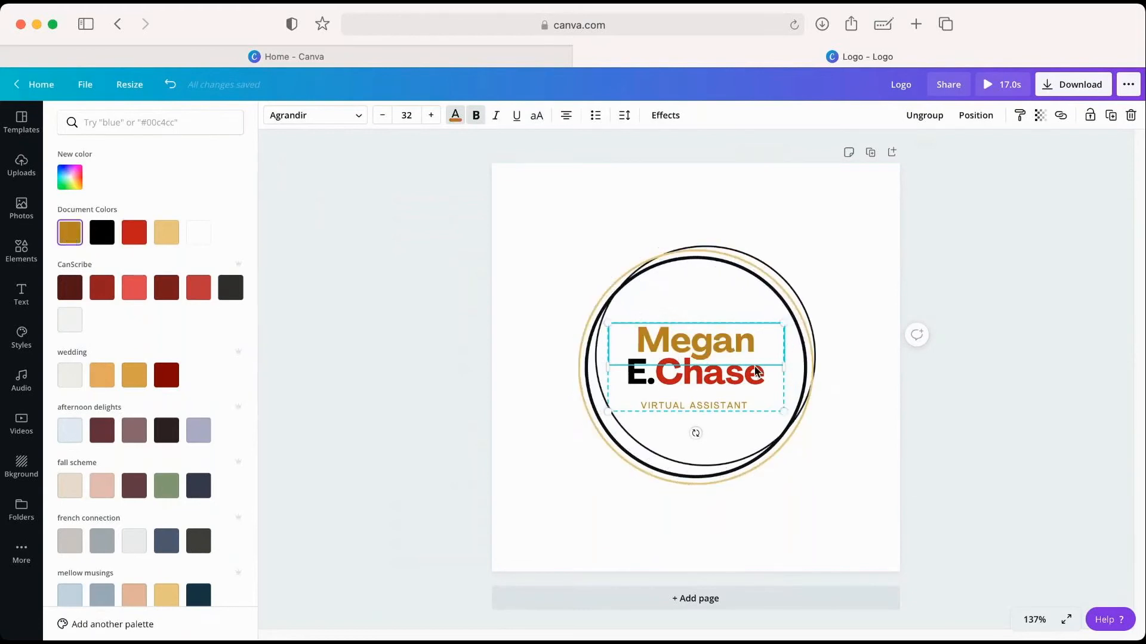
pyautogui.click(715, 378)
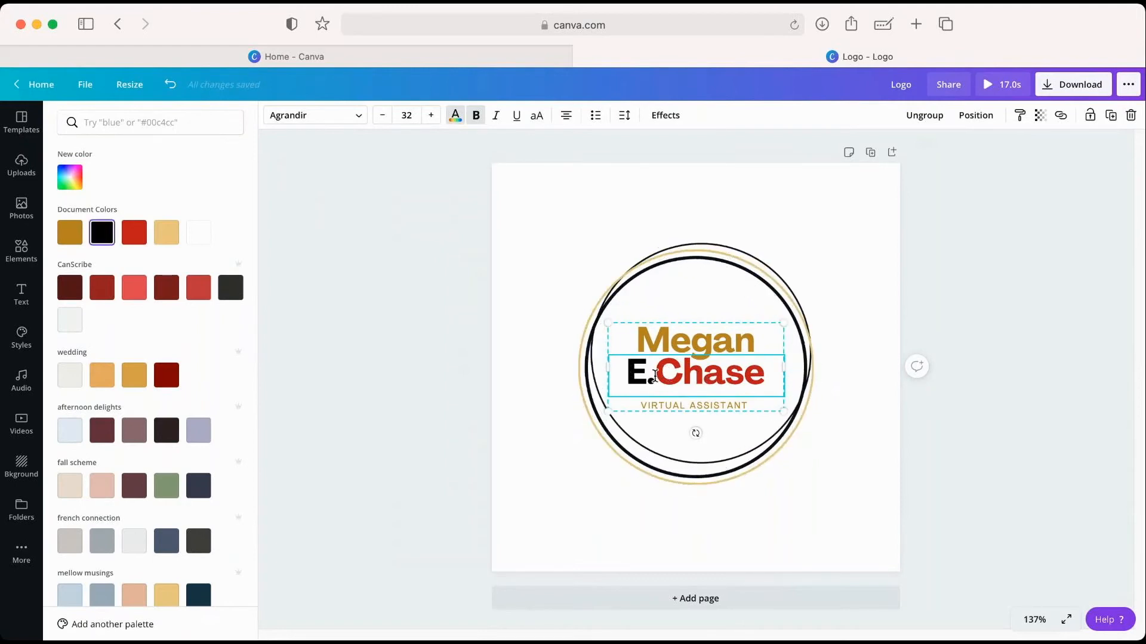
pyautogui.click(629, 373)
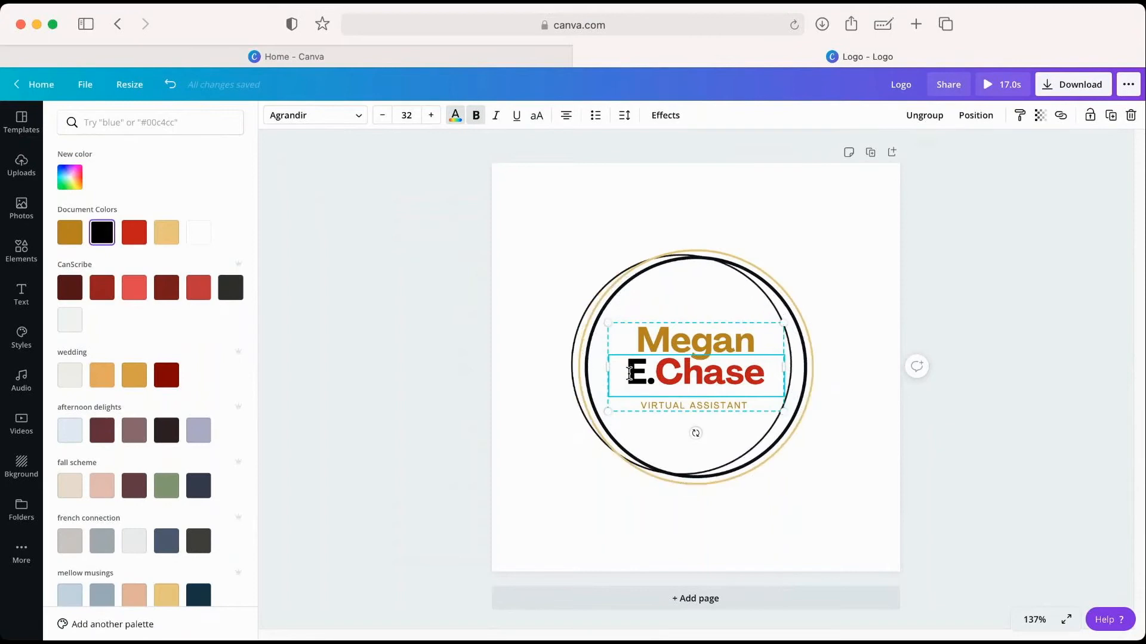
pyautogui.click(656, 373)
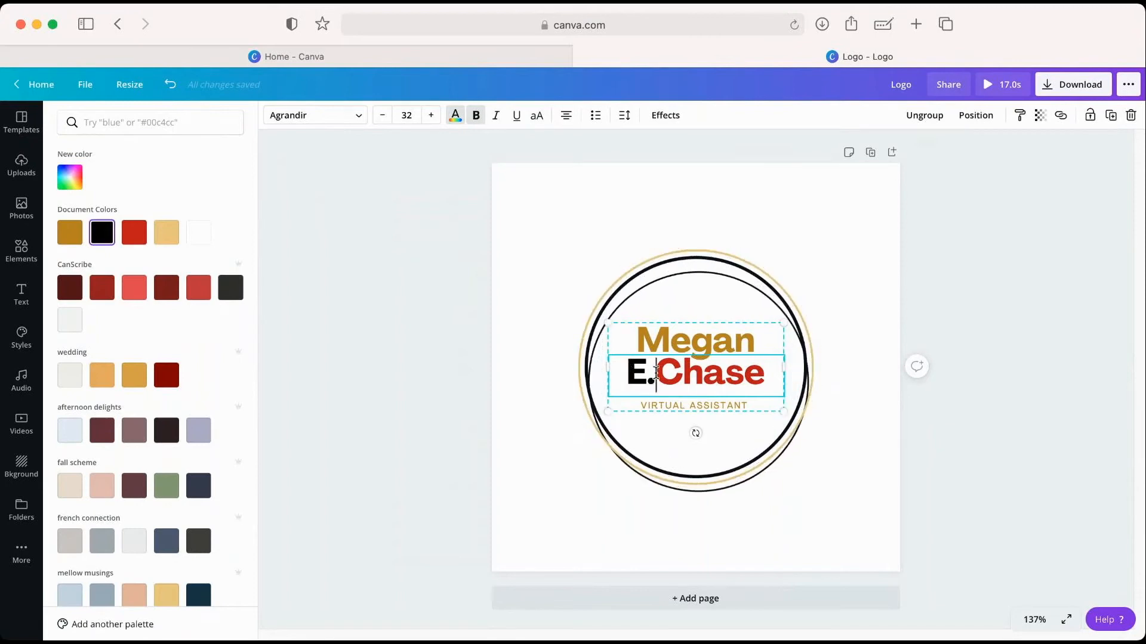
pyautogui.moveTo(656, 372); pyautogui.dragTo(765, 376)
pyautogui.click(133, 233)
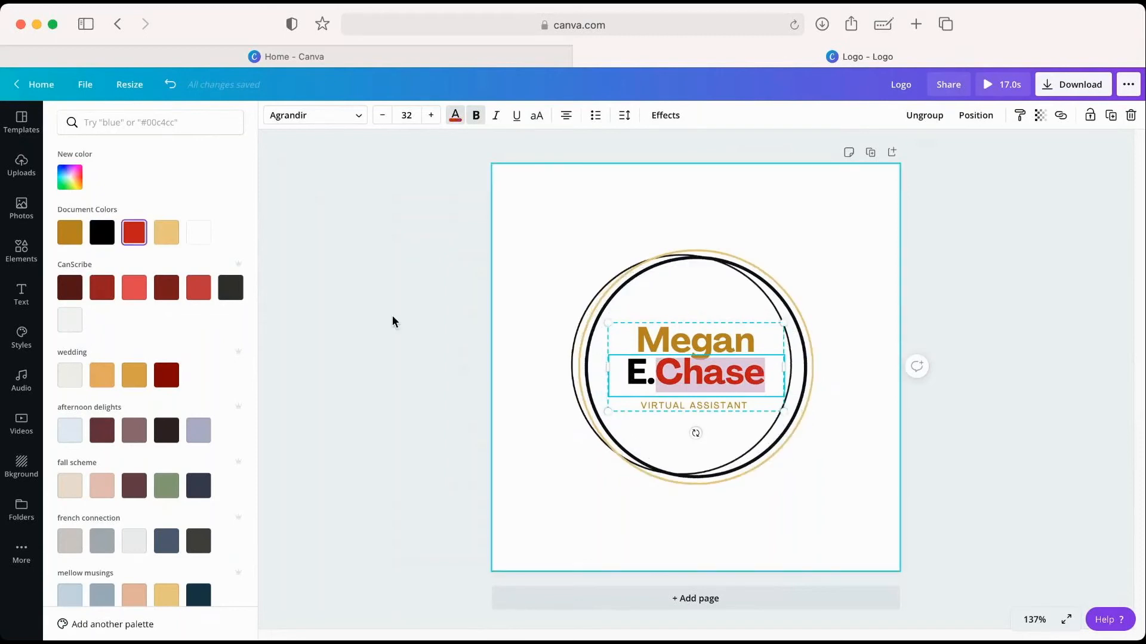
pyautogui.click(71, 234)
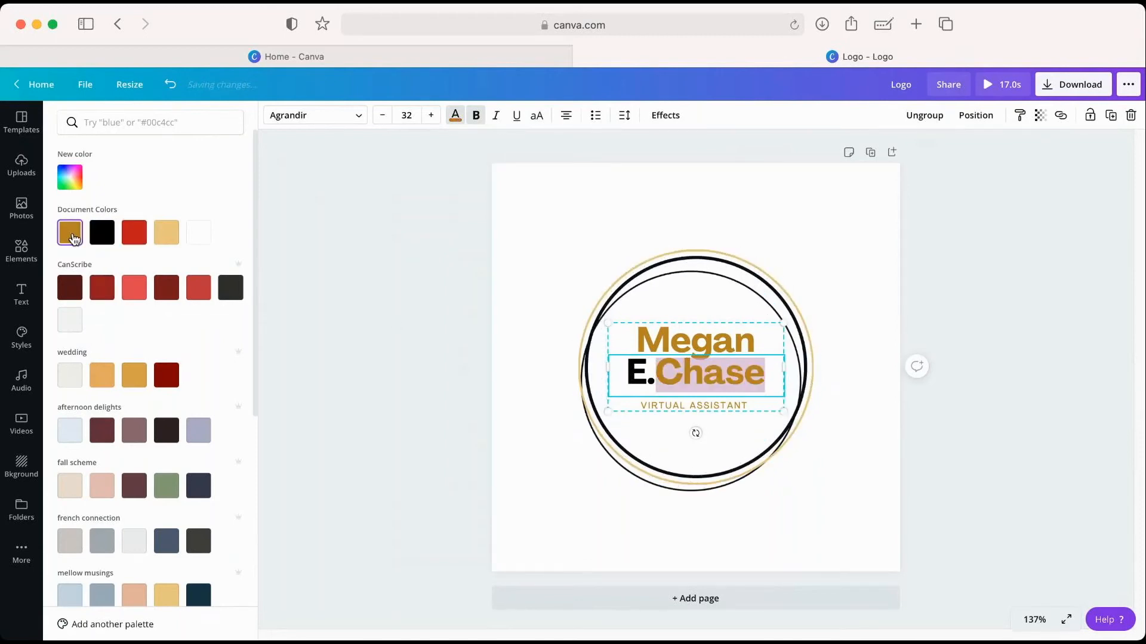
pyautogui.click(455, 381)
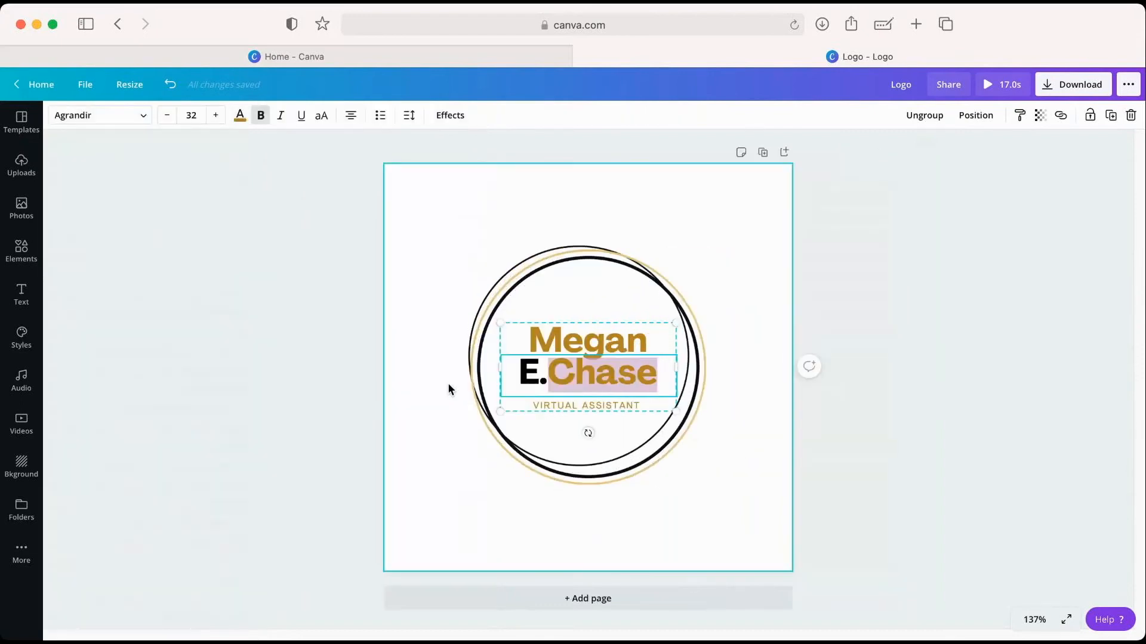
pyautogui.click(434, 399)
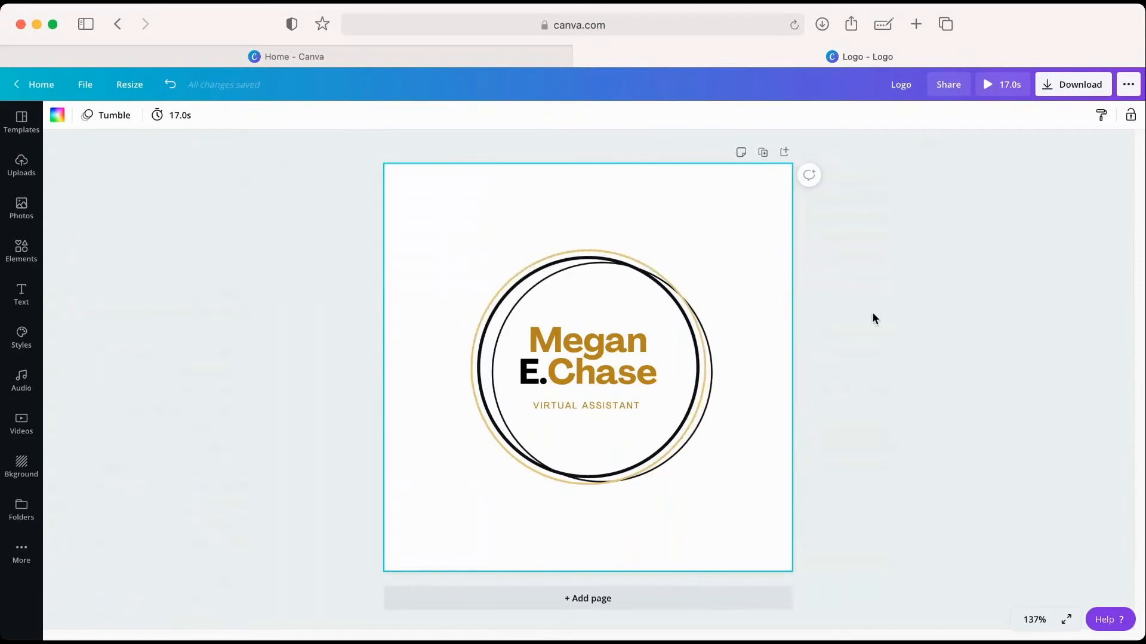
pyautogui.click(1051, 89)
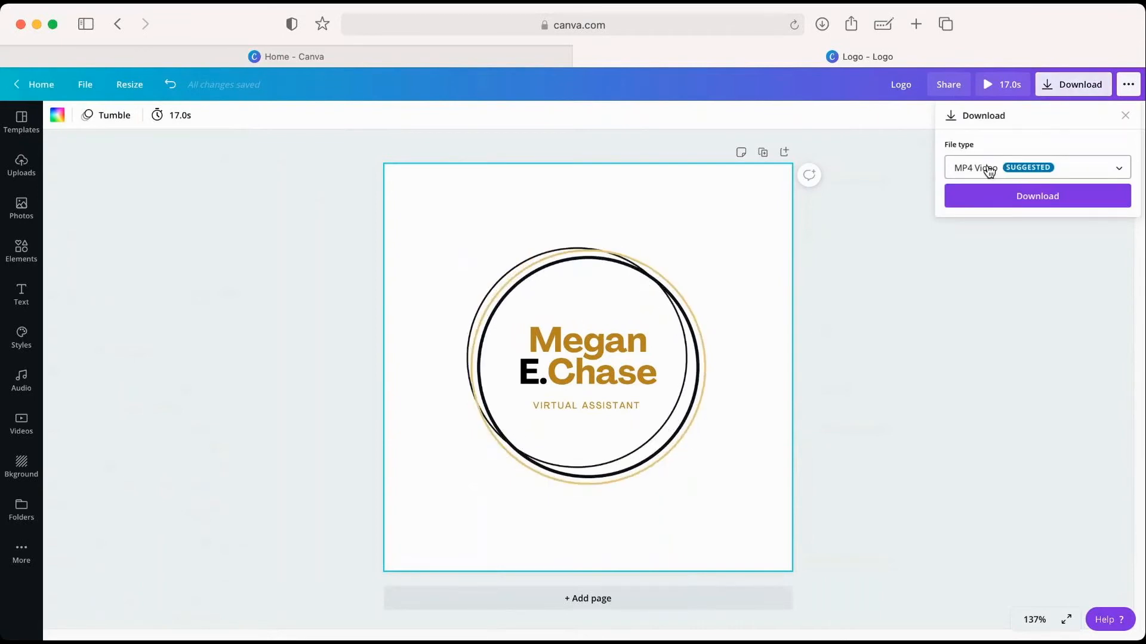
pyautogui.click(265, 284)
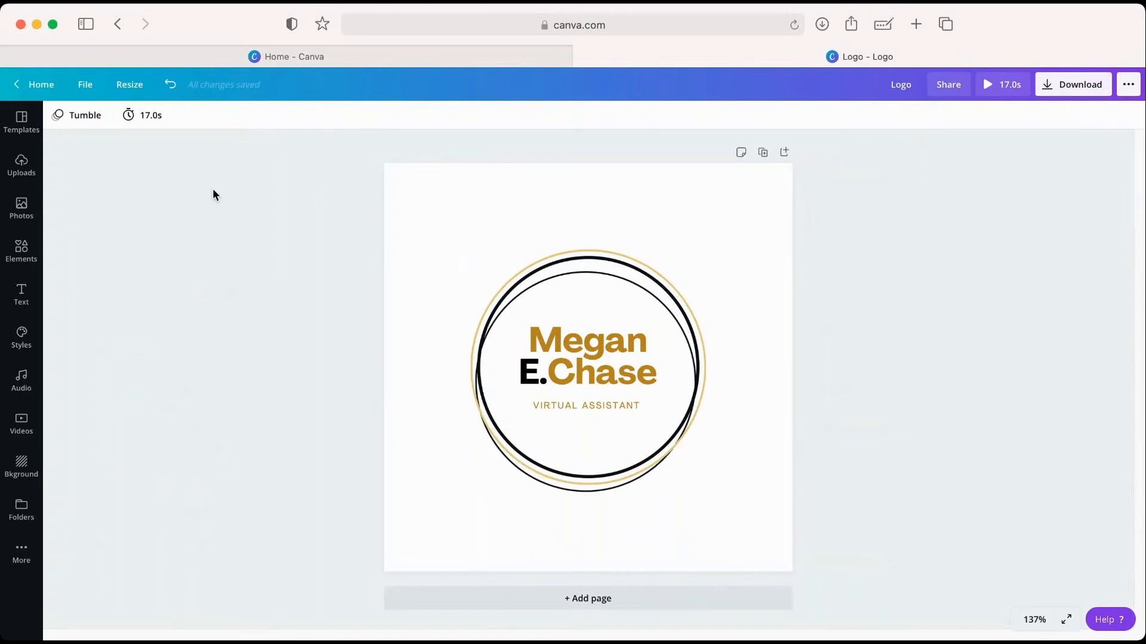
pyautogui.click(87, 118)
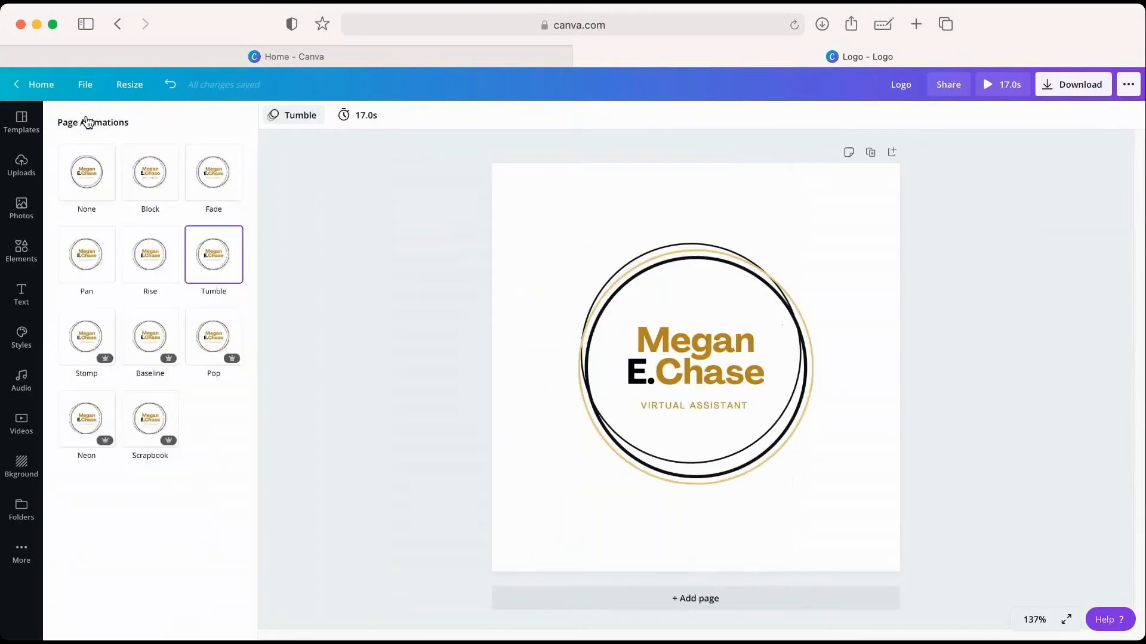
pyautogui.click(91, 190)
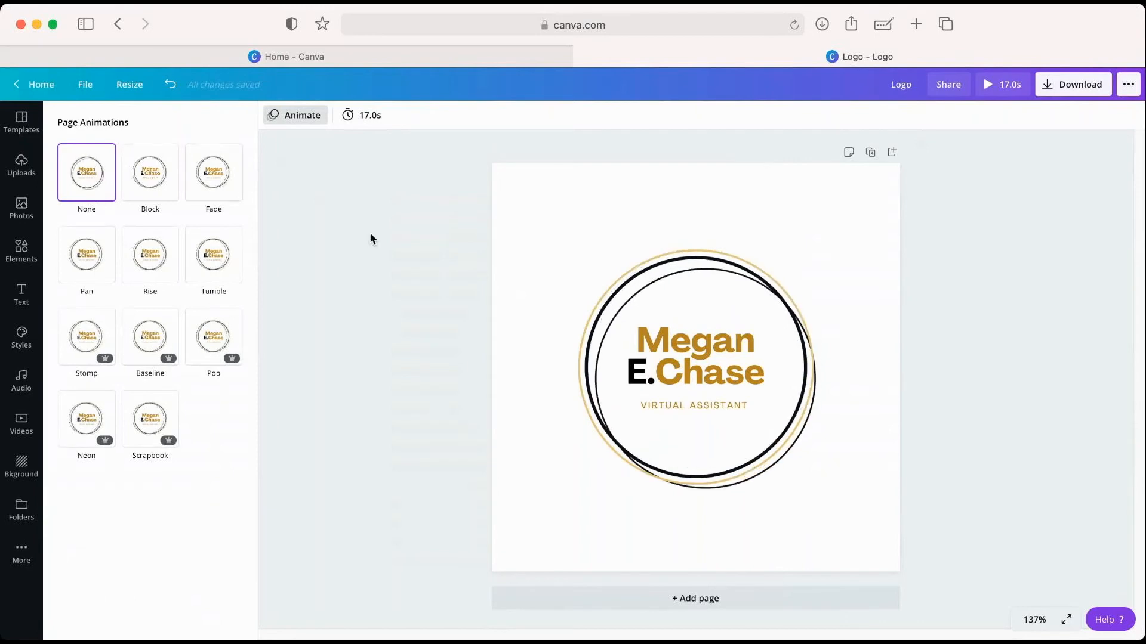
pyautogui.click(365, 116)
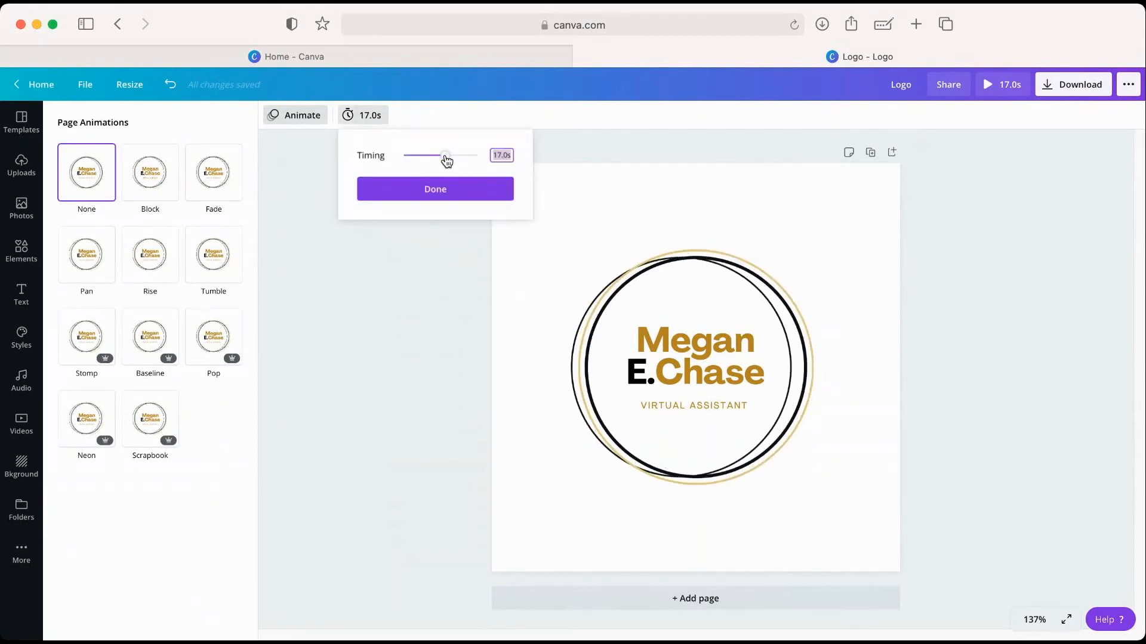
pyautogui.moveTo(446, 157); pyautogui.dragTo(401, 156)
pyautogui.click(395, 198)
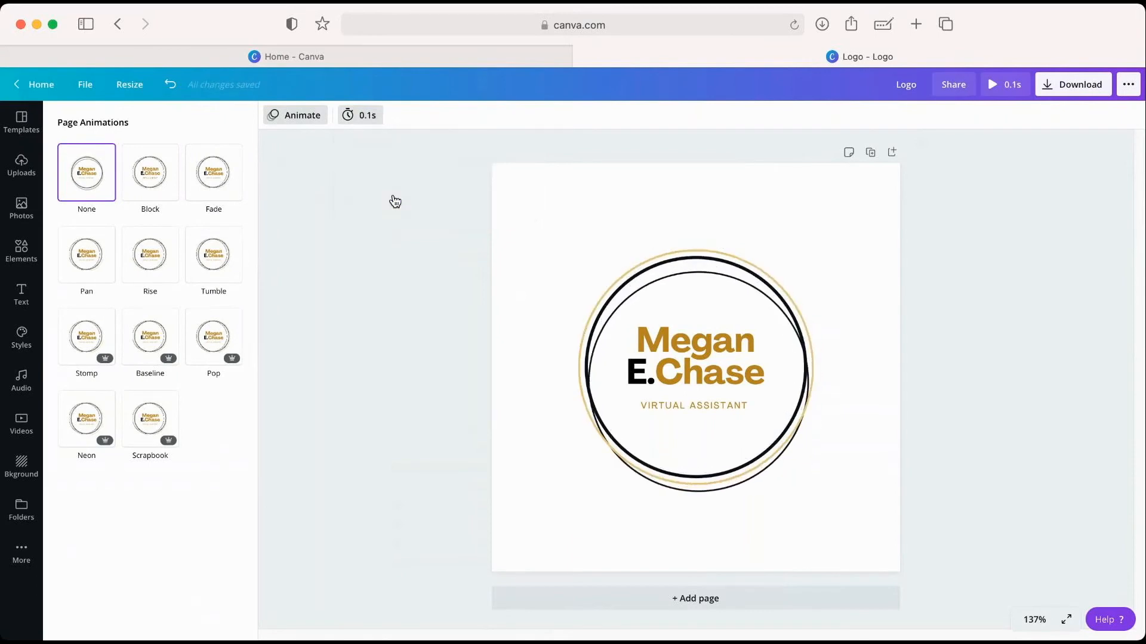
pyautogui.click(309, 170)
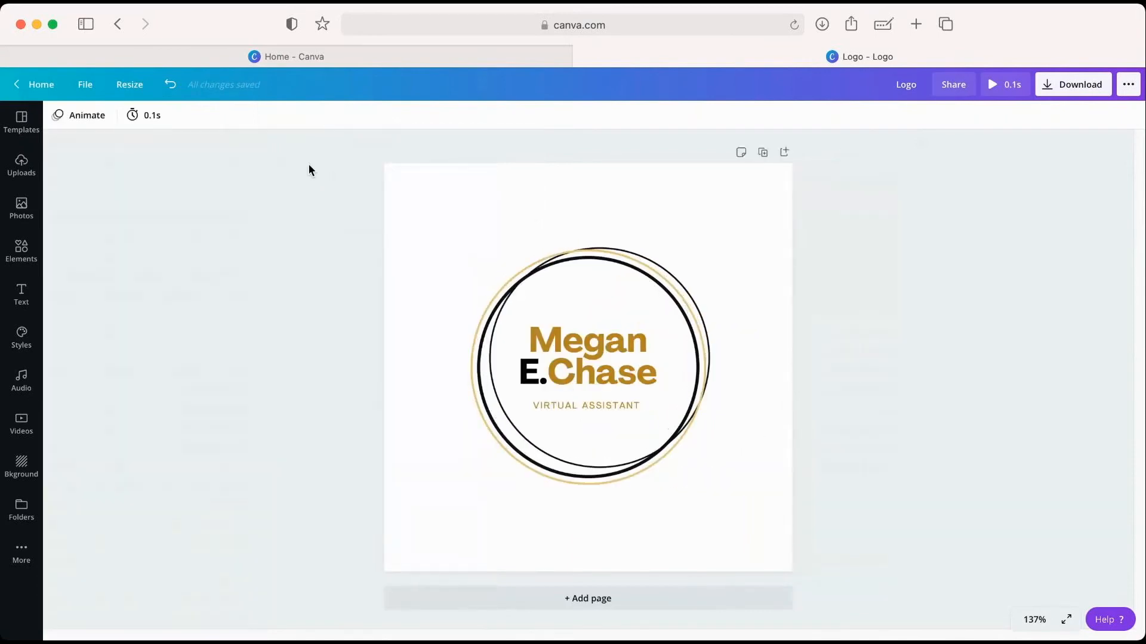
pyautogui.click(661, 285)
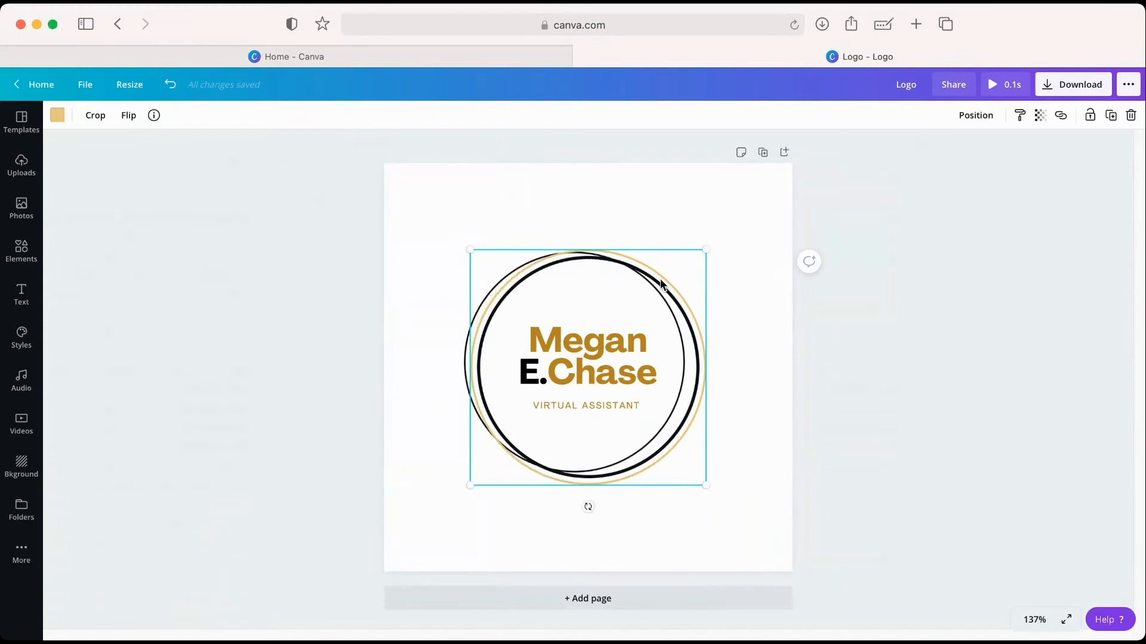
pyautogui.click(710, 228)
pyautogui.click(685, 440)
pyautogui.click(982, 419)
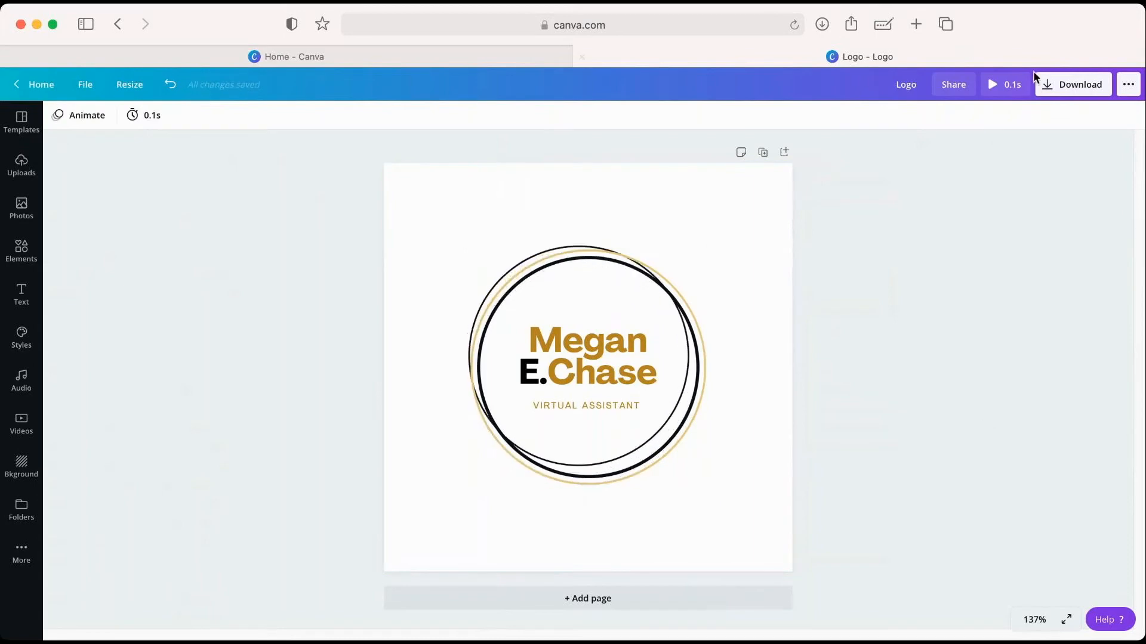
# Confirm MP4 Video as the export file type and look through the share options
pyautogui.click(1050, 84)
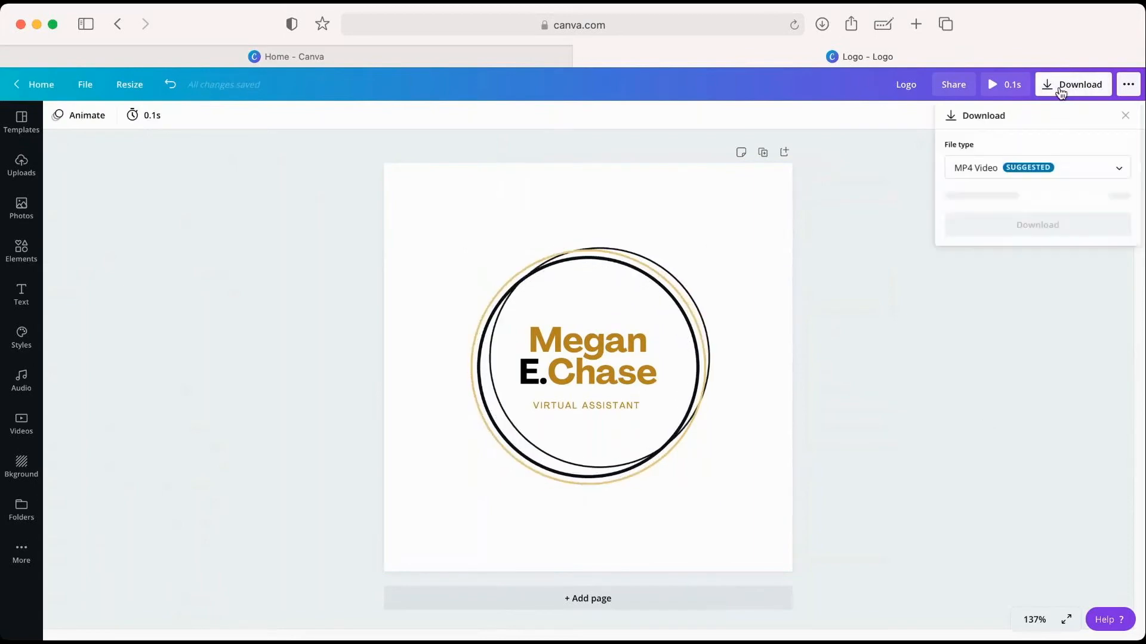
pyautogui.click(1005, 173)
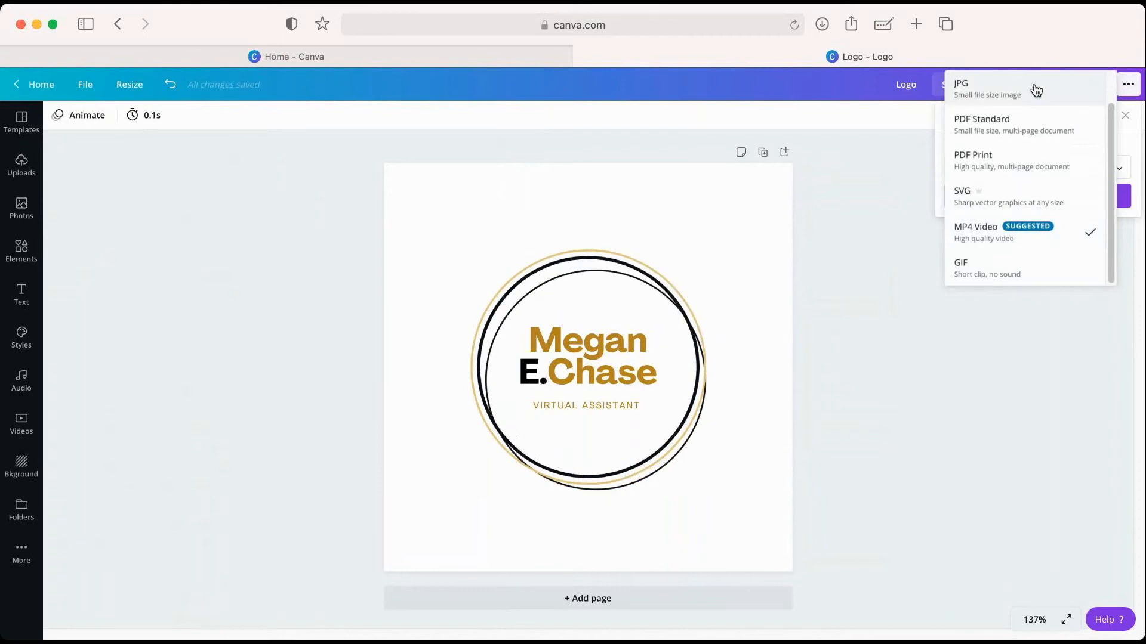
pyautogui.click(922, 324)
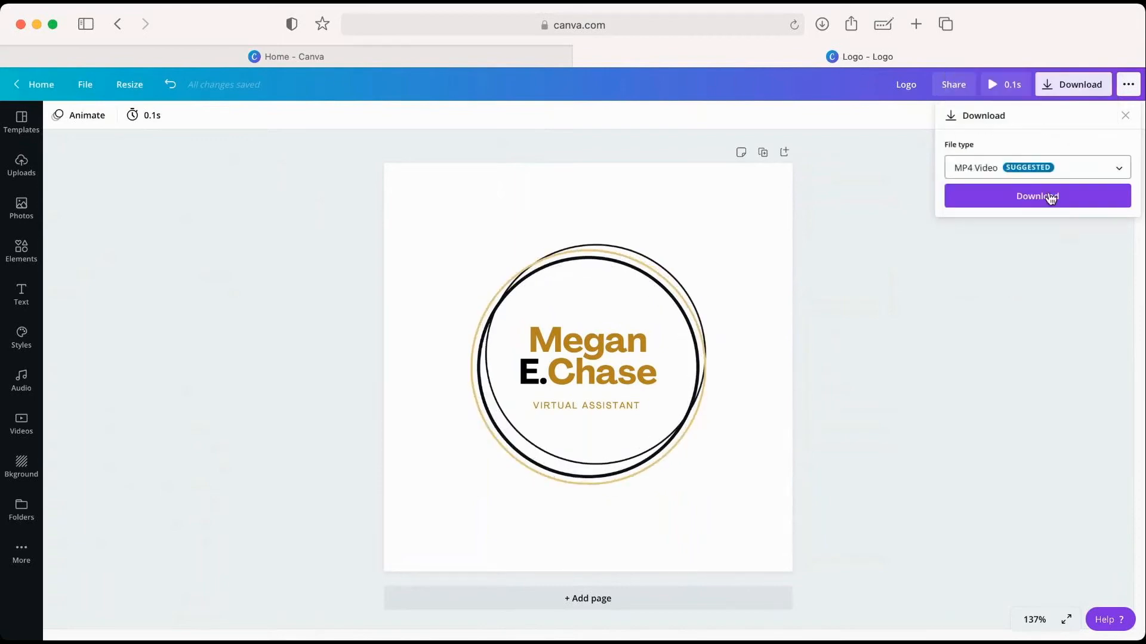
pyautogui.click(1128, 85)
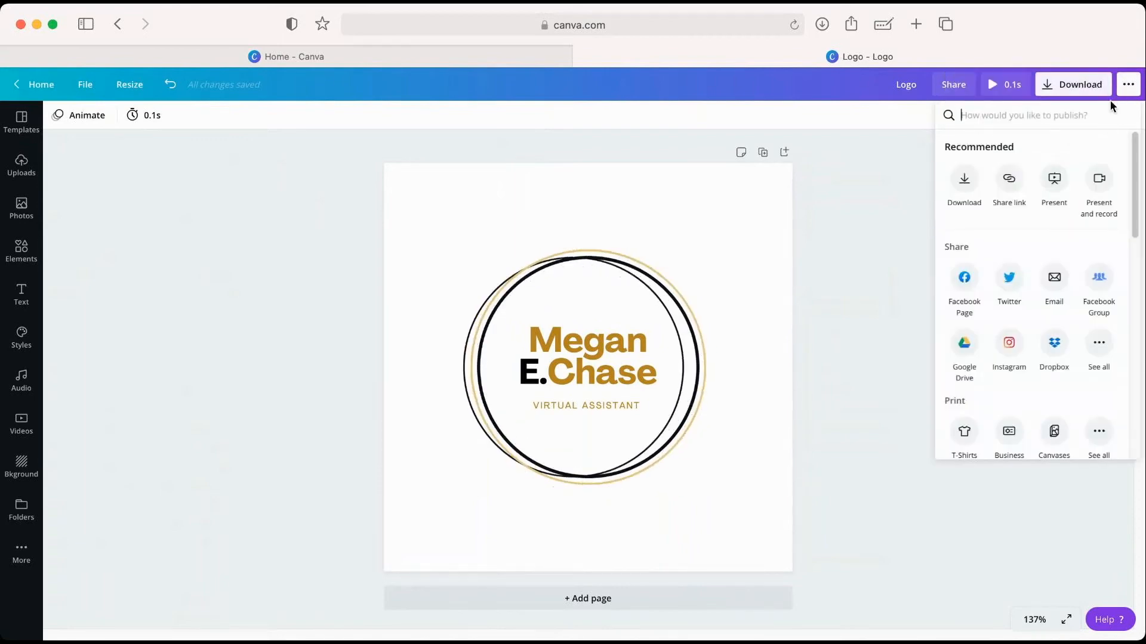
pyautogui.scroll(-3, 1063, 250)
pyautogui.scroll(-3, 1064, 259)
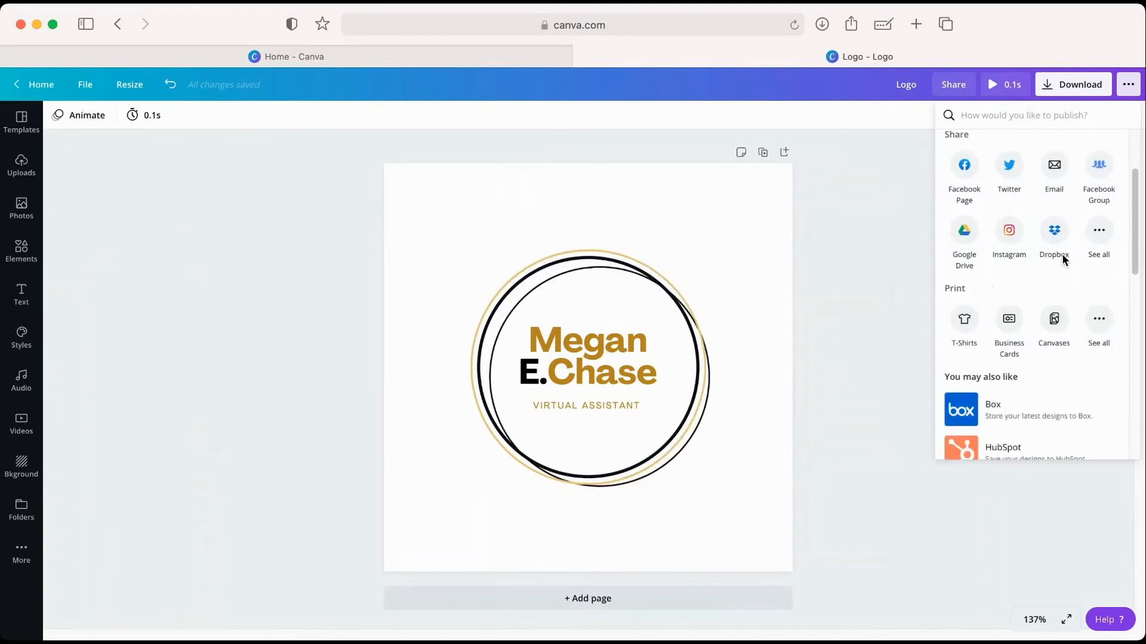
pyautogui.scroll(1, 1064, 261)
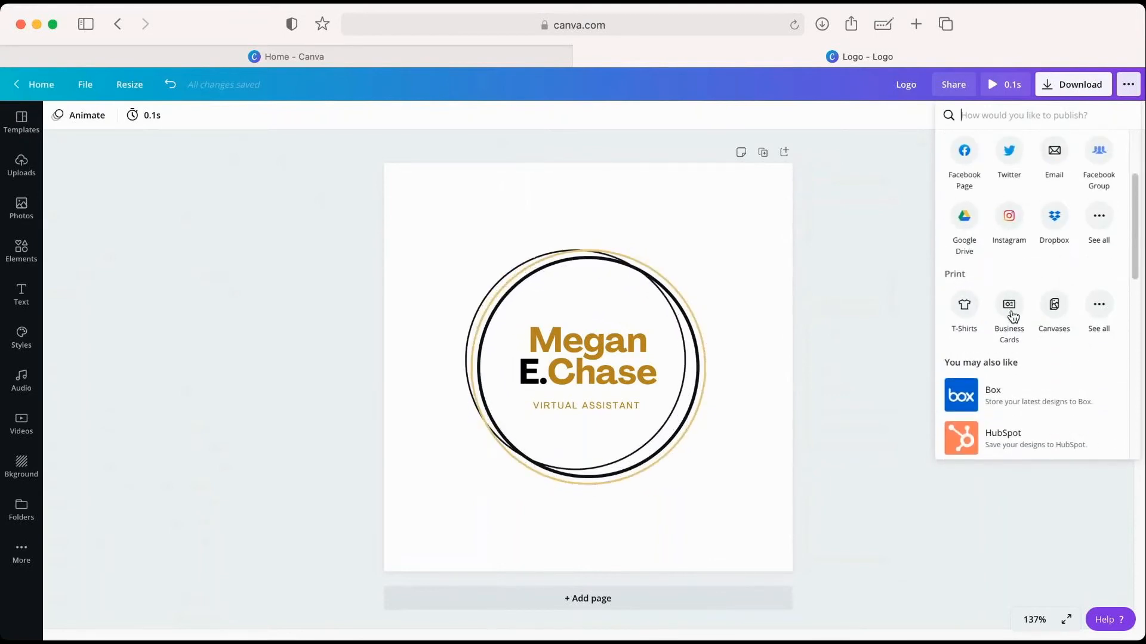
pyautogui.scroll(1, 1036, 247)
pyautogui.scroll(4, 1035, 245)
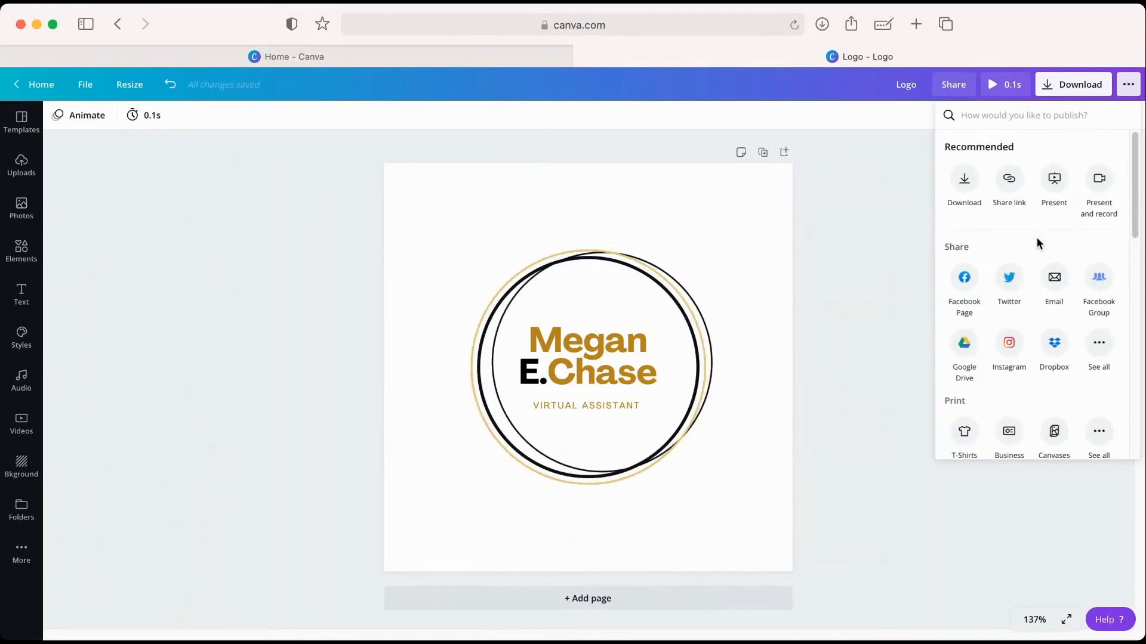
# Download the logo as an MP4 video and return to the home page
pyautogui.click(1074, 94)
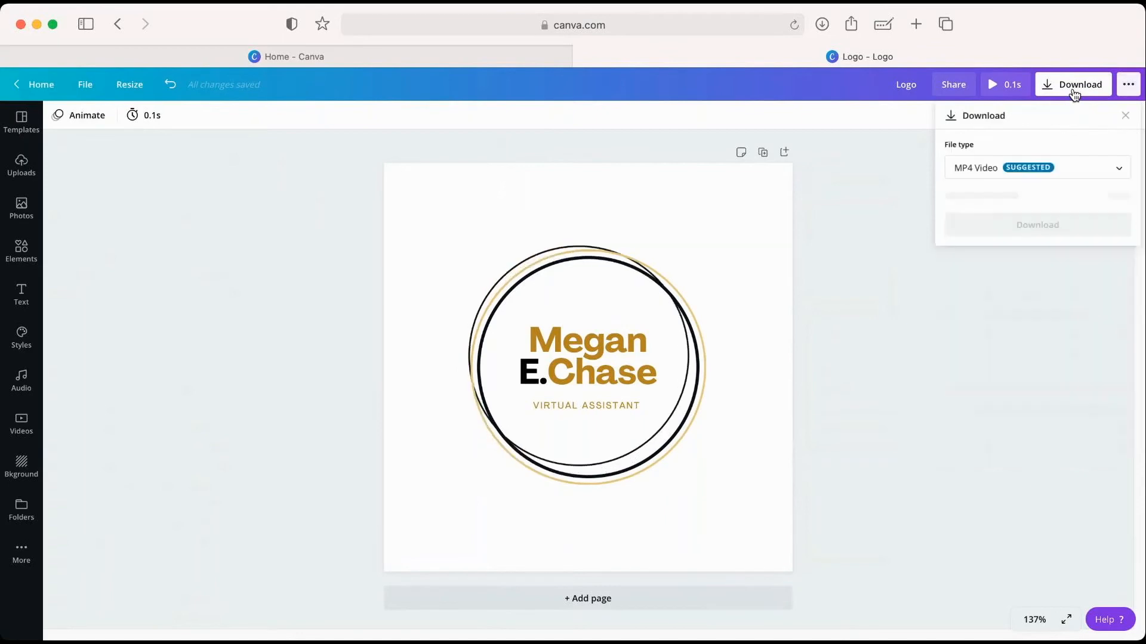
pyautogui.click(1044, 200)
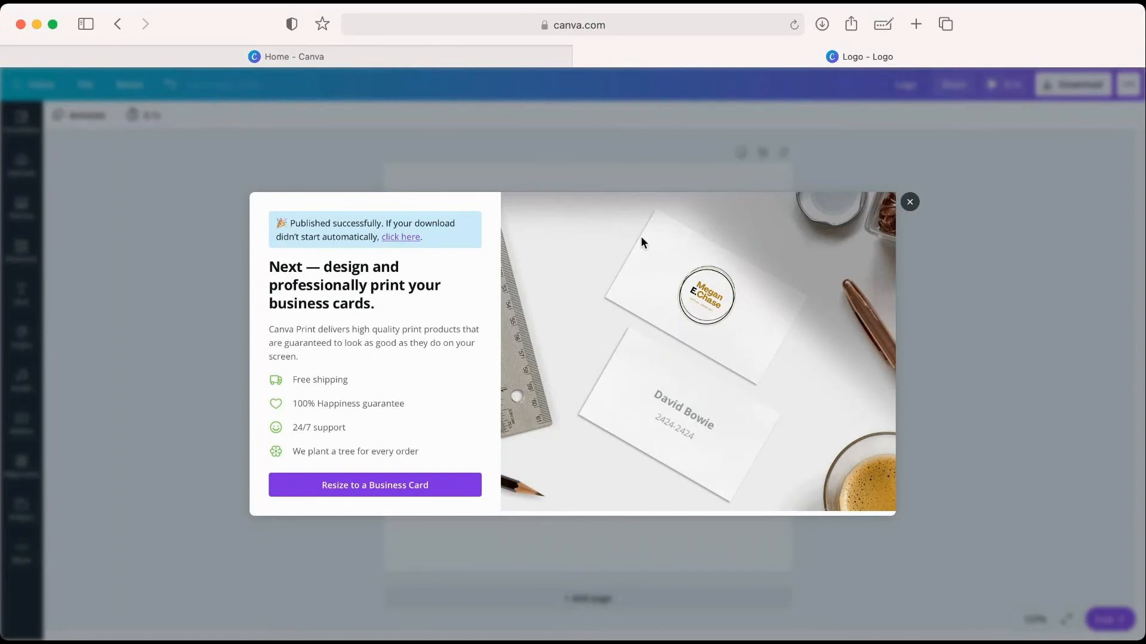
pyautogui.click(583, 56)
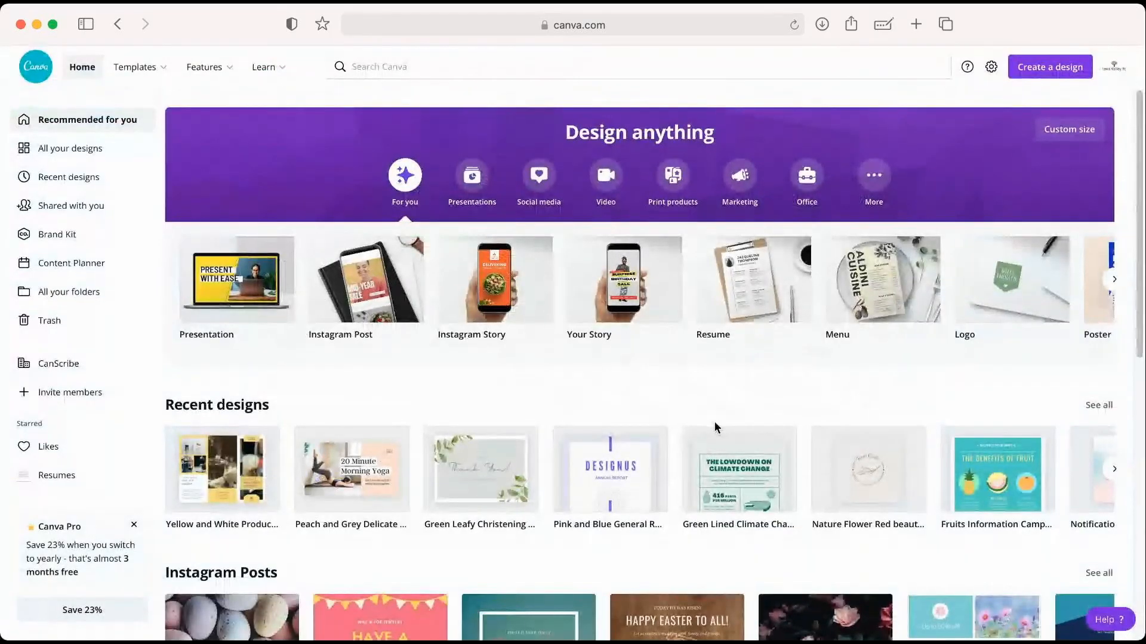
# Open the Nature Flower Red beauty salon design from recent designs
pyautogui.scroll(-2, 715, 422)
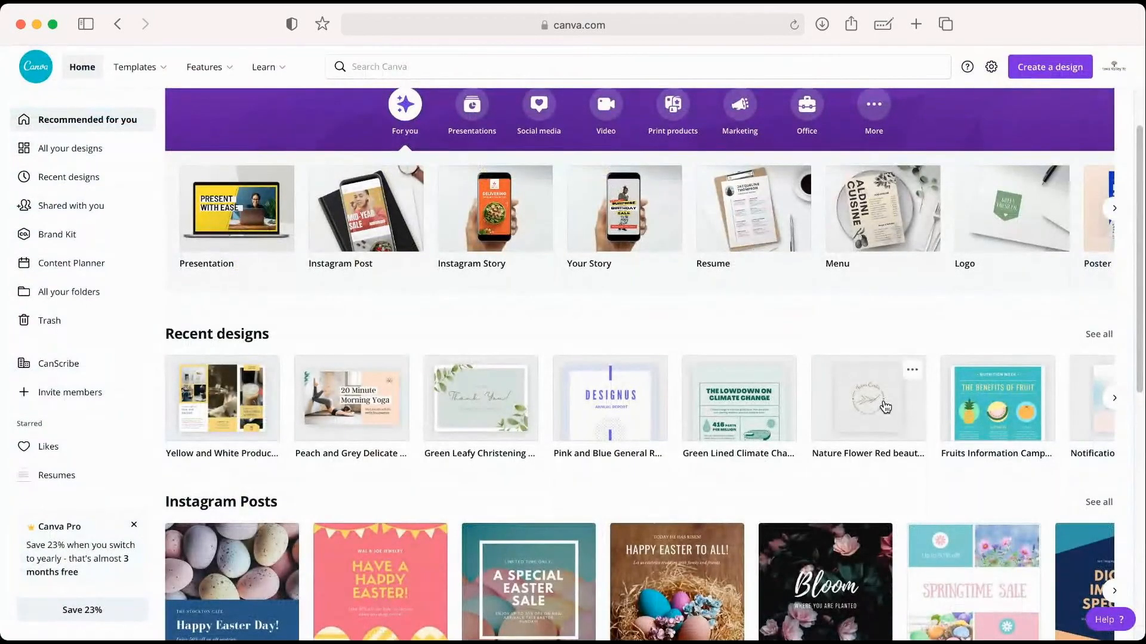
pyautogui.click(884, 406)
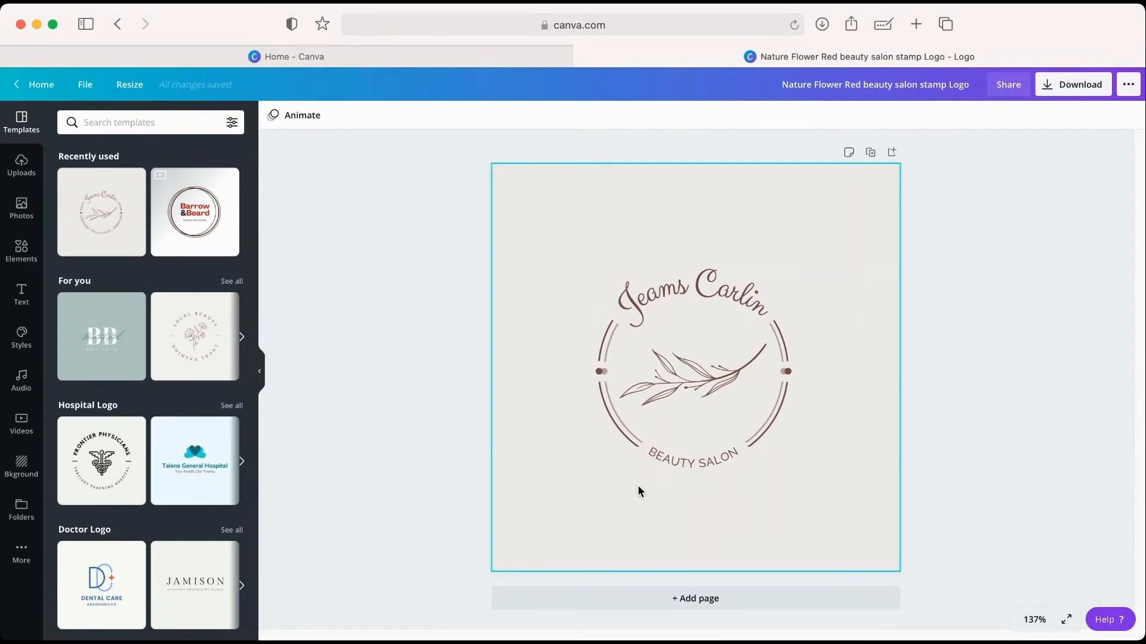
pyautogui.click(261, 374)
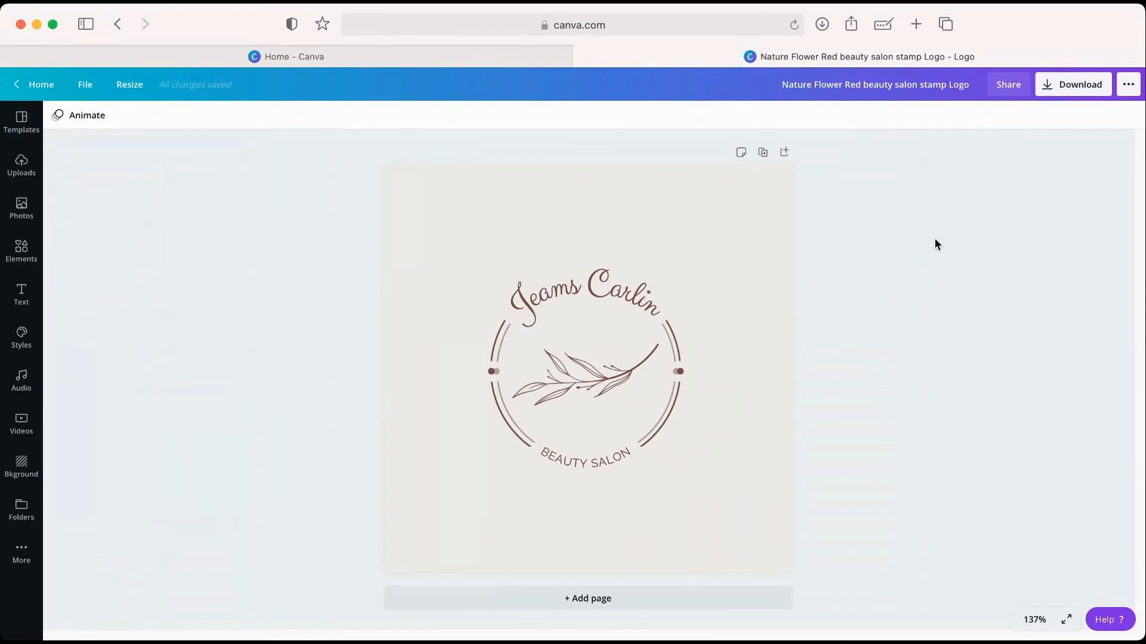
# Rename the design to 'Chase_Logo'
pyautogui.click(940, 84)
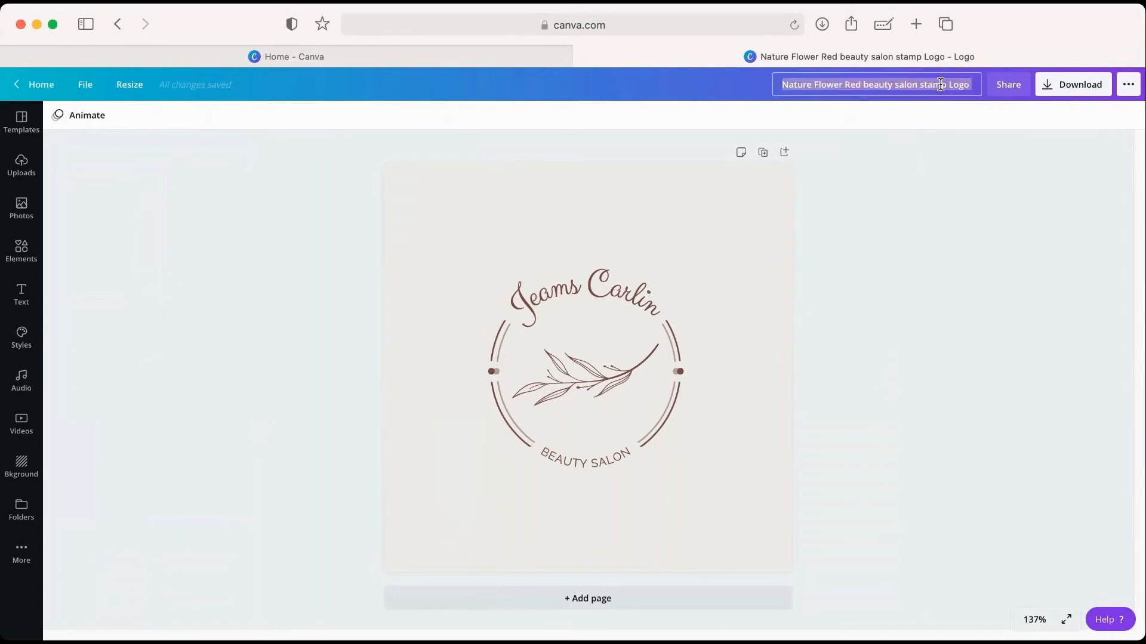
pyautogui.write('Chase_L')
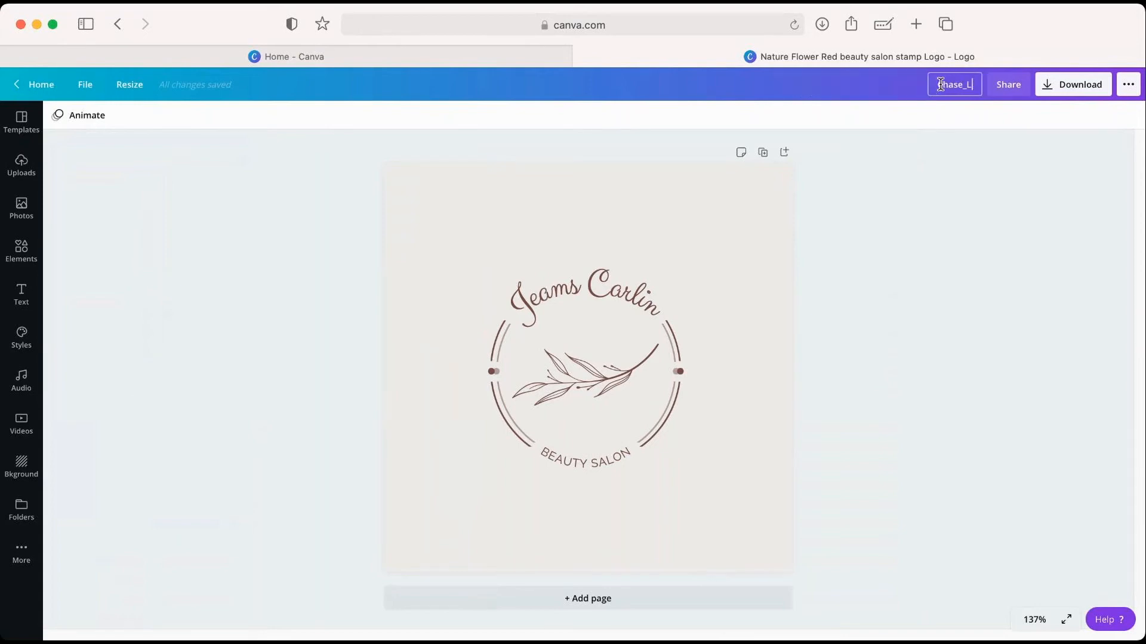
pyautogui.write('ogo')
pyautogui.press('Return')
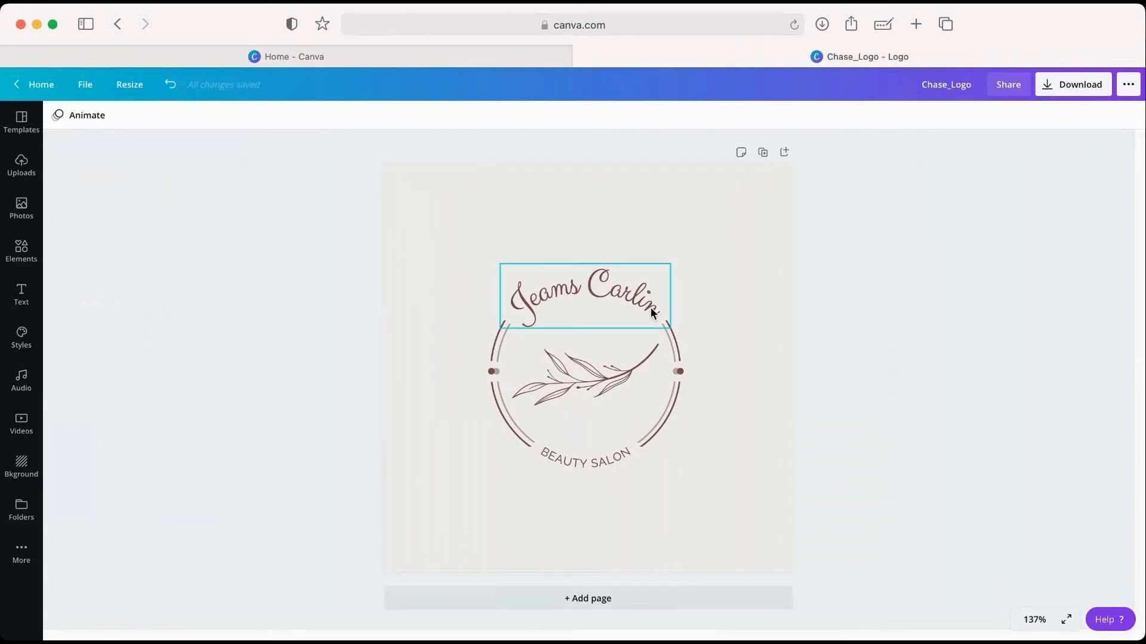
# Download the logo as a PNG with transparent background and dismiss the business-card promo
pyautogui.click(1061, 89)
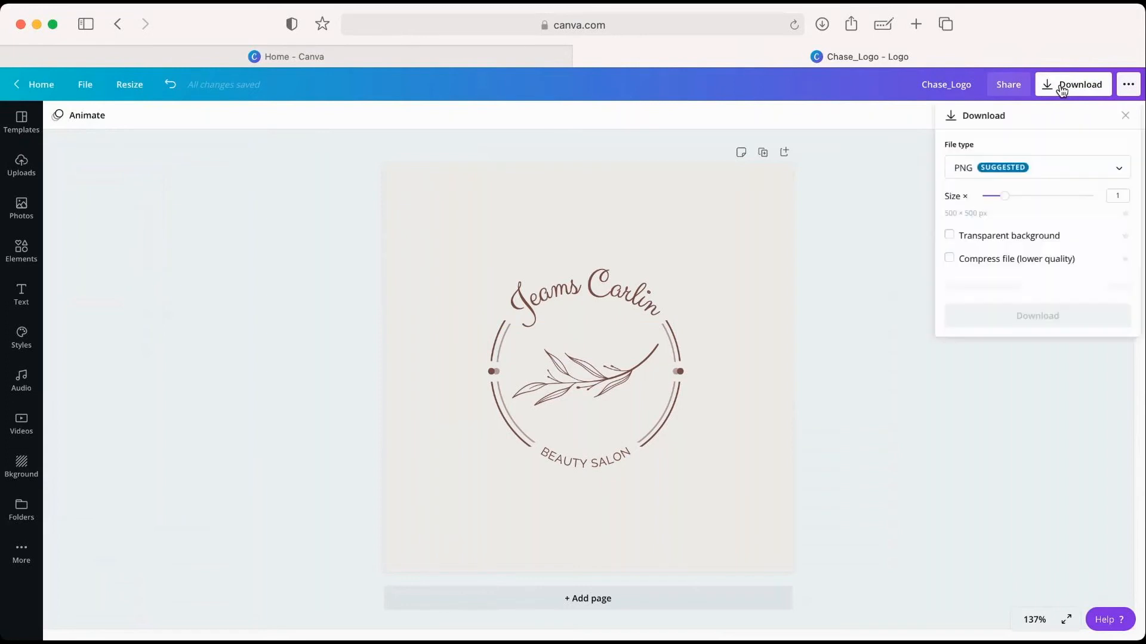
pyautogui.click(1039, 173)
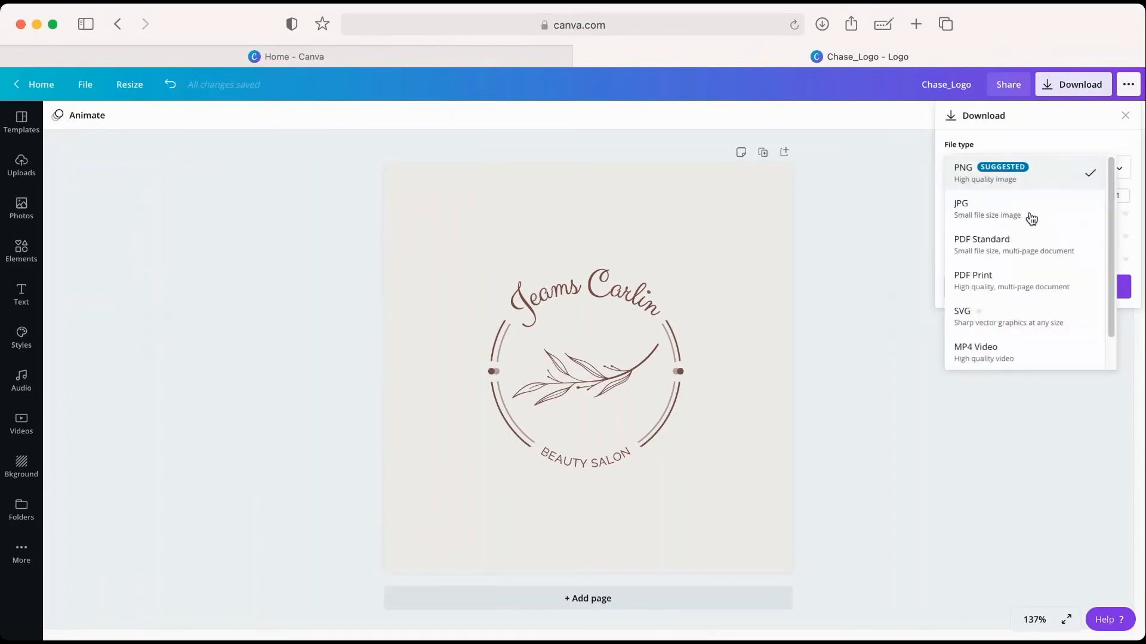
pyautogui.scroll(-2, 1028, 259)
pyautogui.scroll(2, 1030, 260)
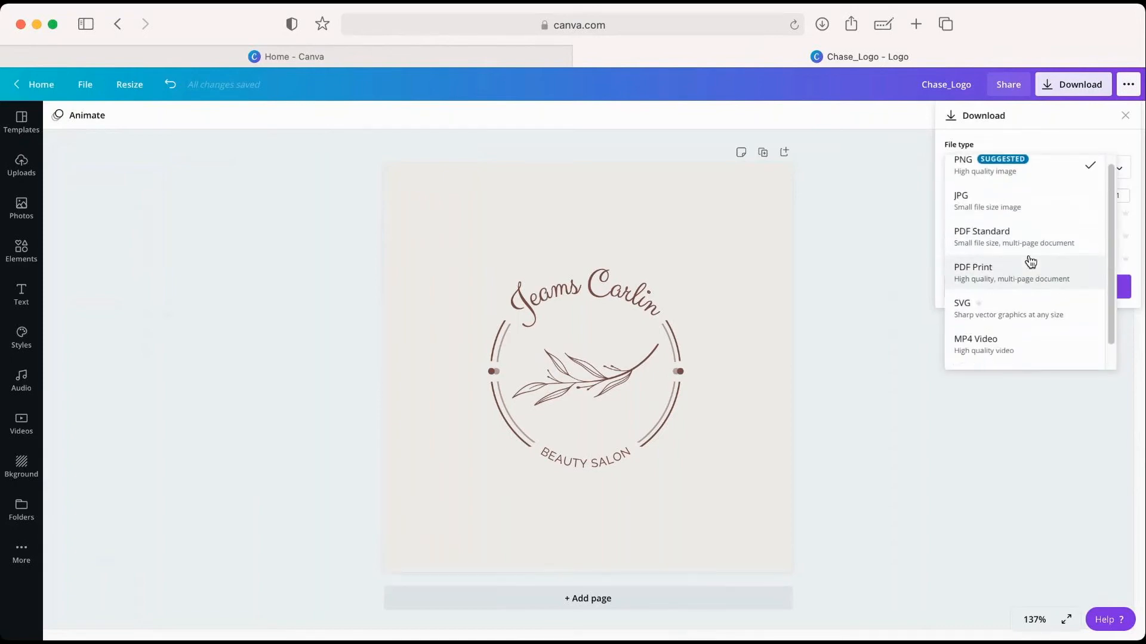
pyautogui.click(1049, 186)
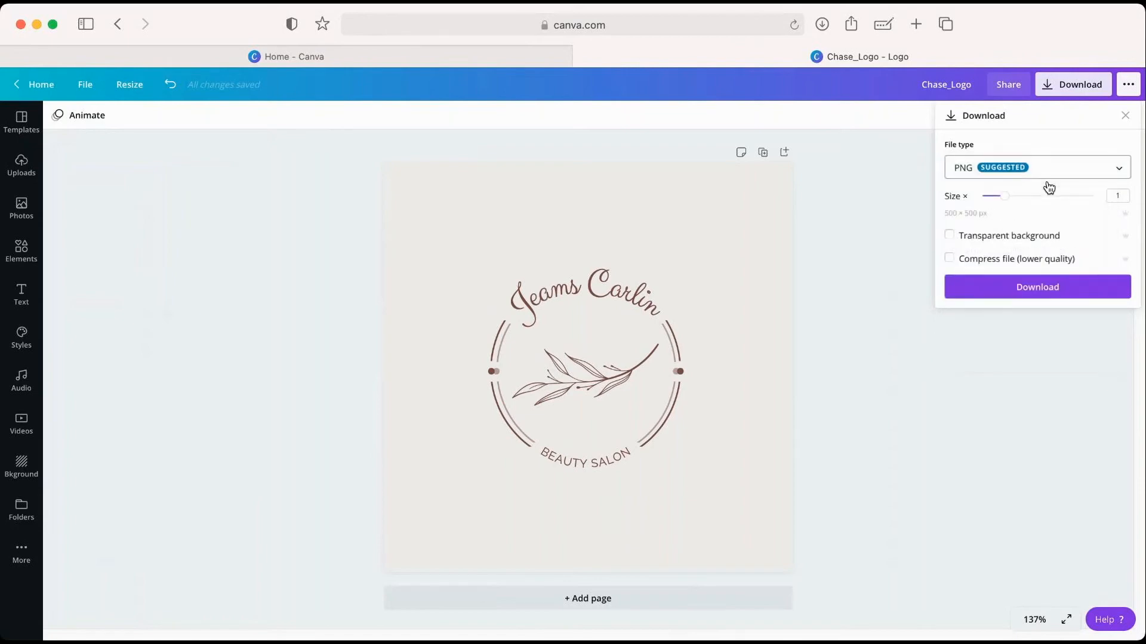
pyautogui.click(1020, 243)
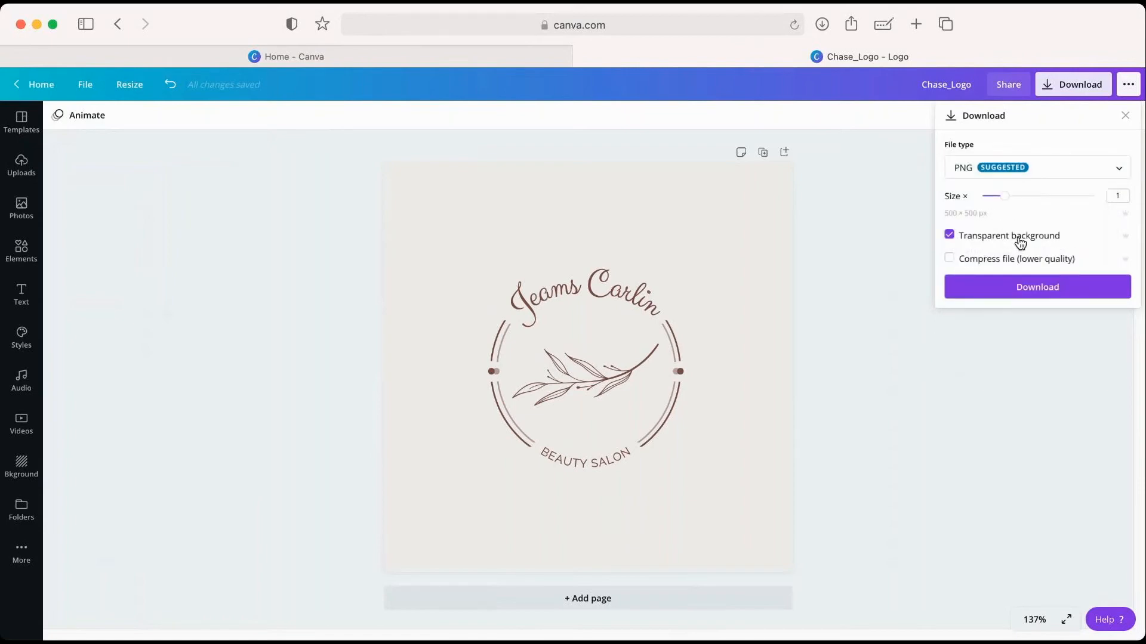
pyautogui.click(1020, 296)
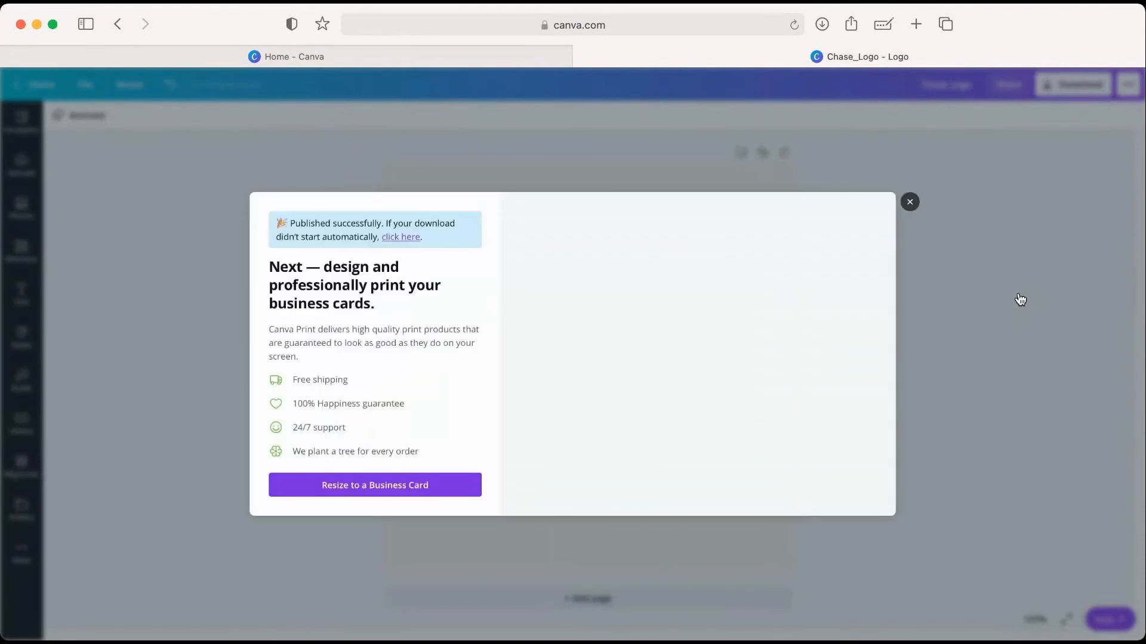
pyautogui.click(910, 203)
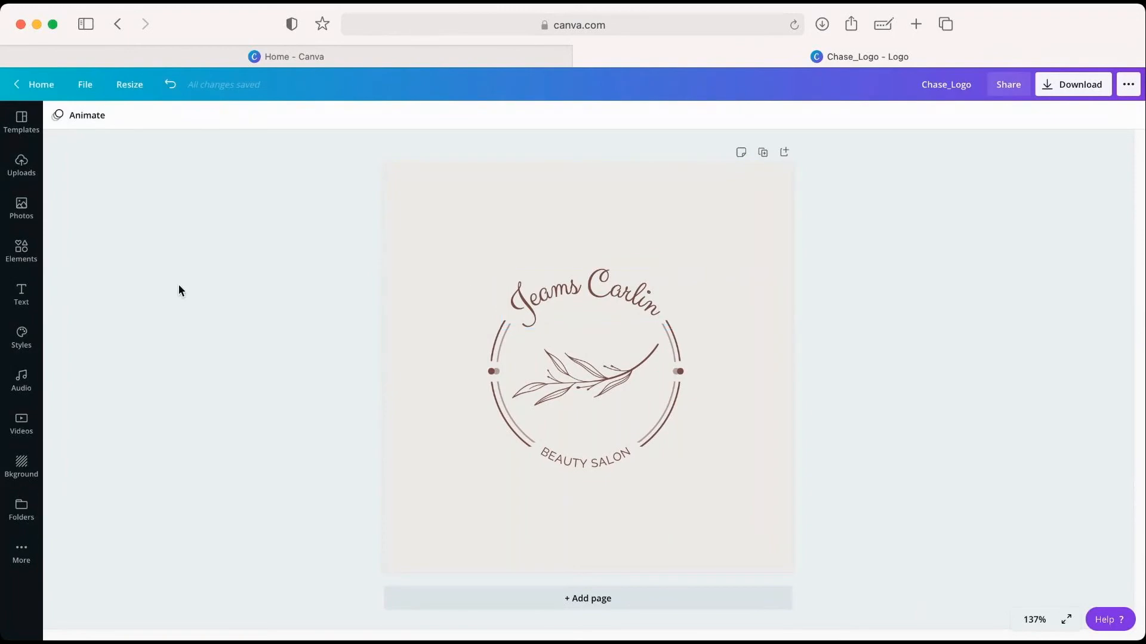
pyautogui.click(32, 178)
pyautogui.click(117, 152)
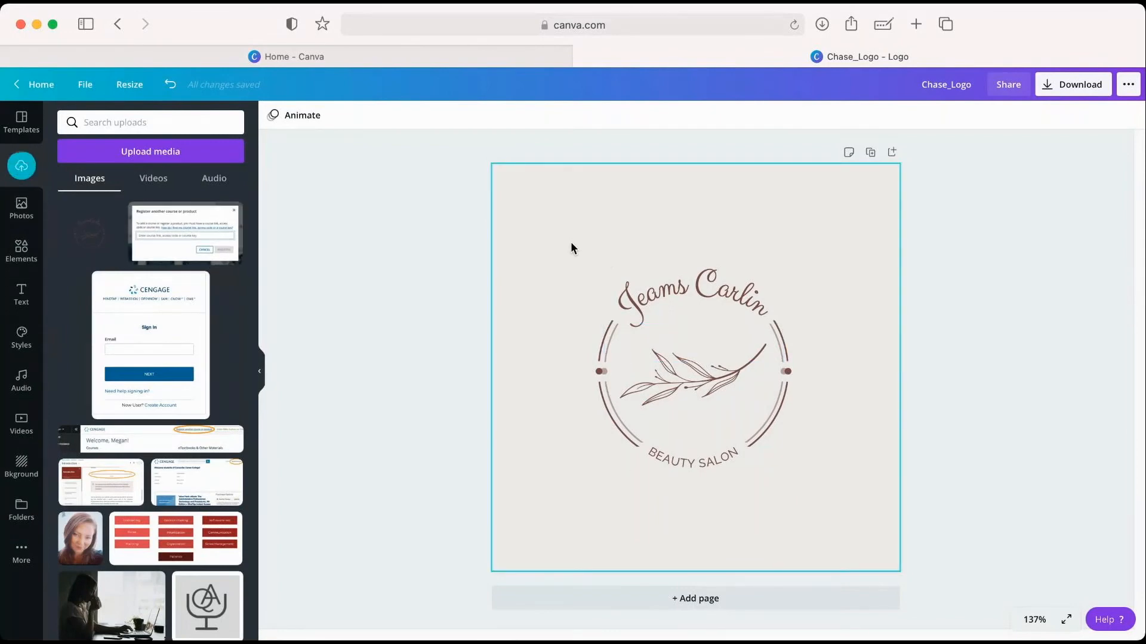
pyautogui.moveTo(570, 243); pyautogui.dragTo(801, 469)
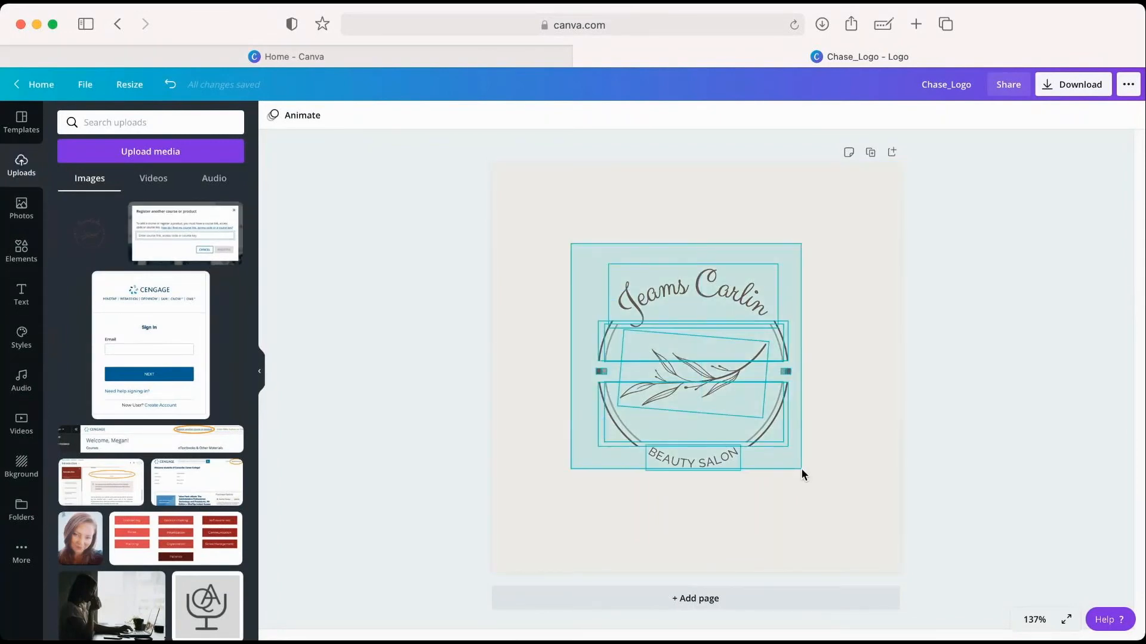
pyautogui.press('Delete')
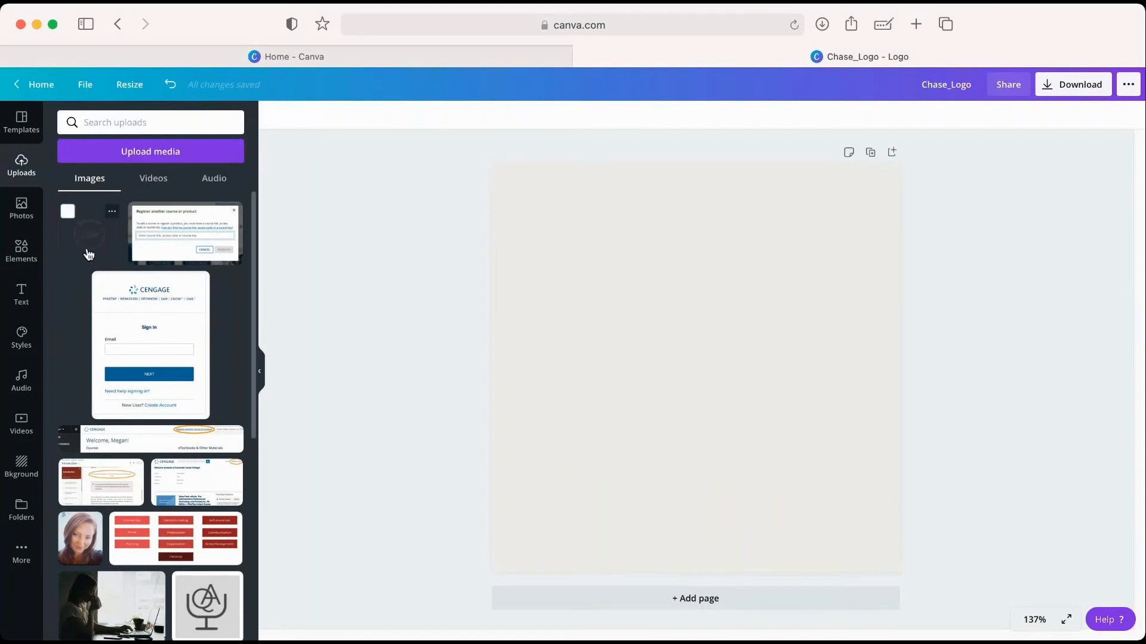
pyautogui.click(116, 259)
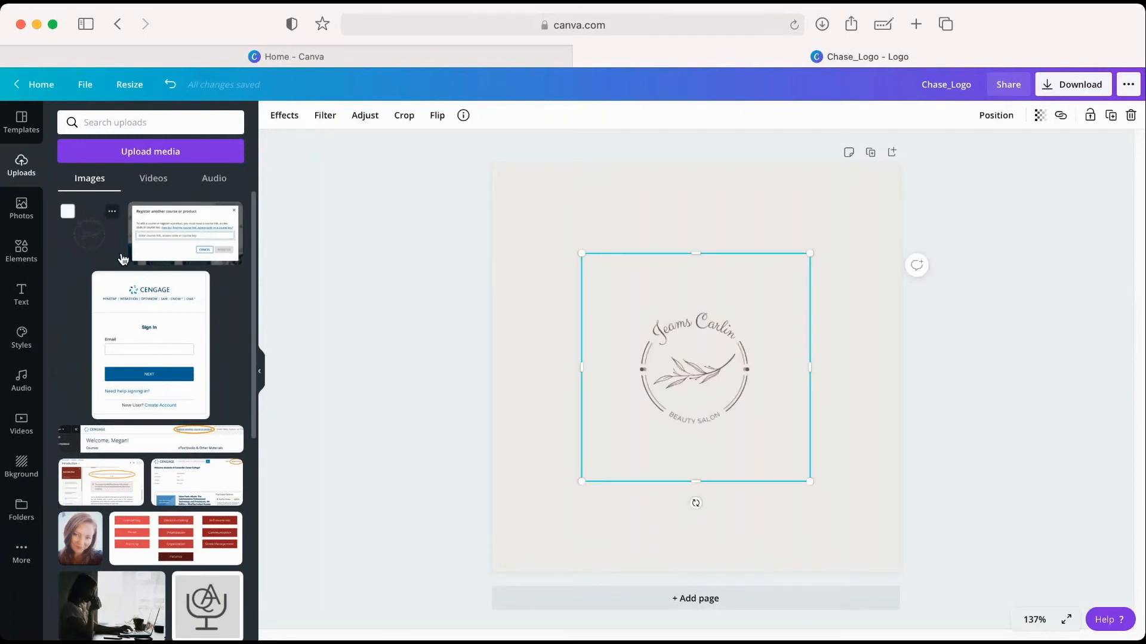
pyautogui.click(262, 372)
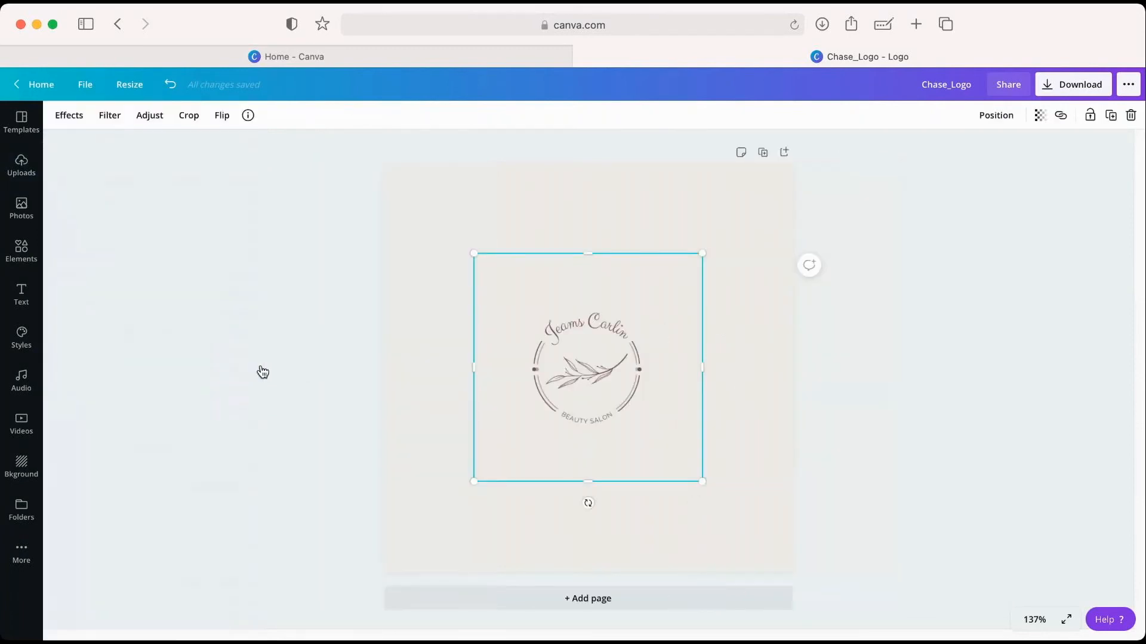
pyautogui.moveTo(706, 251); pyautogui.dragTo(750, 200)
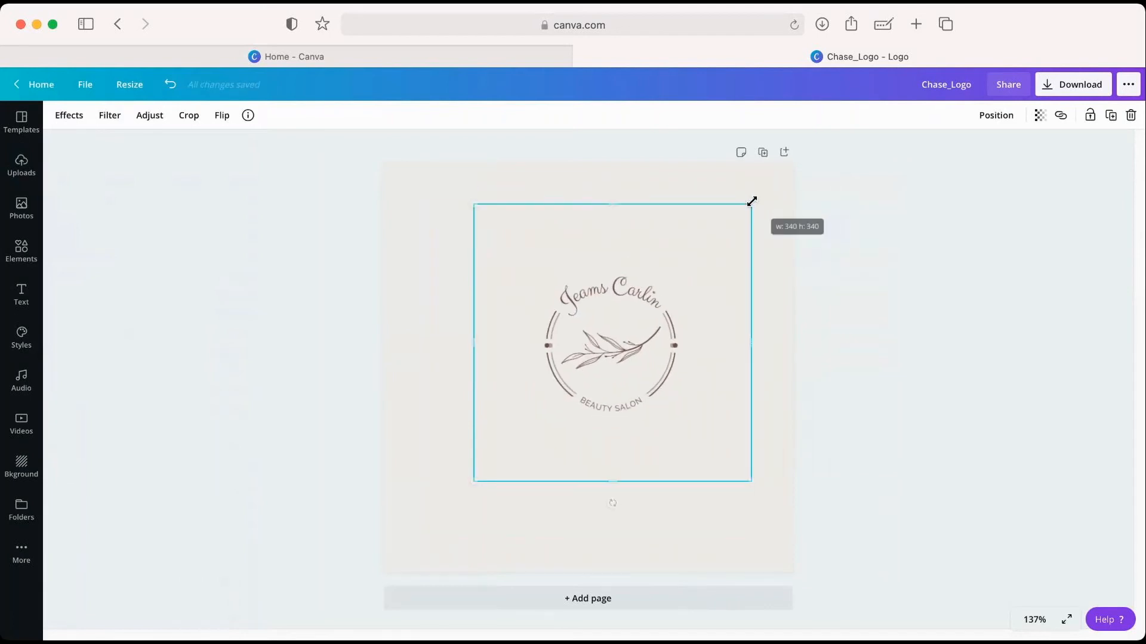
pyautogui.moveTo(469, 484); pyautogui.dragTo(431, 539)
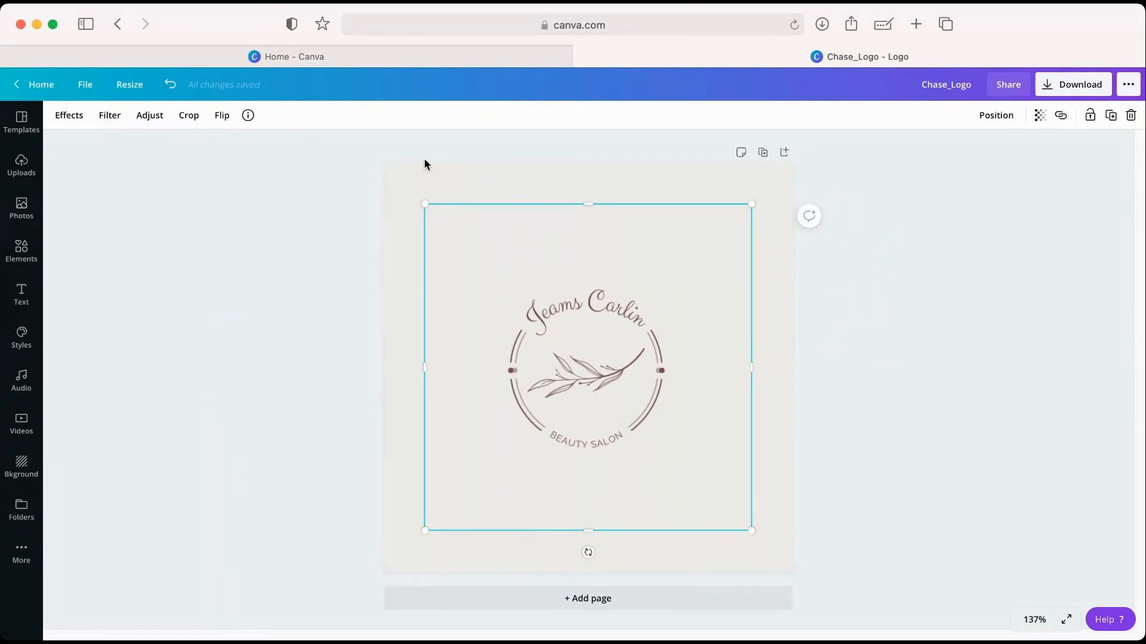
# Cycle the page background through red, teal, cyan, blues and purple, ending on white
pyautogui.click(400, 182)
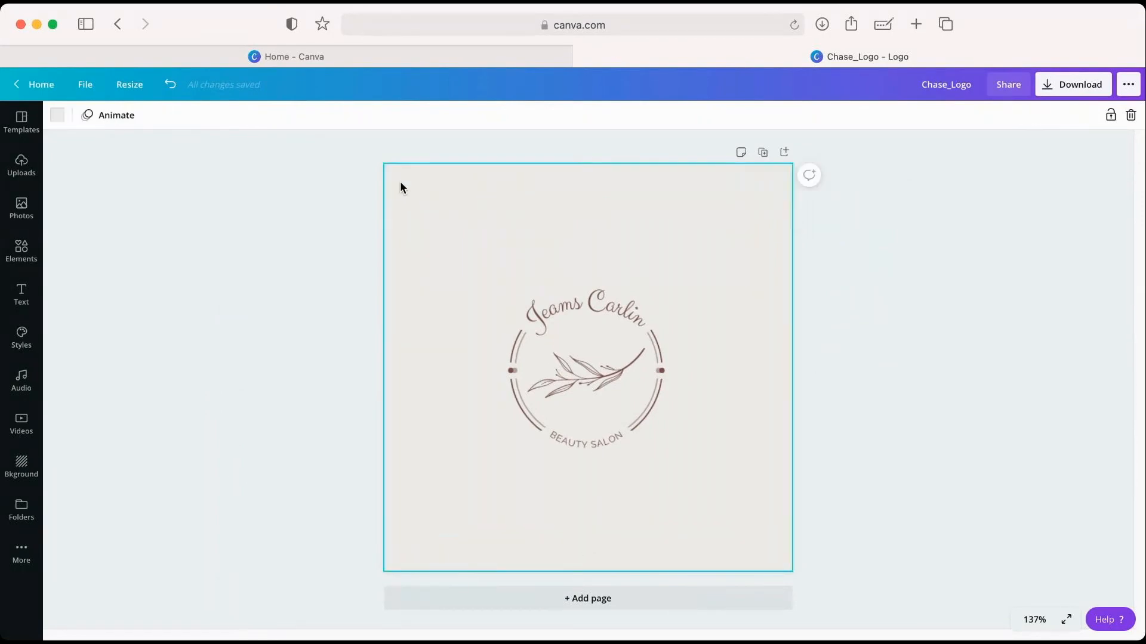
pyautogui.click(59, 116)
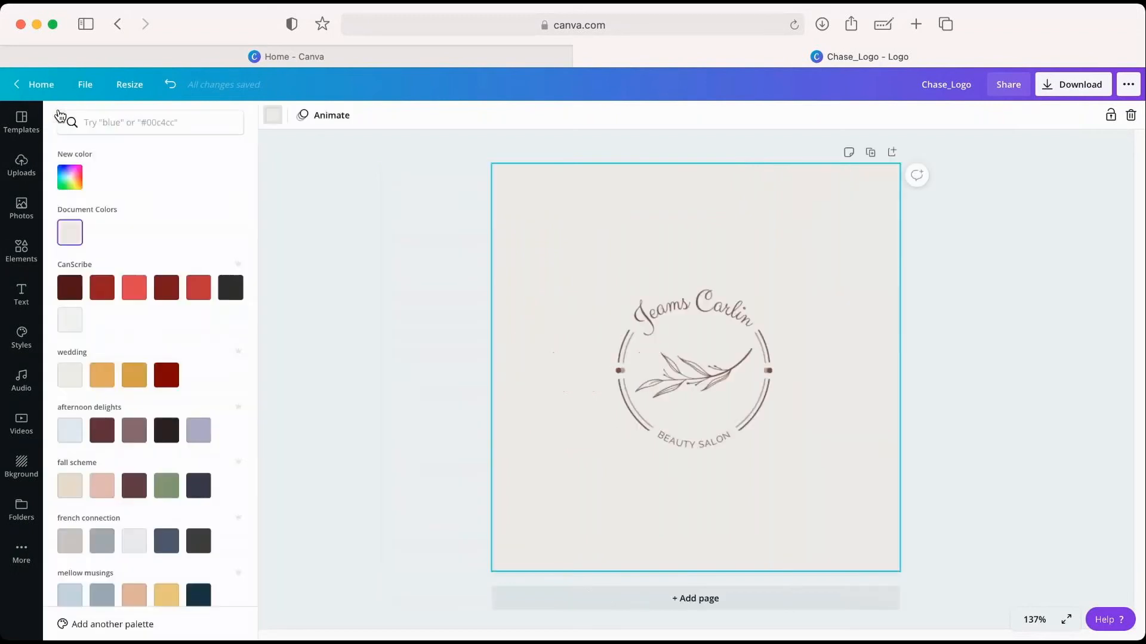
pyautogui.scroll(-7, 156, 385)
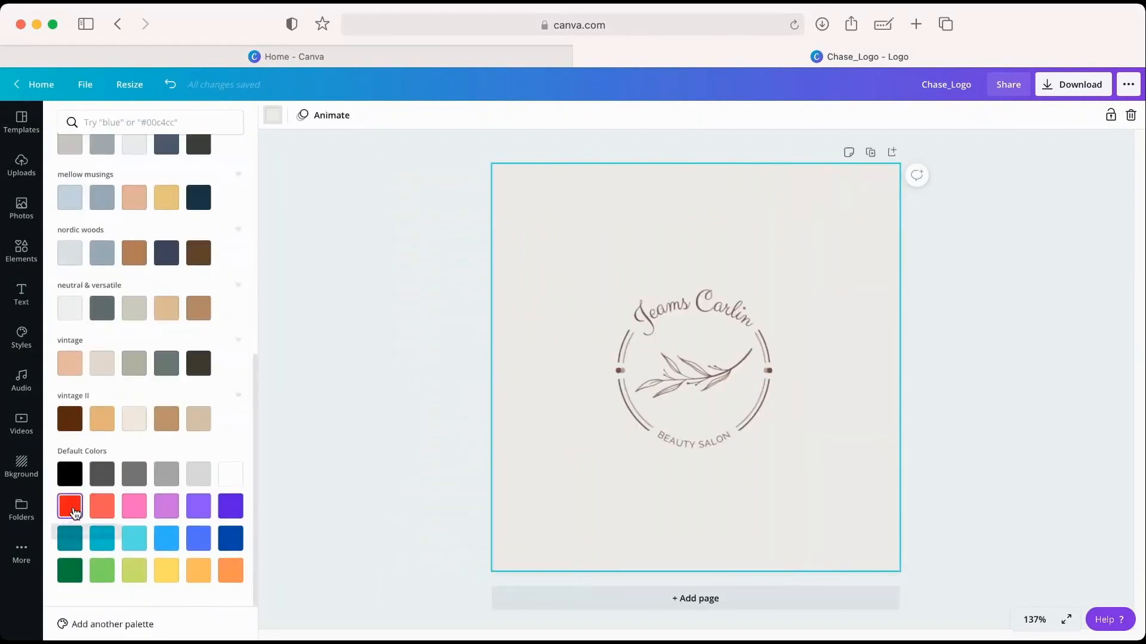
pyautogui.click(70, 510)
pyautogui.click(69, 540)
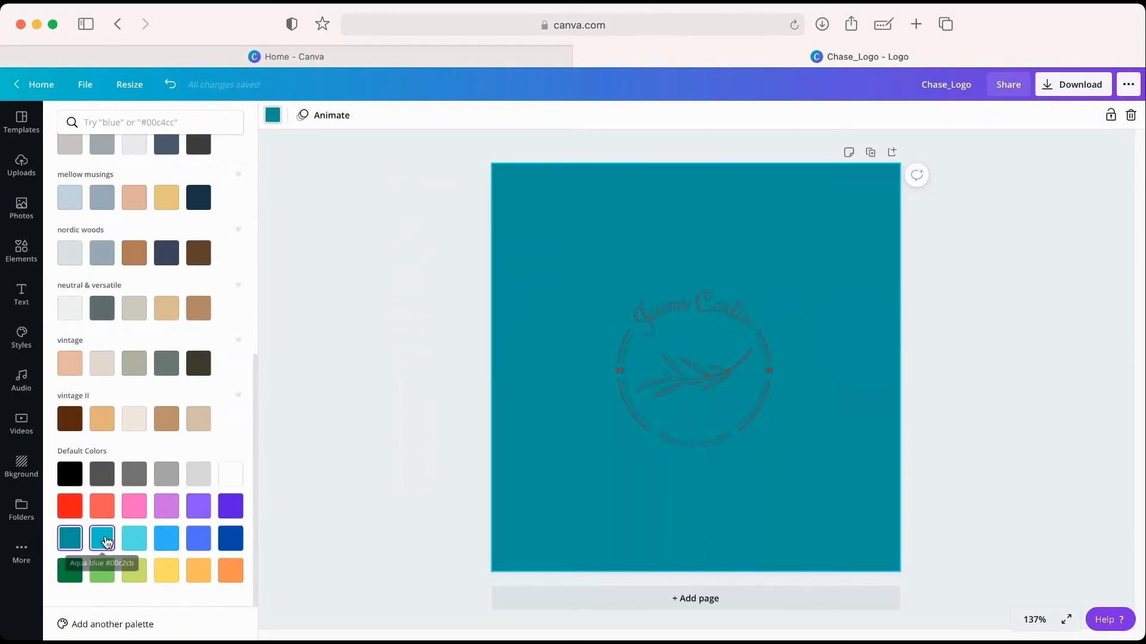
pyautogui.click(136, 539)
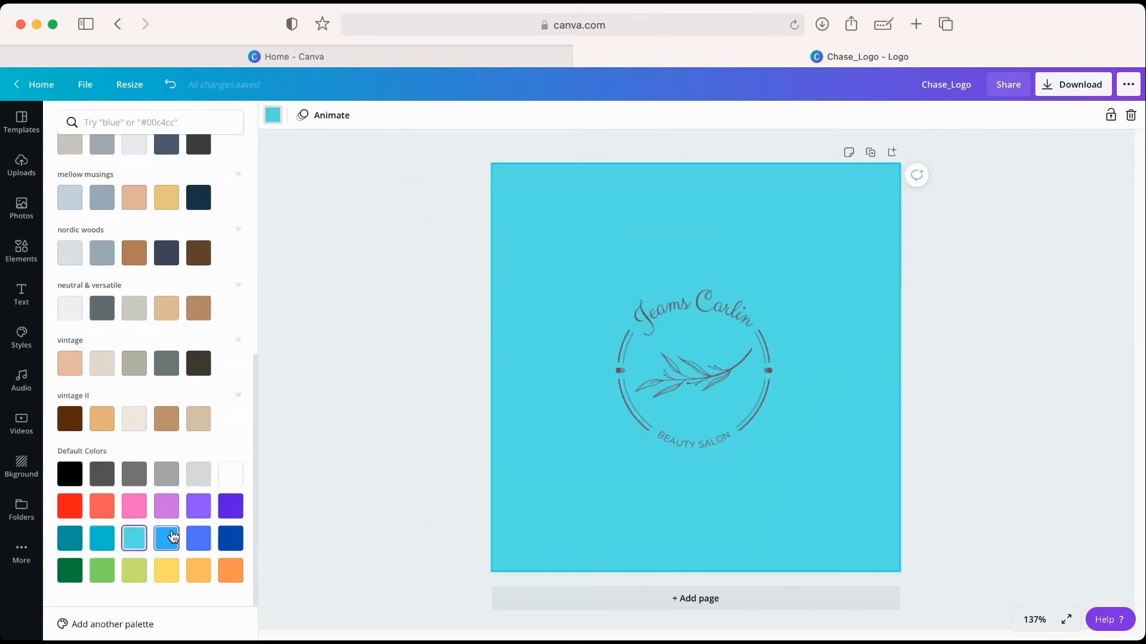
pyautogui.click(169, 539)
pyautogui.click(207, 539)
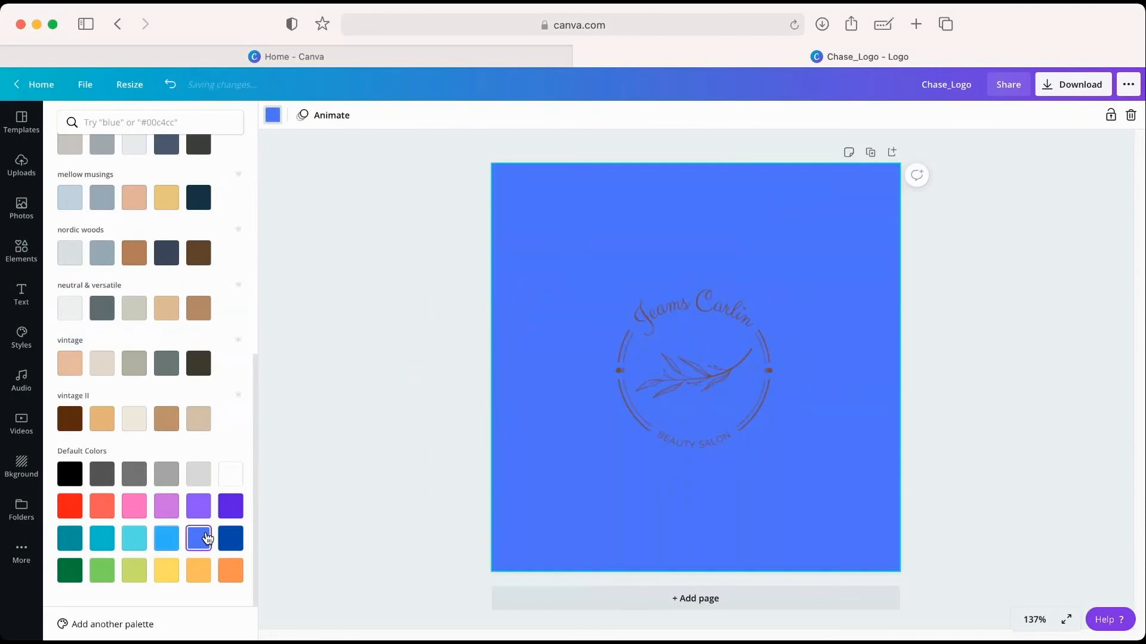
pyautogui.click(231, 538)
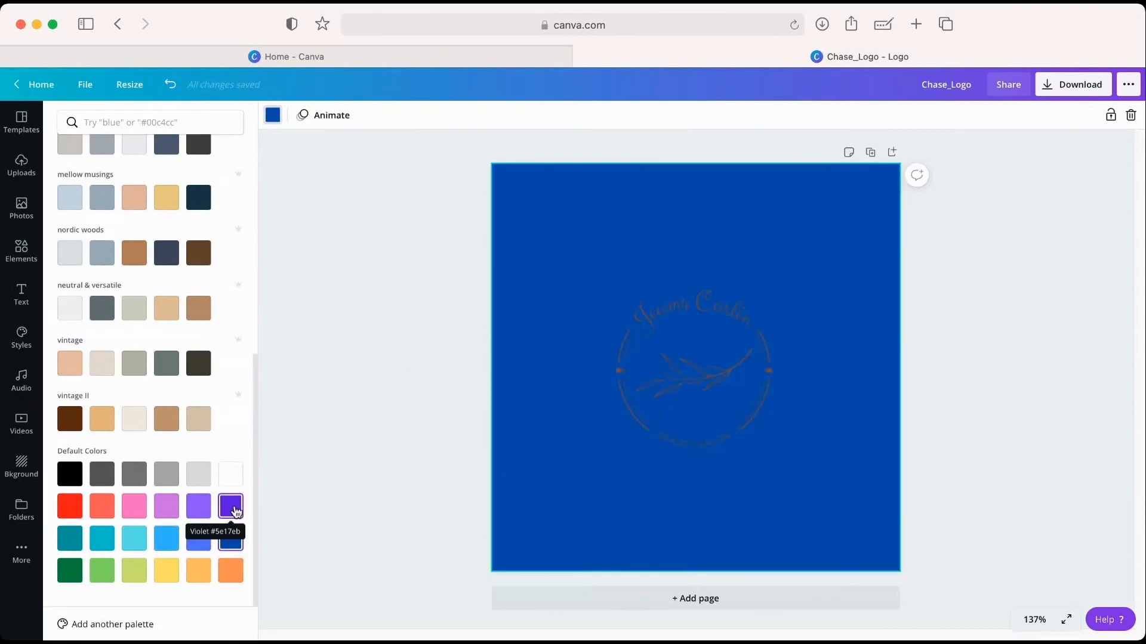
pyautogui.click(233, 507)
pyautogui.click(227, 482)
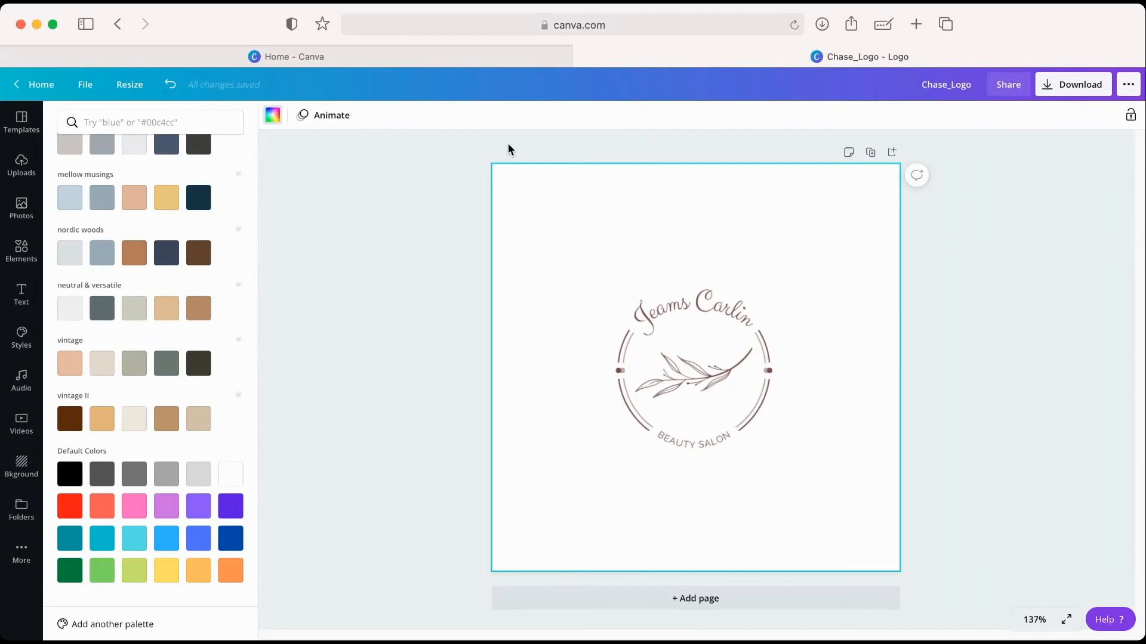
# Undo the background colour changes back to cream, then redo once to restore the Jeams Carlin logo
pyautogui.click(172, 86)
pyautogui.click(173, 86)
pyautogui.click(172, 85)
pyautogui.click(172, 85)
pyautogui.click(173, 86)
pyautogui.click(173, 85)
pyautogui.click(172, 85)
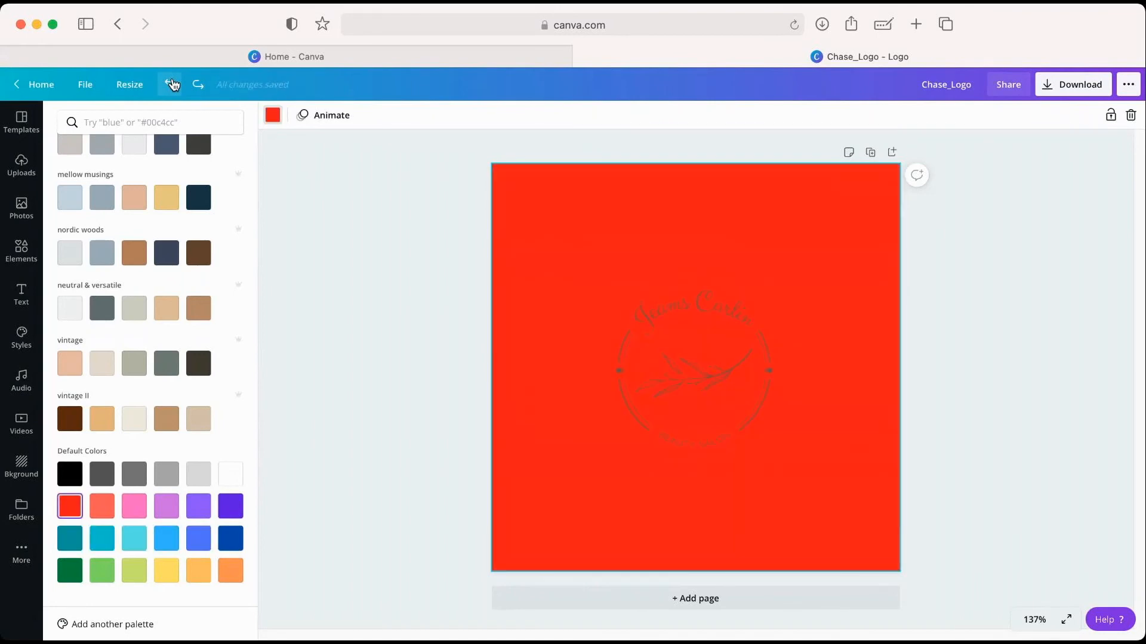
pyautogui.click(173, 86)
pyautogui.click(172, 85)
pyautogui.click(173, 85)
pyautogui.click(172, 85)
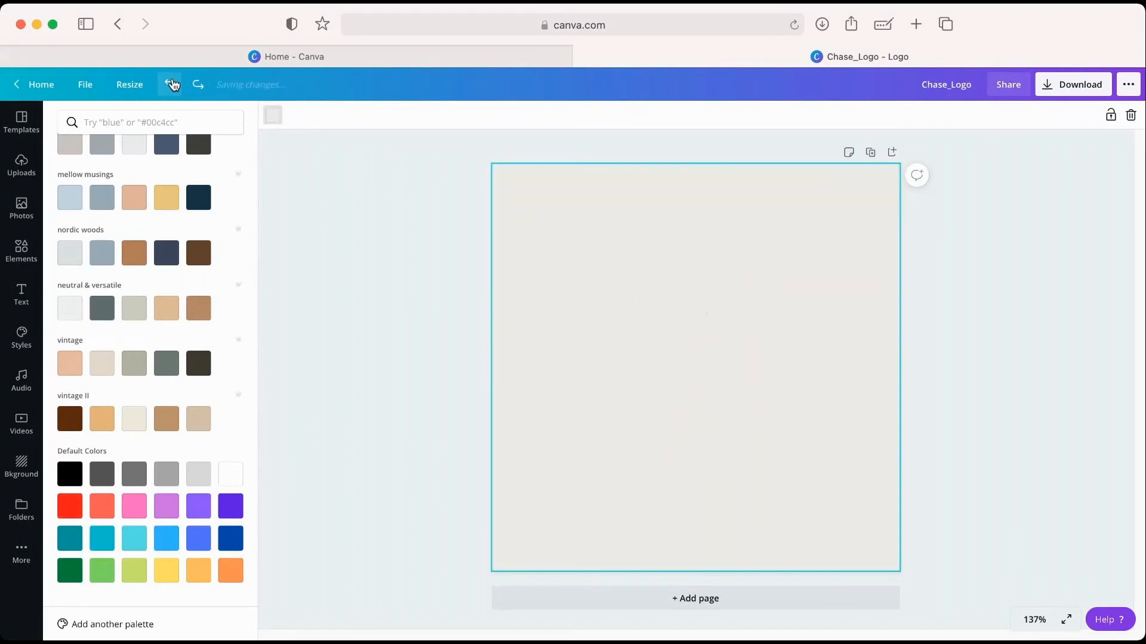
pyautogui.click(173, 86)
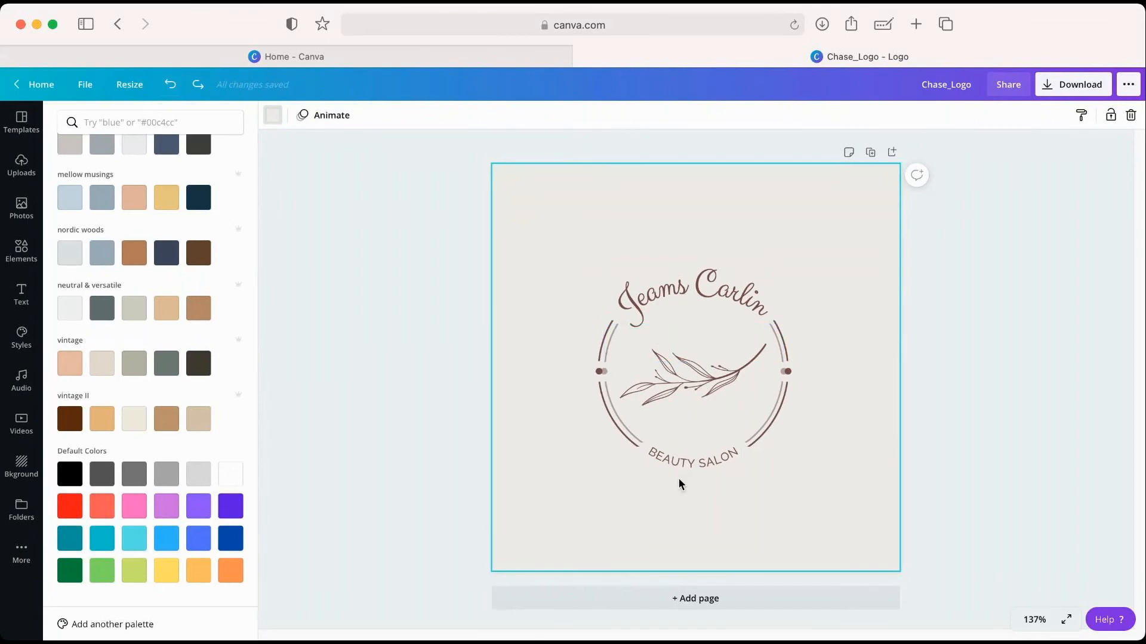
# Replace the Jeams Carlin name text with 'Megan Chase'
pyautogui.click(676, 290)
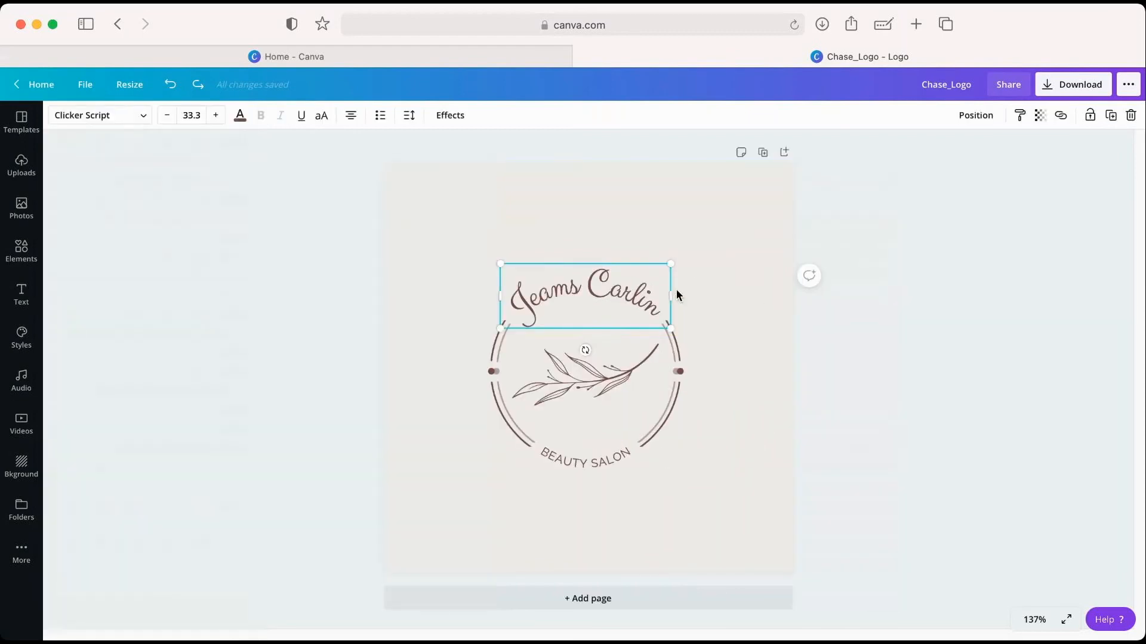
pyautogui.doubleClick(621, 304)
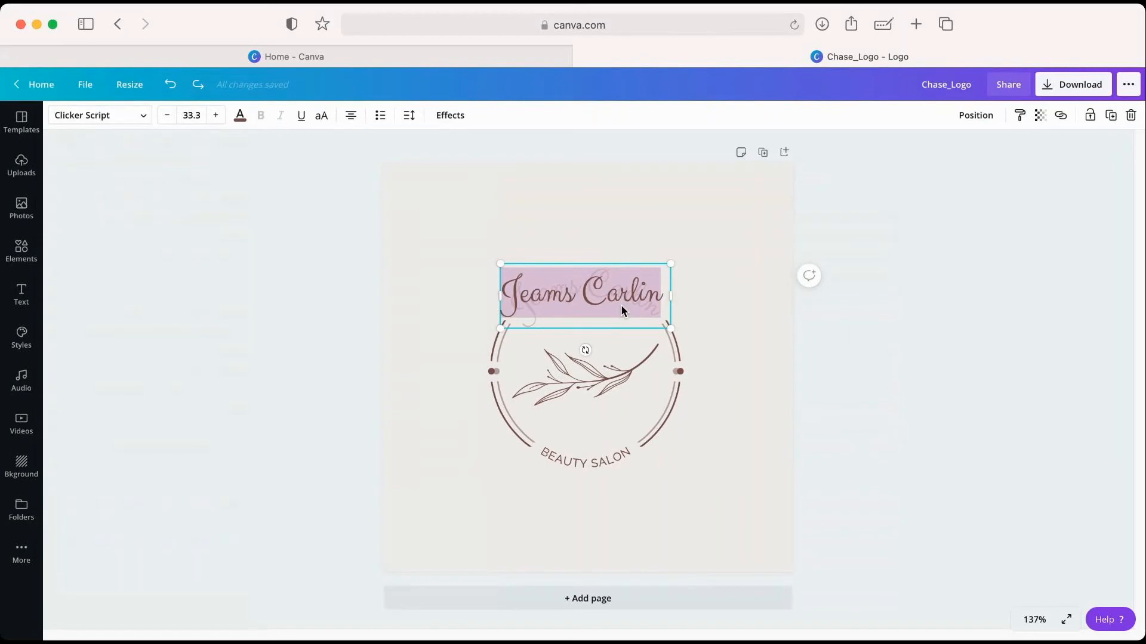
pyautogui.write('Megan Chase')
pyautogui.click(837, 356)
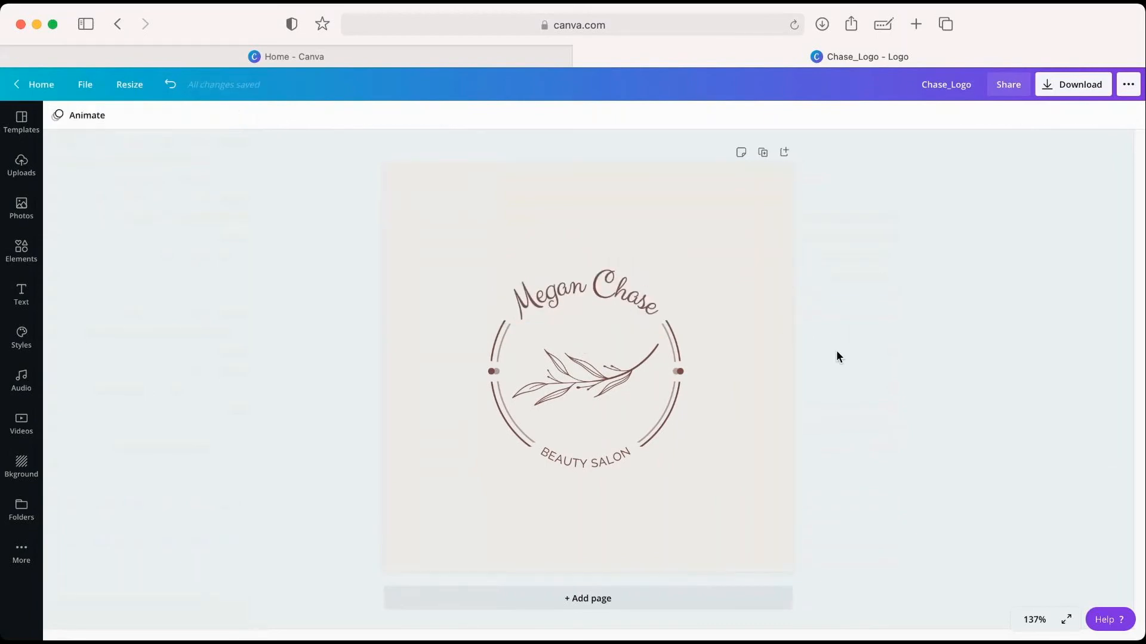
# Change the BEAUTY SALON tagline to 'VIRTUAL ASSISTANT'
pyautogui.doubleClick(558, 466)
pyautogui.press('BackSpace')
pyautogui.write('VIRTUA')
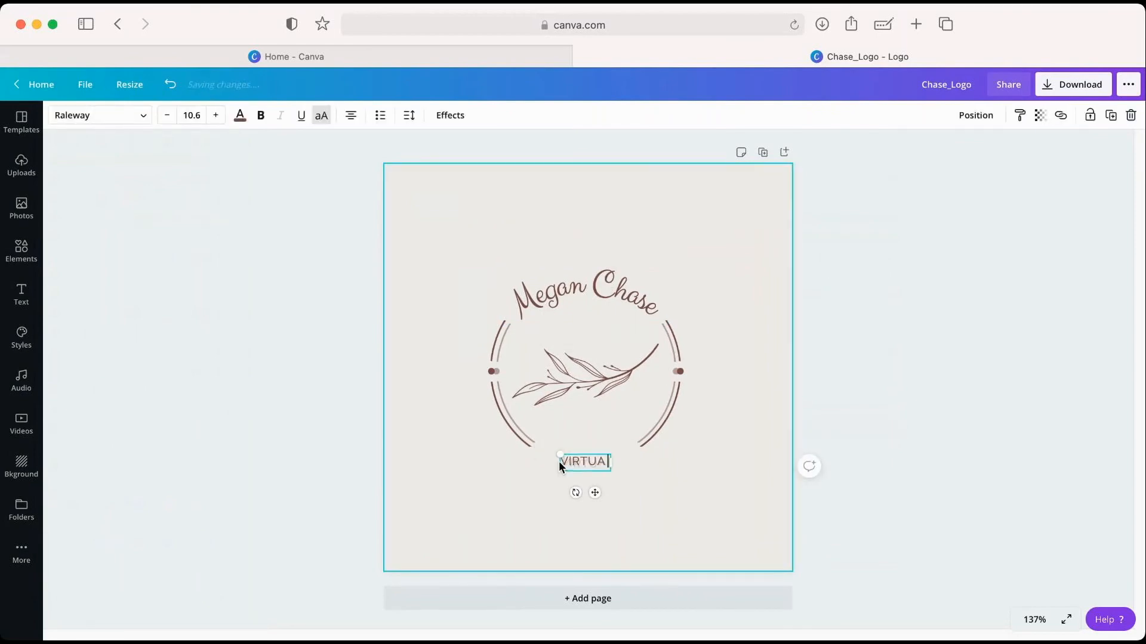
pyautogui.press('BackSpace')
pyautogui.write('L')
pyautogui.press('BackSpace')
pyautogui.write('L ASSISTAN')
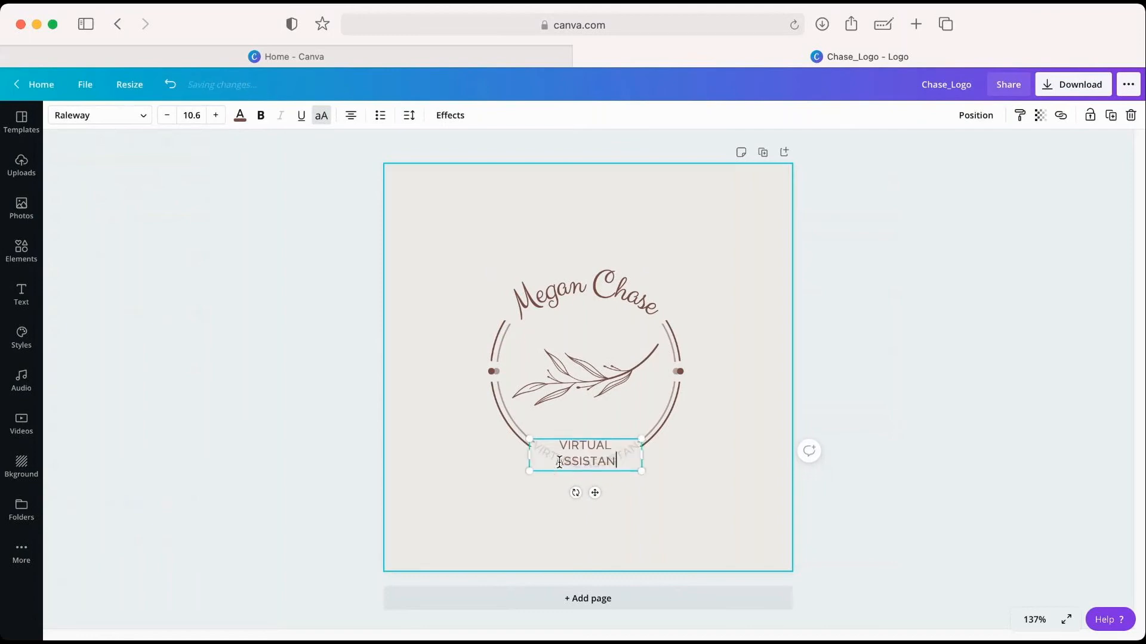
pyautogui.write('T')
pyautogui.press('Return')
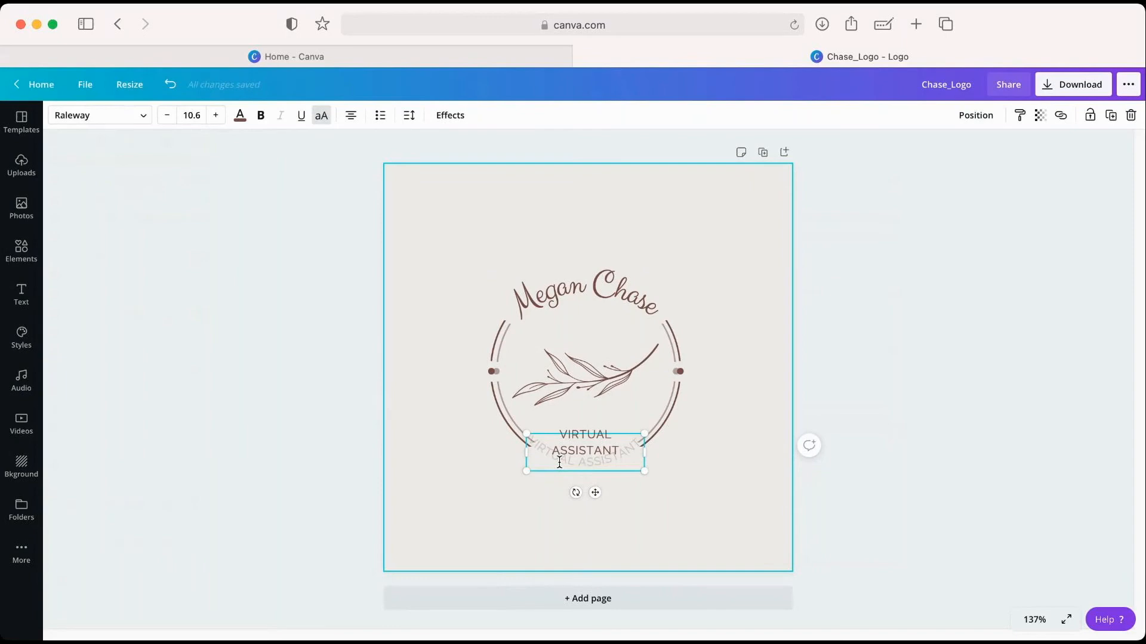
pyautogui.press('BackSpace')
pyautogui.click(736, 462)
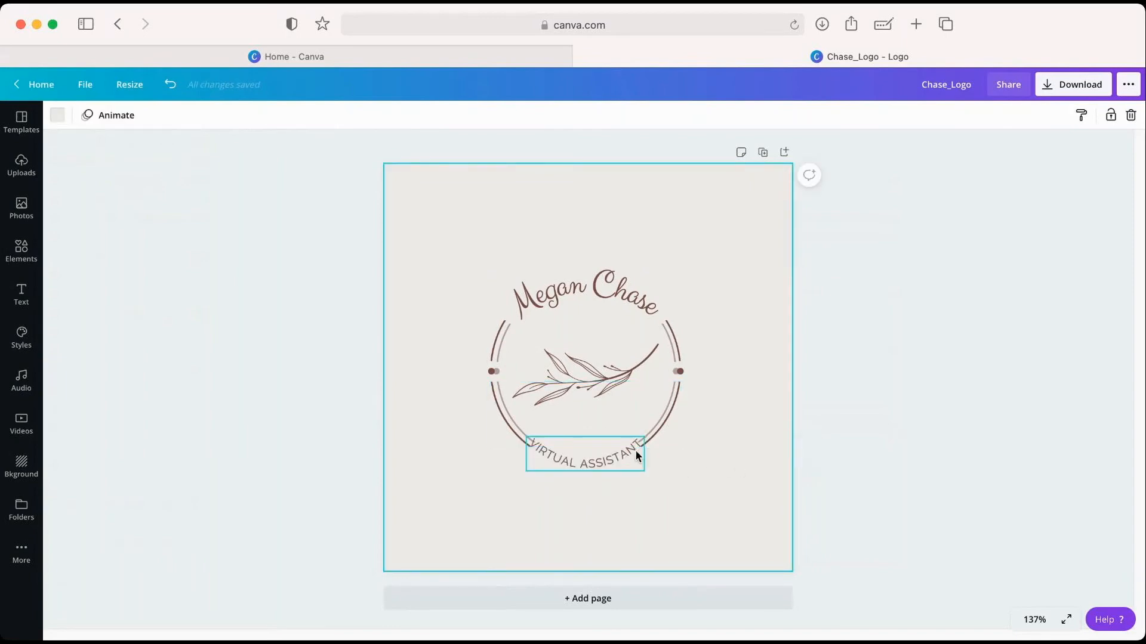
# Shrink the curved VIRTUAL ASSISTANT tagline so it fits inside the circle
pyautogui.click(577, 454)
pyautogui.moveTo(525, 439); pyautogui.dragTo(587, 458)
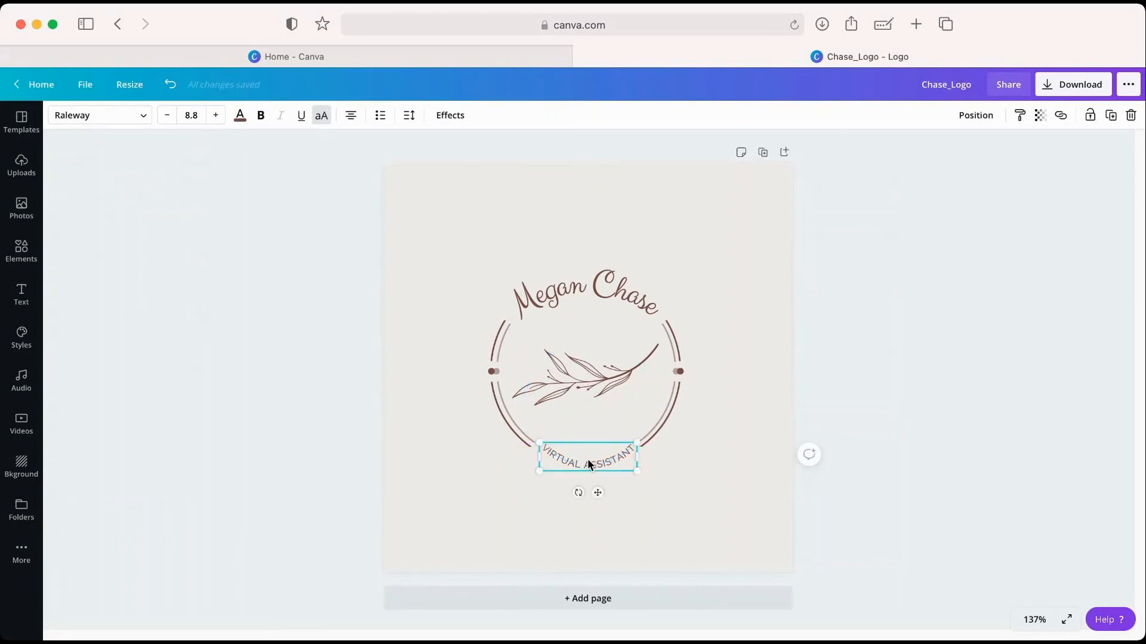
pyautogui.click(692, 474)
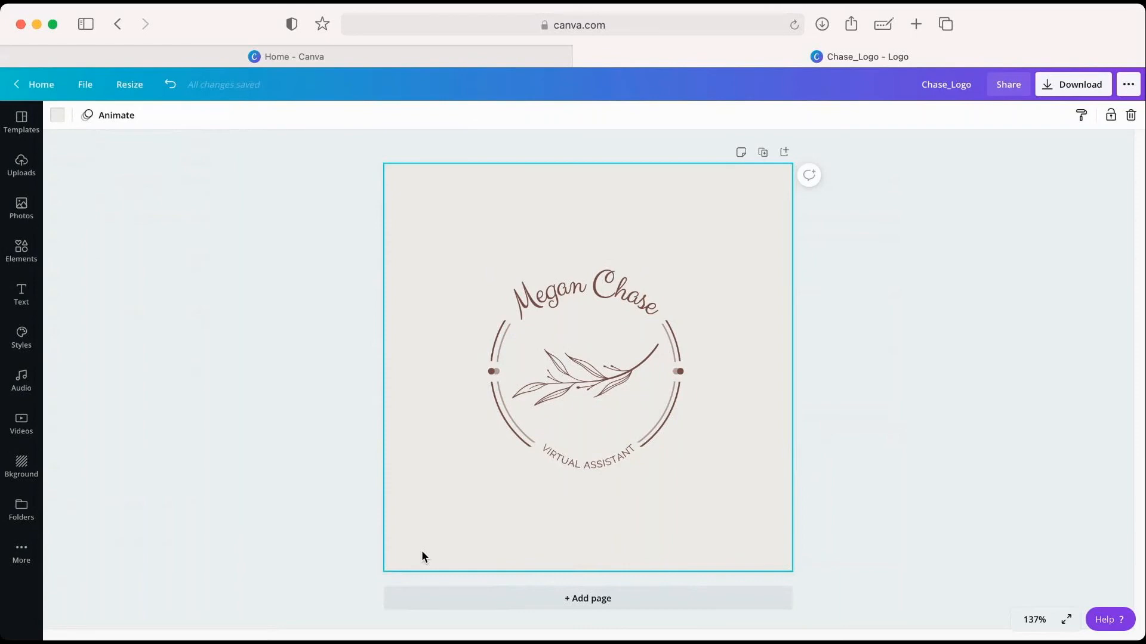
# Open the Templates panel and scroll down and back up through the logo templates
pyautogui.click(21, 123)
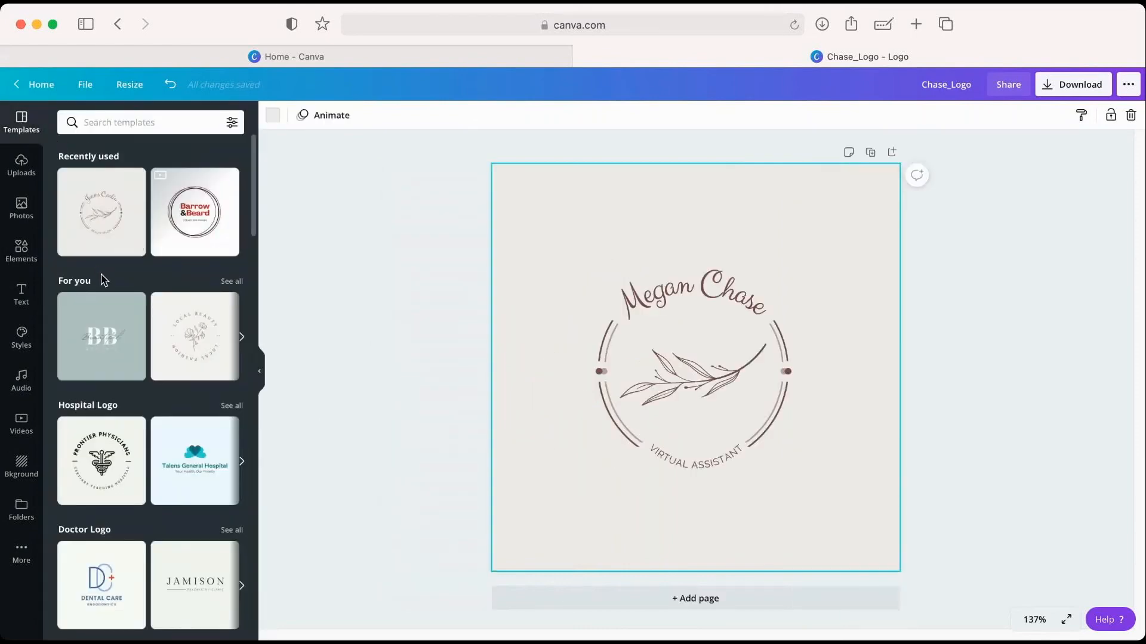
pyautogui.scroll(-7, 103, 280)
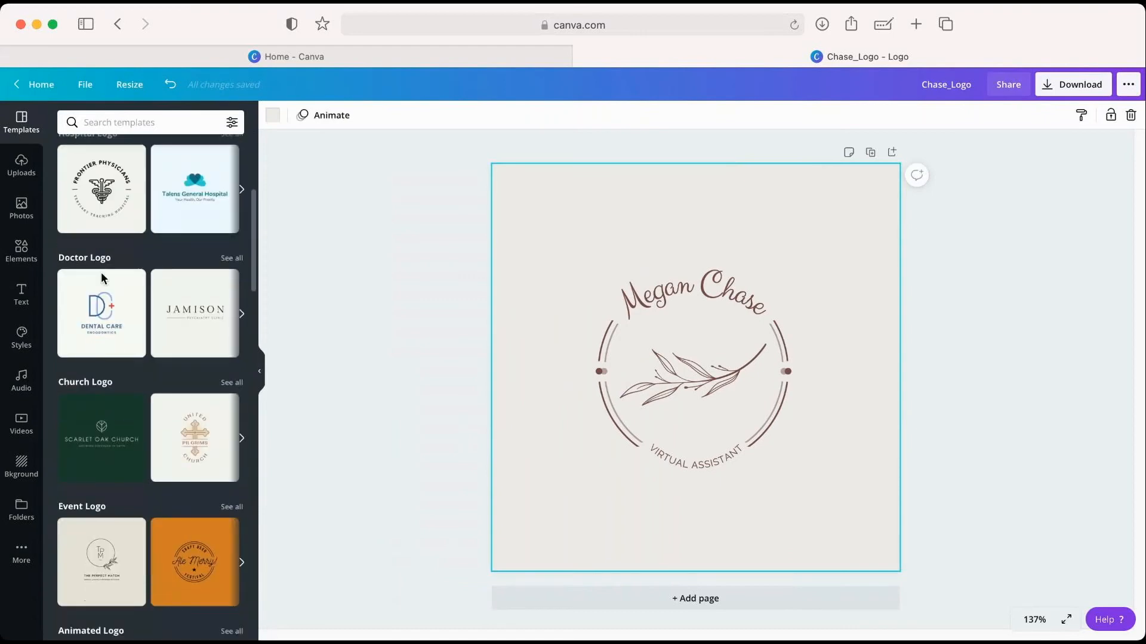
pyautogui.scroll(-3, 103, 278)
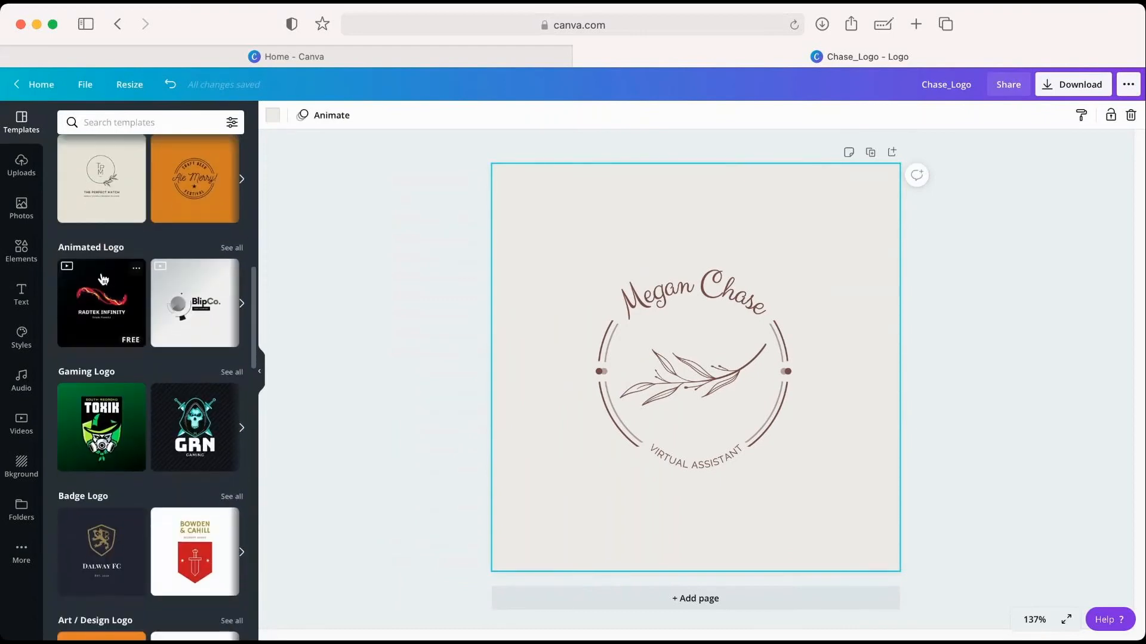
pyautogui.scroll(-15, 101, 278)
pyautogui.scroll(-20, 103, 275)
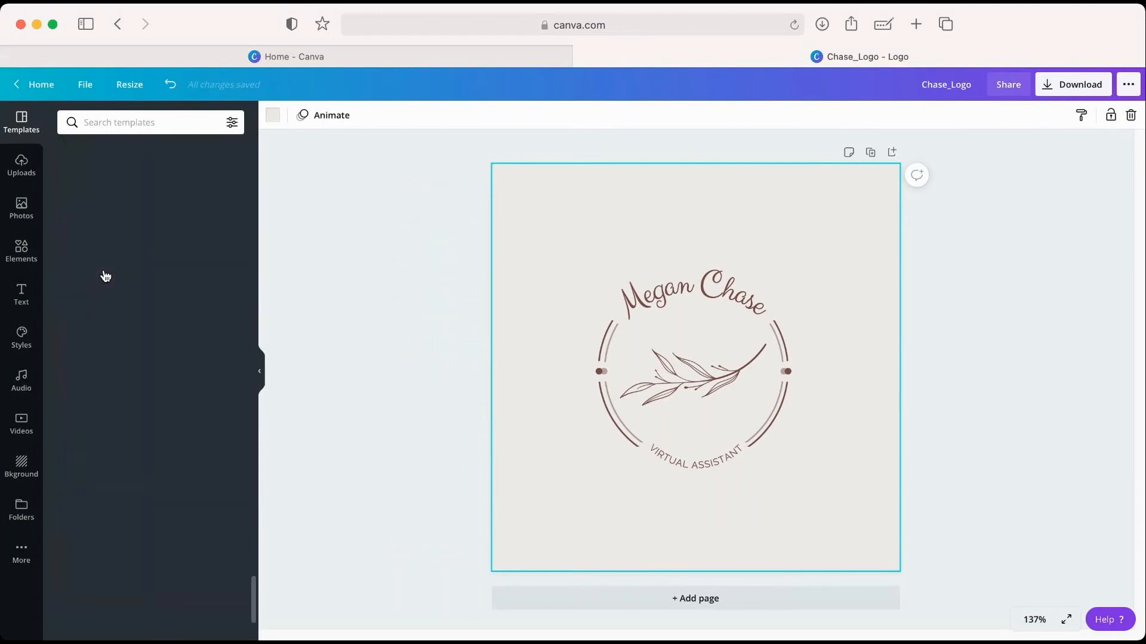
pyautogui.scroll(10, 105, 275)
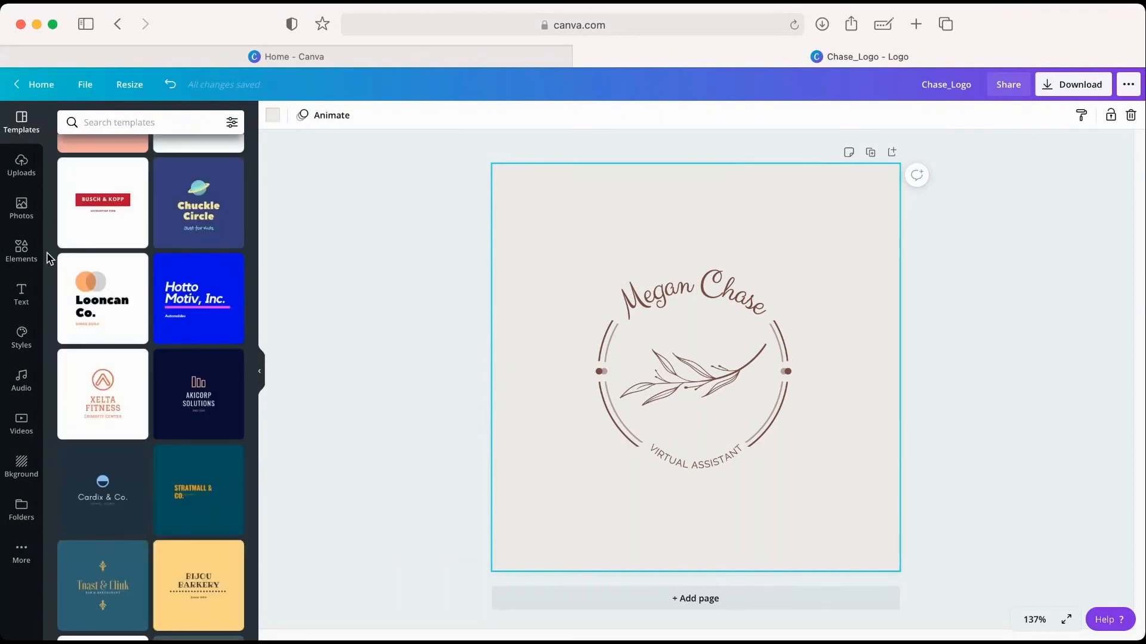
pyautogui.scroll(5, 154, 252)
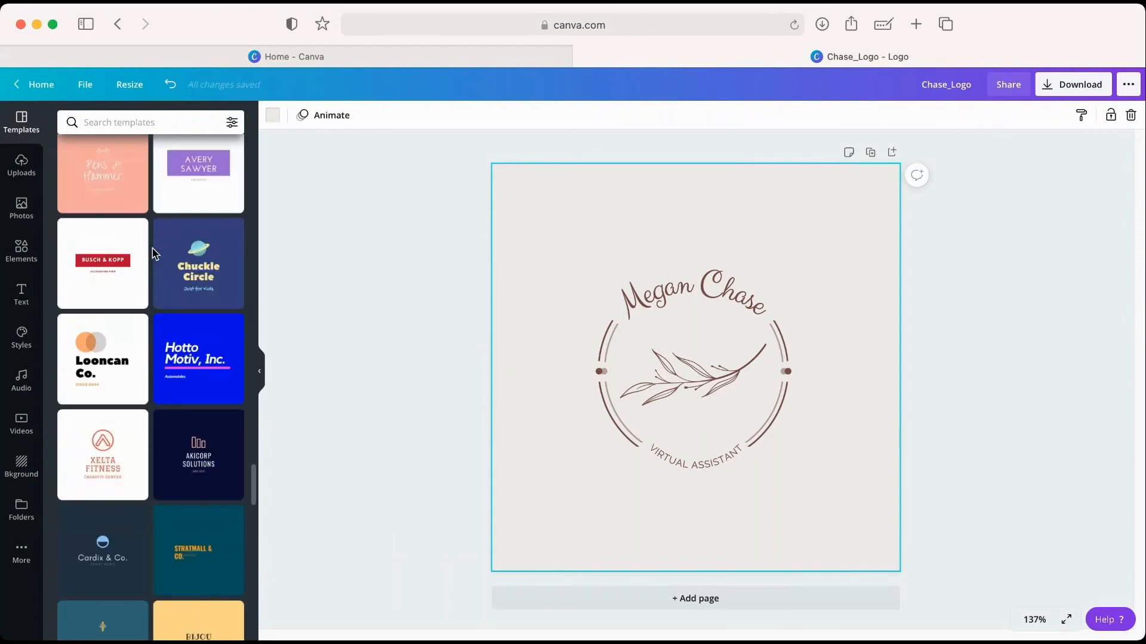
pyautogui.scroll(5, 154, 253)
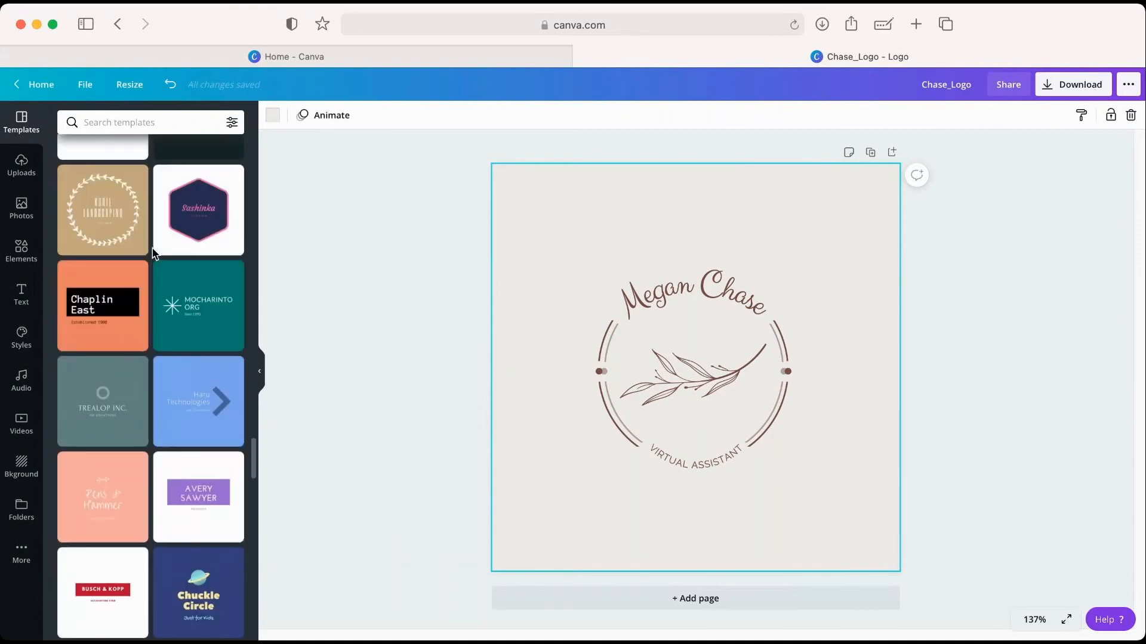
pyautogui.scroll(4, 154, 253)
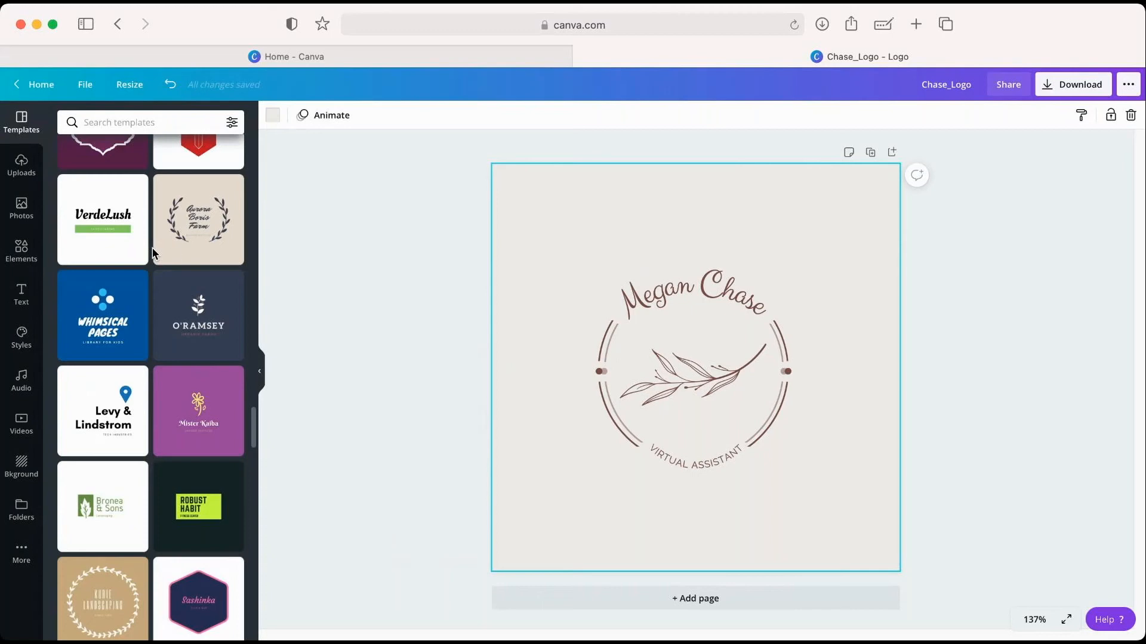
# Apply the laurel wreath logo template and select its Virtual assistant and MEGAN CHASE text
pyautogui.click(177, 228)
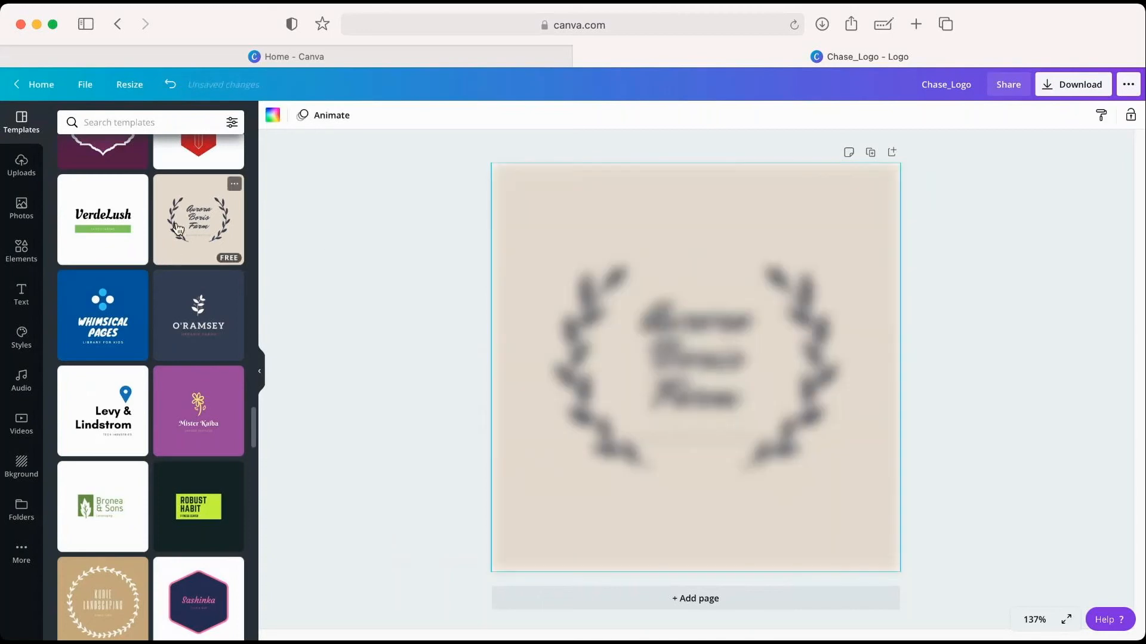
pyautogui.click(593, 330)
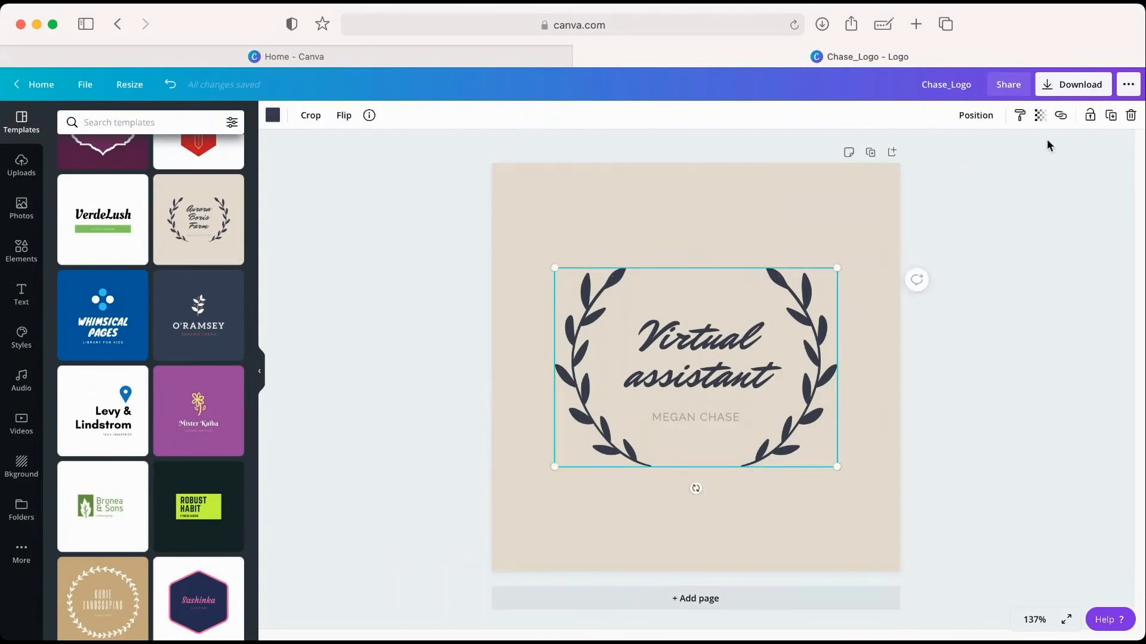
pyautogui.click(719, 418)
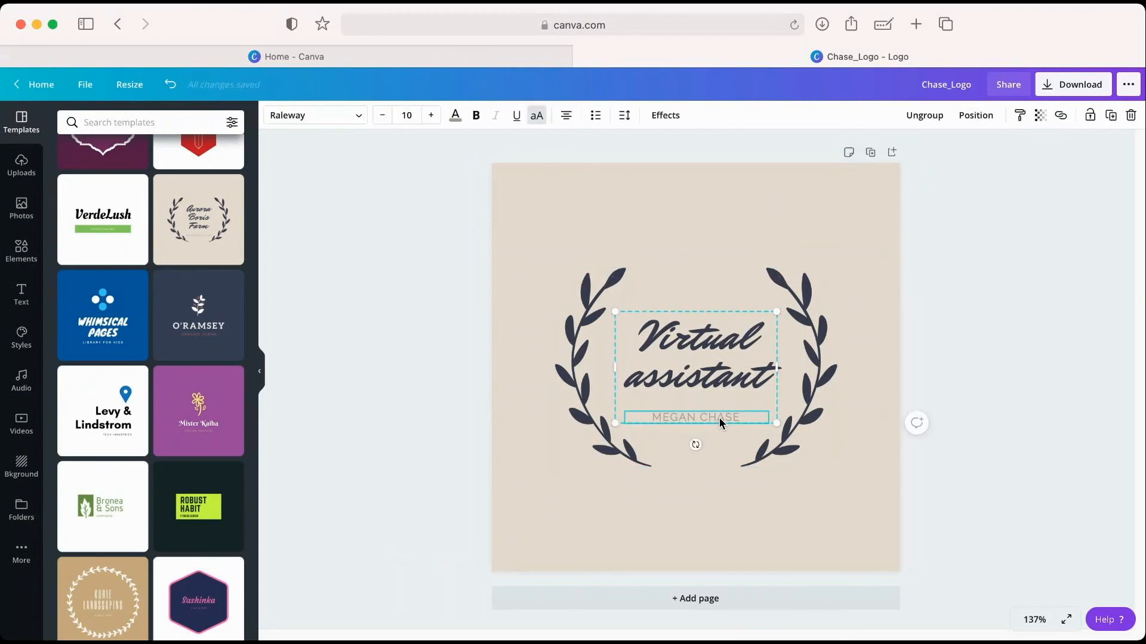
# Scroll through the font list for the name text without changing the font
pyautogui.click(338, 126)
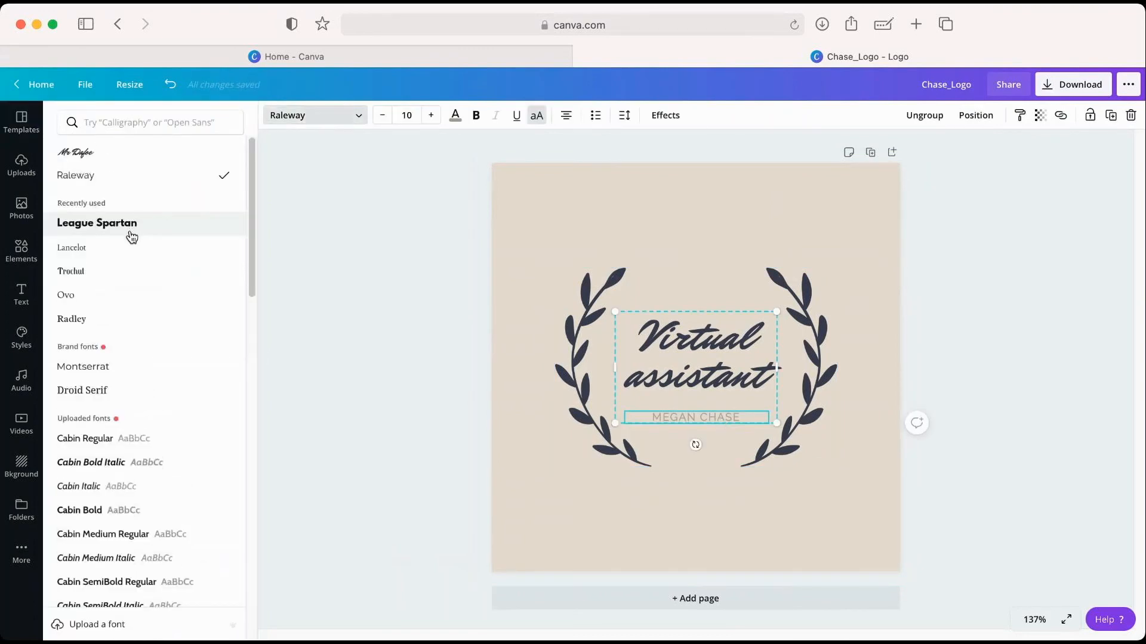
pyautogui.scroll(-5, 132, 291)
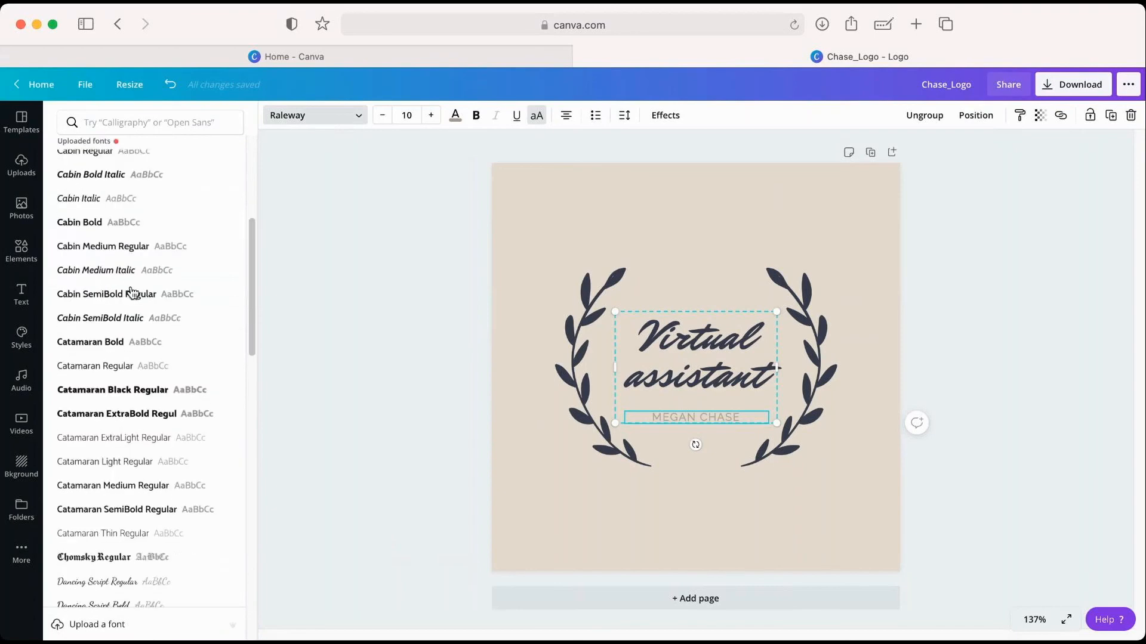
pyautogui.scroll(-10, 132, 292)
pyautogui.scroll(-8, 132, 292)
pyautogui.scroll(-7, 132, 292)
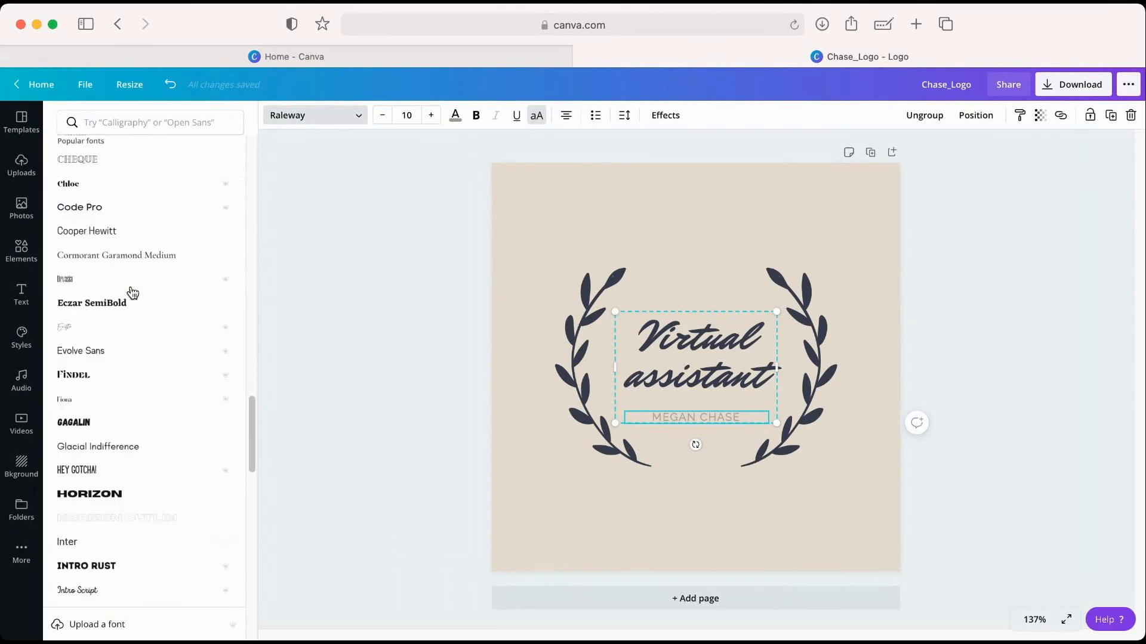
pyautogui.scroll(-3, 132, 291)
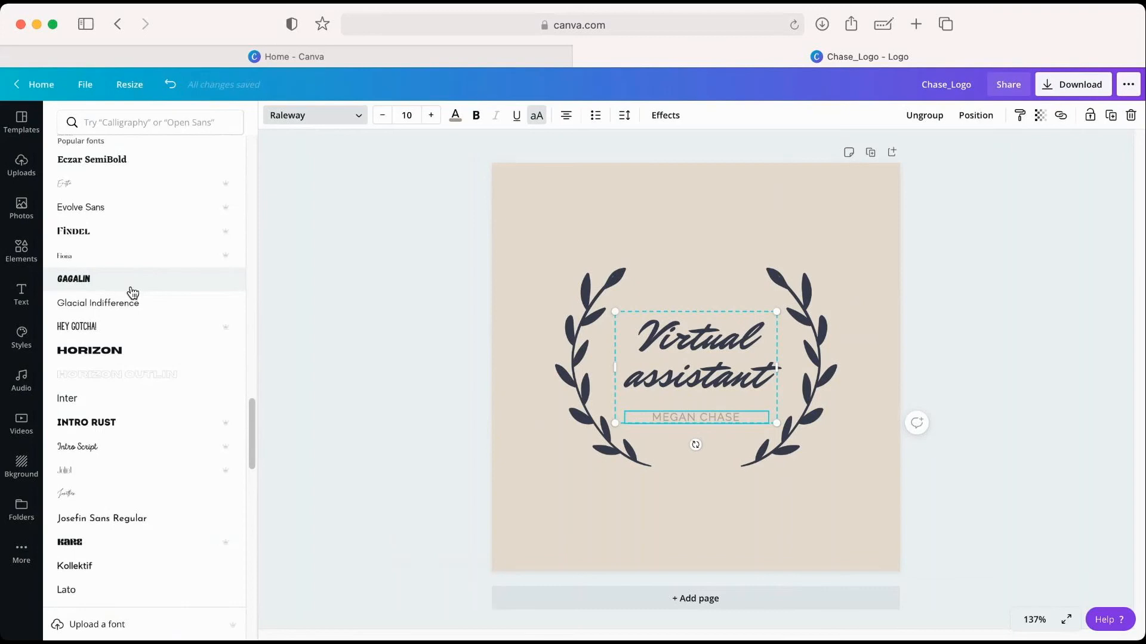
# Switch the selection between the Virtual assistant and name text boxes, leaving them unchanged
pyautogui.click(669, 373)
pyautogui.click(684, 420)
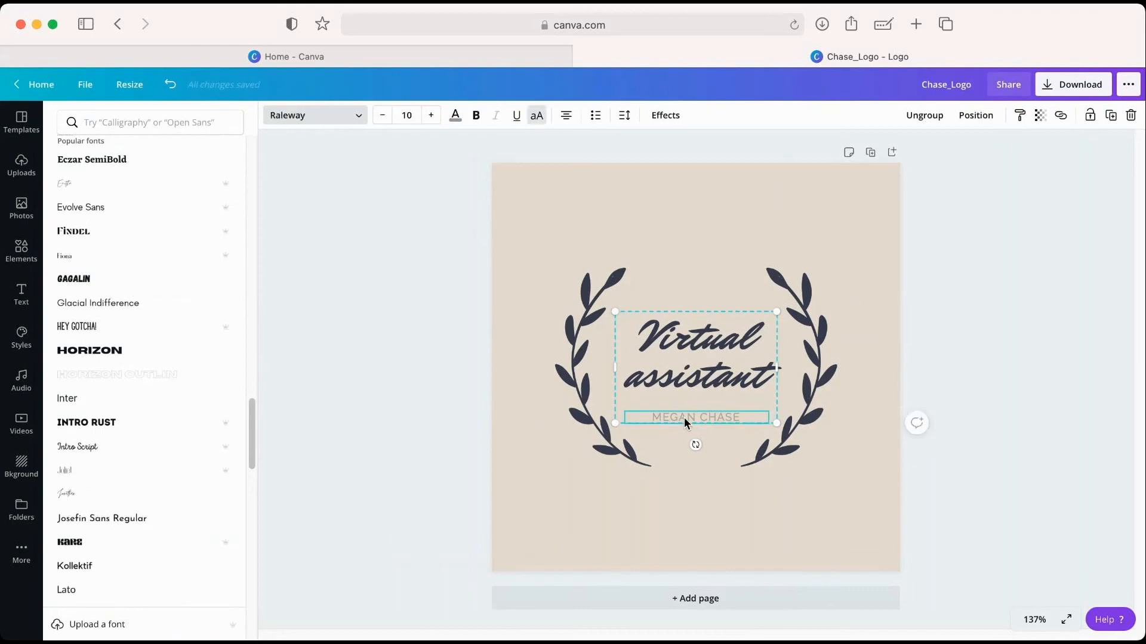
pyautogui.click(684, 378)
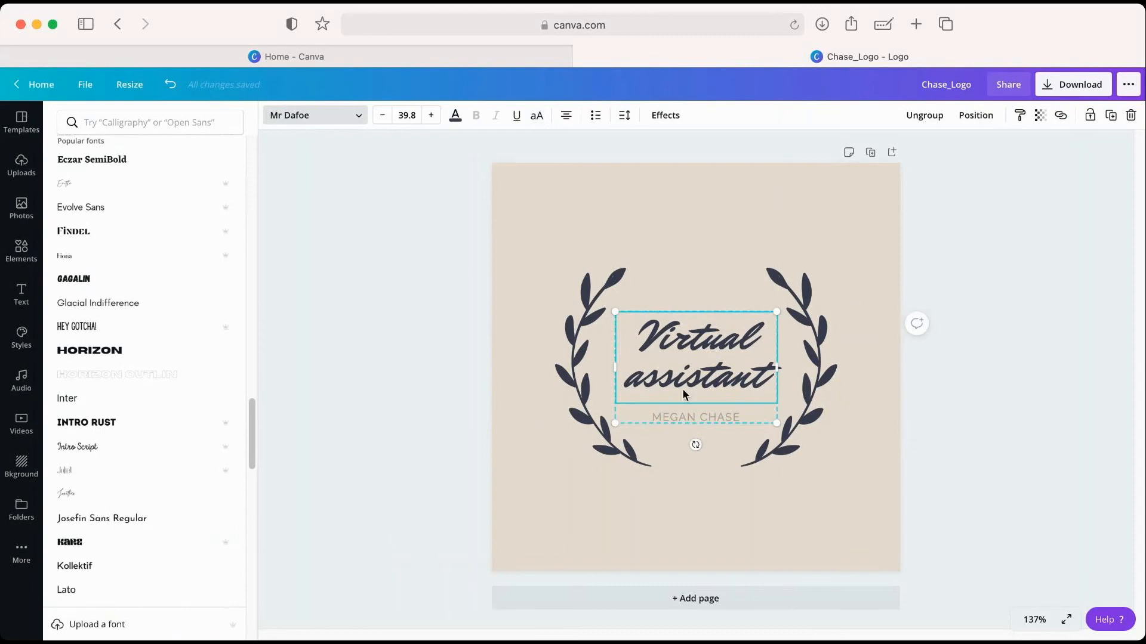
pyautogui.click(676, 421)
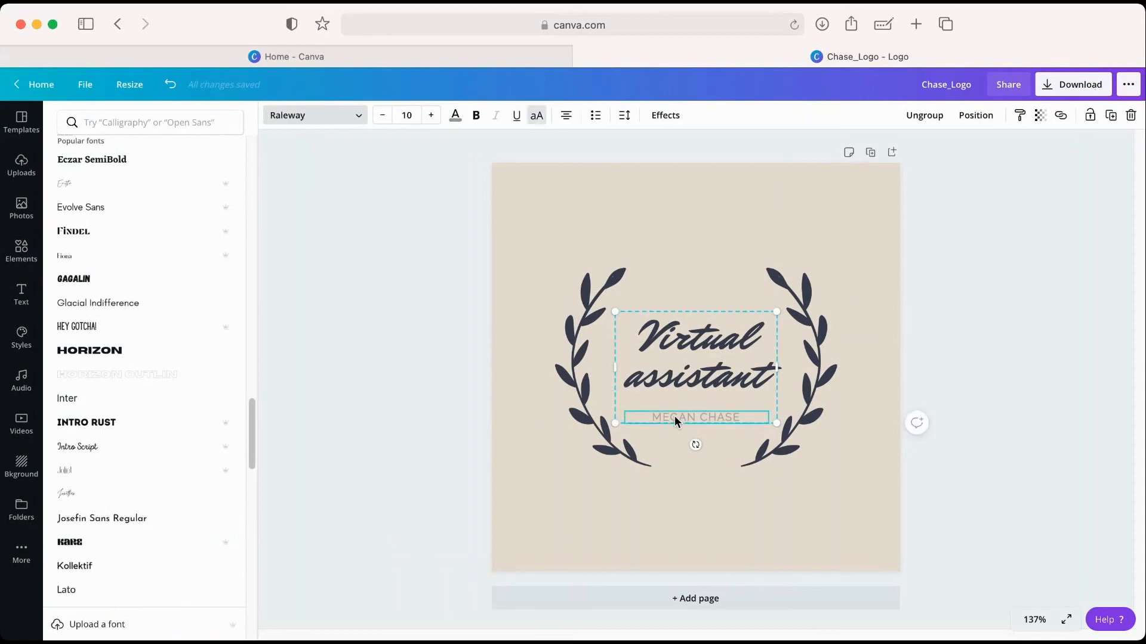
pyautogui.click(695, 358)
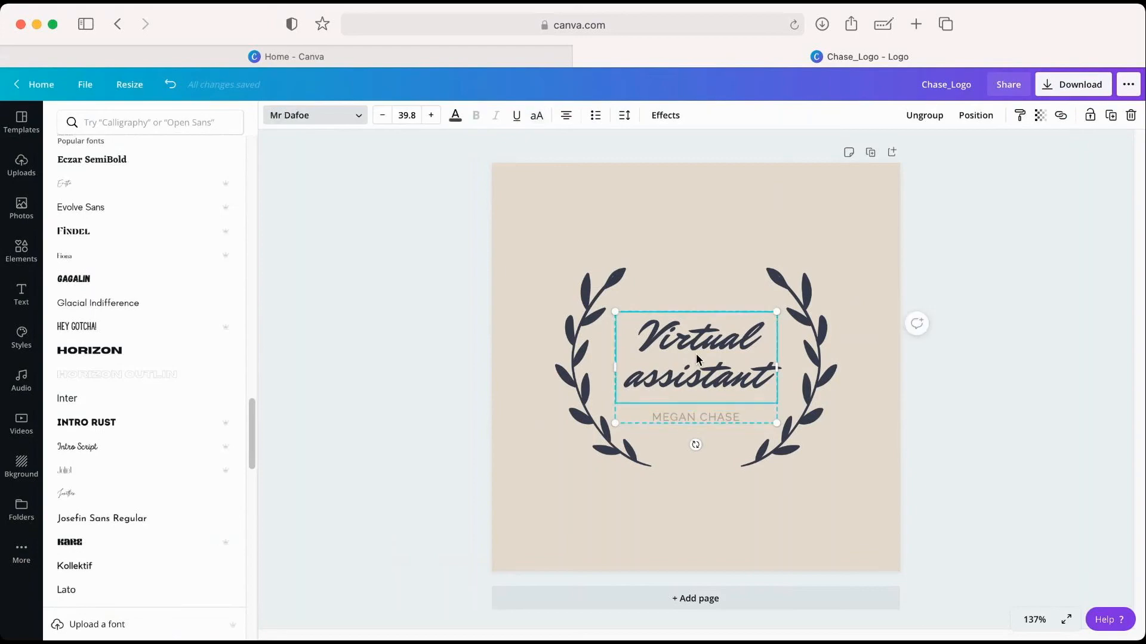
# Go back to the Canva home page and show the Presentations design types
pyautogui.click(452, 59)
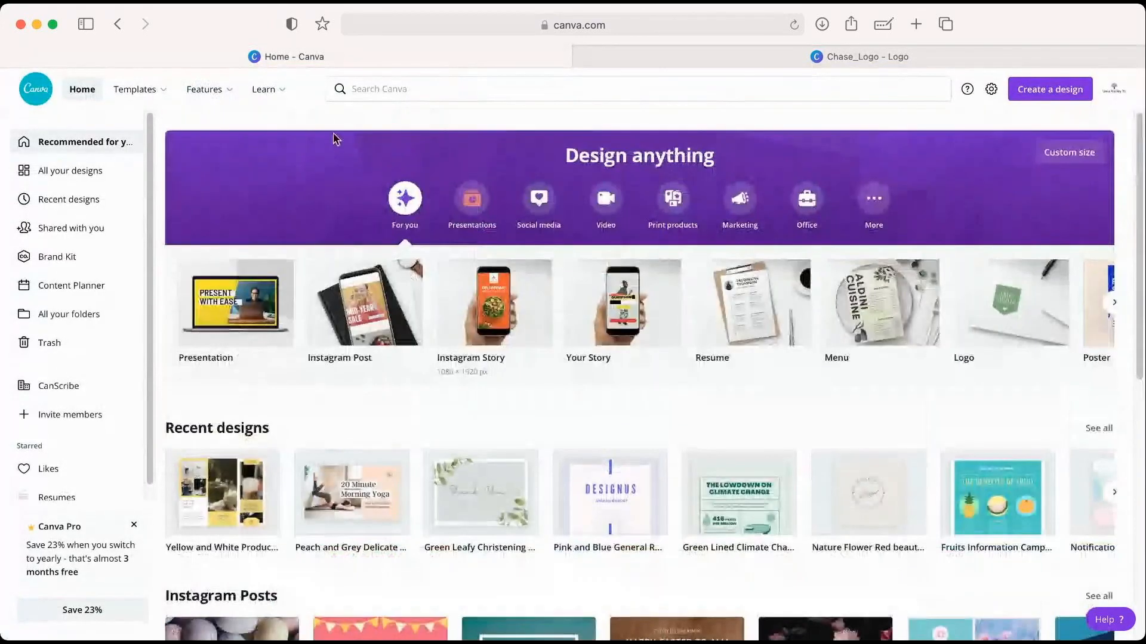
pyautogui.moveTo(275, 89)
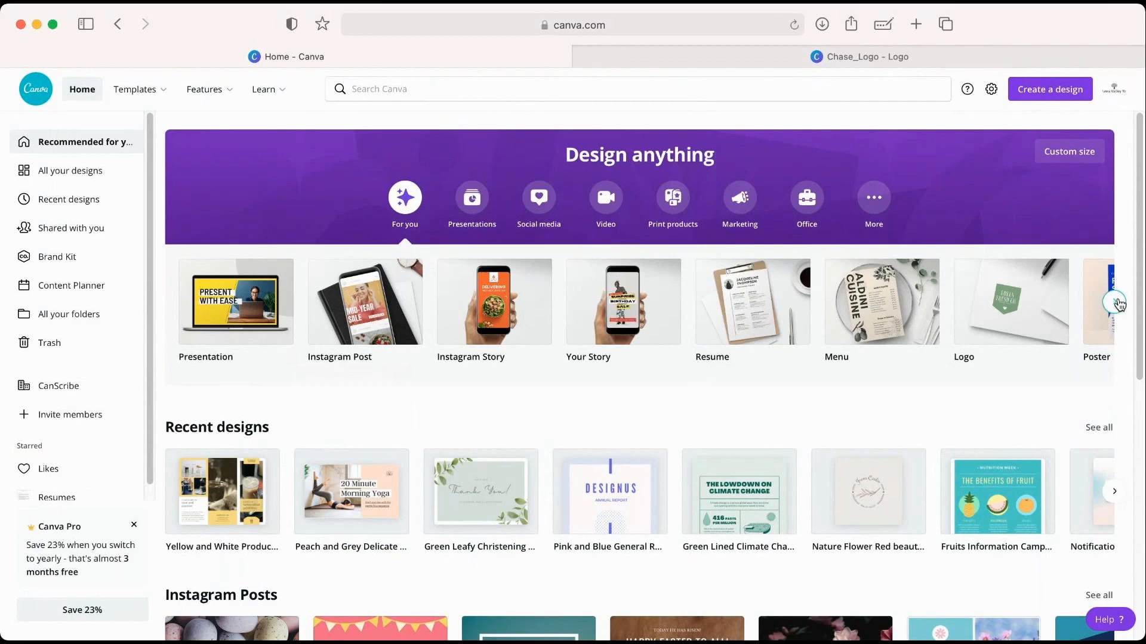
pyautogui.click(457, 213)
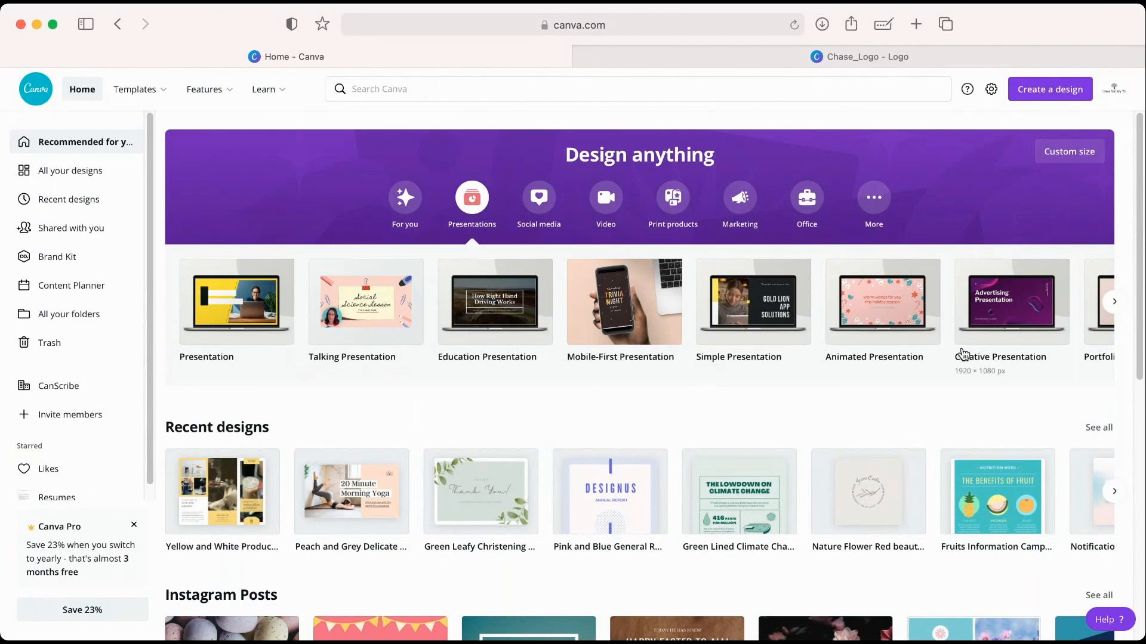
# Page through the Presentations and Social media design types, then show the Video types
pyautogui.click(1114, 303)
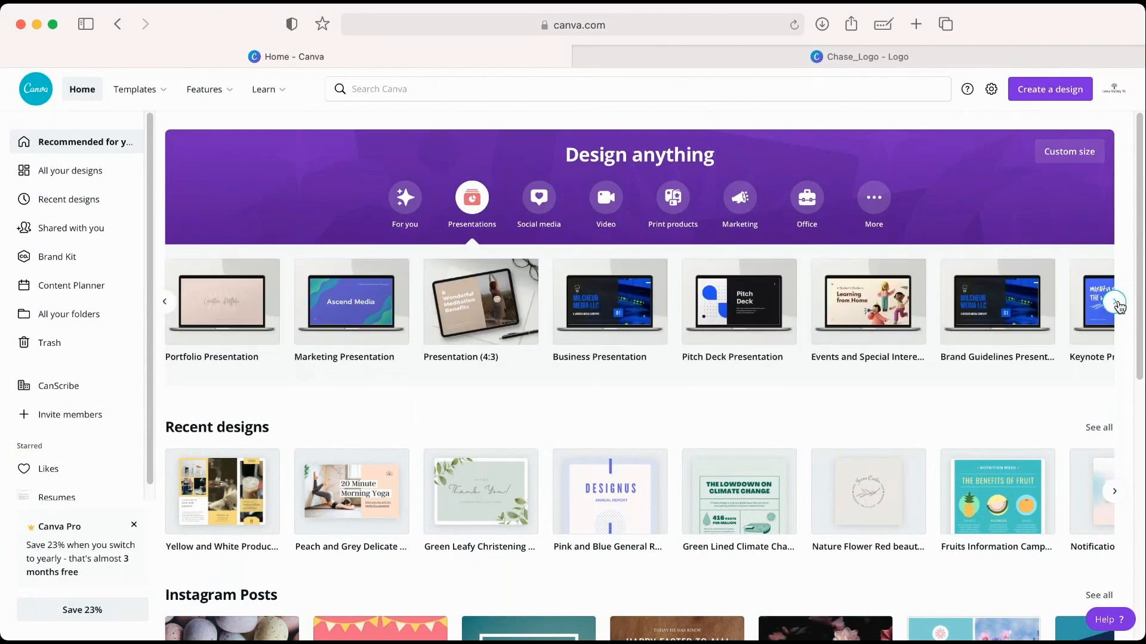
pyautogui.click(1115, 304)
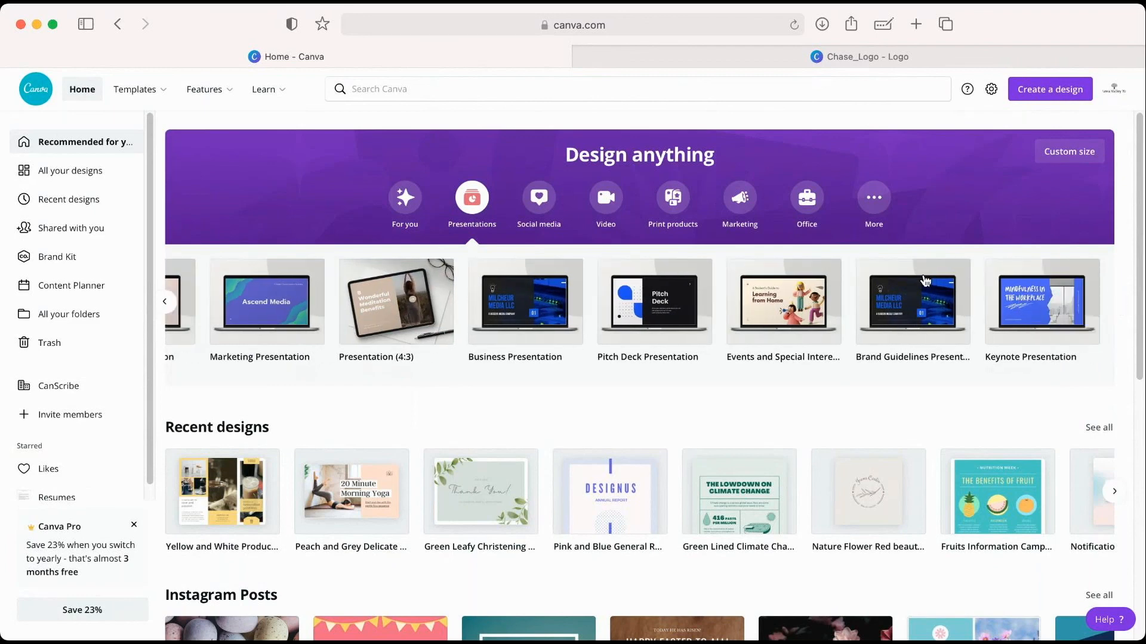
pyautogui.click(539, 200)
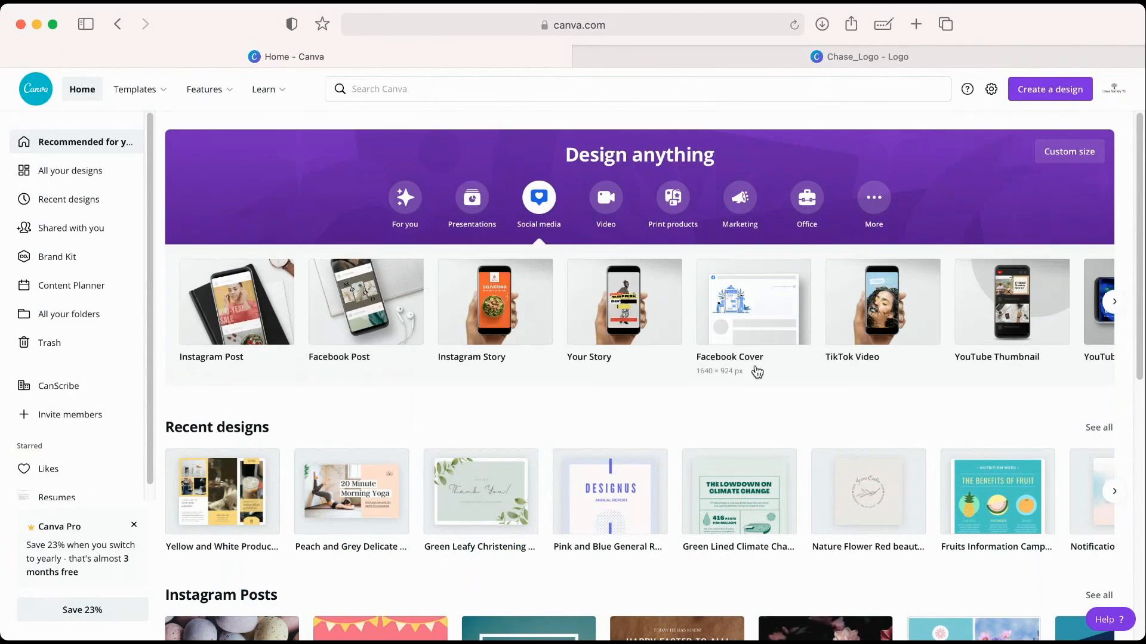
pyautogui.click(1115, 303)
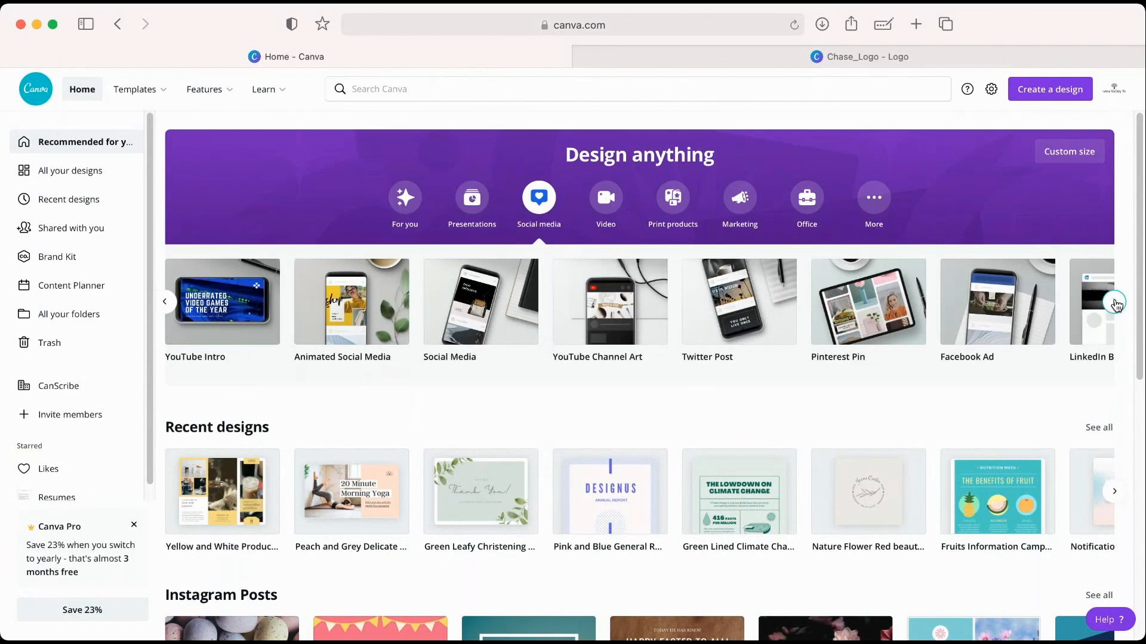
pyautogui.click(1114, 303)
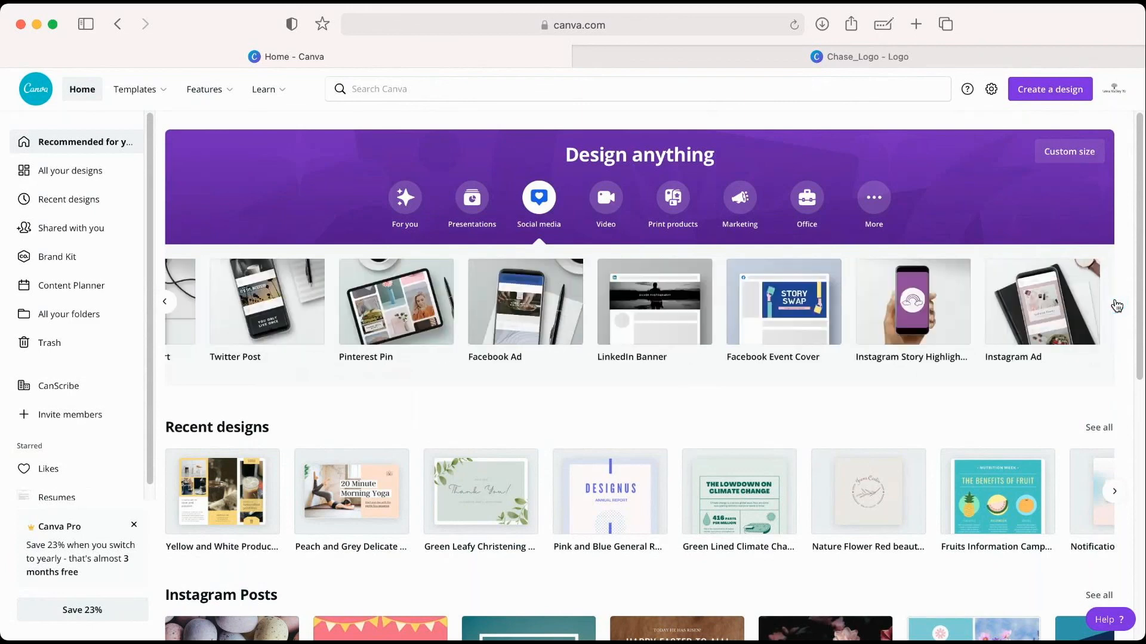
pyautogui.click(620, 200)
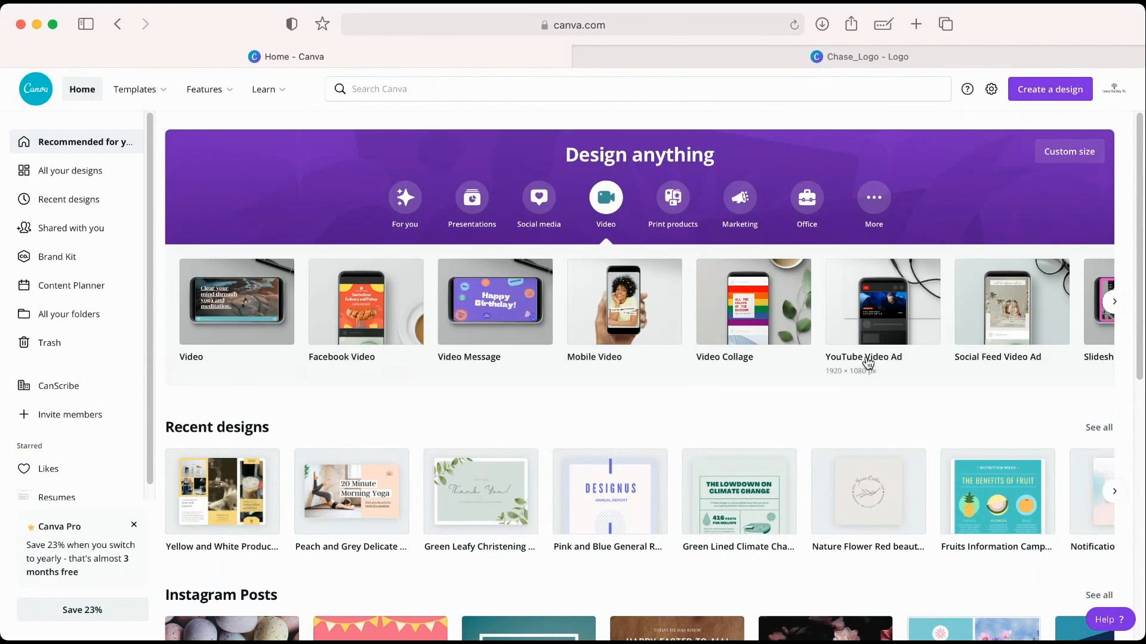
# Page through the Video, Print products and Marketing design types, ending on Office designs
pyautogui.click(1115, 303)
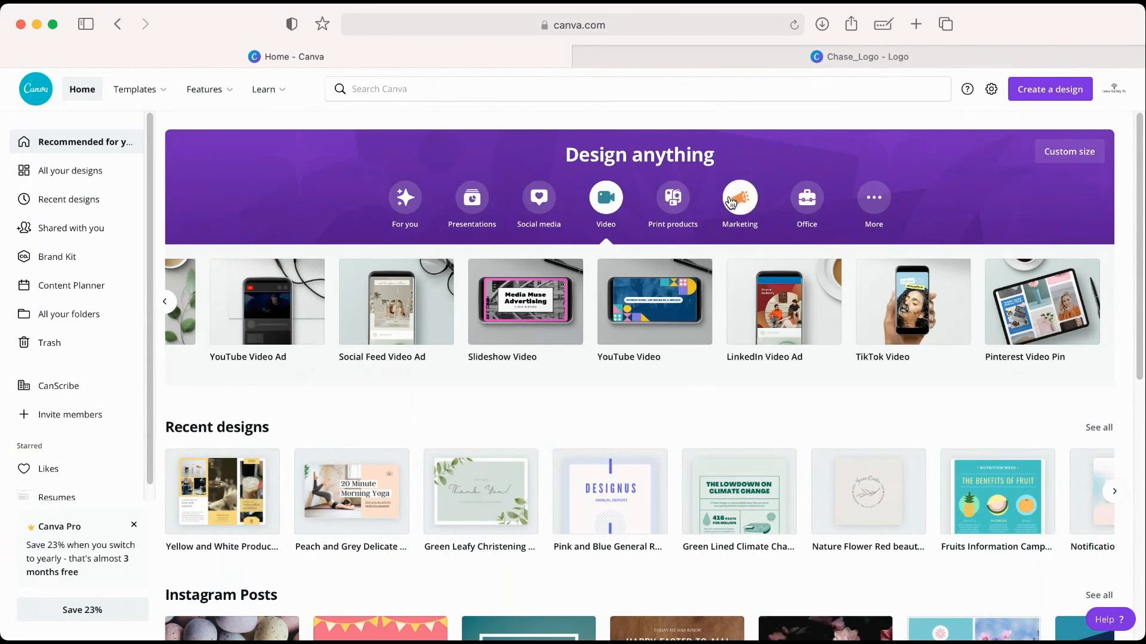
pyautogui.click(676, 206)
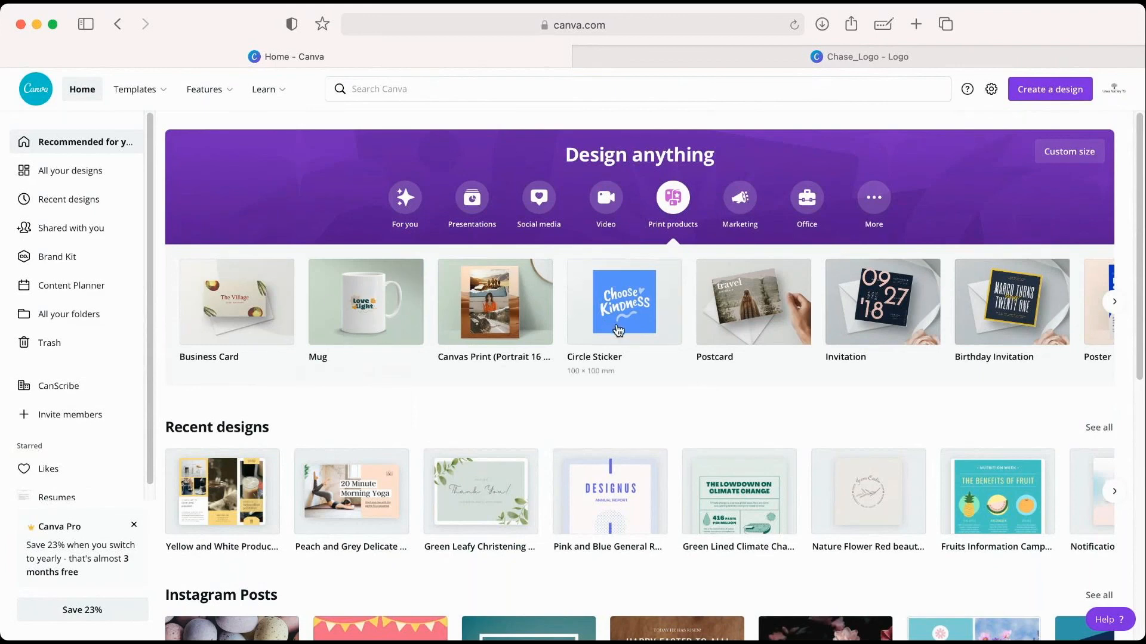
pyautogui.click(1114, 304)
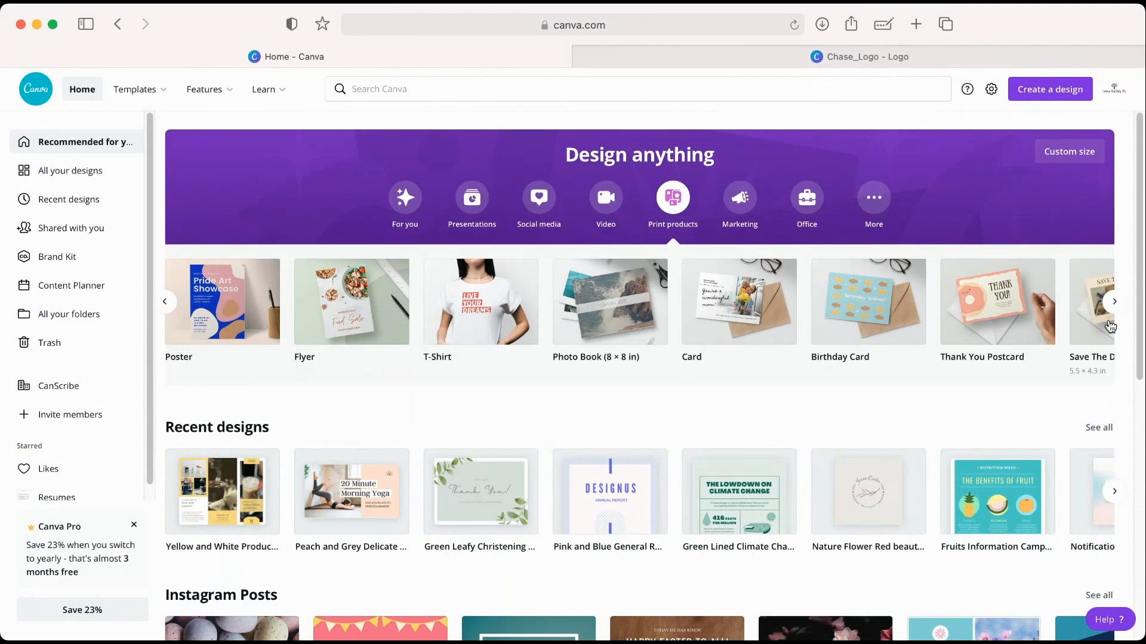
pyautogui.click(1116, 306)
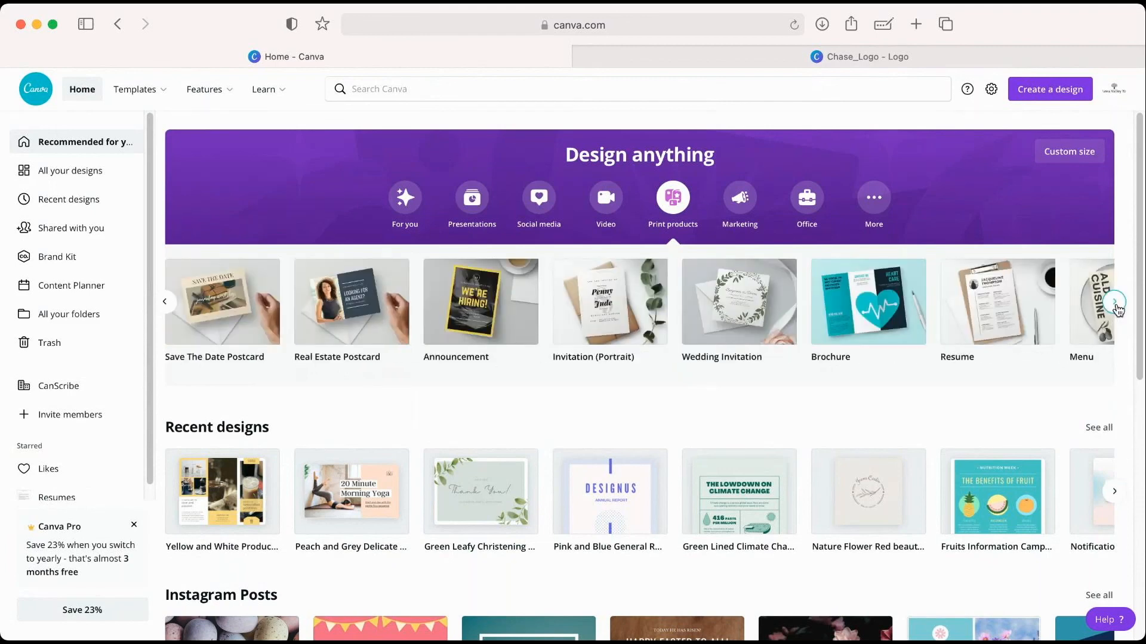
pyautogui.click(729, 205)
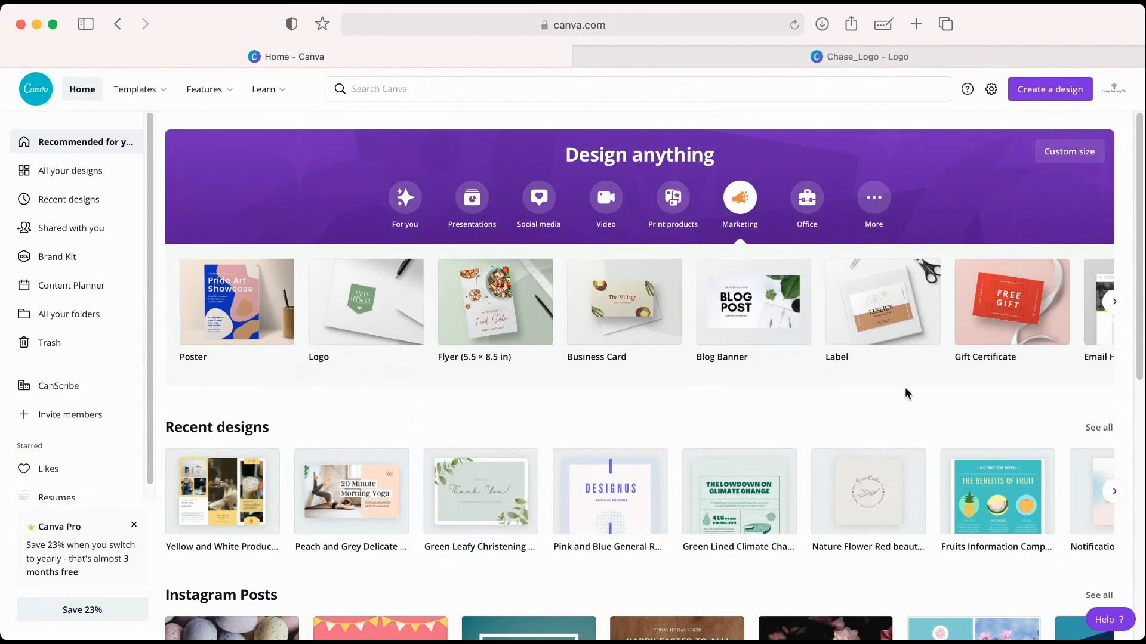
pyautogui.click(1115, 302)
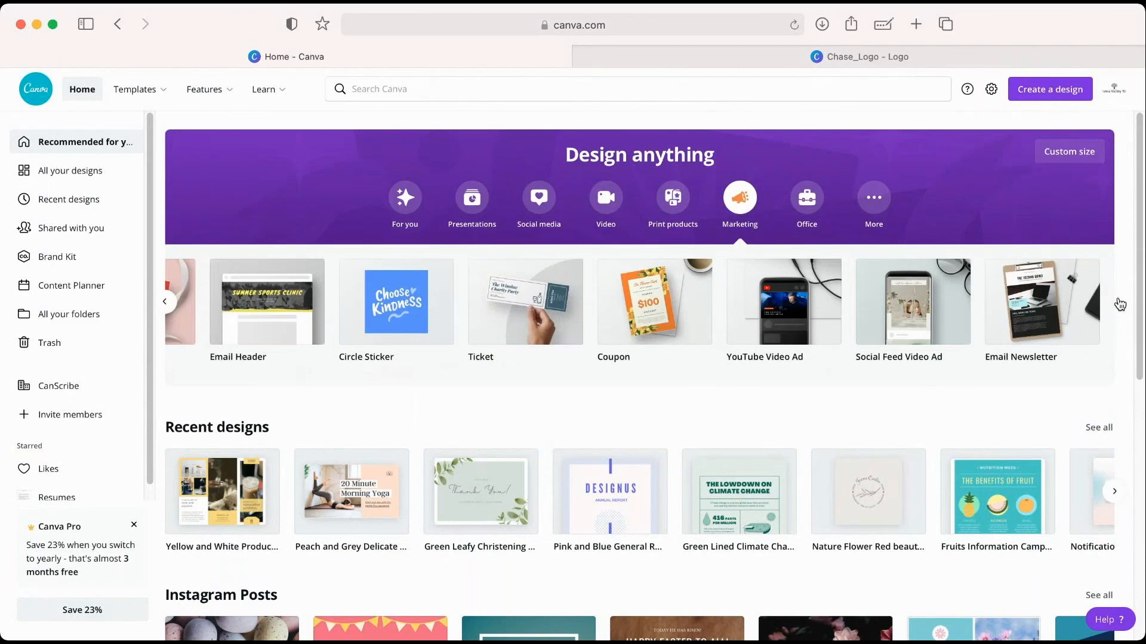
pyautogui.click(809, 202)
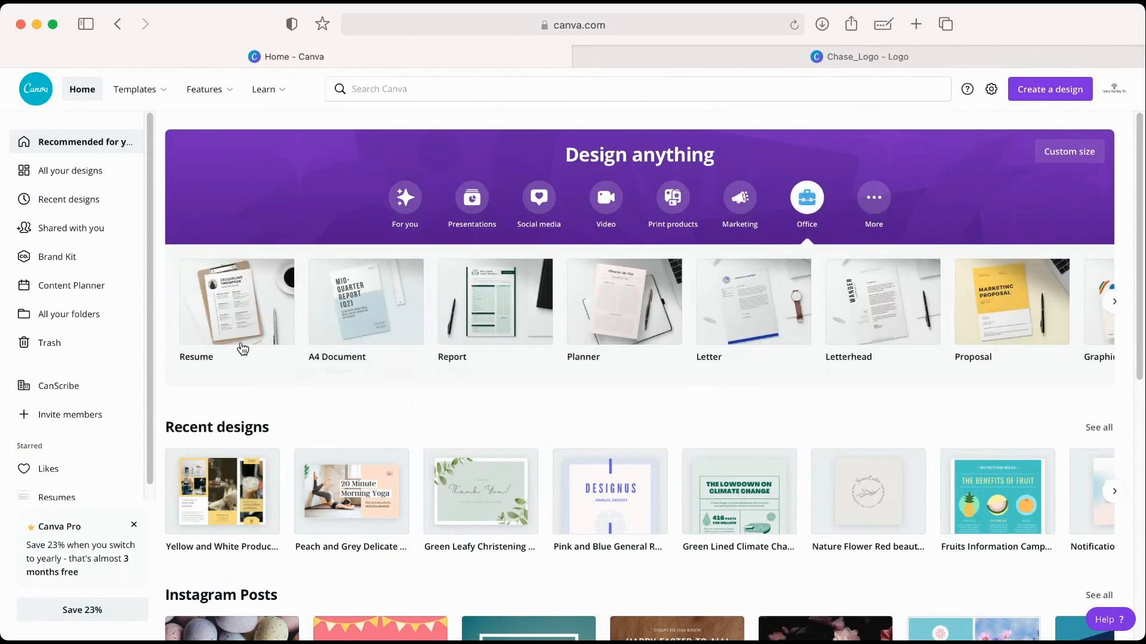